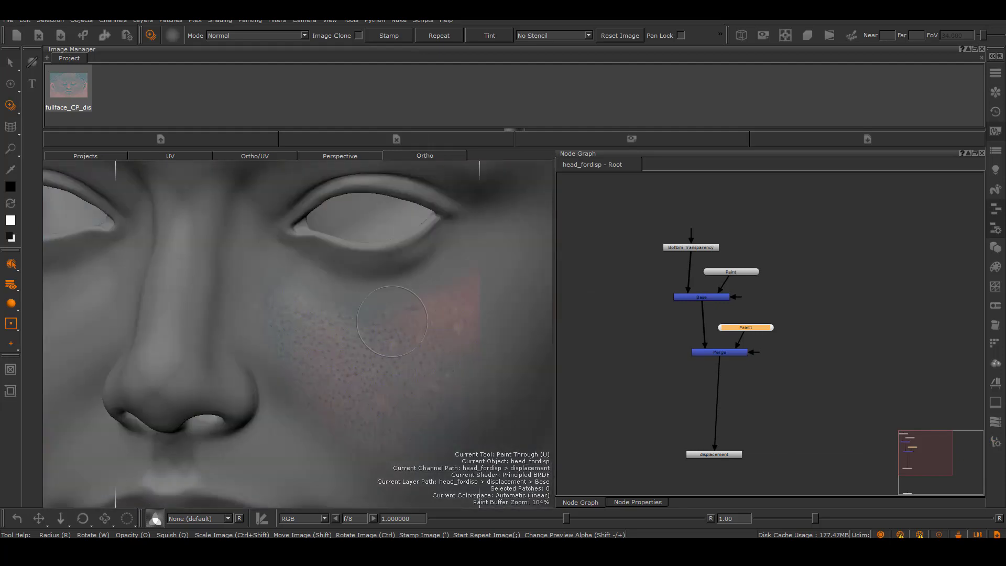
- Paint the full-face displacement image through onto the cheeks, the skin around the nostrils, and the bridge and tip of the nose
mouse_move(374, 376)
mouse_down()
mouse_move(314, 348)
mouse_move(293, 363)
mouse_move(308, 369)
mouse_move(296, 402)
mouse_up()
scroll(400, 341, down, 3)
scroll(456, 368, up, 5)
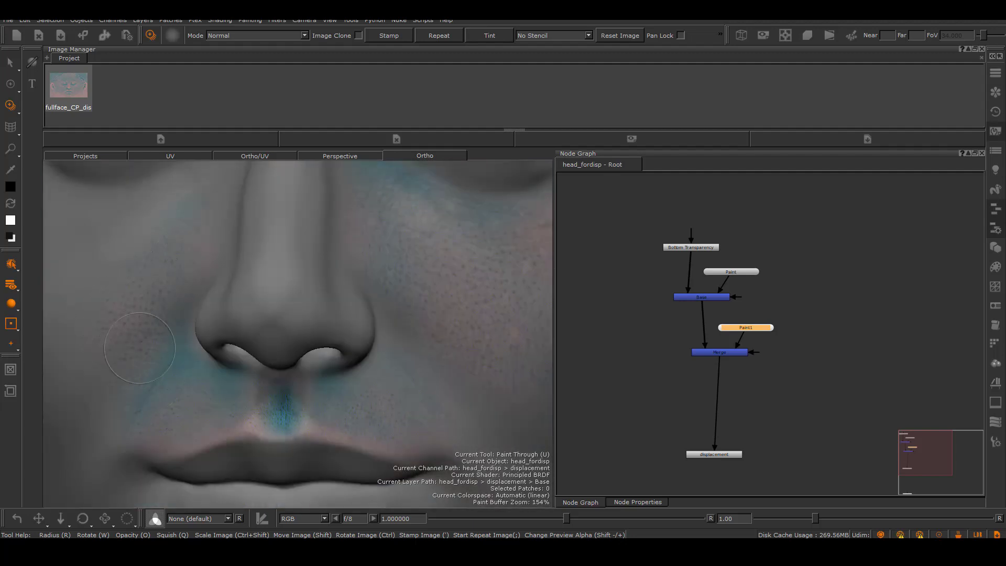
click(331, 348)
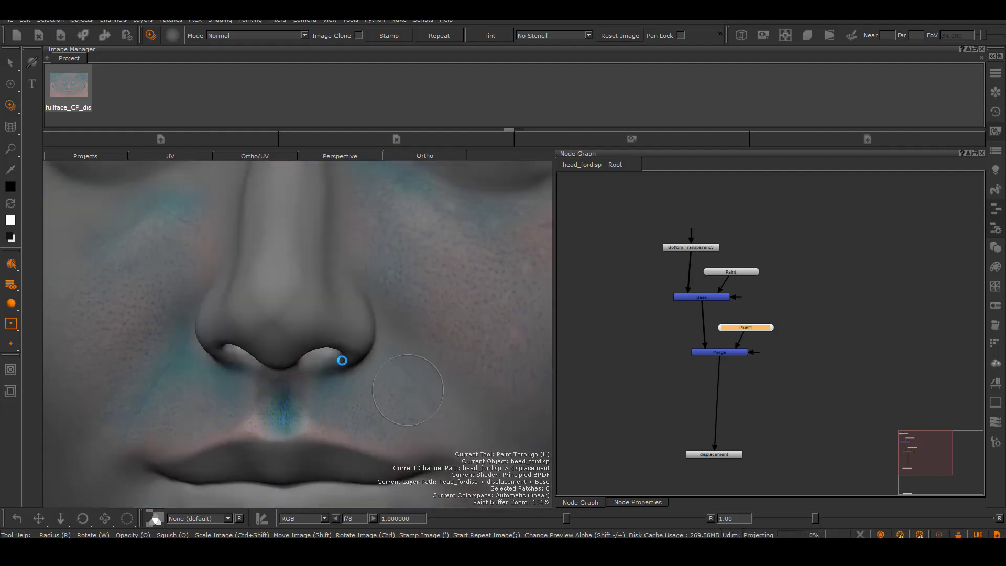
drag(273, 296, 274, 260)
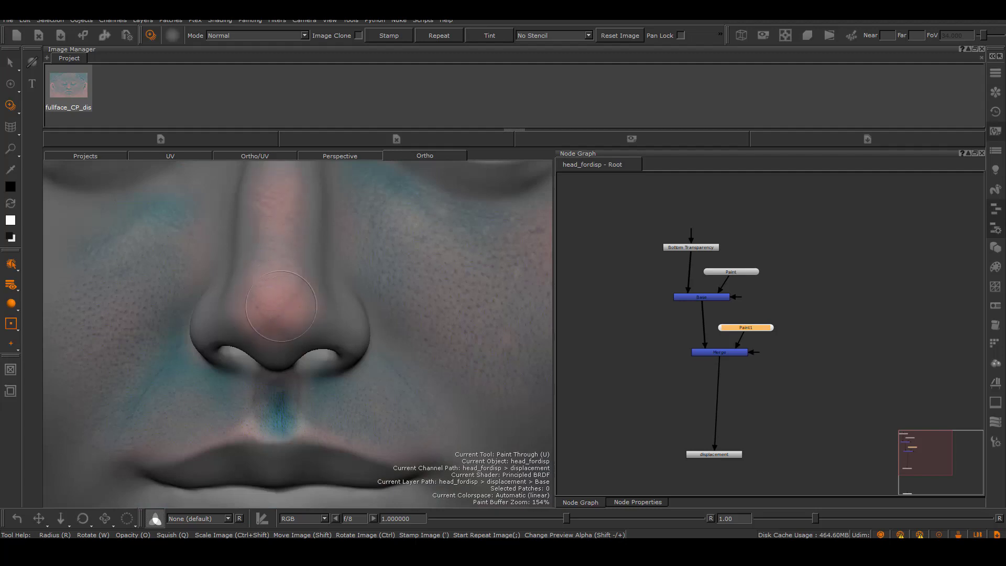
- Align the displacement image with the mouth and paint the lip detail through onto the lower lip
middle_drag(320, 434, 349, 321)
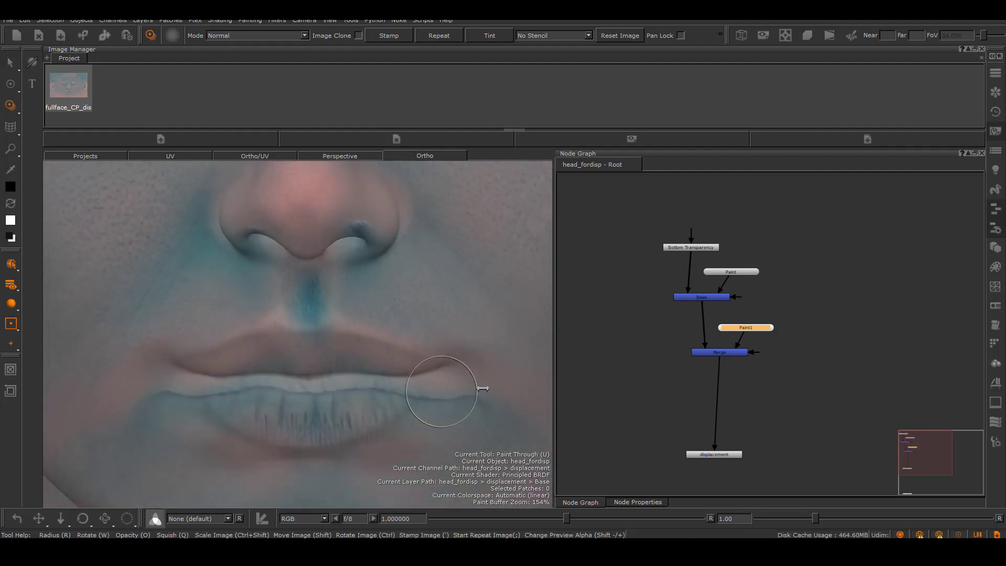
ctrl+shift+drag(483, 388, 456, 400)
shift+drag(455, 400, 449, 391)
click(995, 442)
drag(343, 398, 293, 400)
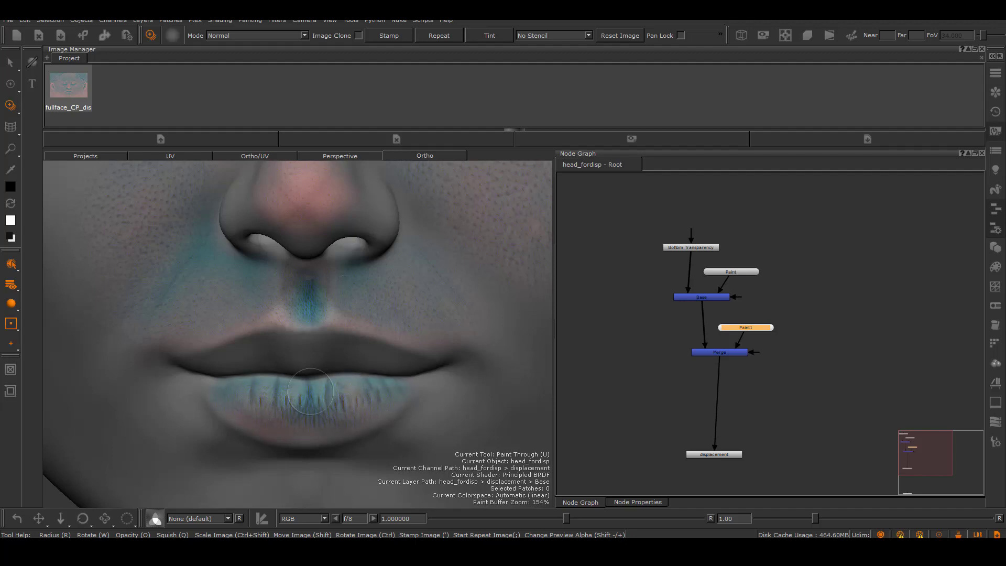
- Realign the image to the upper lip and, with flat lighting, paint the upper lip and mouth corners
shift+drag(361, 373, 368, 368)
drag(333, 358, 299, 340)
key(F1)
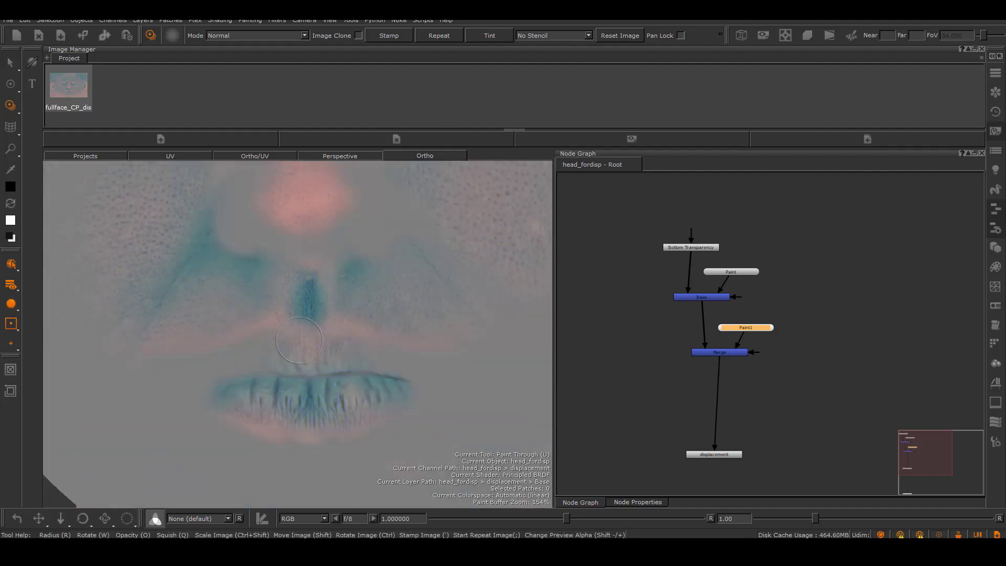
drag(368, 354, 443, 369)
drag(226, 362, 182, 364)
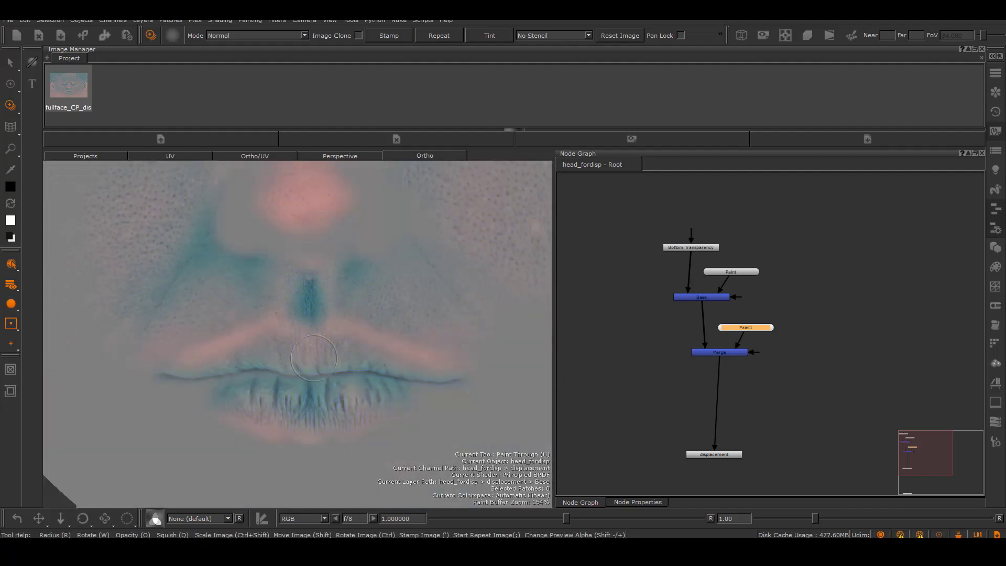
- Paint the displacement image through onto the chin and the area below the lower lip
key(F2)
alt+middle_drag(409, 409, 402, 293)
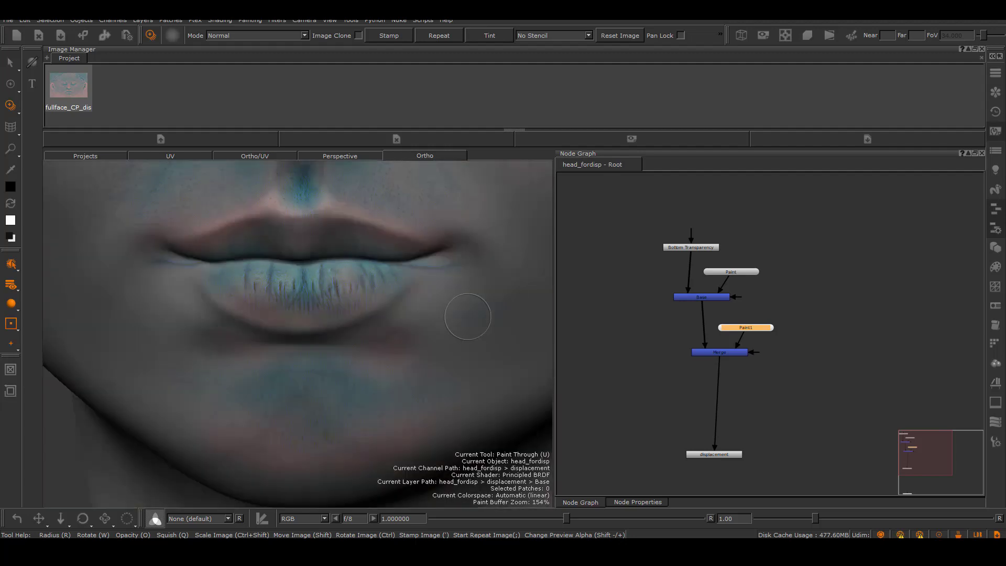
key(F1)
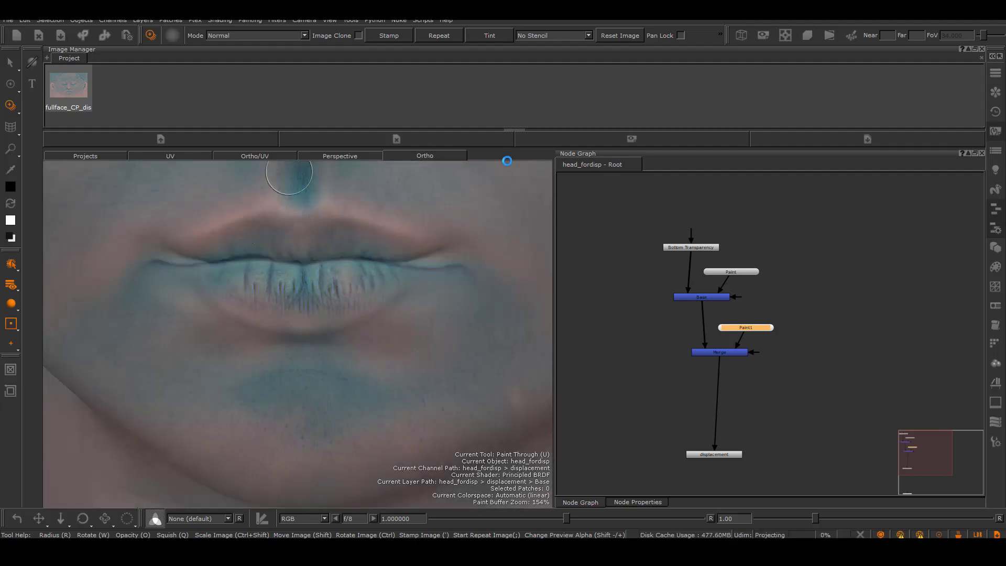
- Show the Lights palette, adjust the position of light Four with shaded lighting, and select light One
right_click(617, 22)
click(643, 91)
click(777, 180)
key(p)
key(F2)
mouse_move(840, 411)
mouse_down()
mouse_move(816, 415)
mouse_move(830, 400)
mouse_up()
click(777, 211)
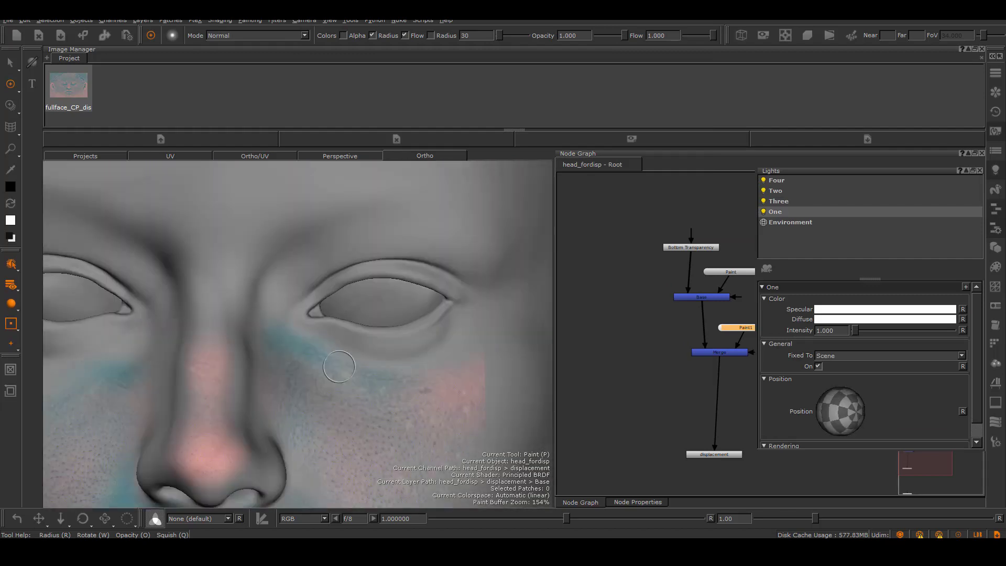
- Fit the displacement image to the head's left eye with Paint Through and paint the upper and lower eyelids
scroll(435, 344, up, 3)
key(u)
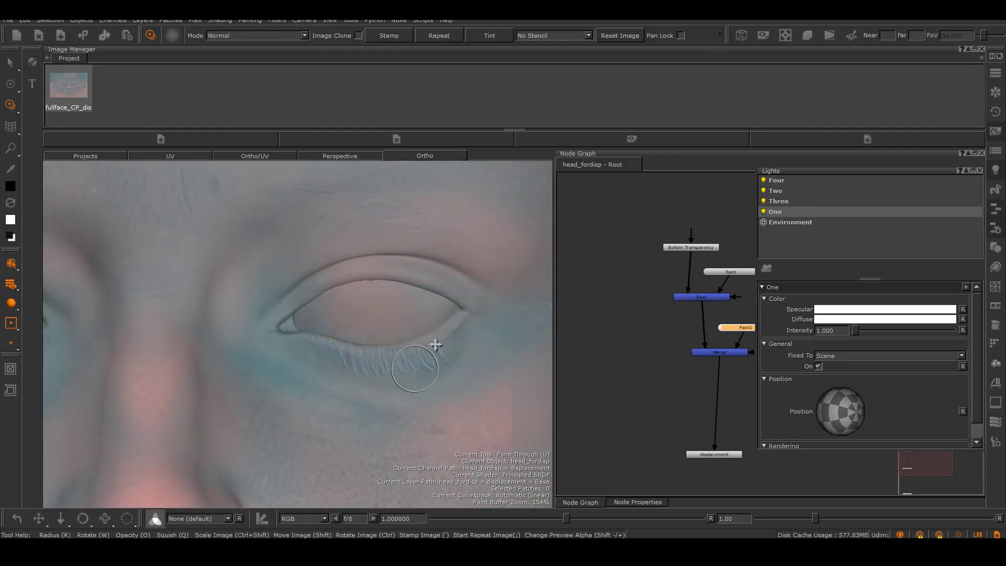
alt+drag(436, 344, 402, 348)
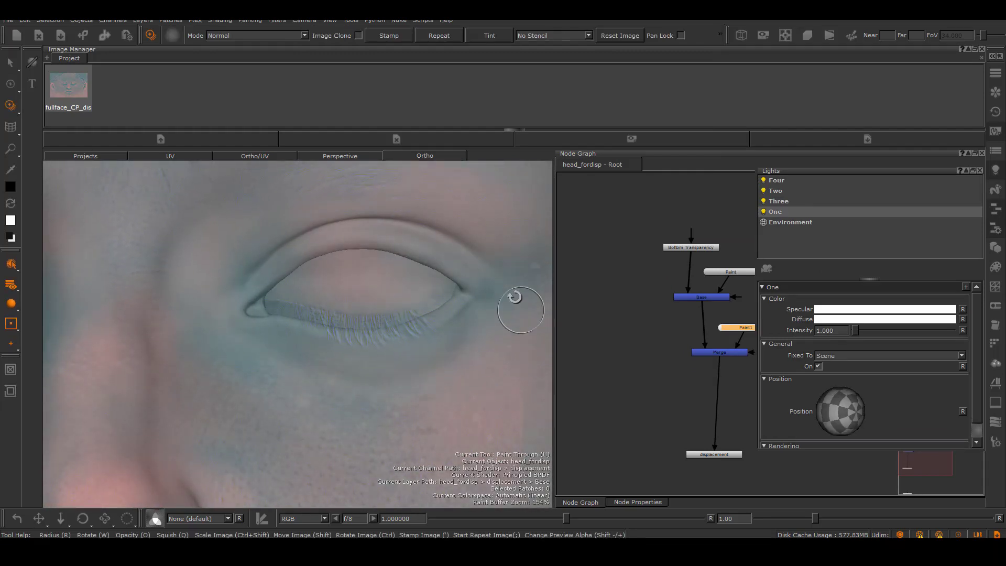
ctrl+drag(521, 310, 497, 286)
drag(269, 278, 412, 244)
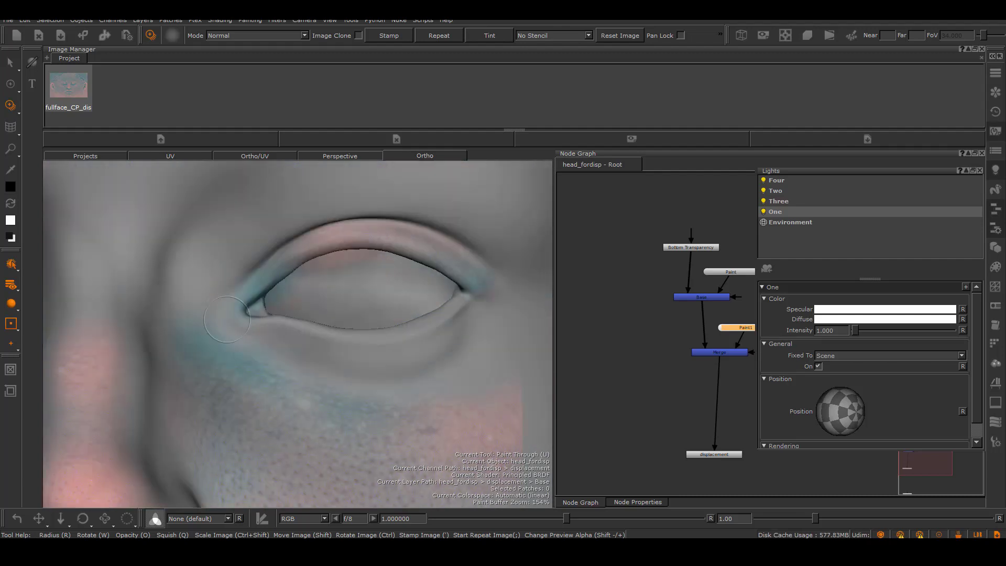
mouse_move(426, 320)
alt+mouse_down()
mouse_move(417, 297)
mouse_move(440, 312)
alt+mouse_up()
drag(275, 336, 282, 344)
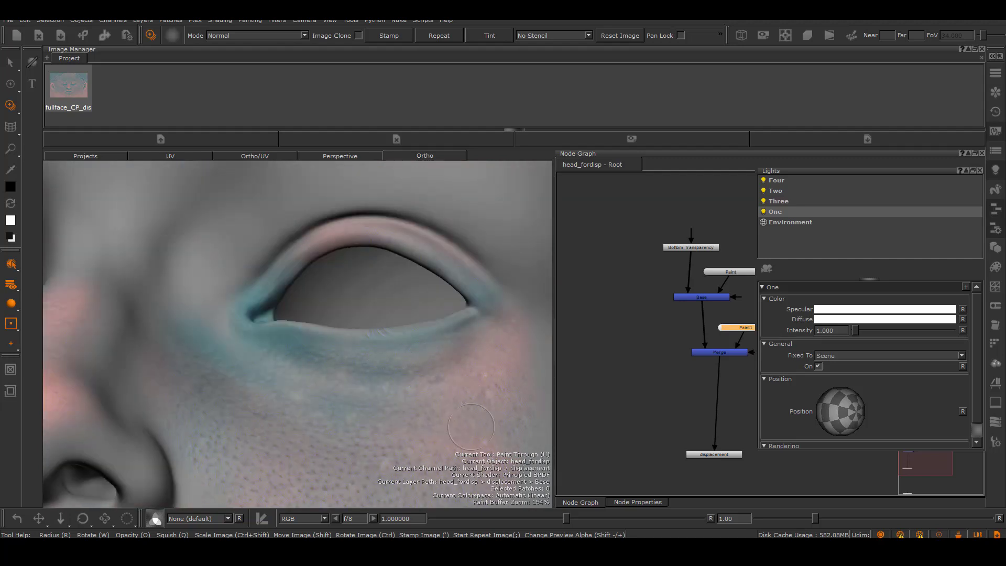
- Reposition the image over the brow and paint the area above the upper eyelid and around the inner eye corner
alt+drag(210, 335, 231, 361)
mouse_move(335, 335)
alt+right_down()
mouse_move(283, 340)
mouse_move(403, 335)
mouse_move(375, 325)
alt+right_up()
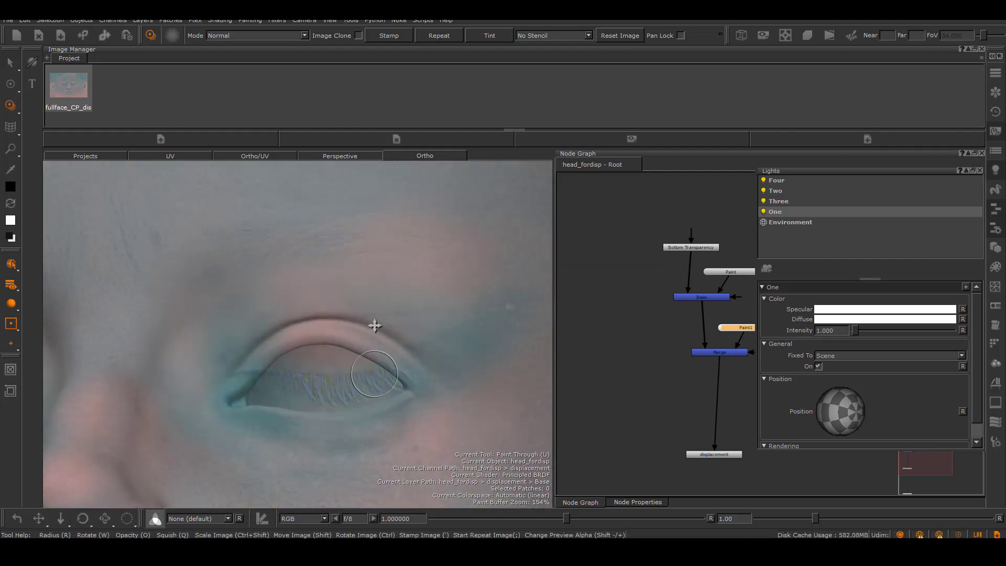
mouse_move(428, 314)
shift+mouse_down()
mouse_move(440, 364)
mouse_move(423, 347)
shift+mouse_up()
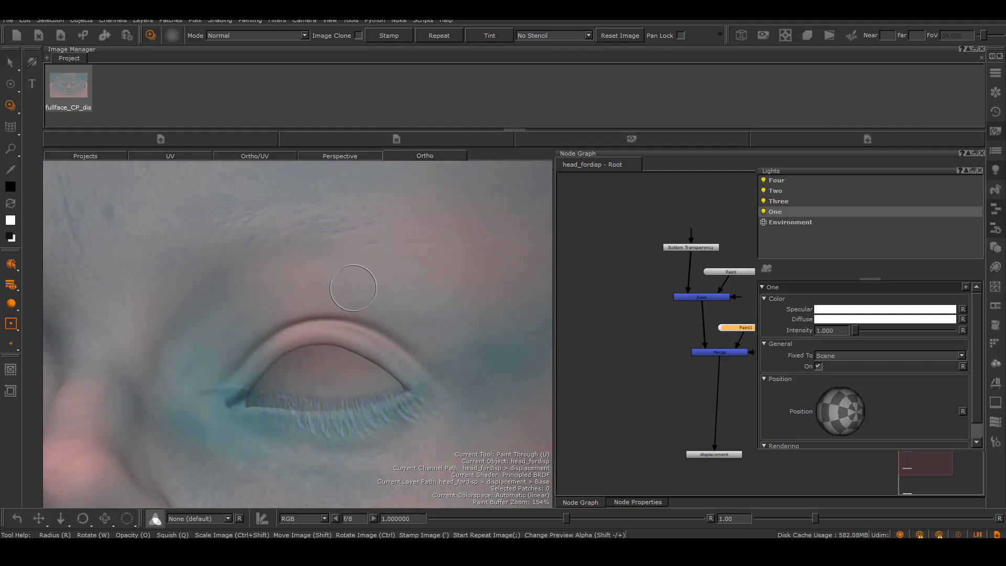
mouse_move(353, 288)
mouse_down()
mouse_move(423, 314)
mouse_move(335, 285)
mouse_move(298, 293)
mouse_up()
drag(239, 332, 218, 362)
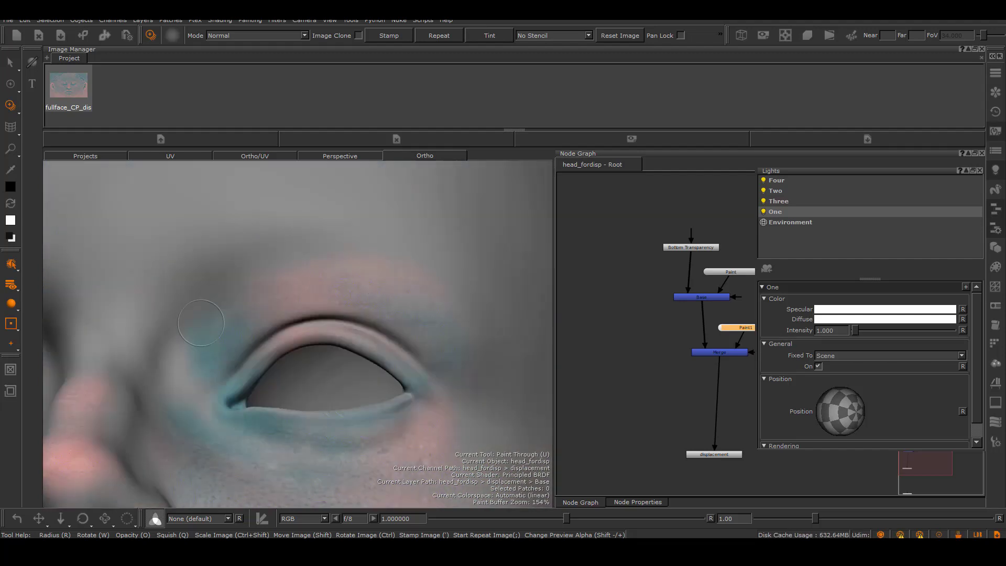
drag(273, 283, 251, 289)
mouse_move(235, 299)
mouse_down()
mouse_move(184, 367)
mouse_move(204, 319)
mouse_move(409, 294)
mouse_move(479, 357)
mouse_move(371, 359)
mouse_up()
- Turn the head and paint the displacement image onto the outer eye corner, temple and upper cheekbone
alt+middle_drag(370, 360, 465, 328)
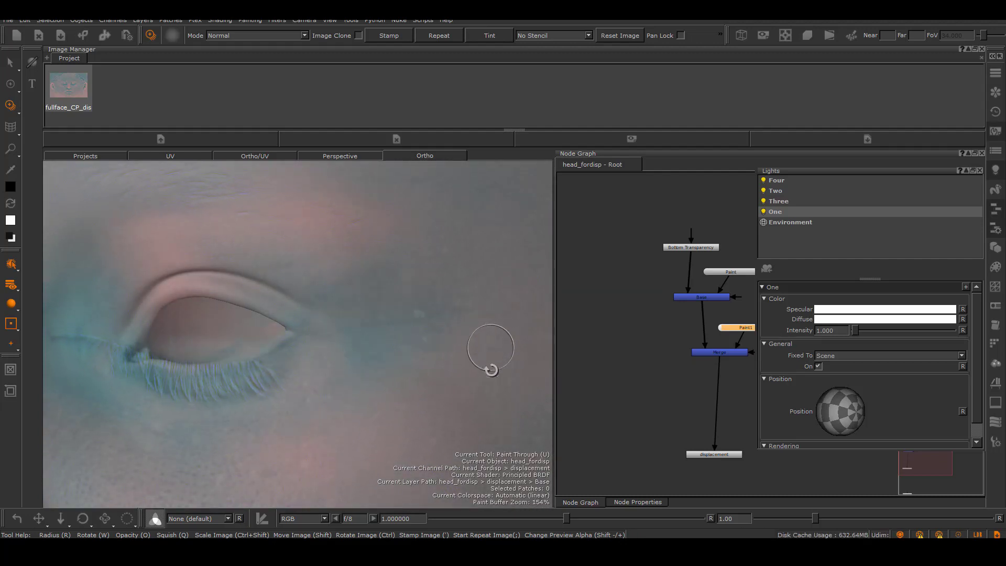
drag(367, 322, 362, 331)
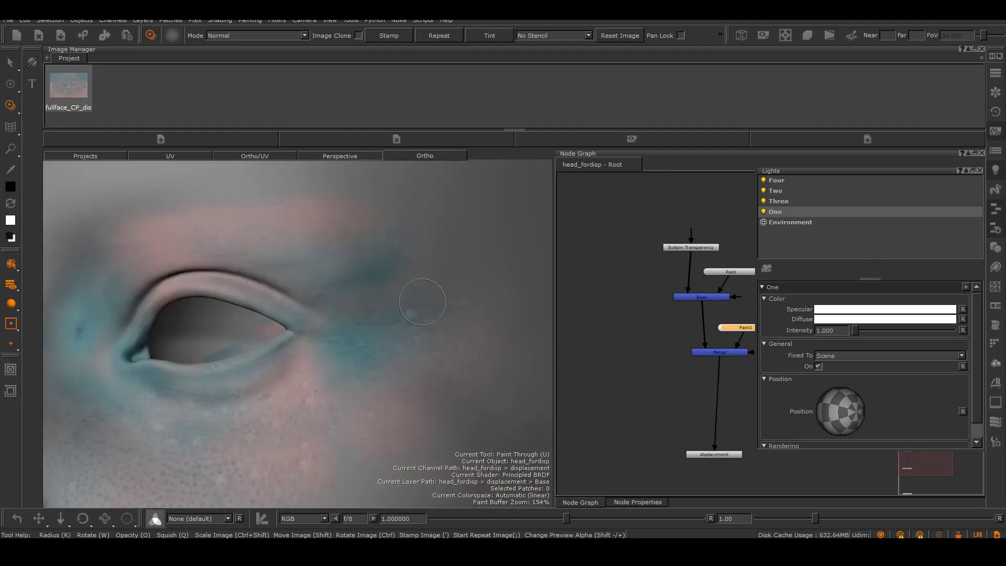
drag(417, 412, 361, 419)
drag(319, 362, 309, 353)
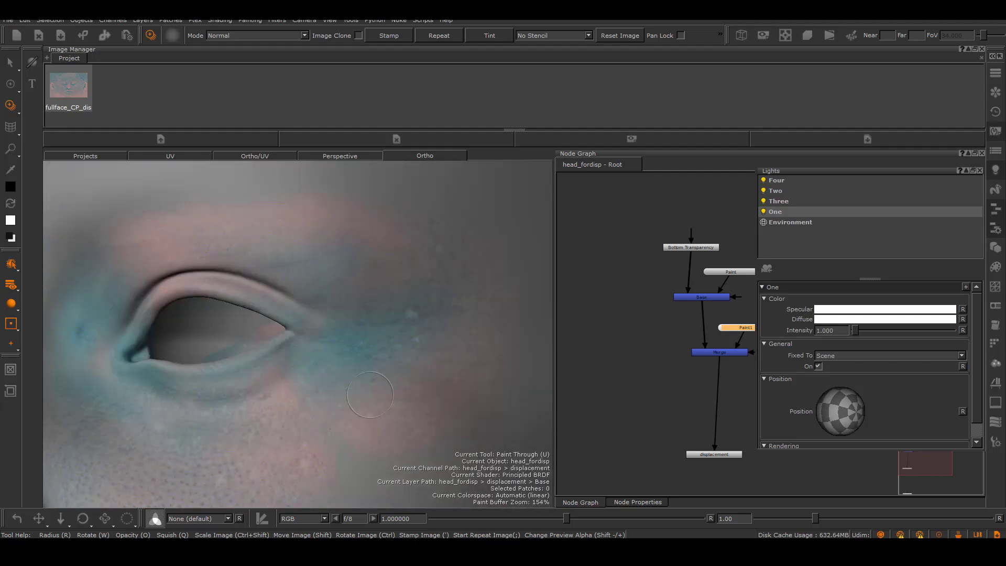
drag(485, 362, 475, 361)
- Move and rotate the image to match the outer eye corner and paint along the outer lower eyelid
shift+drag(371, 352, 391, 323)
drag(319, 317, 304, 310)
shift+drag(377, 314, 410, 332)
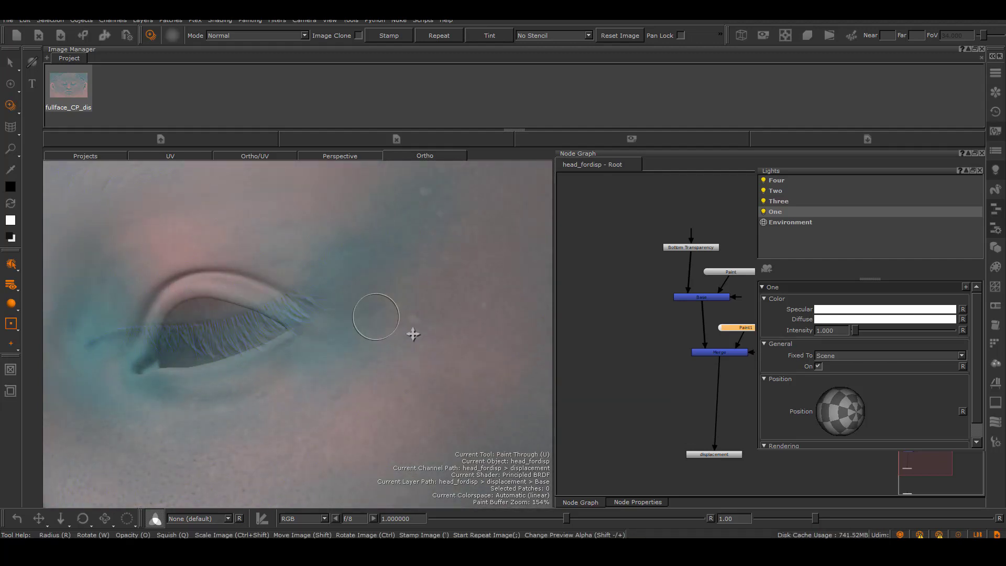
drag(325, 314, 309, 312)
mouse_move(404, 322)
ctrl+mouse_down()
mouse_move(310, 363)
mouse_move(294, 359)
ctrl+mouse_up()
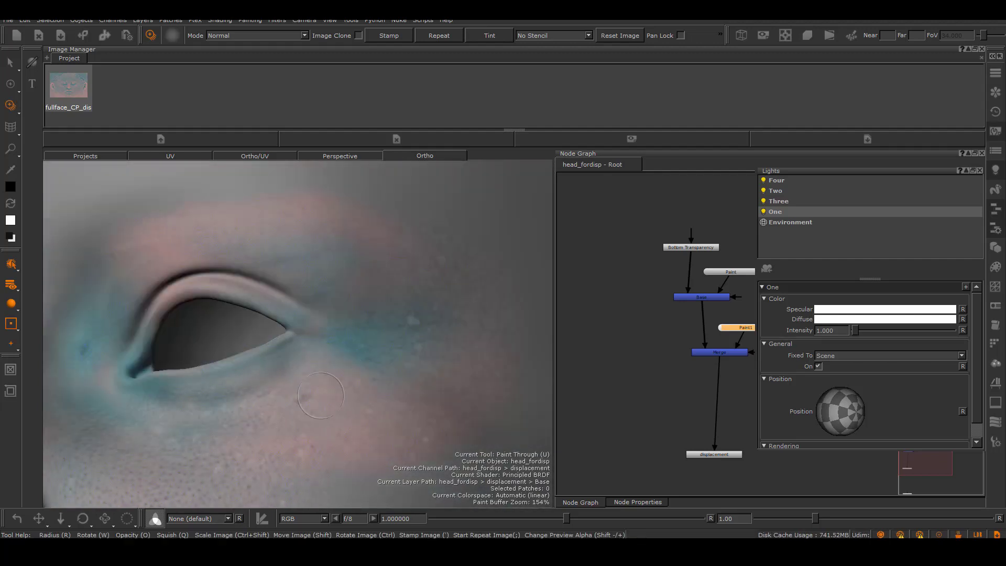
- Reposition light One to brighten the left side of the face, fit the image to it, and start painting the cheek
alt+right_drag(320, 395, 251, 377)
alt+drag(367, 335, 309, 336)
alt+right_drag(310, 336, 366, 325)
mouse_move(419, 314)
alt+mouse_down()
mouse_move(409, 360)
mouse_move(381, 362)
mouse_move(397, 370)
mouse_move(364, 355)
alt+mouse_up()
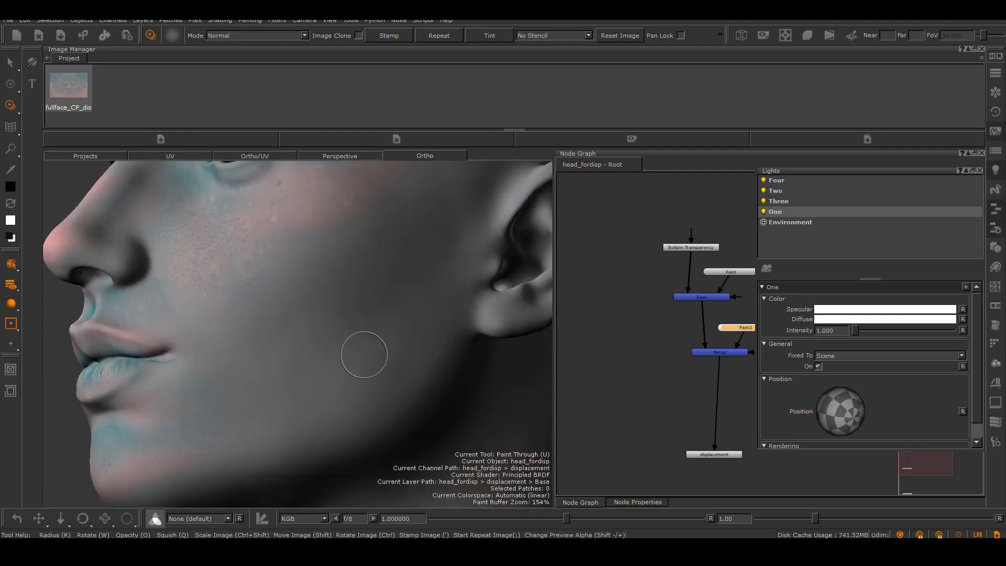
mouse_move(841, 413)
mouse_down()
mouse_move(846, 380)
mouse_move(844, 395)
mouse_up()
alt+middle_drag(340, 338, 326, 353)
mouse_move(461, 362)
shift+mouse_down()
mouse_move(438, 341)
mouse_move(490, 397)
mouse_move(490, 382)
mouse_move(492, 390)
mouse_move(534, 391)
mouse_move(484, 388)
shift+mouse_up()
drag(302, 361, 315, 350)
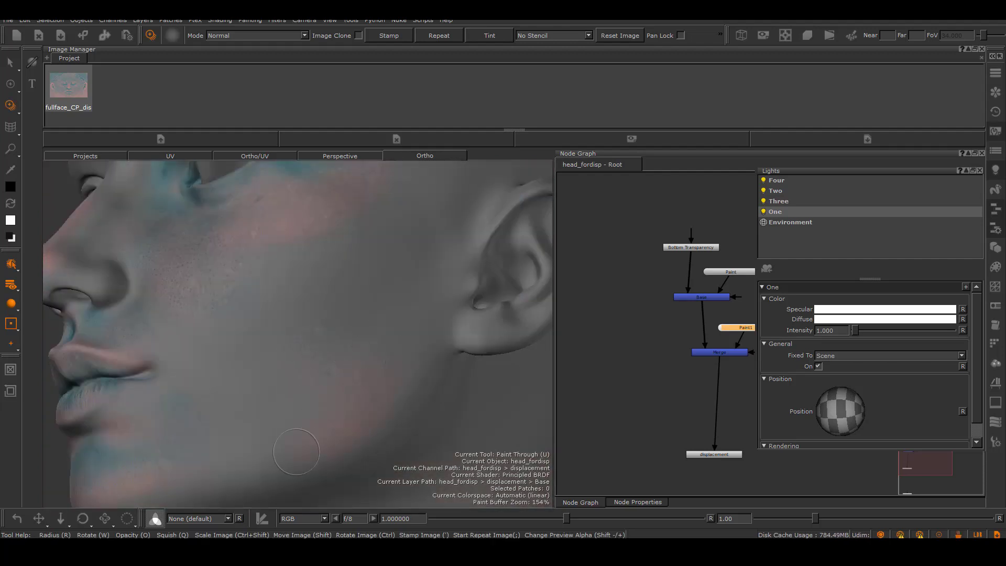
- Adjust light One's position again and paint the left jaw, cheek and skin in front of the ear
drag(231, 450, 277, 329)
drag(840, 411, 927, 411)
drag(314, 315, 415, 278)
drag(191, 476, 202, 461)
drag(220, 426, 153, 405)
mouse_move(361, 215)
mouse_down()
mouse_move(207, 365)
mouse_move(299, 449)
mouse_up()
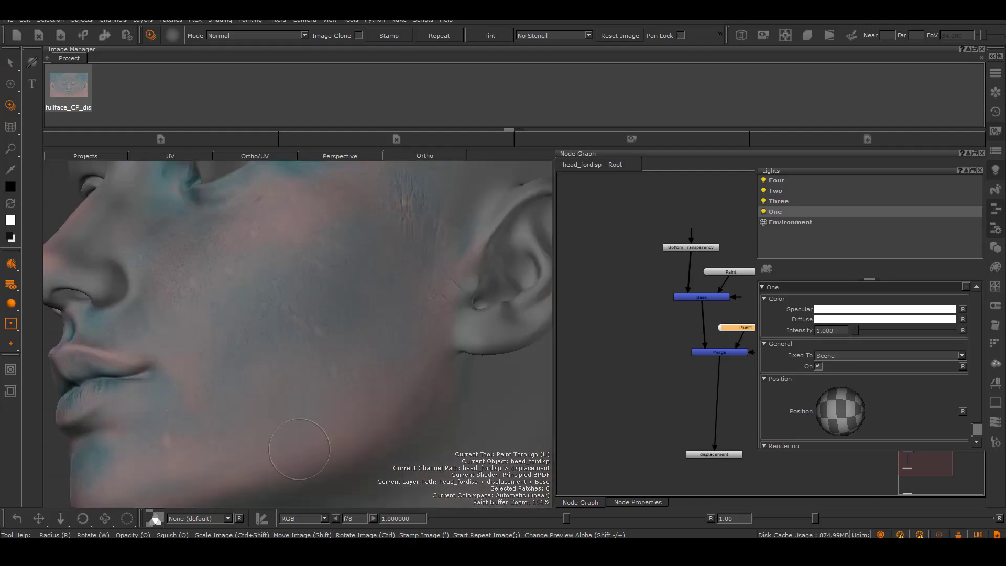
- Turn to the right side of the face and paint the displacement image through onto the cheek and jaw
key(p)
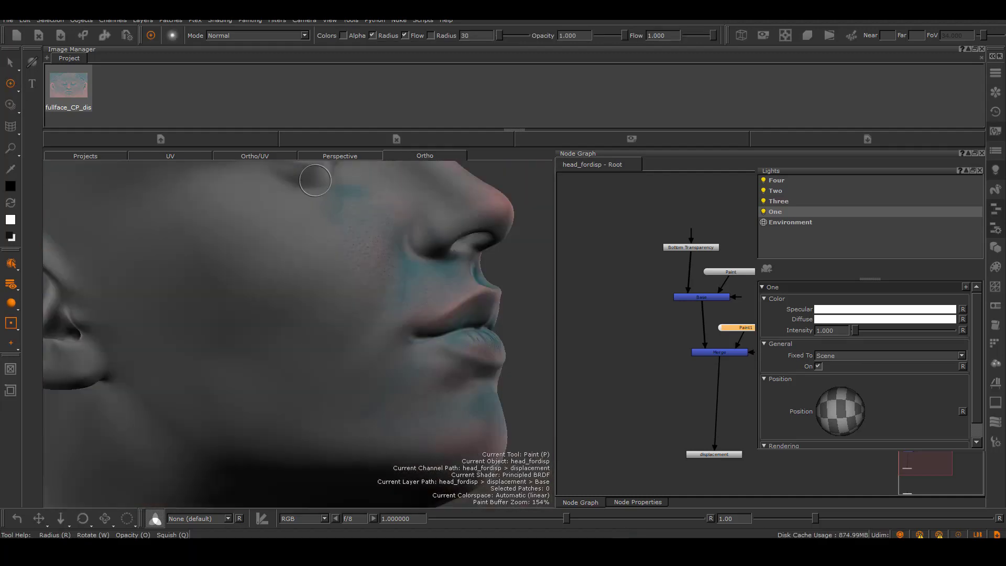
key(u)
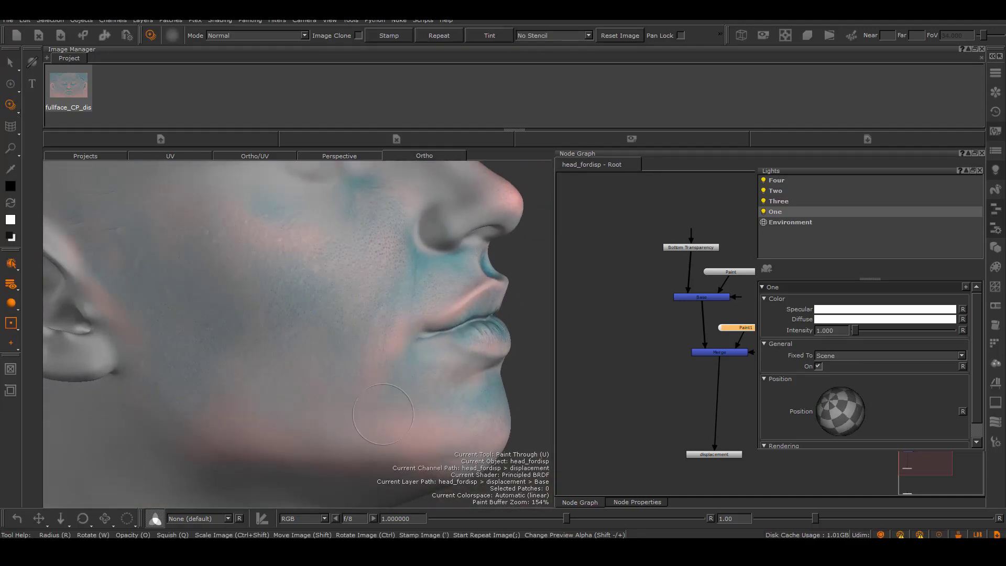
drag(387, 450, 400, 437)
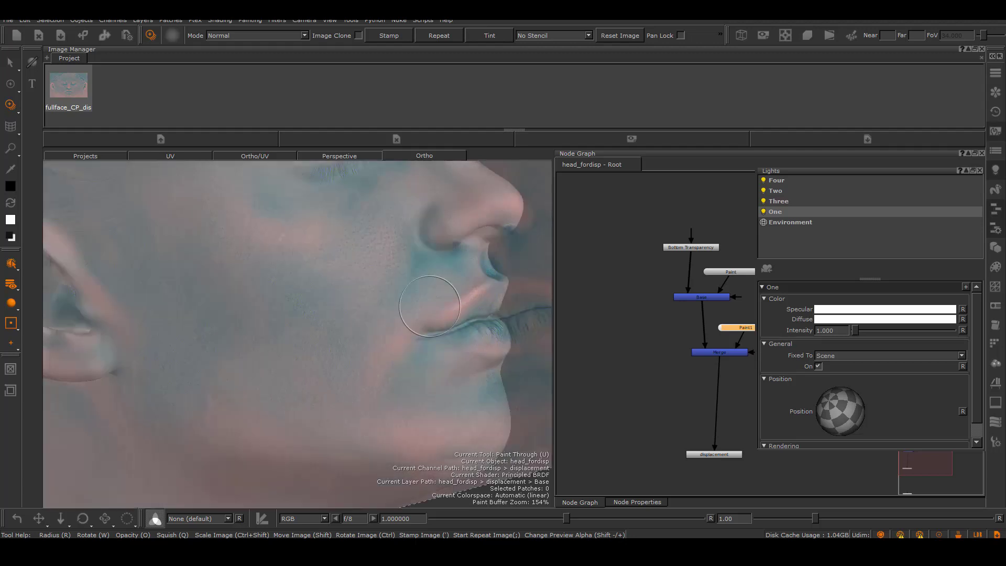
- Align the image with the right eye and ear and paint the temple, cheekbone and skin in front of the ear
alt+middle_drag(259, 210, 330, 386)
mouse_move(330, 386)
alt+mouse_down()
mouse_move(376, 370)
mouse_move(418, 296)
alt+mouse_up()
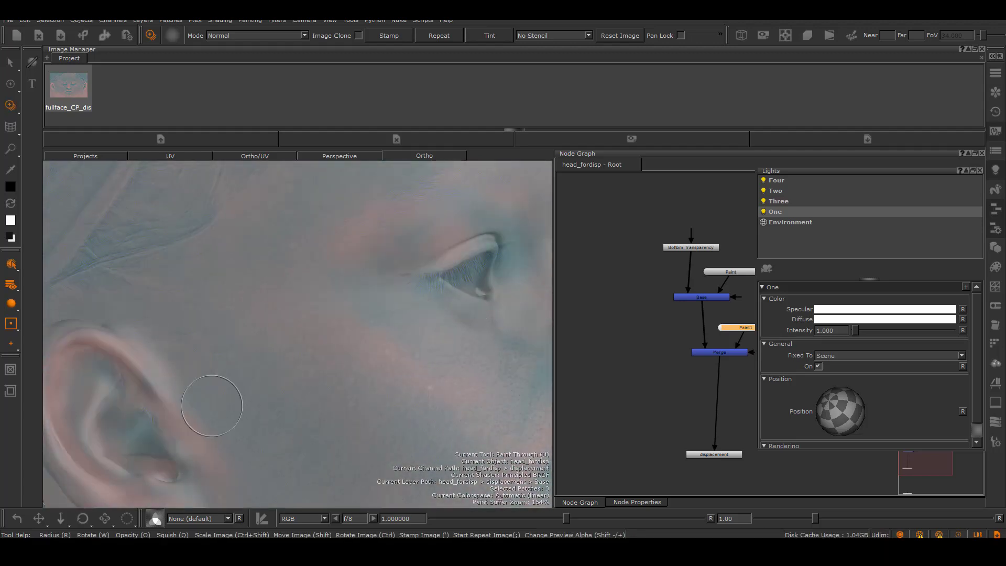
shift+drag(274, 355, 298, 364)
shift+drag(406, 371, 375, 352)
drag(252, 361, 361, 316)
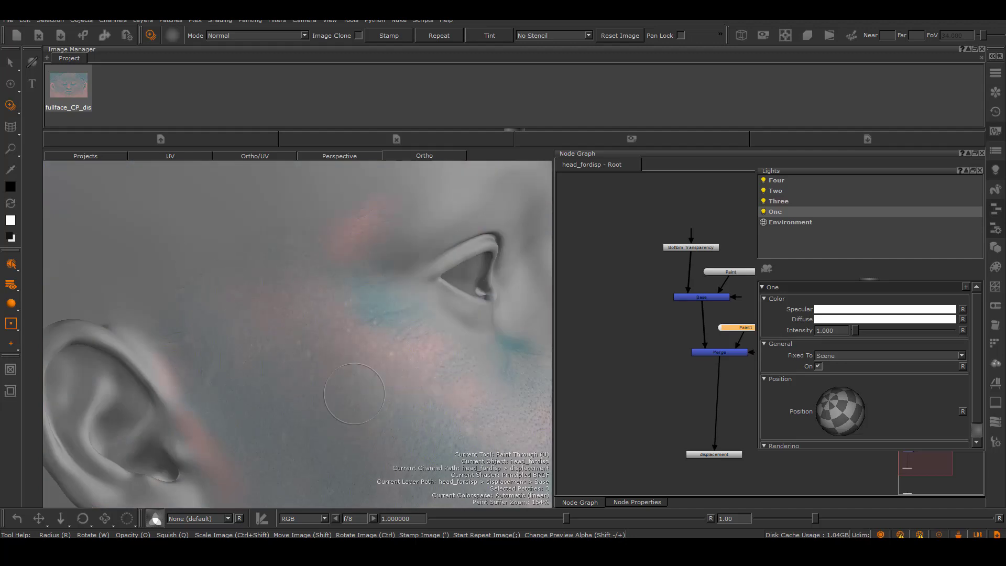
drag(354, 394, 273, 211)
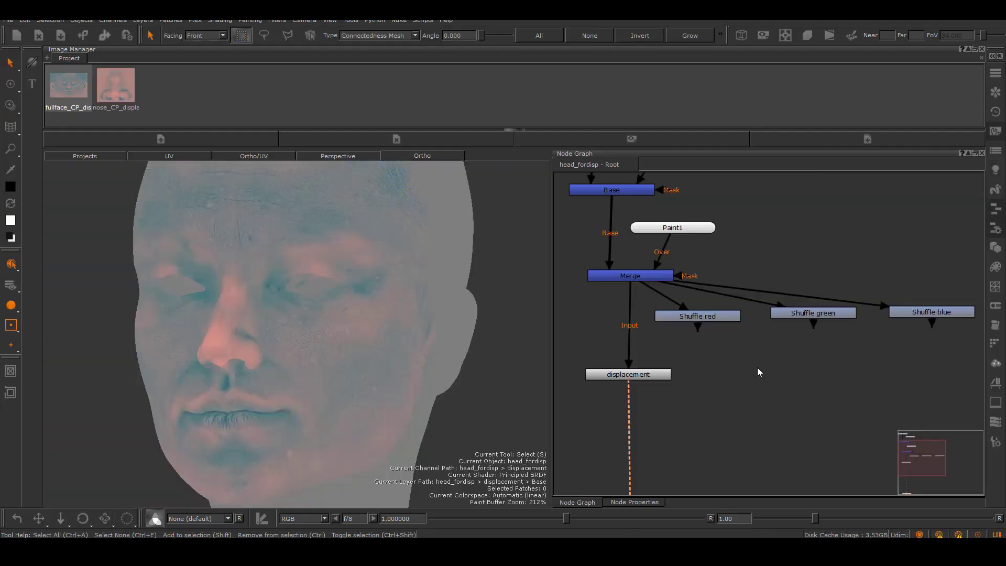
- Examine the painted displacement on the nose, lips, cheeks, eyes and forehead from several angles and distances
alt+drag(344, 329, 420, 400)
alt+right_drag(420, 399, 316, 417)
alt+middle_drag(315, 417, 332, 402)
alt+right_drag(222, 358, 319, 361)
alt+middle_drag(251, 451, 432, 262)
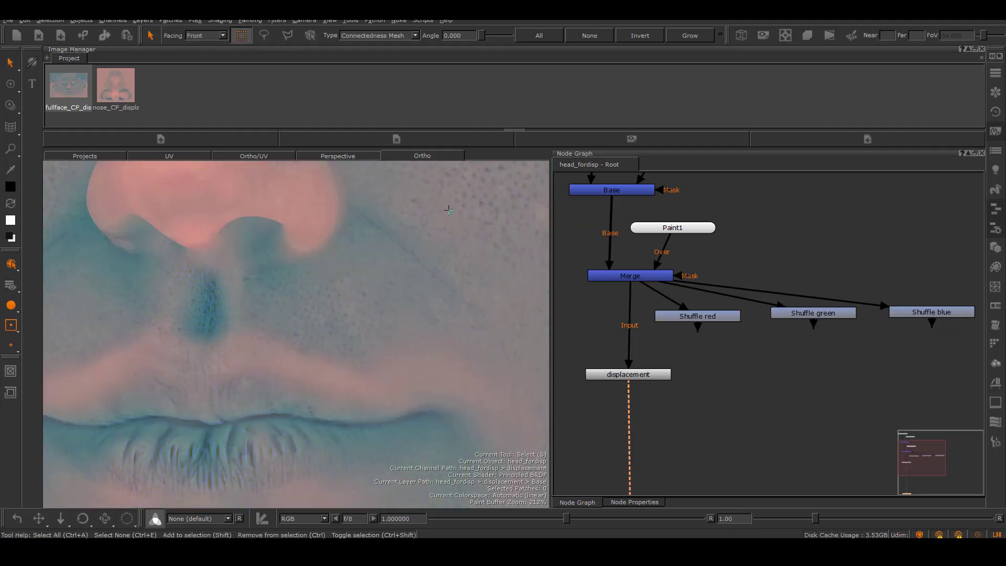
mouse_move(410, 340)
alt+mouse_down()
mouse_move(427, 336)
mouse_move(415, 342)
alt+mouse_up()
alt+right_drag(415, 342, 341, 334)
alt+drag(341, 334, 379, 337)
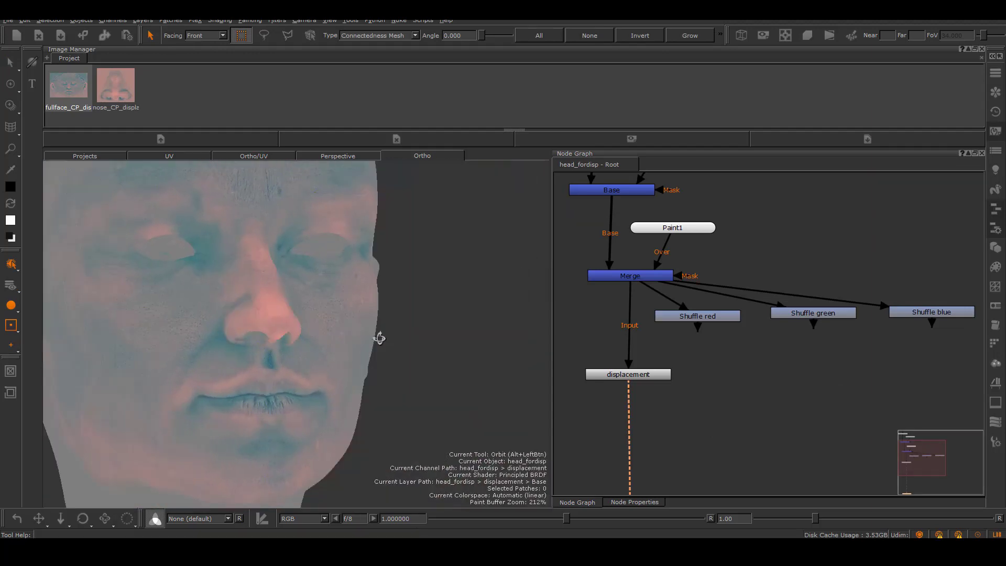
alt+drag(273, 319, 299, 330)
alt+right_drag(394, 346, 332, 348)
alt+middle_drag(404, 340, 283, 330)
alt+right_drag(287, 330, 314, 336)
alt+drag(340, 343, 242, 340)
alt+middle_drag(291, 118, 279, 278)
alt+drag(279, 272, 293, 218)
mouse_move(298, 220)
alt+middle_down()
mouse_move(310, 419)
mouse_move(317, 225)
alt+middle_up()
alt+drag(317, 225, 321, 388)
alt+right_drag(320, 388, 339, 362)
alt+drag(339, 362, 299, 361)
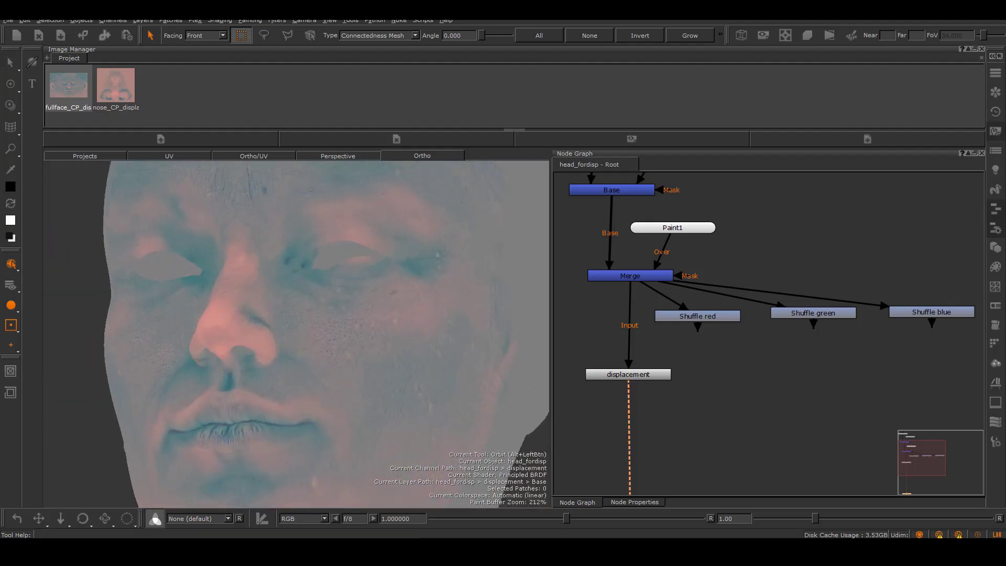
alt+right_drag(299, 361, 291, 393)
alt+drag(292, 393, 300, 418)
alt+middle_drag(300, 418, 314, 356)
alt+right_drag(313, 357, 332, 406)
alt+drag(332, 406, 321, 394)
alt+right_drag(313, 377, 318, 398)
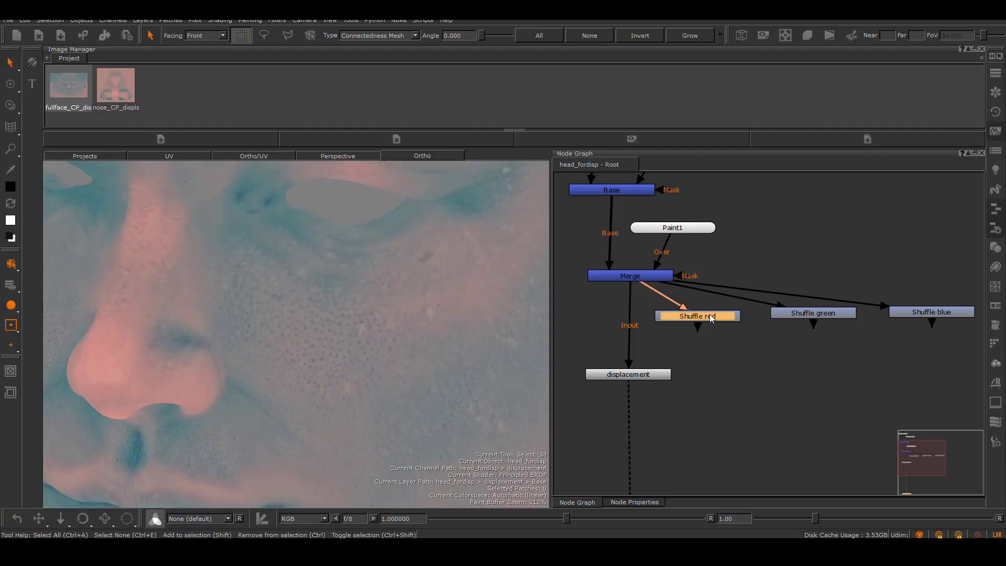
- Preview the Shuffle red, Shuffle green and Shuffle blue nodes one after another on the head to compare the individual displacement channels
click(816, 317)
click(926, 314)
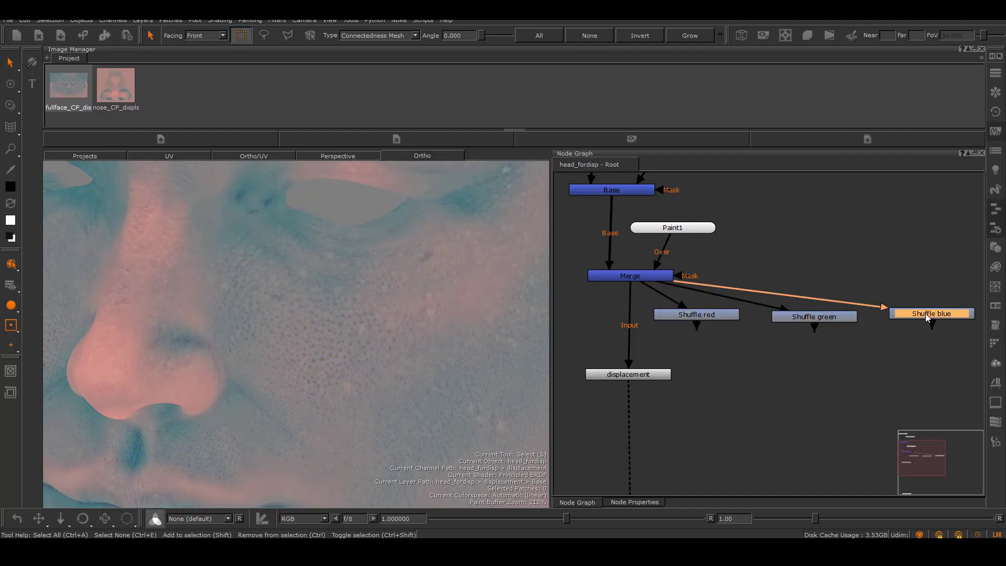
click(708, 319)
key(1)
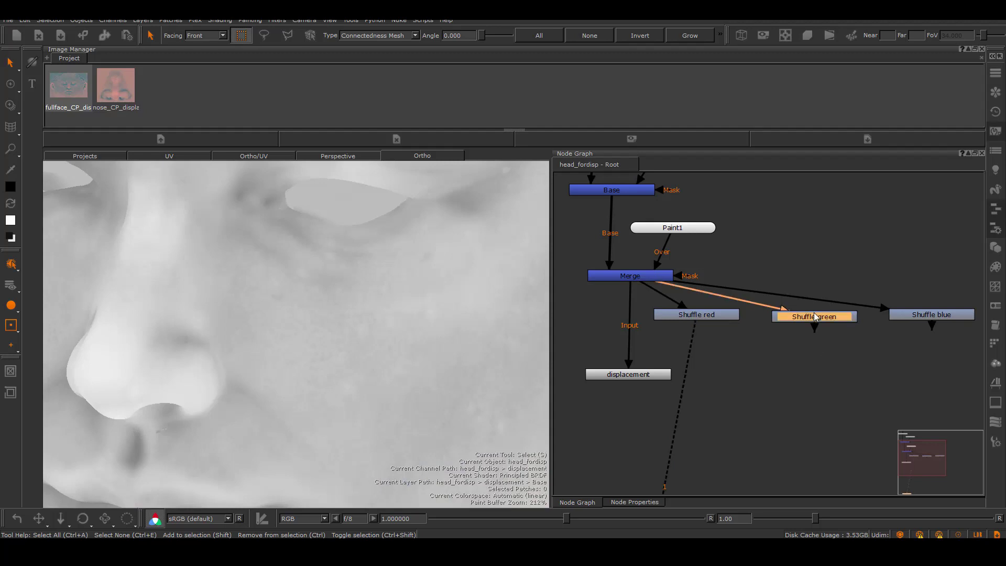
key(1)
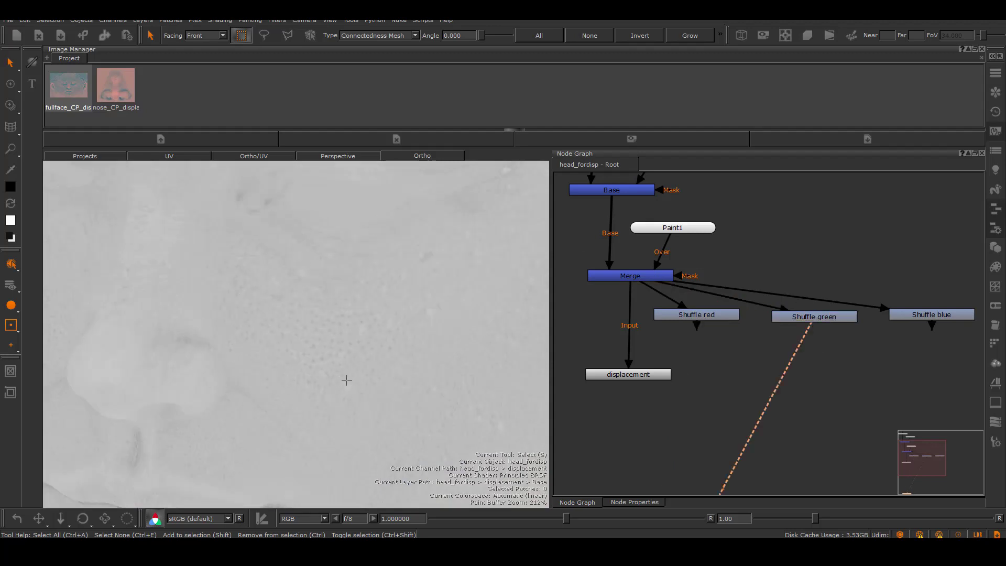
click(915, 316)
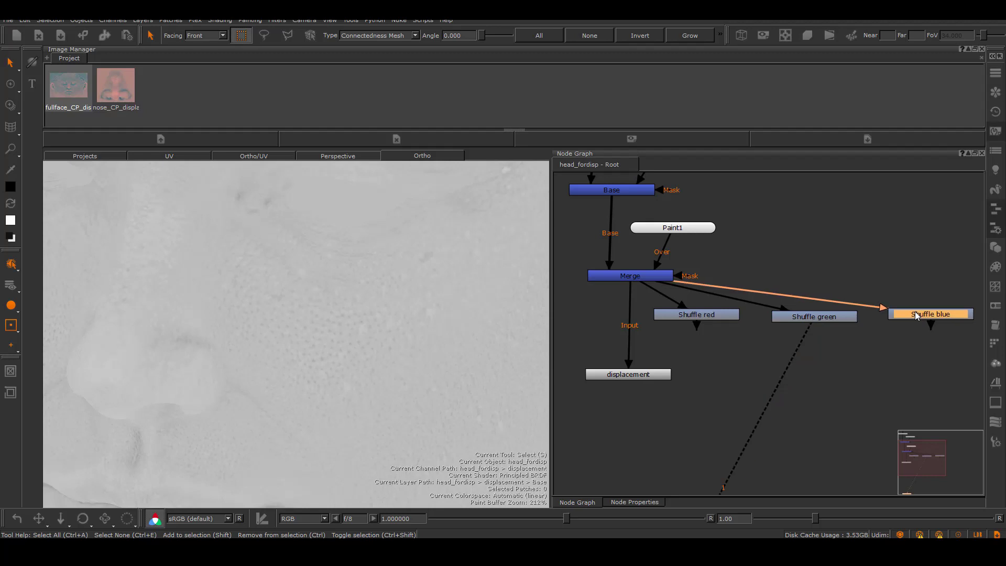
key(1)
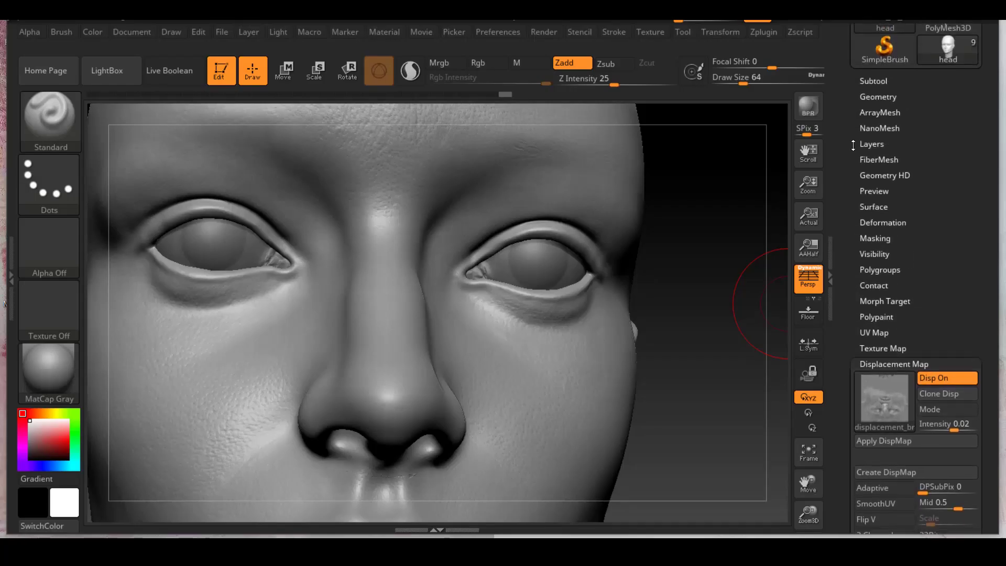
- Switch to ZBrush, create a new sculpt layer on the head and apply the broad displacement map to it
click(872, 144)
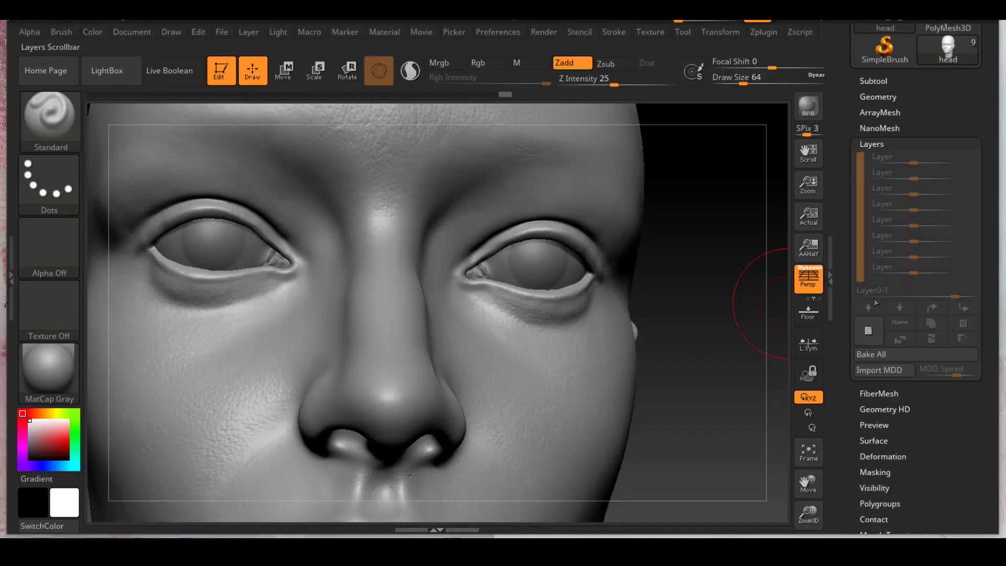
click(868, 330)
drag(851, 309, 851, 262)
click(901, 286)
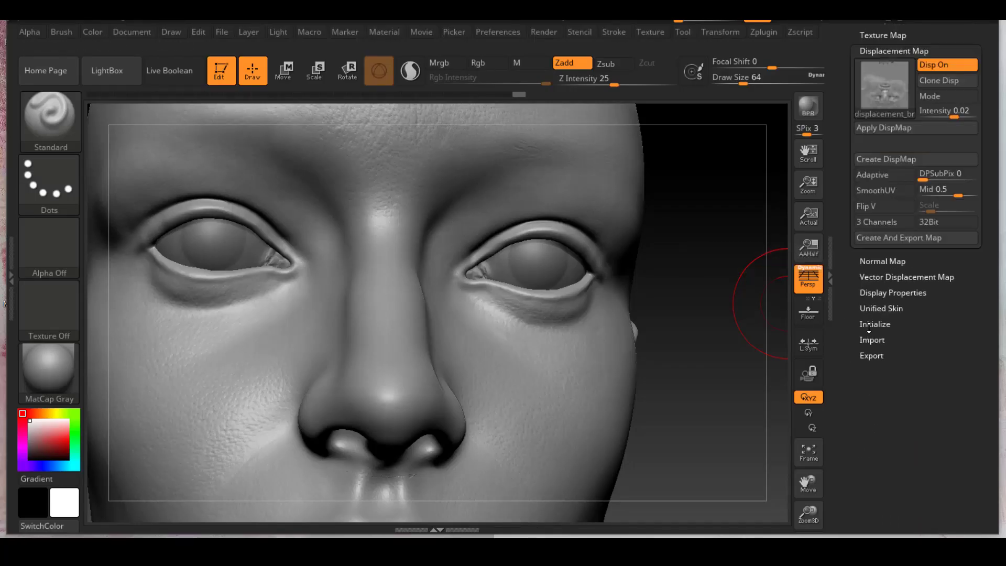
drag(869, 330, 869, 346)
click(880, 193)
drag(726, 299, 623, 242)
drag(850, 145, 847, 196)
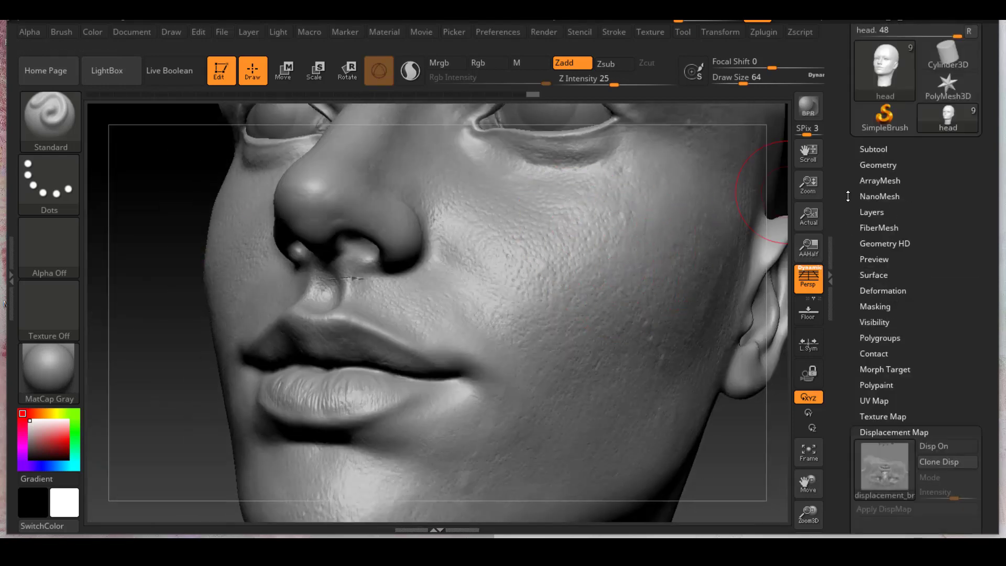
- Stop recording on the broad displacement layer and hide it
click(871, 212)
mouse_move(954, 230)
mouse_down()
mouse_move(936, 230)
mouse_move(954, 227)
mouse_up()
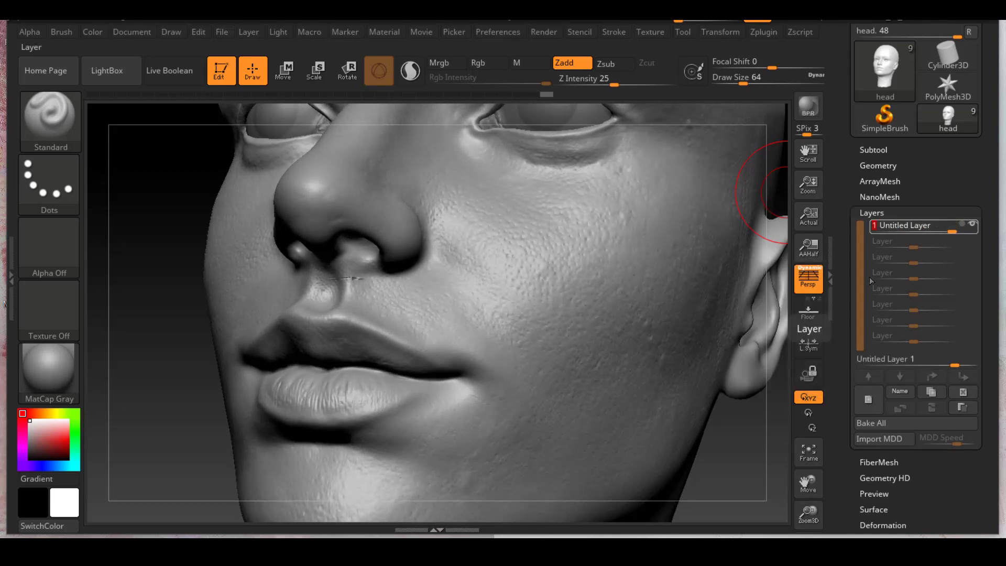
click(972, 225)
drag(849, 226, 849, 195)
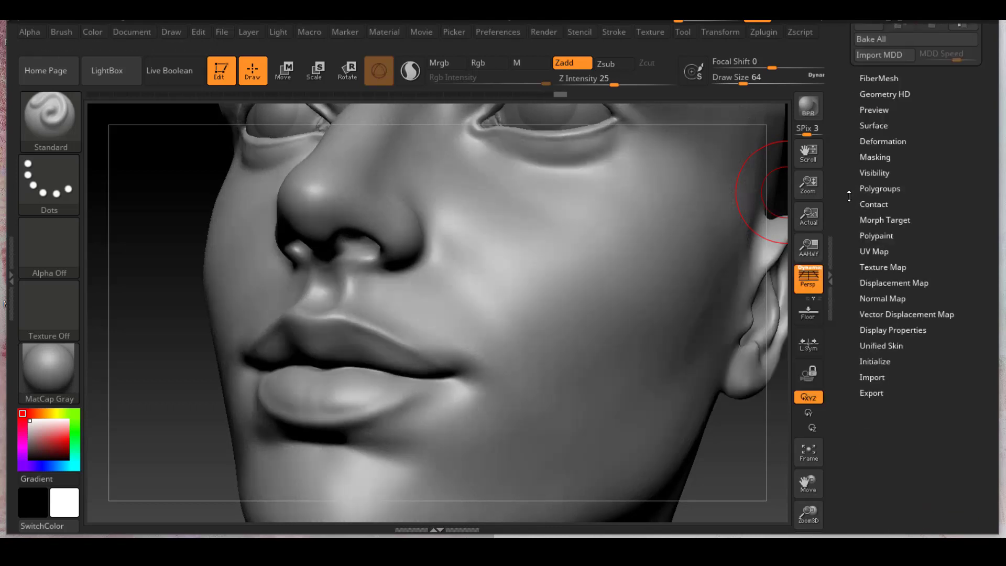
- Import displacement_mid.1011.tif from the displace export folder as the head's displacement map and check its preview on the face
click(888, 283)
click(891, 84)
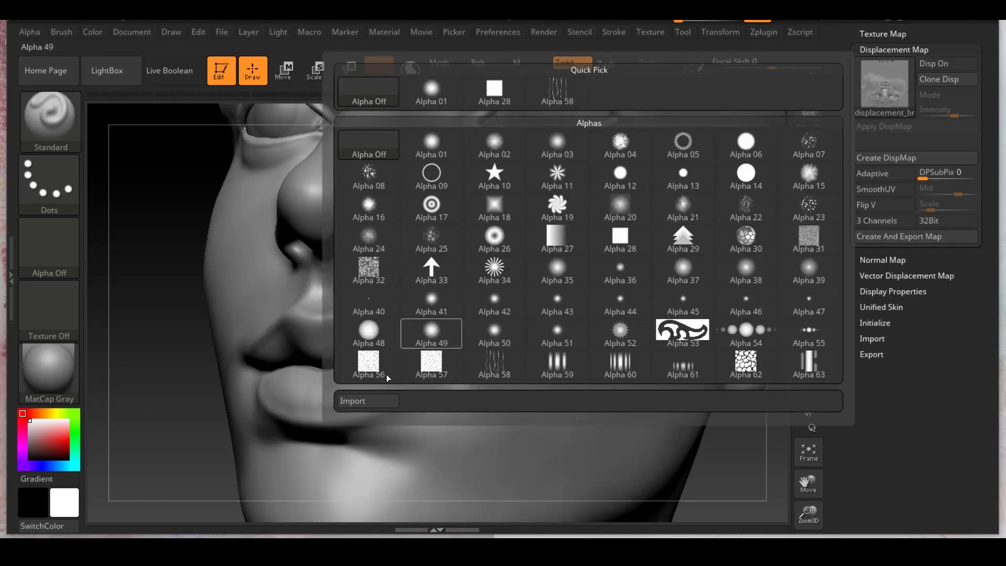
click(361, 401)
click(542, 77)
double_click(395, 231)
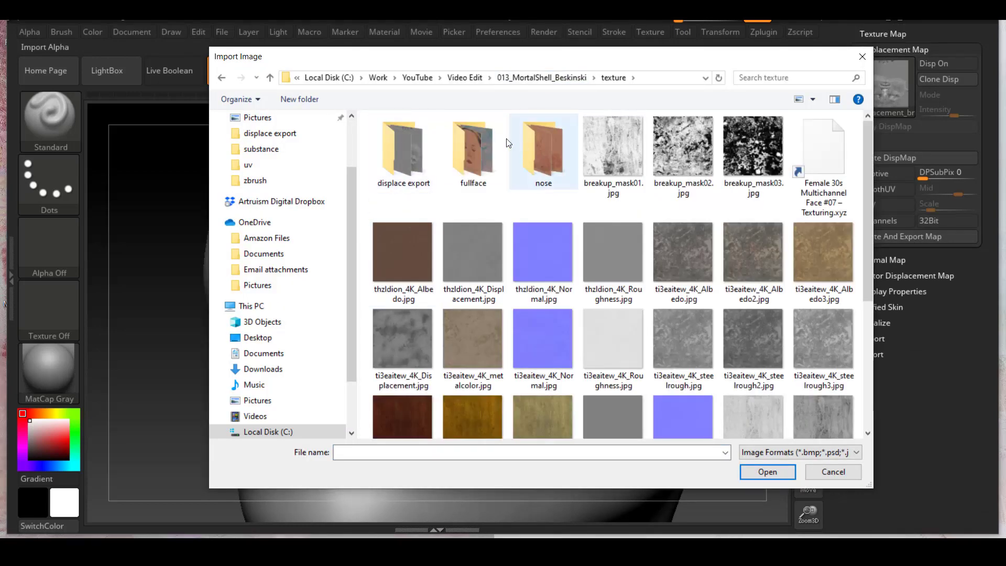
double_click(406, 186)
click(619, 152)
click(767, 472)
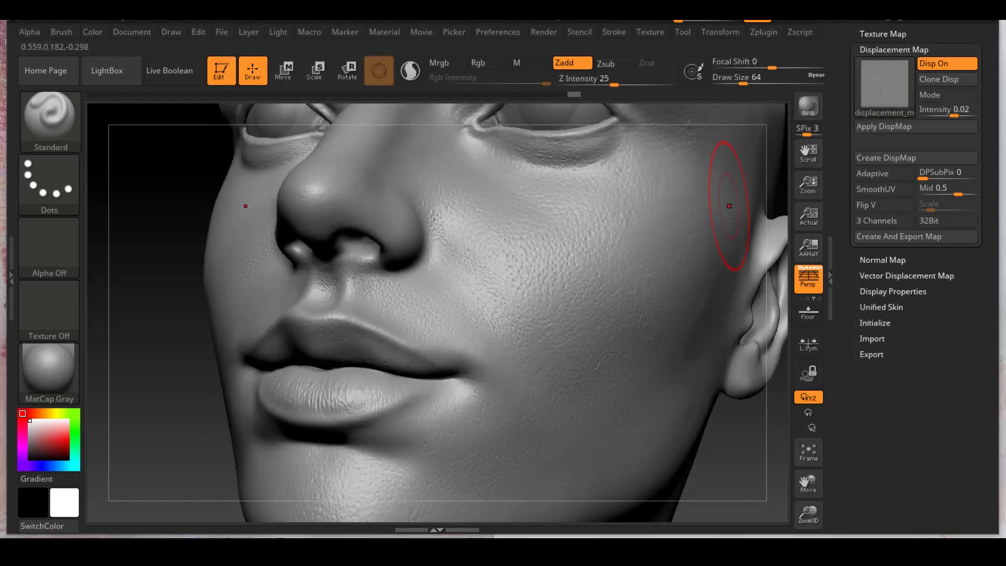
alt+drag(738, 440, 741, 364)
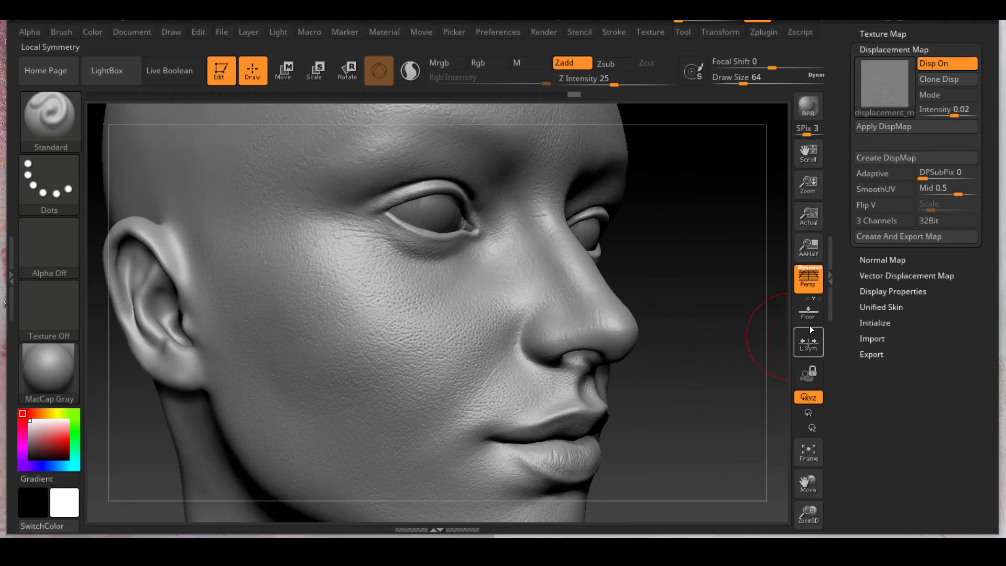
alt+drag(708, 293, 770, 297)
- Create a second sculpt layer and apply the mid displacement map to it
scroll(890, 210, up, 5)
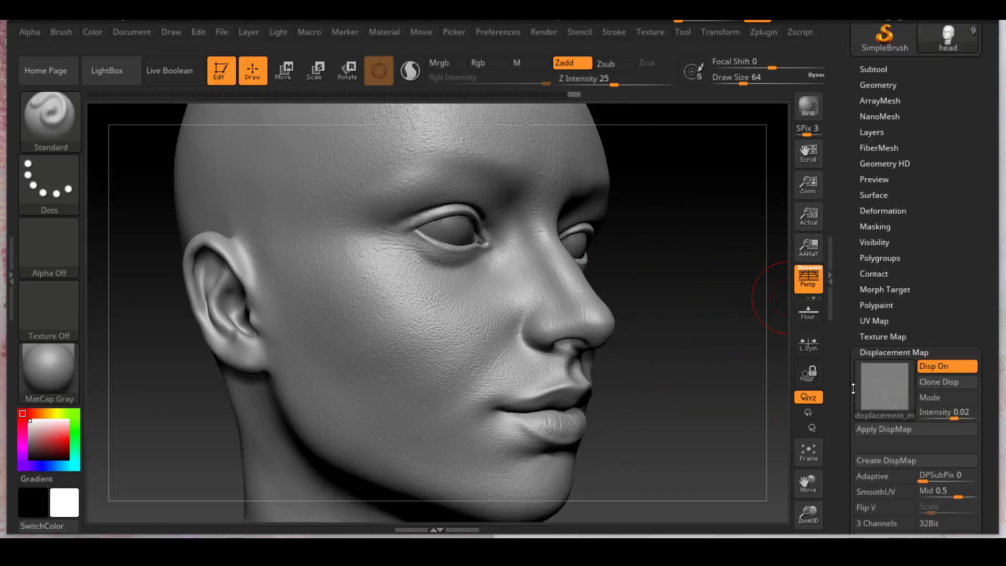
click(868, 139)
click(869, 326)
drag(845, 396, 848, 456)
click(890, 222)
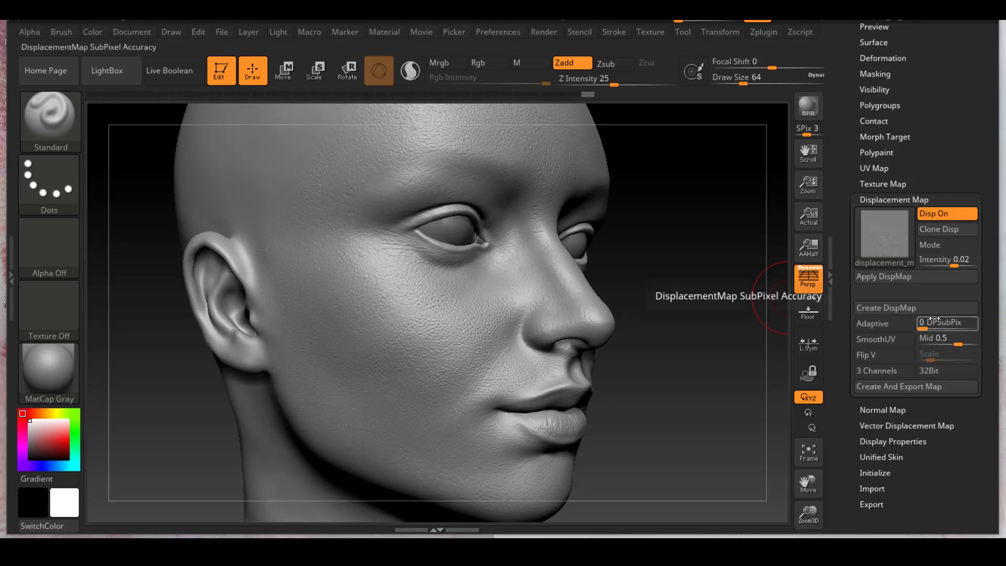
click(871, 276)
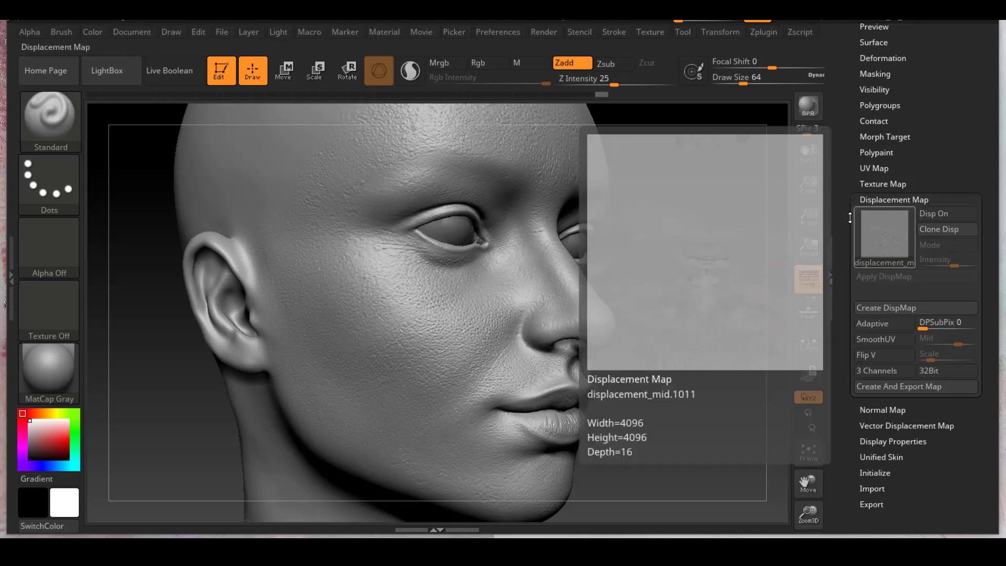
- Test the mid displacement layer's strength, set it to 1, stop its recording and hide the layer
drag(850, 217, 850, 310)
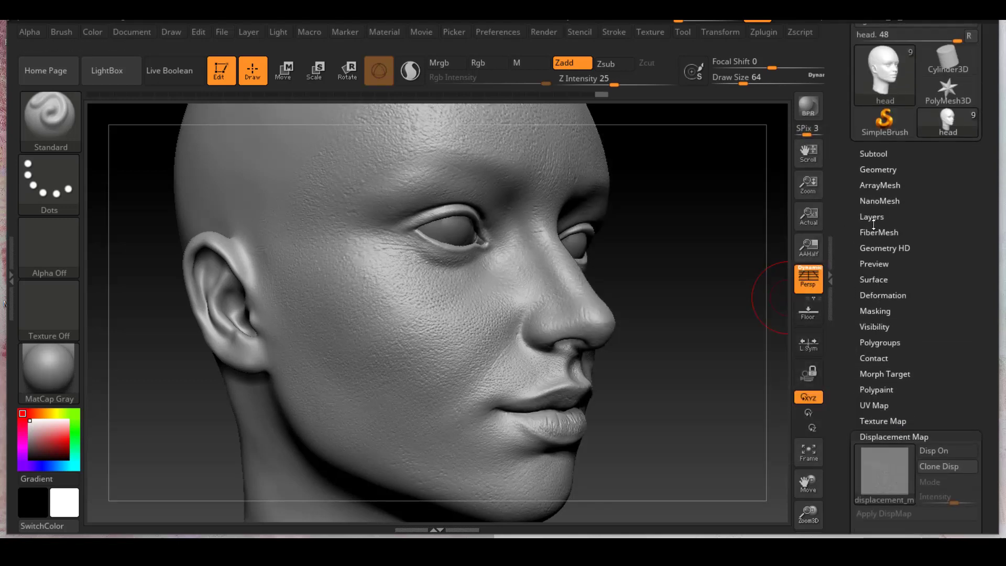
click(872, 217)
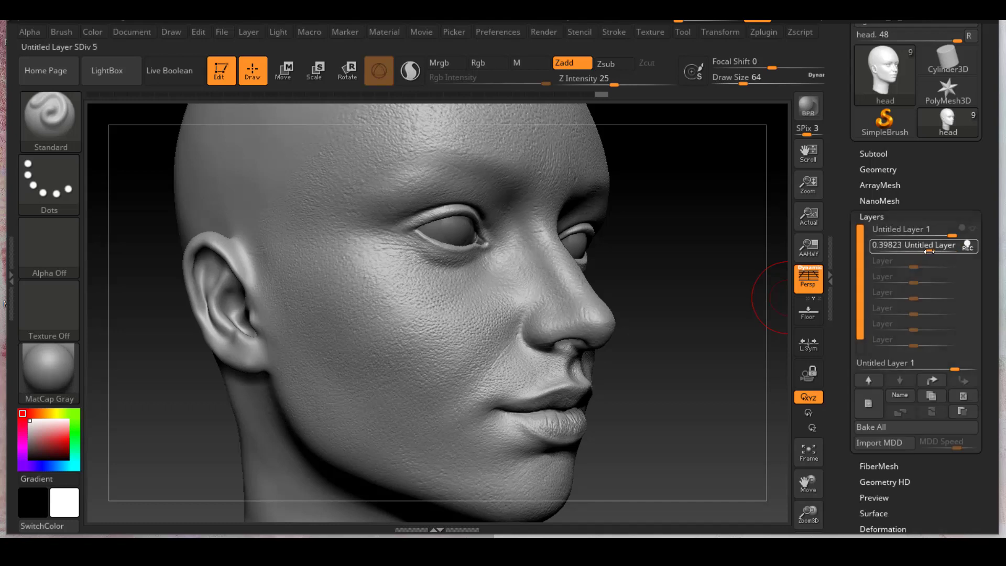
drag(929, 251, 975, 252)
- Import displacement_fine.1011.tif as the displacement map, replacing the mid map
scroll(890, 250, down, 8)
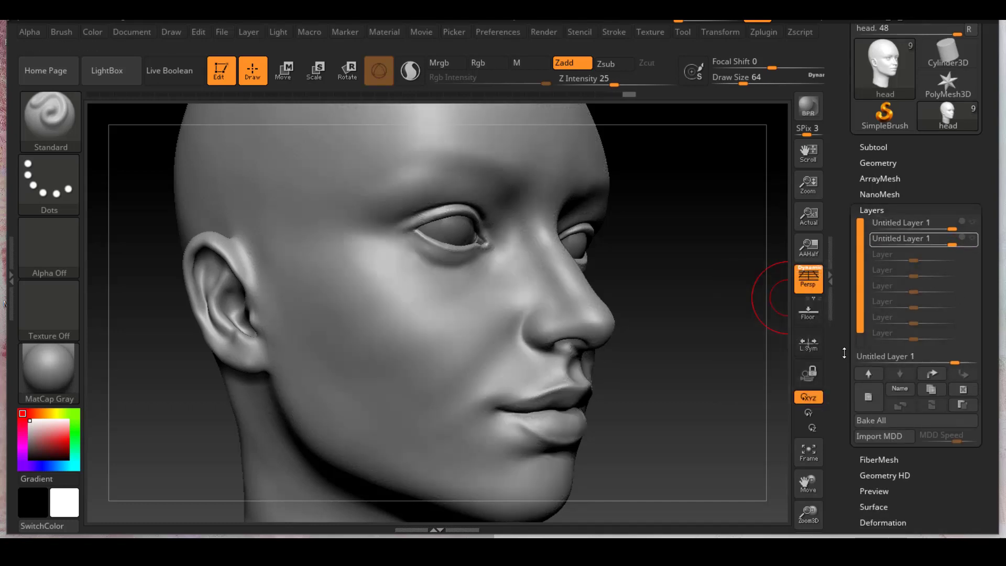
click(884, 354)
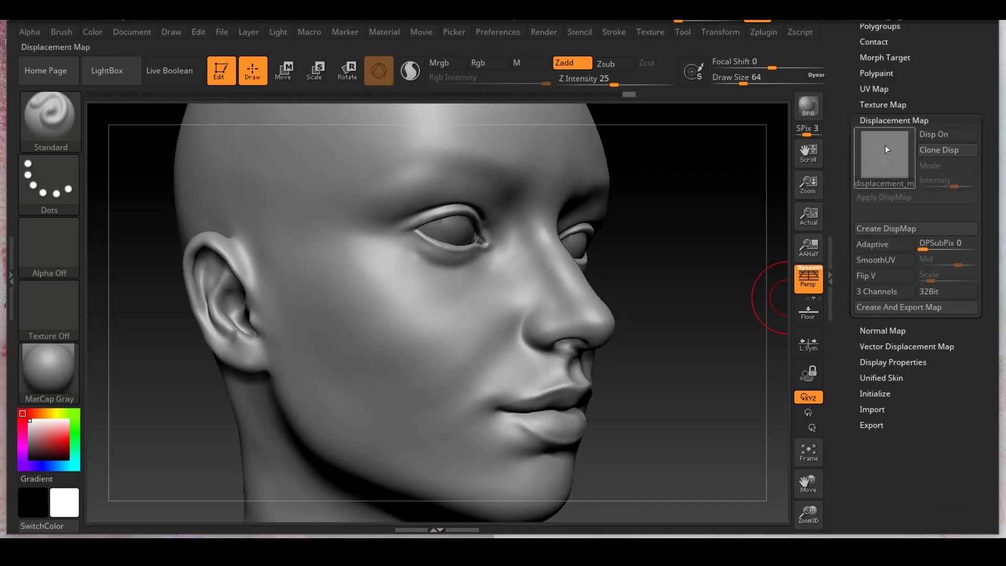
click(884, 154)
click(884, 154)
click(378, 473)
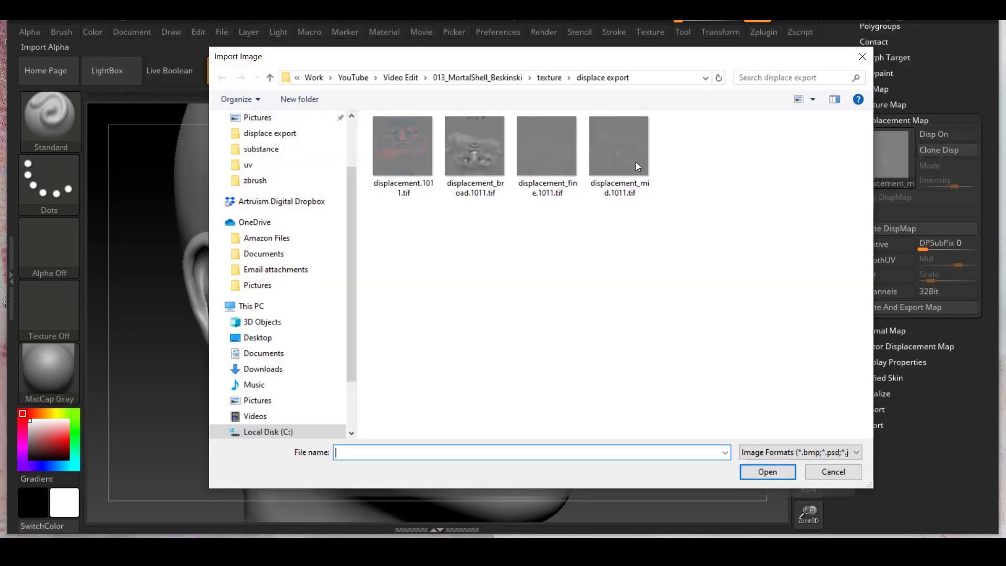
click(548, 149)
click(766, 473)
- Set the fine map's displacement intensity to 0.005 and check the preview around the nose
alt+drag(725, 243, 727, 255)
drag(963, 185, 933, 185)
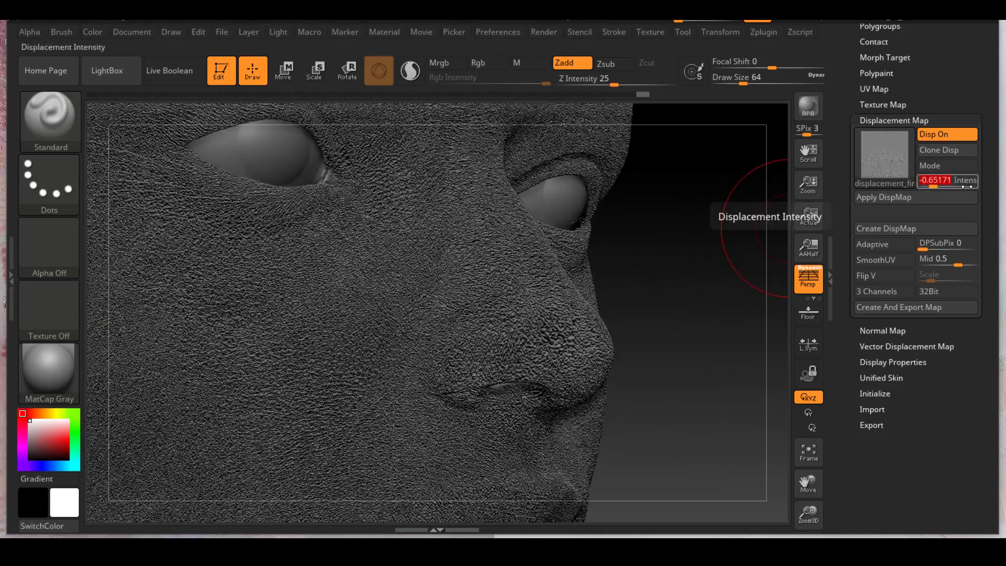
text(0.005)
key(Return)
right_drag(637, 237, 643, 282)
- Try a displacement intensity of 0.003 for the fine map and return it to 0.005
drag(949, 181, 931, 184)
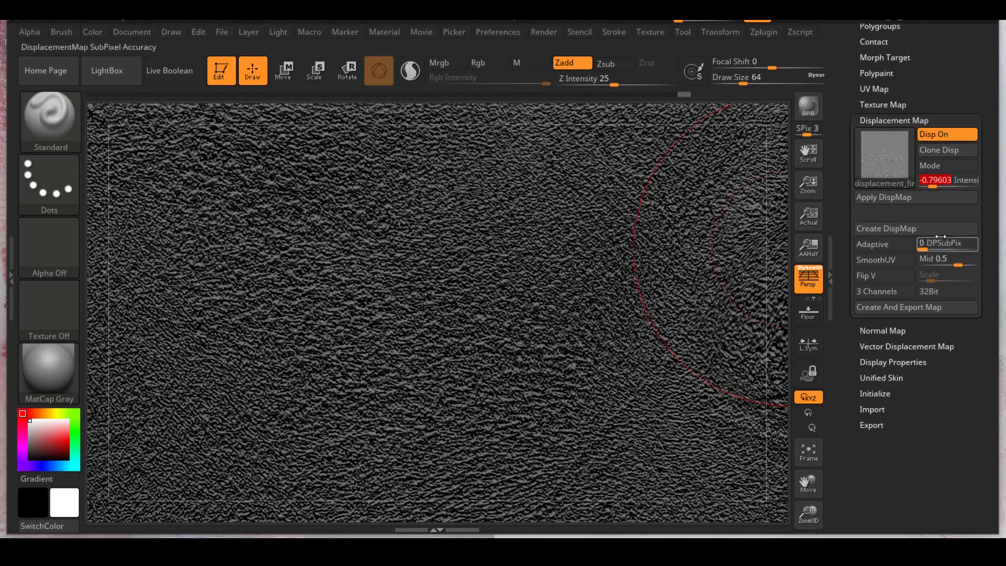
text(0.003)
key(Return)
ctrl+right_drag(561, 325, 681, 350)
click(934, 182)
text(0.005)
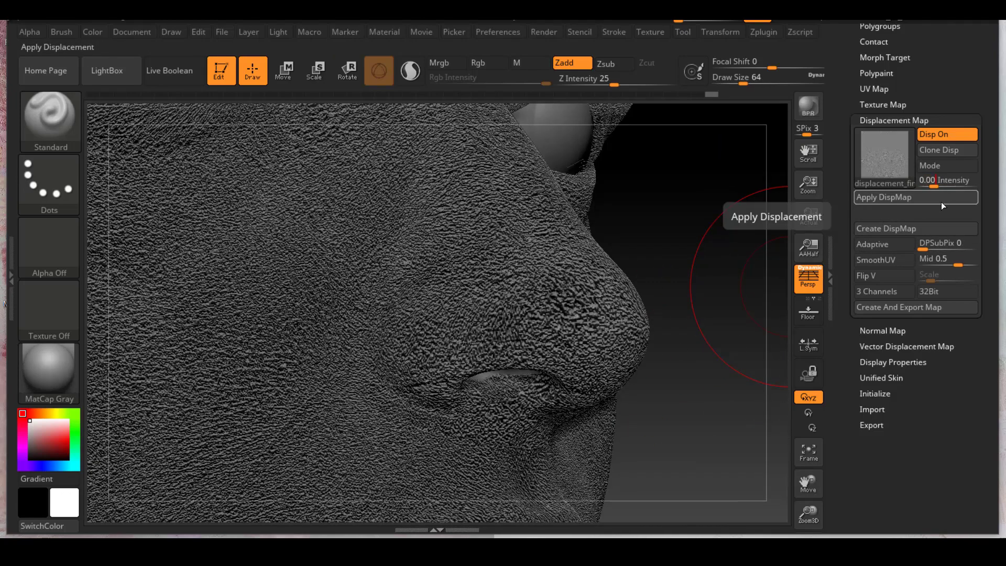
key(Return)
- Create a third sculpt layer and apply the fine displacement map to it
scroll(864, 107, up, 5)
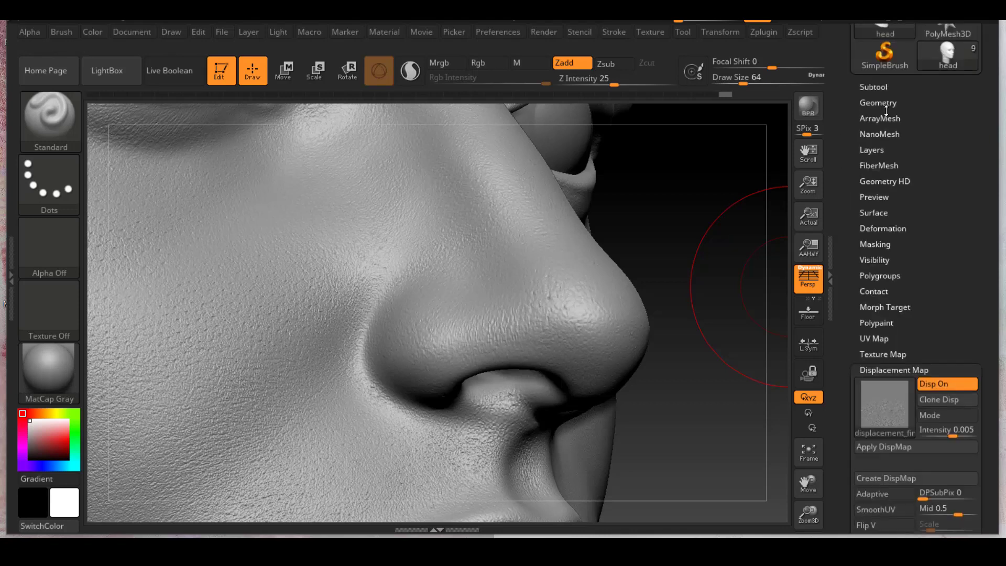
click(880, 142)
scroll(847, 351, down, 1)
drag(847, 351, 879, 176)
click(895, 401)
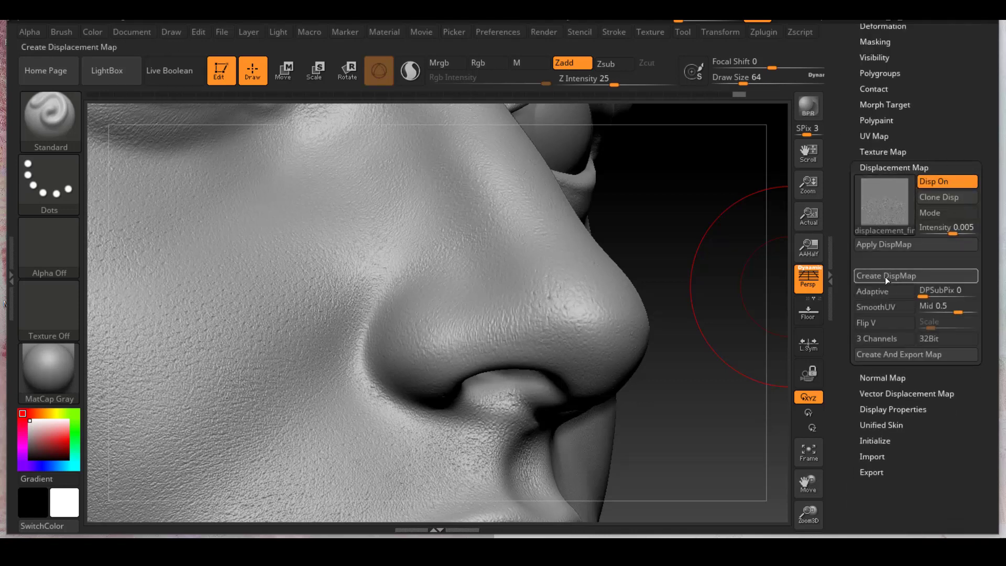
click(901, 253)
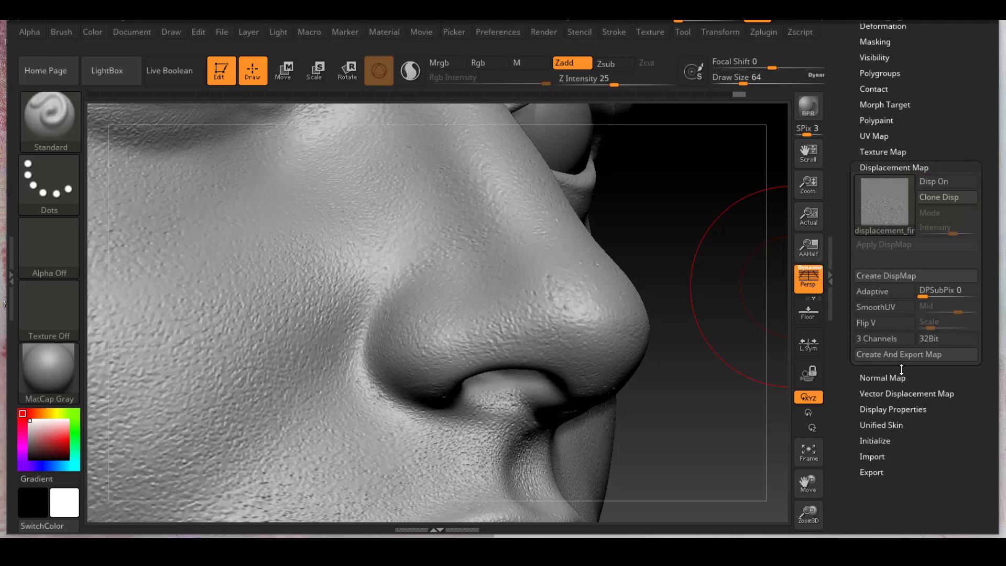
- Check the fine detail around the nose and lips, stop recording on the fine displacement layer and hide it
click(869, 167)
key(shift+d)
alt+drag(725, 302, 749, 372)
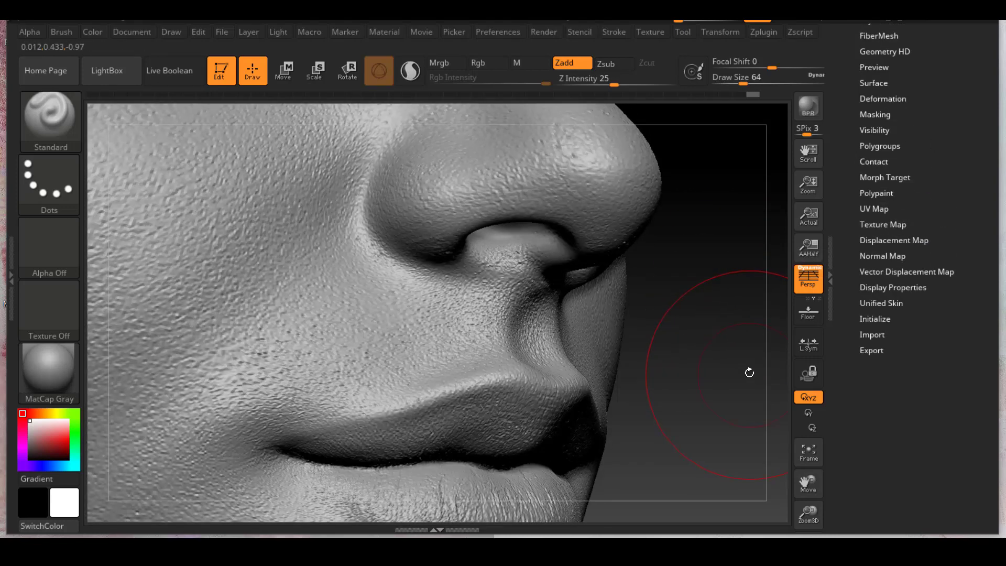
mouse_move(848, 301)
mouse_down()
mouse_move(848, 350)
mouse_move(851, 293)
mouse_up()
click(896, 151)
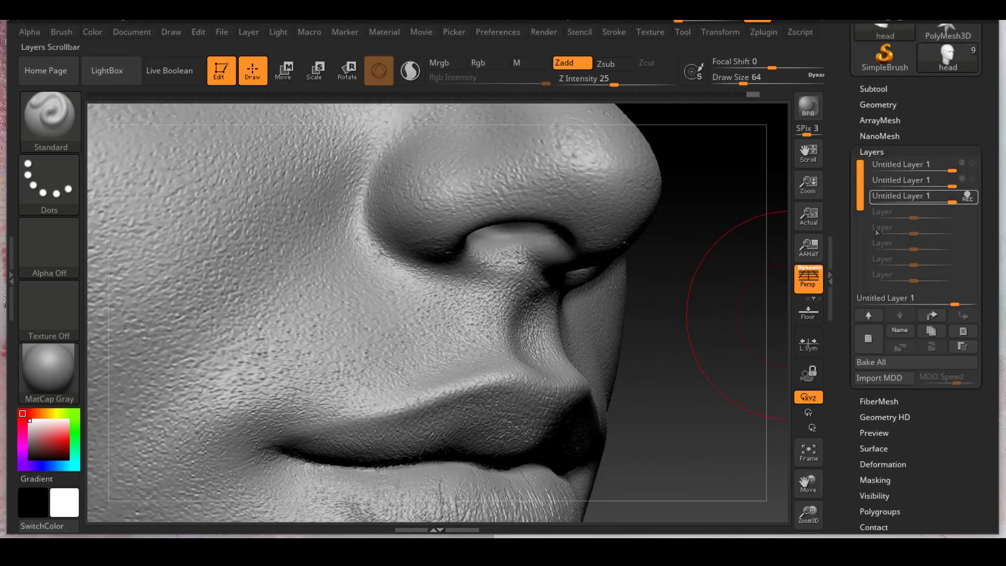
click(967, 197)
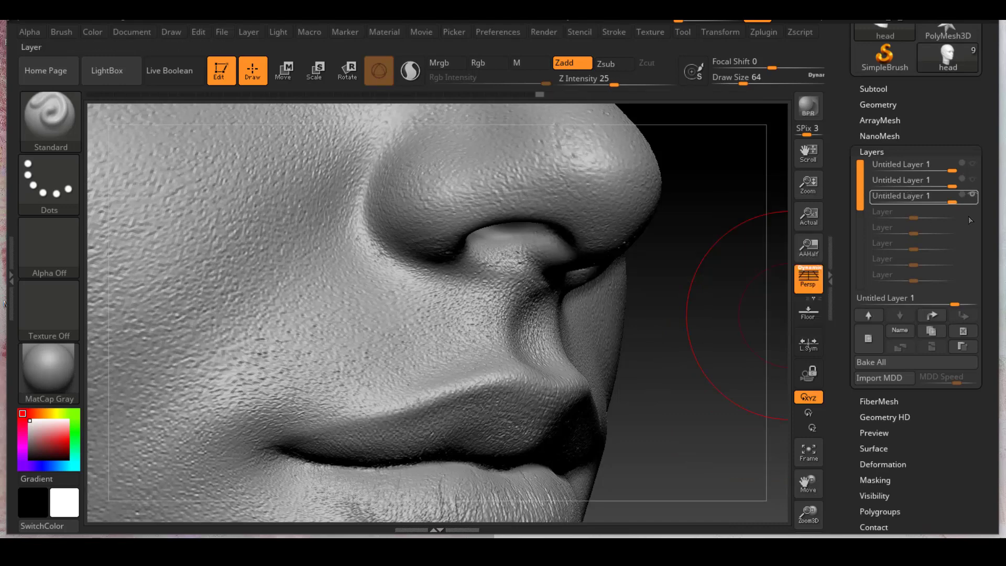
drag(624, 316, 663, 299)
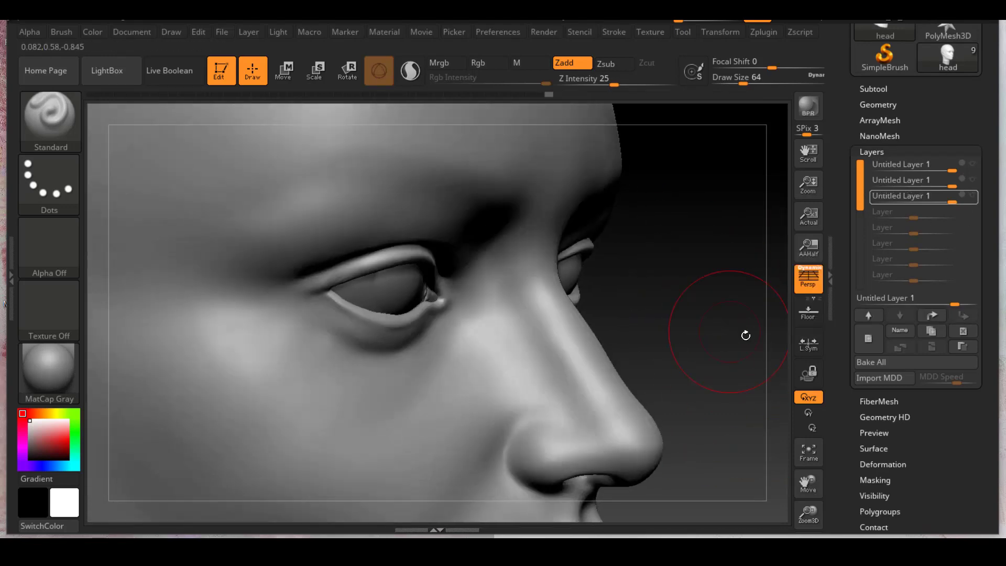
- Set the strength of the first sculpt layer to 0.5 and of the second to 0.25
click(901, 164)
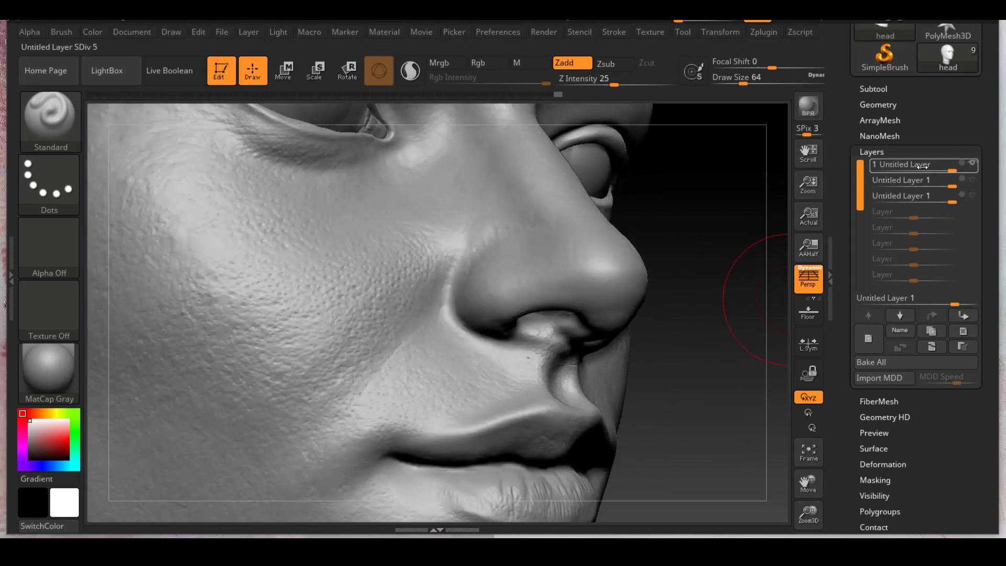
mouse_move(949, 171)
mouse_down()
mouse_move(930, 168)
mouse_move(943, 169)
mouse_up()
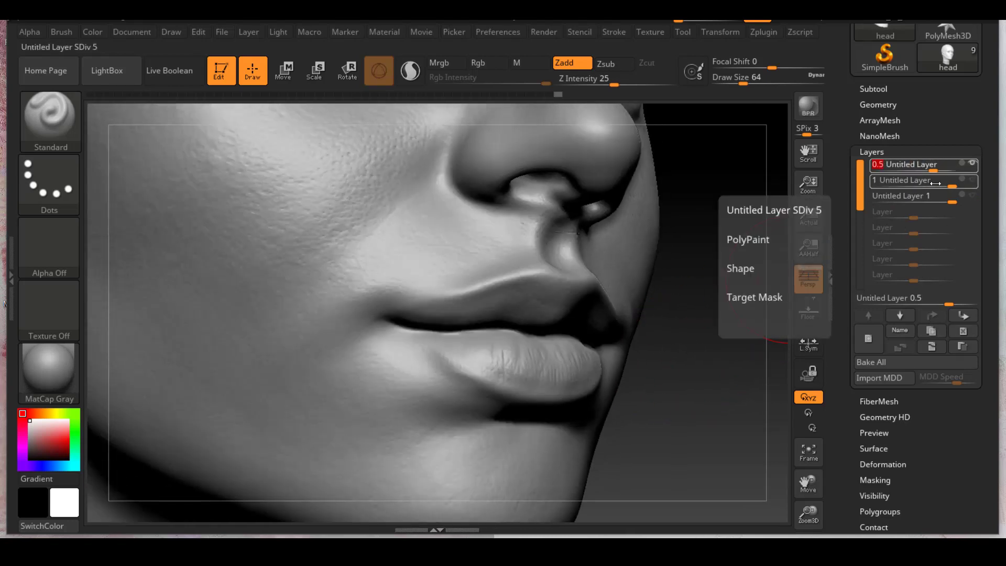
drag(952, 186, 917, 187)
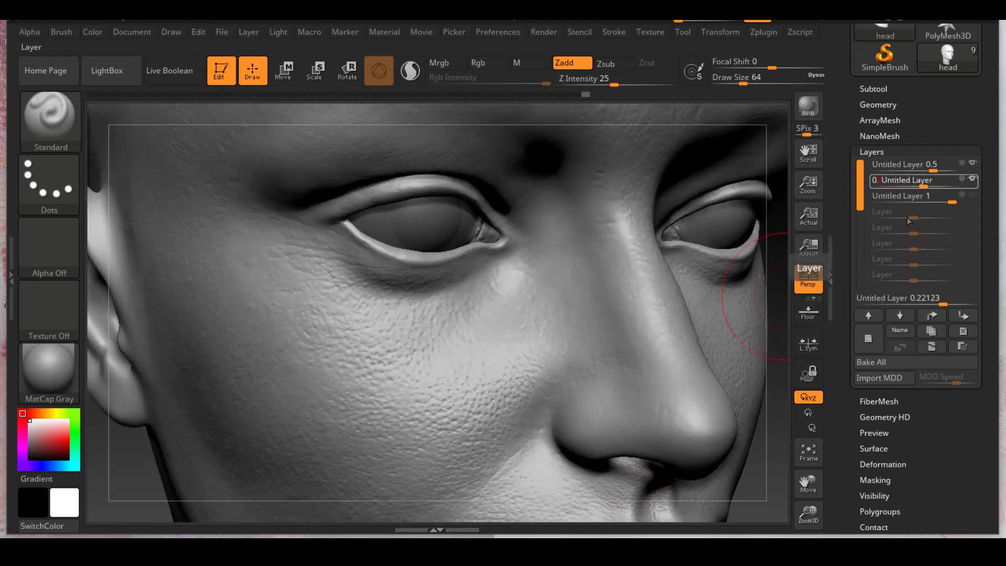
key(Return)
alt+right_drag(516, 386, 485, 113)
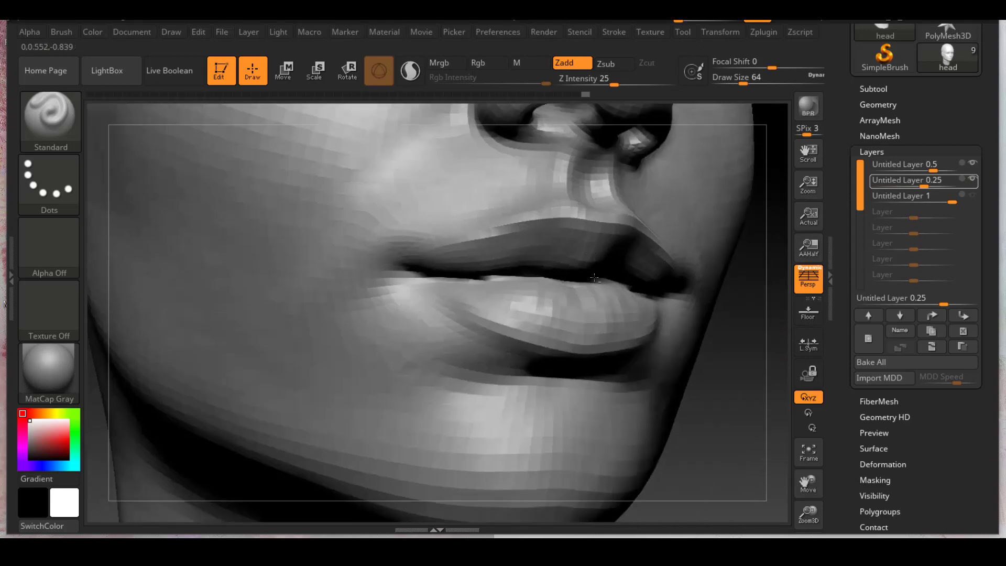
ctrl+right_drag(597, 446, 602, 376)
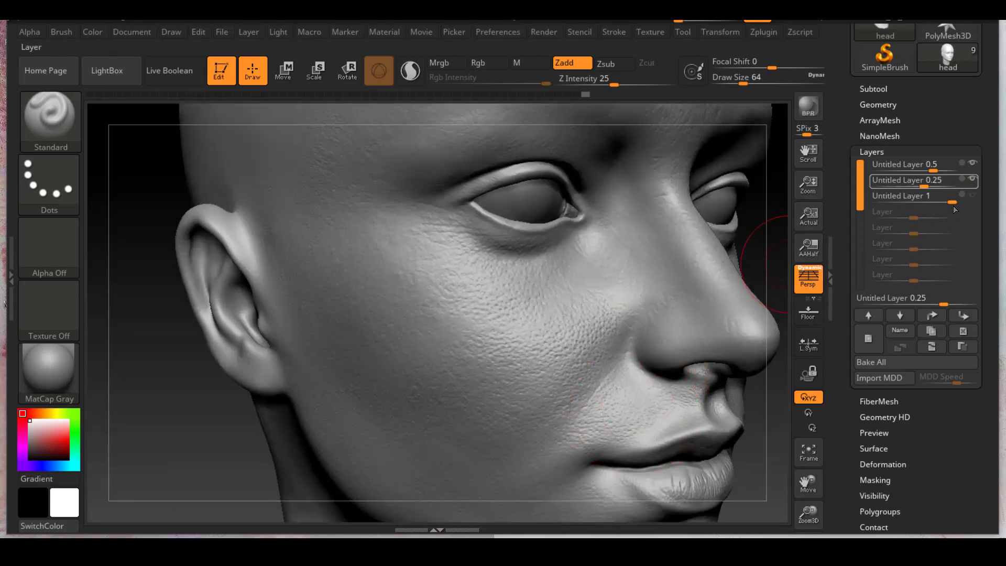
- Set the third sculpt layer's strength to 0.25 and check the combined skin detail on the face
click(922, 195)
drag(928, 191, 916, 284)
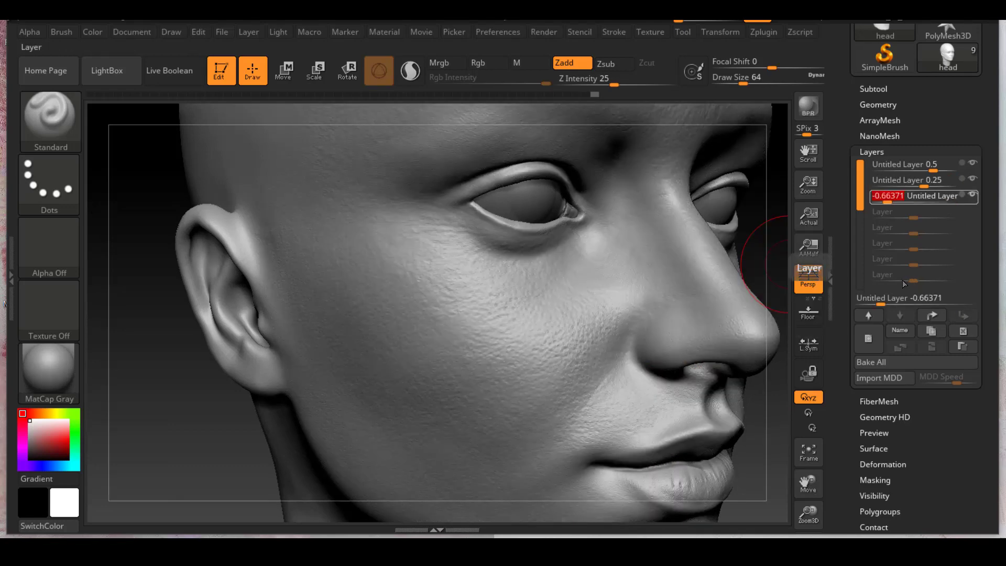
text(0.25)
key(Return)
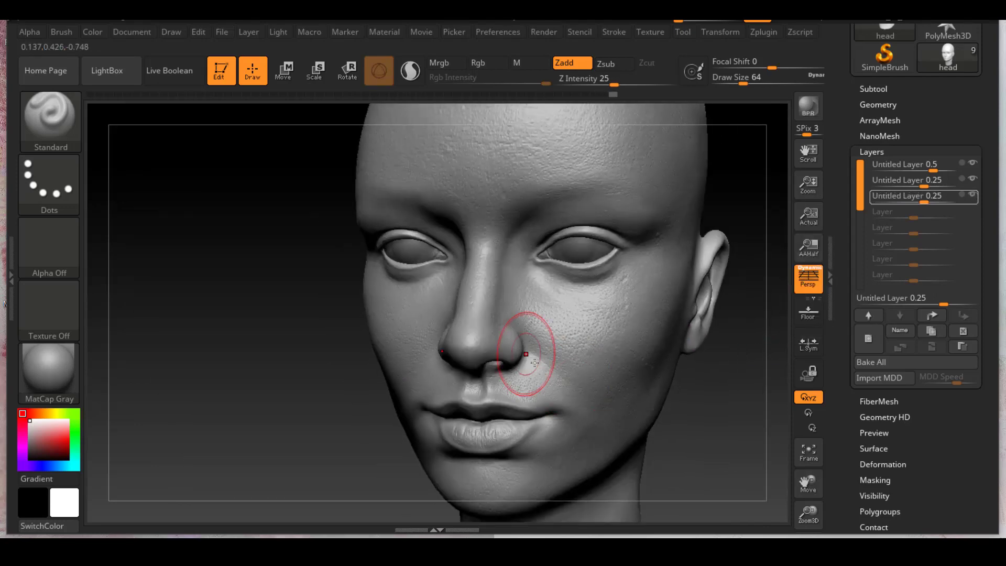
mouse_move(534, 361)
right_down()
mouse_move(691, 344)
mouse_move(764, 323)
right_up()
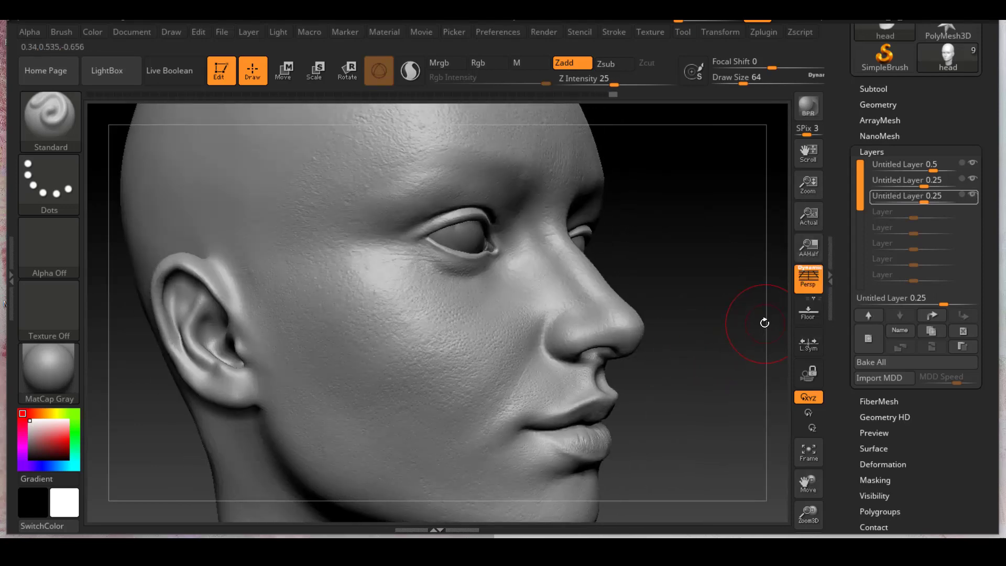
- Check the head's subdivision level settings and select the first layer in the sculpt layer list
click(869, 105)
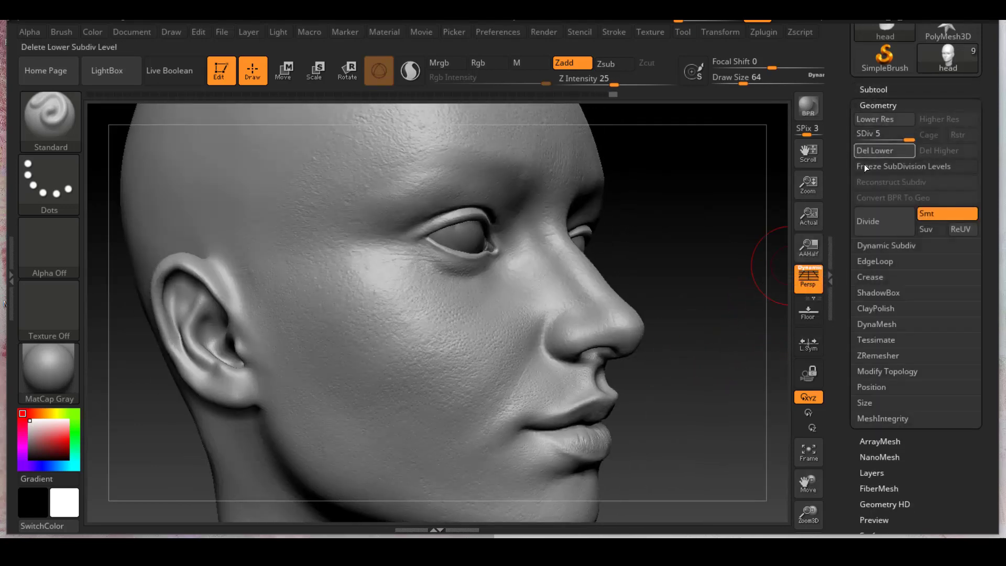
right_drag(697, 278, 776, 288)
drag(845, 456, 846, 349)
click(871, 284)
drag(845, 272, 856, 334)
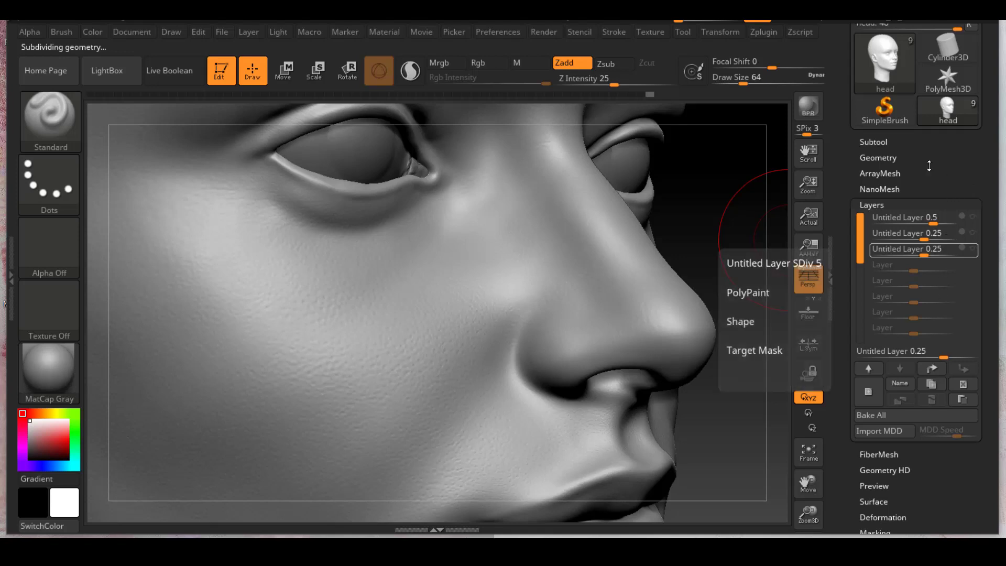
drag(930, 166, 930, 162)
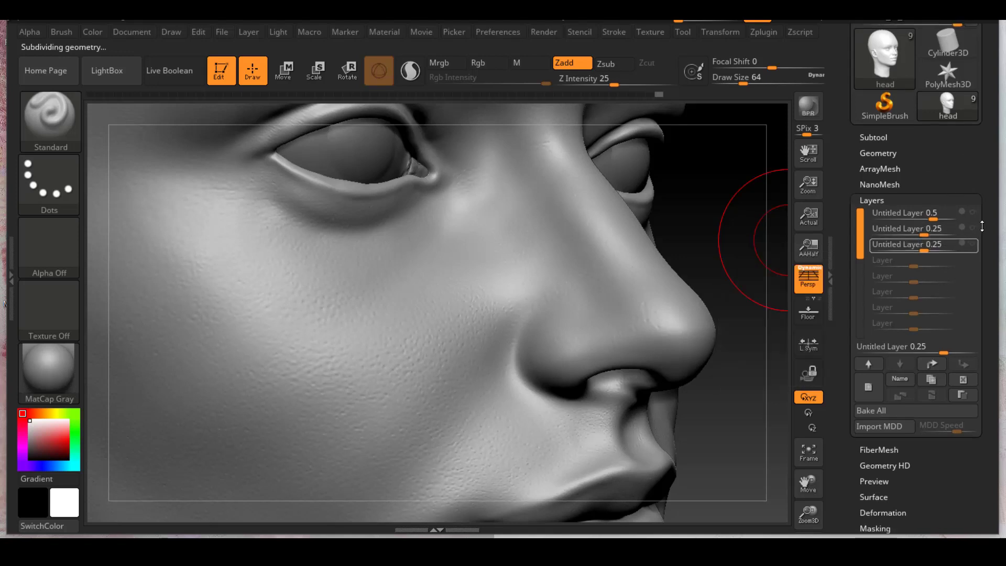
click(904, 213)
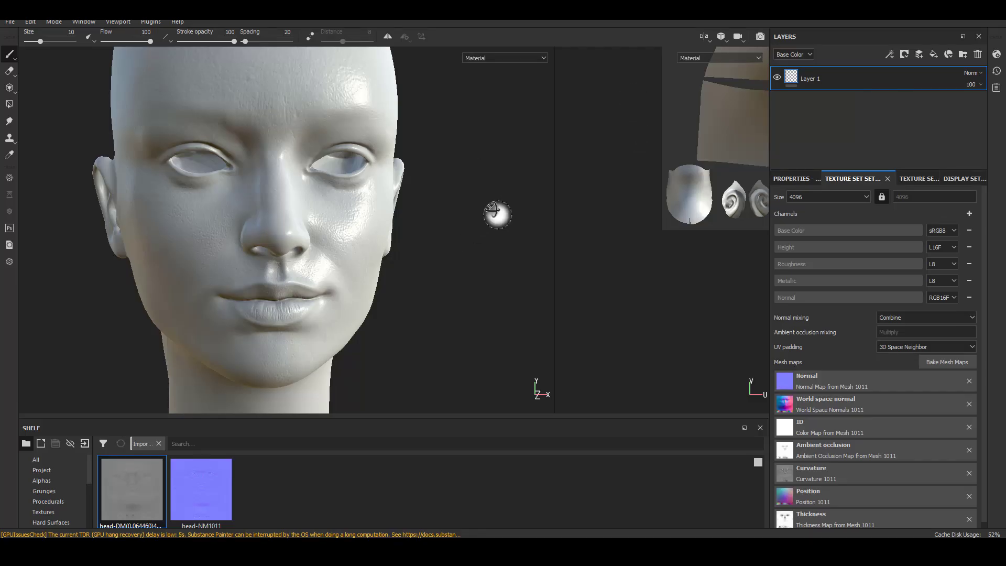
- Switch to Substance Painter and examine the baked skin detail around the head's nose, lips and cheeks
mouse_move(494, 214)
alt+mouse_down()
mouse_move(363, 284)
mouse_move(437, 283)
mouse_move(479, 356)
alt+mouse_up()
alt+middle_drag(480, 356, 435, 250)
alt+drag(435, 249, 479, 247)
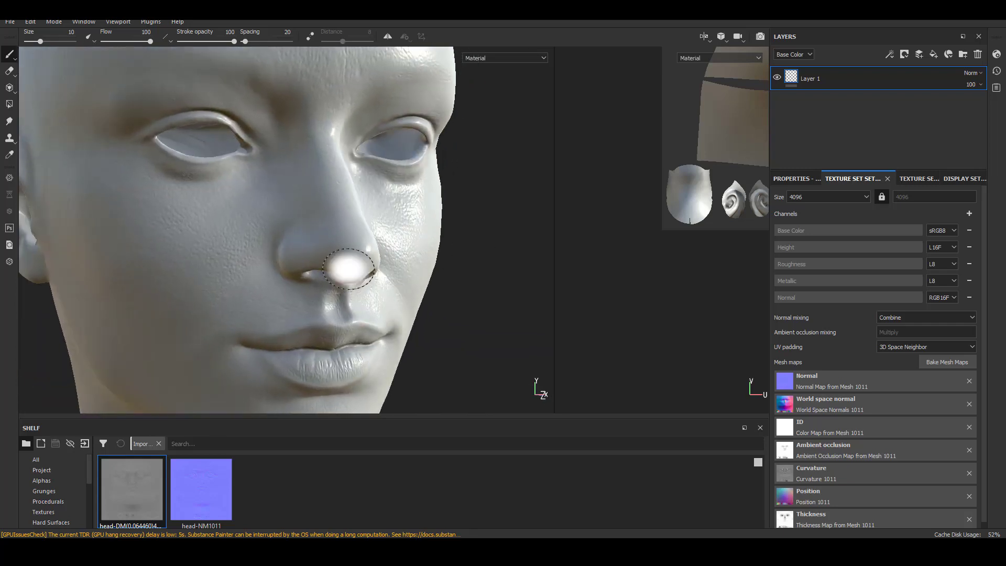
alt+right_drag(474, 294, 427, 236)
alt+drag(427, 236, 303, 246)
alt+drag(444, 313, 440, 290)
alt+middle_drag(439, 290, 432, 252)
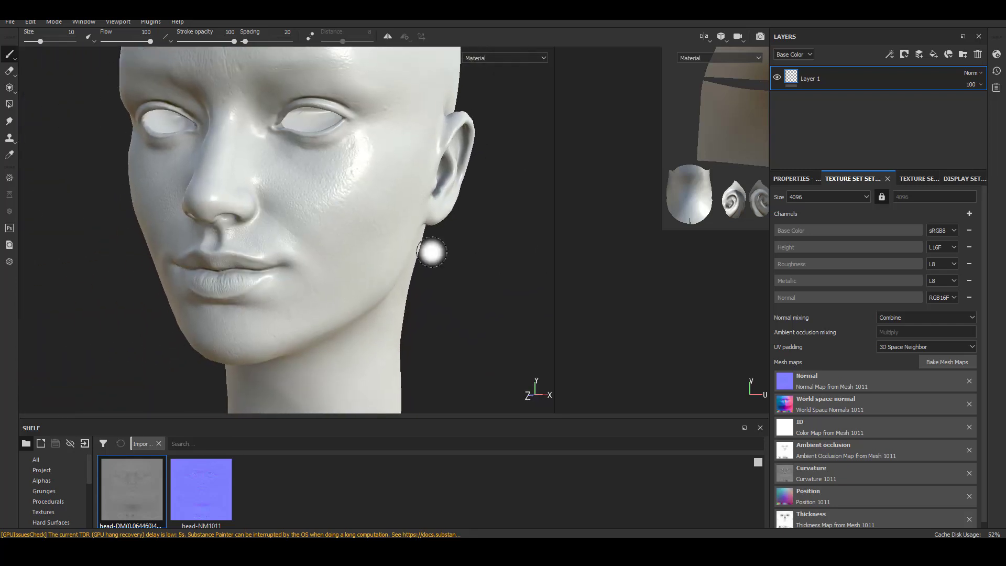
- Replace the existing paint layer with a fill layer named roughness
click(977, 54)
double_click(822, 81)
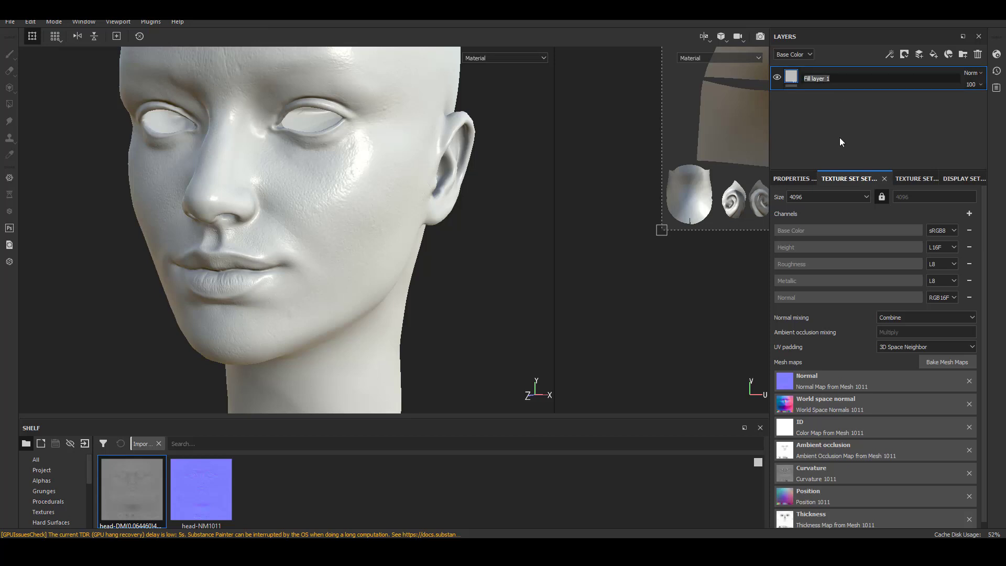
text(roughness)
key(Return)
- Limit the roughness fill layer to the roughness channel, set its value to about 0.75 and check the shading on the face
drag(770, 247, 716, 249)
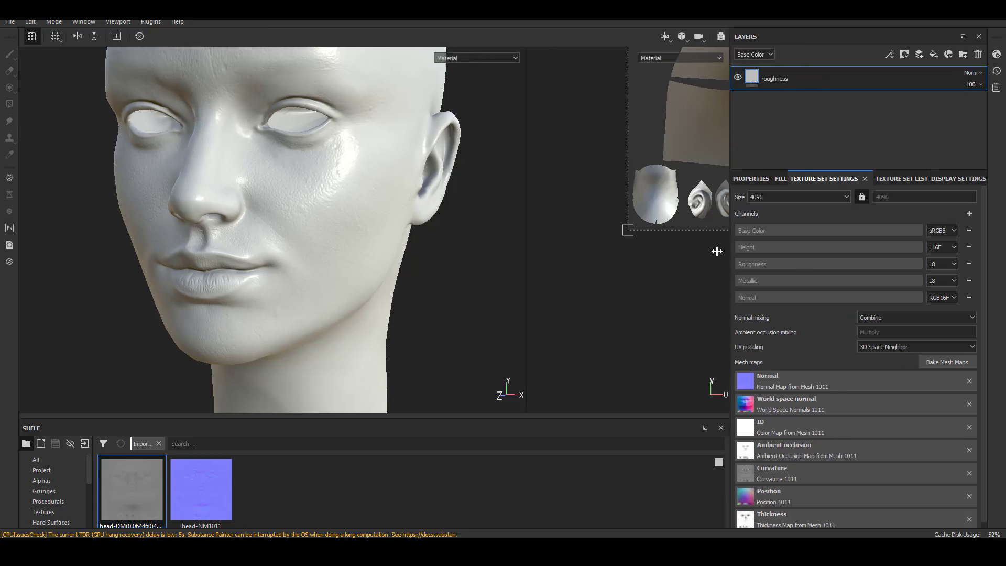
click(749, 179)
click(740, 365)
click(794, 365)
scroll(961, 418, down, 3)
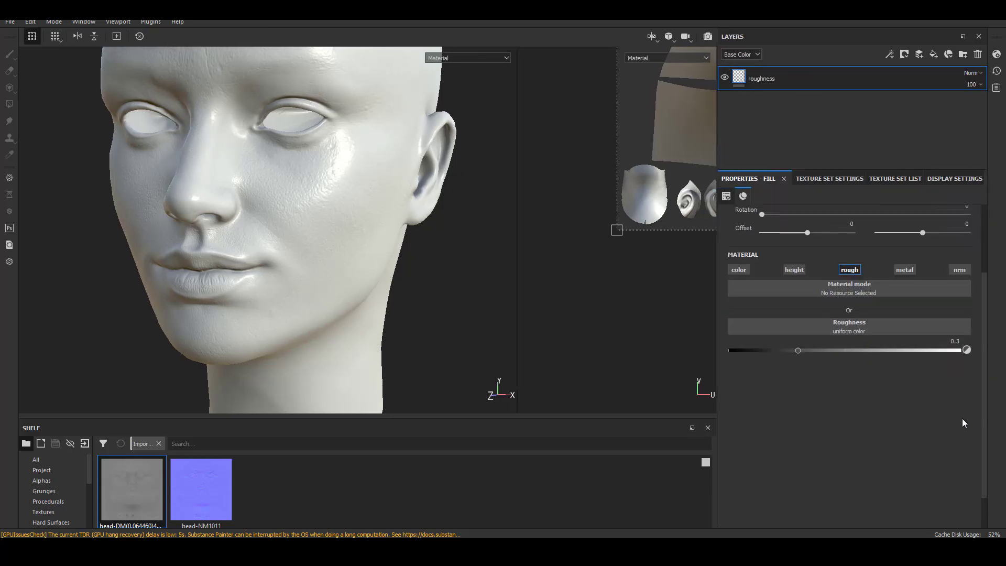
click(871, 350)
alt+drag(365, 237, 420, 297)
alt+right_drag(280, 330, 473, 277)
alt+drag(473, 278, 355, 274)
alt+right_drag(355, 274, 371, 302)
mouse_move(372, 300)
alt+mouse_down()
mouse_move(464, 263)
mouse_move(328, 278)
mouse_move(411, 308)
alt+mouse_up()
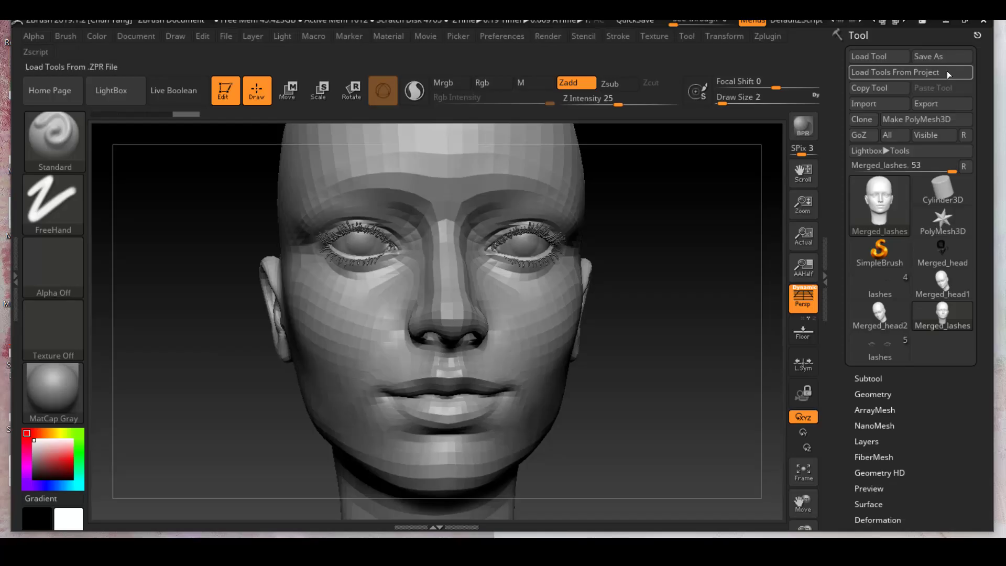
- In ZBrush, export the merged head with lashes over medi_low_facelash.OBJ in the objs/substance folder
click(940, 103)
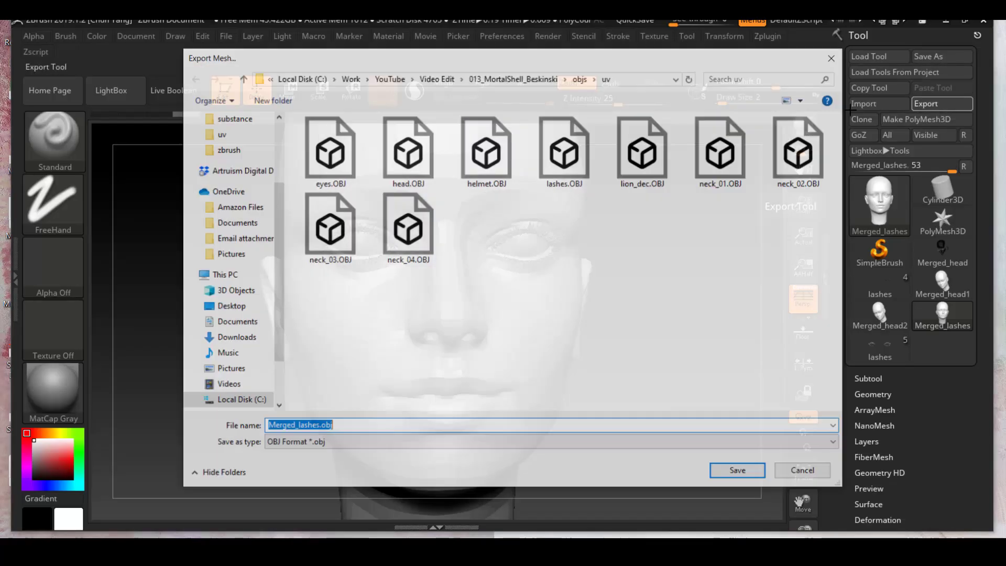
click(495, 77)
double_click(336, 222)
click(541, 82)
double_click(338, 178)
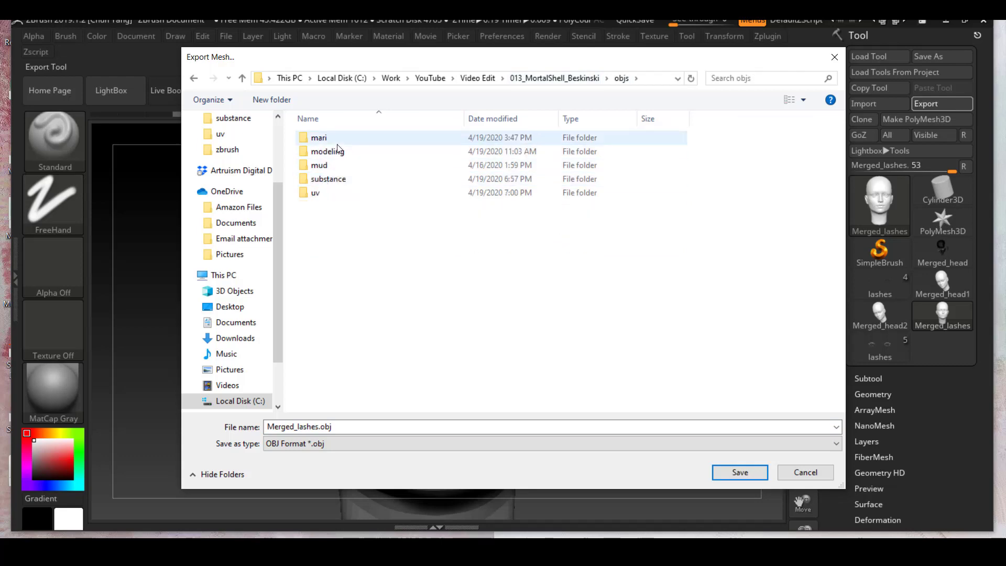
double_click(328, 179)
click(722, 152)
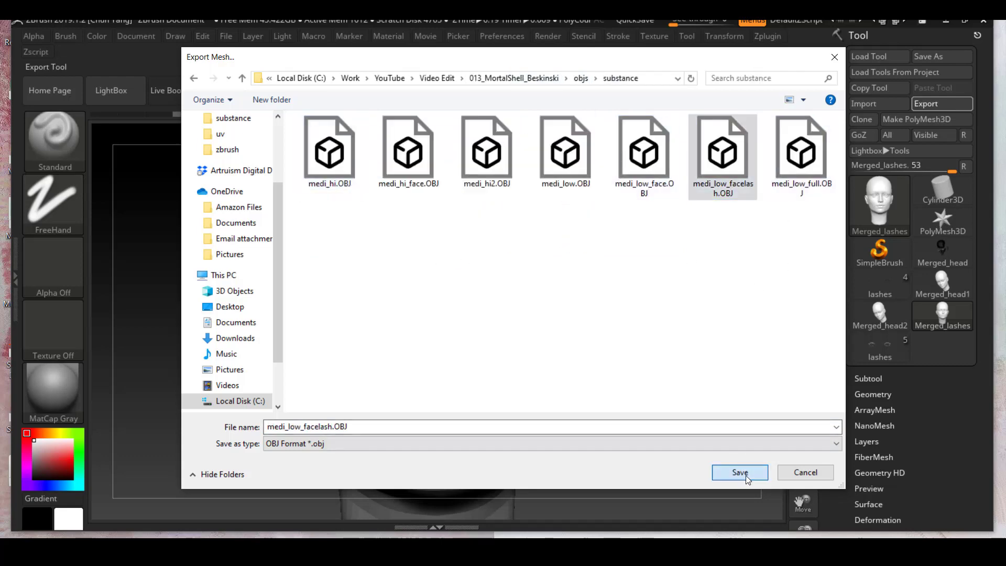
click(740, 472)
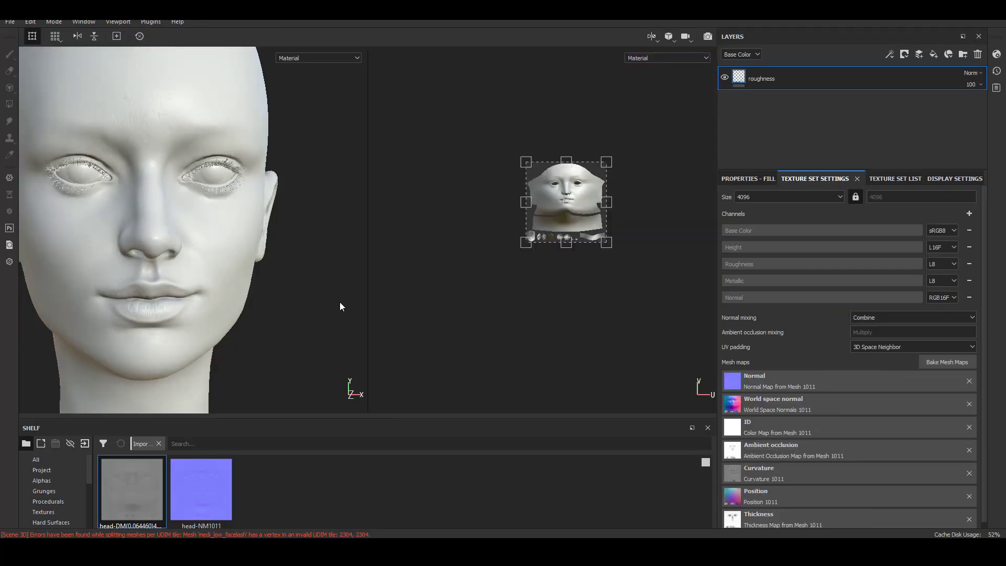
- Return to Substance Painter, enlarge the 3D view and examine the UV layout of the head mesh with lashes
drag(368, 220, 467, 229)
scroll(561, 258, down, 2)
scroll(561, 272, up, 5)
alt+middle_drag(661, 241, 528, 401)
scroll(566, 385, up, 1)
scroll(564, 374, up, 3)
alt+middle_drag(561, 367, 619, 368)
- Inspect the eyelashes and face of the updated mesh from several angles
alt+drag(419, 340, 391, 337)
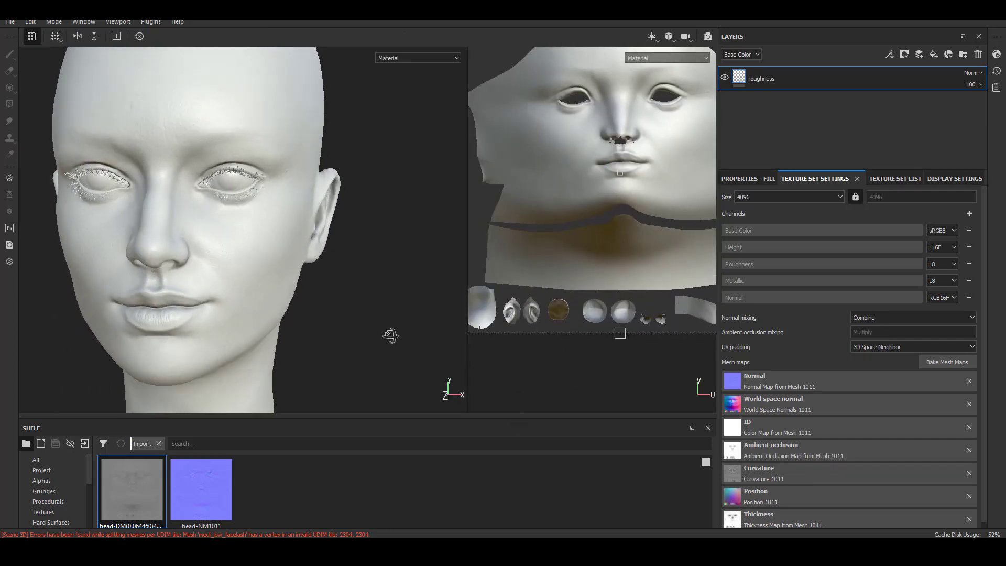
scroll(391, 330, up, 3)
alt+middle_drag(385, 314, 433, 314)
alt+right_drag(433, 314, 157, 286)
alt+middle_drag(320, 309, 373, 274)
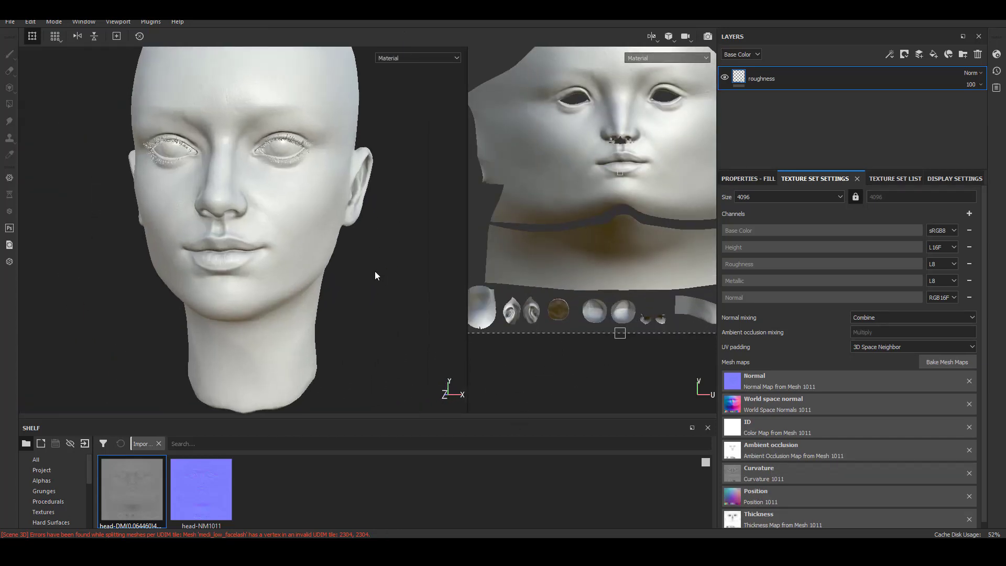
alt+drag(373, 273, 411, 303)
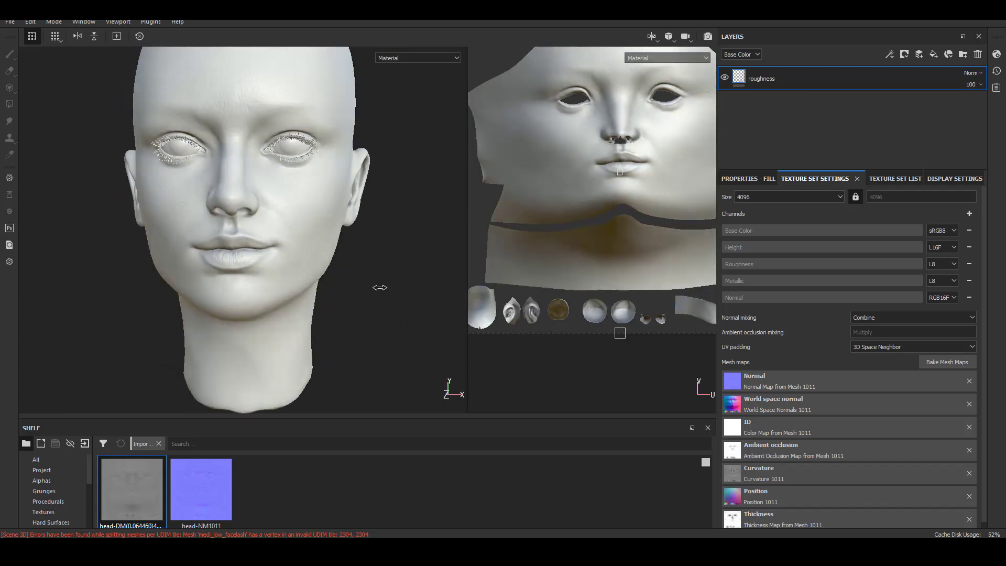
alt+right_drag(411, 304, 397, 319)
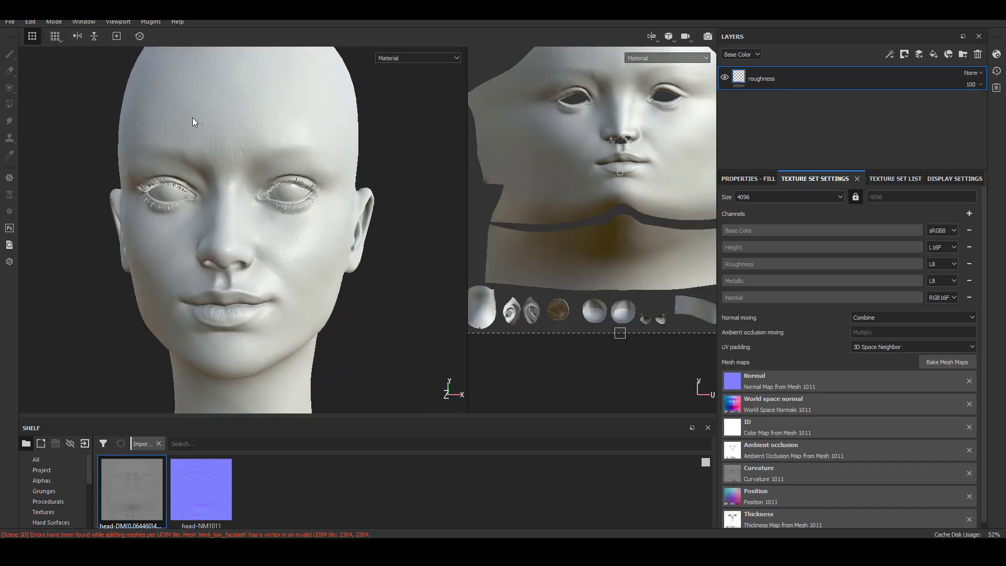
click(7, 23)
click(26, 114)
click(978, 435)
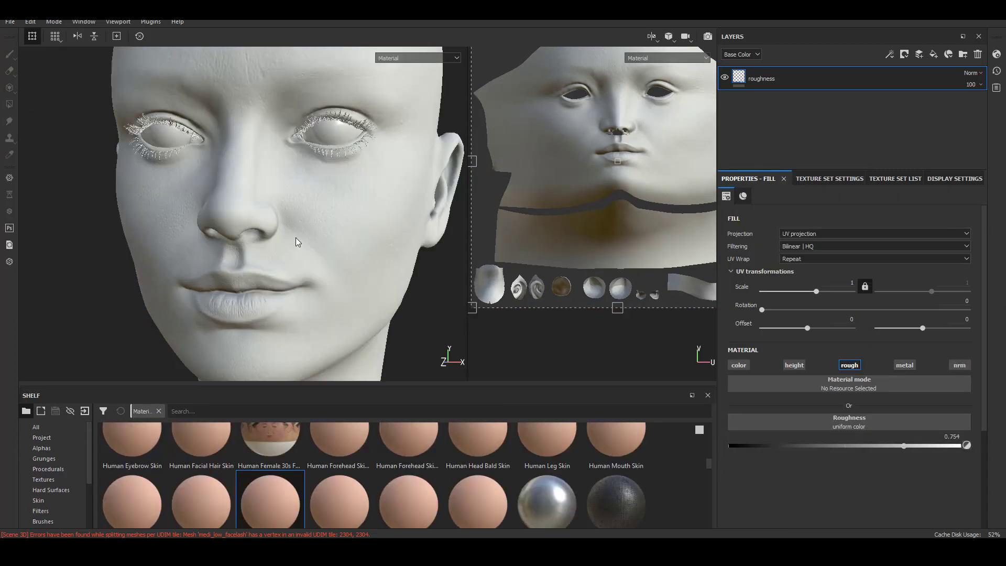
- Add a fill layer above the roughness layer and apply the Human Nose Tip Skin material to it with only the height channel
alt+middle_drag(295, 237, 296, 210)
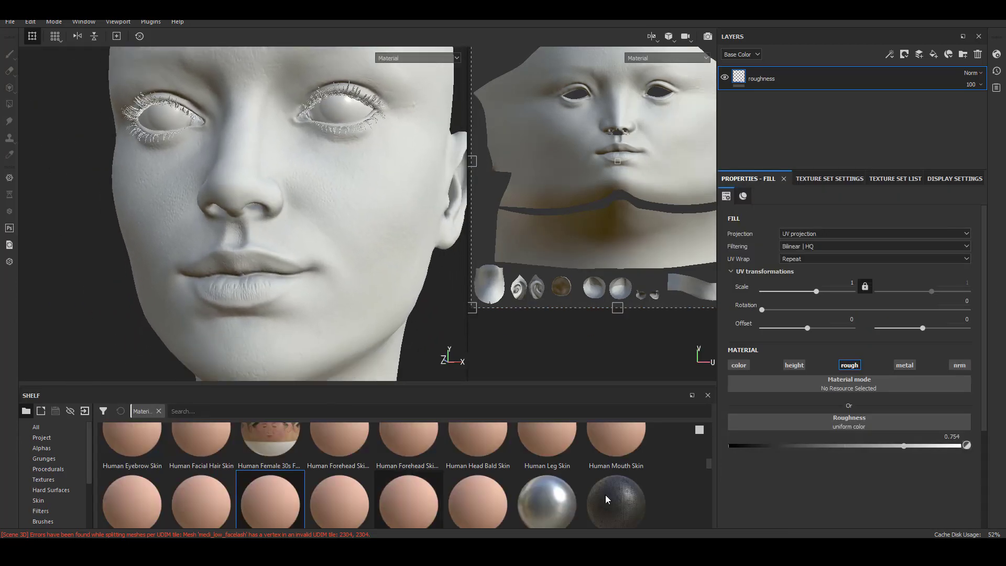
scroll(241, 459, down, 1)
click(932, 54)
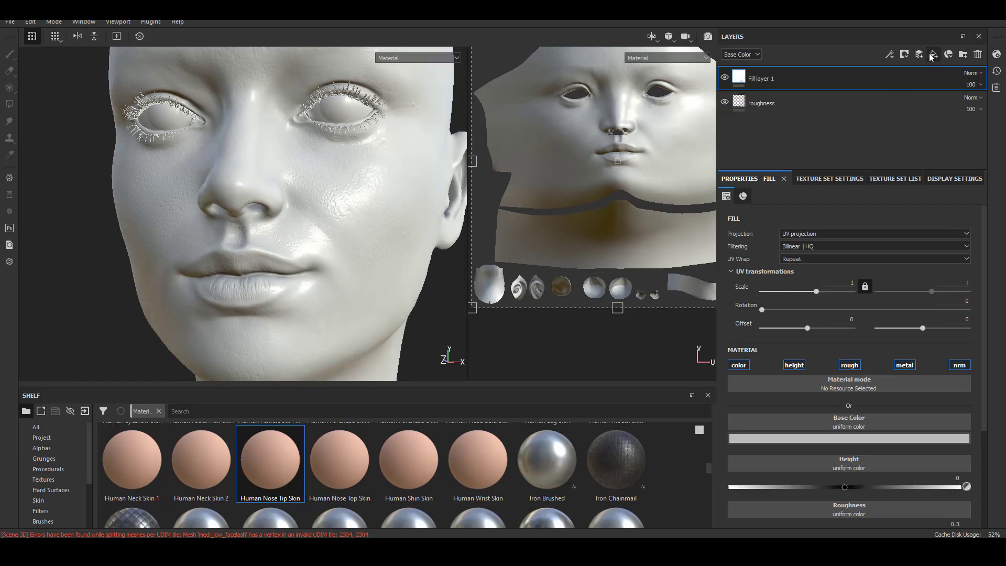
drag(269, 461, 878, 387)
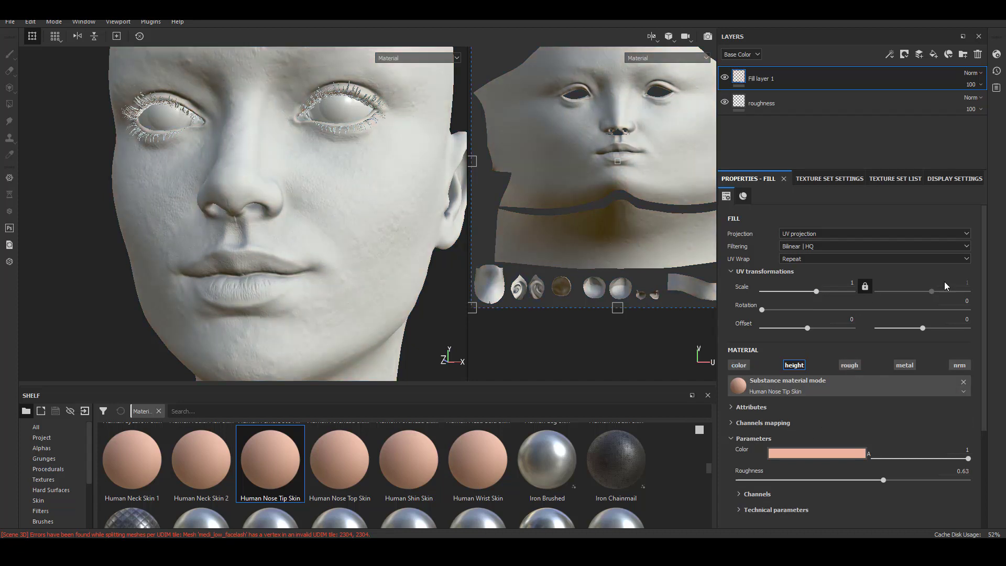
- Set the skin fill layer to tri-planar projection with a scale of 8 and check the nose
click(837, 234)
click(833, 246)
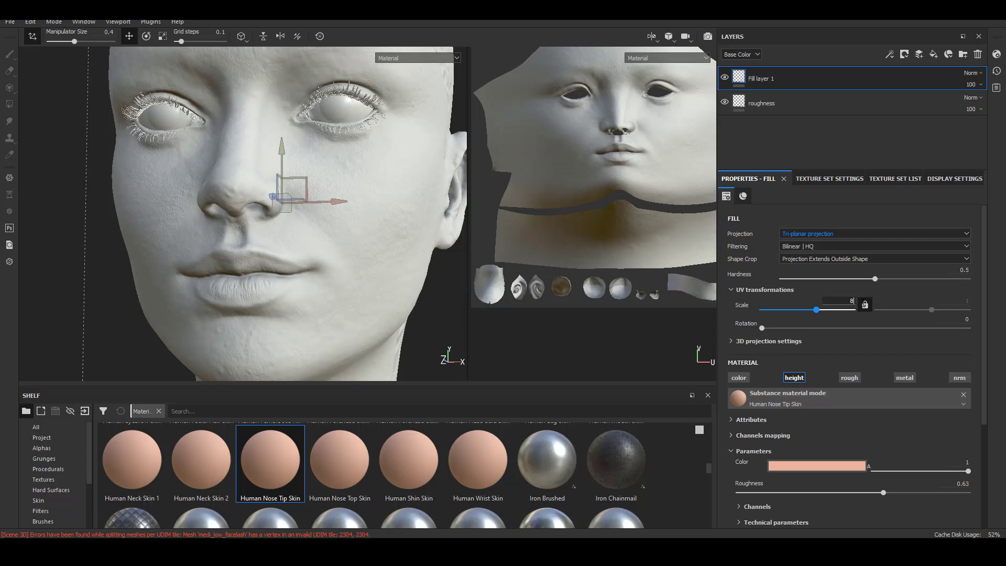
key(Return)
alt+drag(256, 220, 301, 224)
alt+right_drag(301, 224, 341, 231)
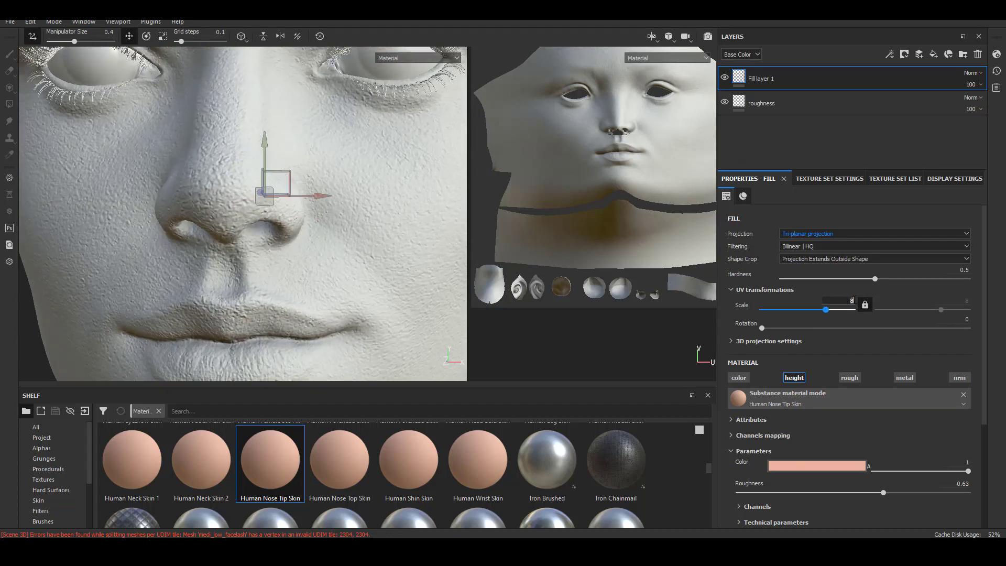
- Try a scale of 12 for the skin fill layer and check the pores around the nose and lips
click(853, 300)
text(12)
key(Return)
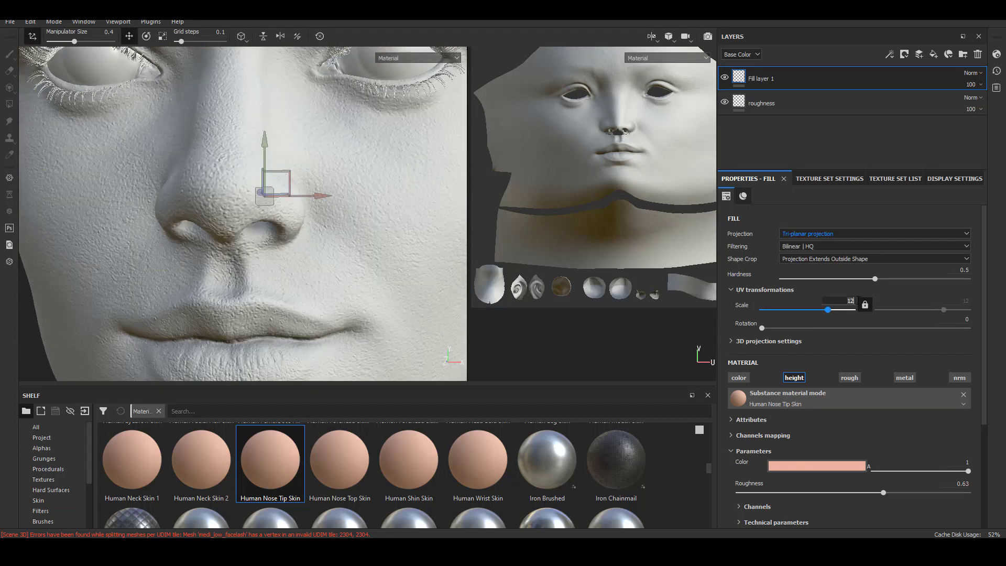
key(Return)
mouse_move(264, 250)
alt+right_down()
mouse_move(220, 247)
mouse_move(277, 252)
alt+right_up()
alt+drag(278, 252, 326, 262)
- Set the skin fill layer's scale to 15
click(858, 300)
text(15)
key(Return)
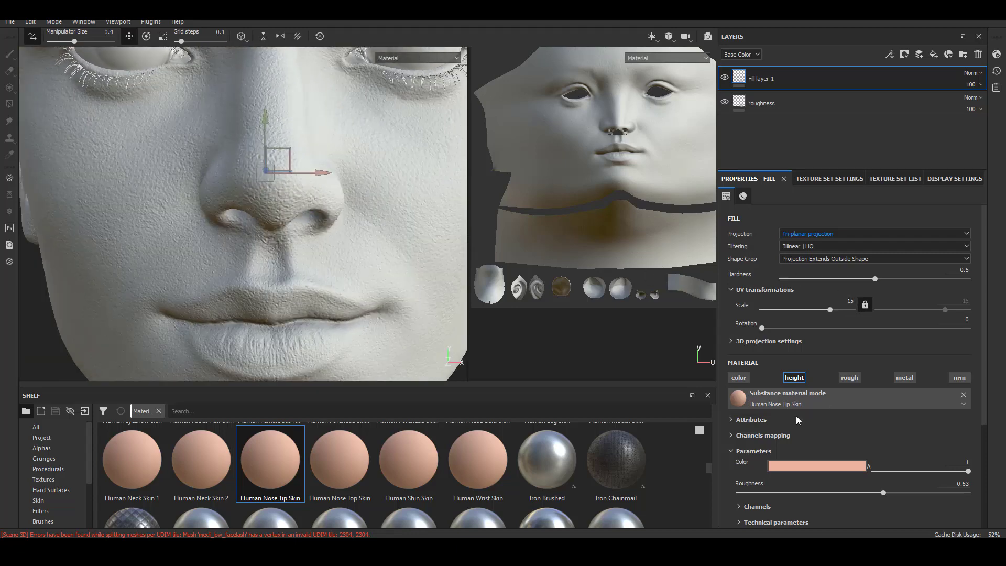
- Set the nose skin material's height range to 0.05, and give its layer a black mask and the name "nose tip"
scroll(796, 416, down, 3)
click(743, 372)
drag(982, 356, 989, 472)
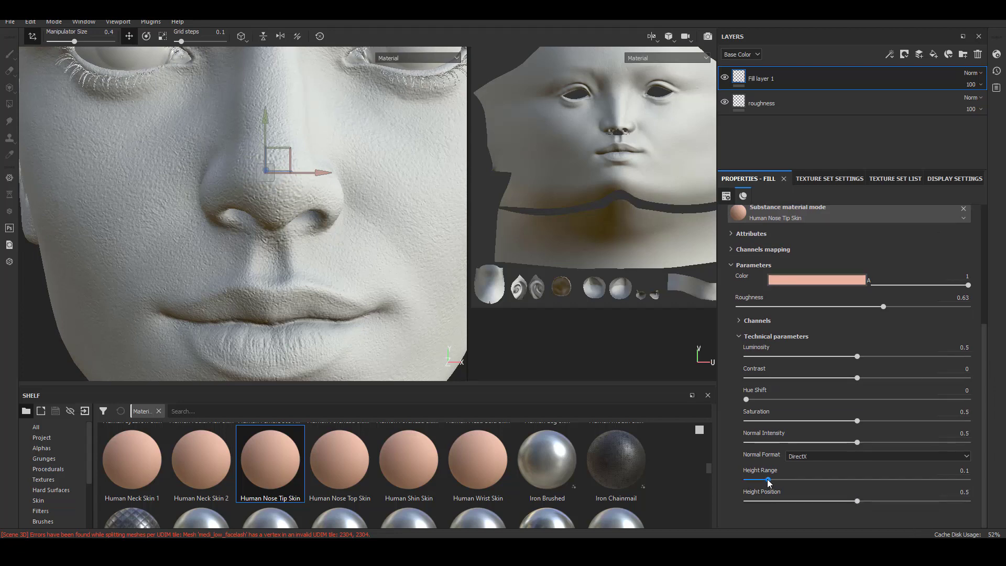
drag(767, 479, 754, 481)
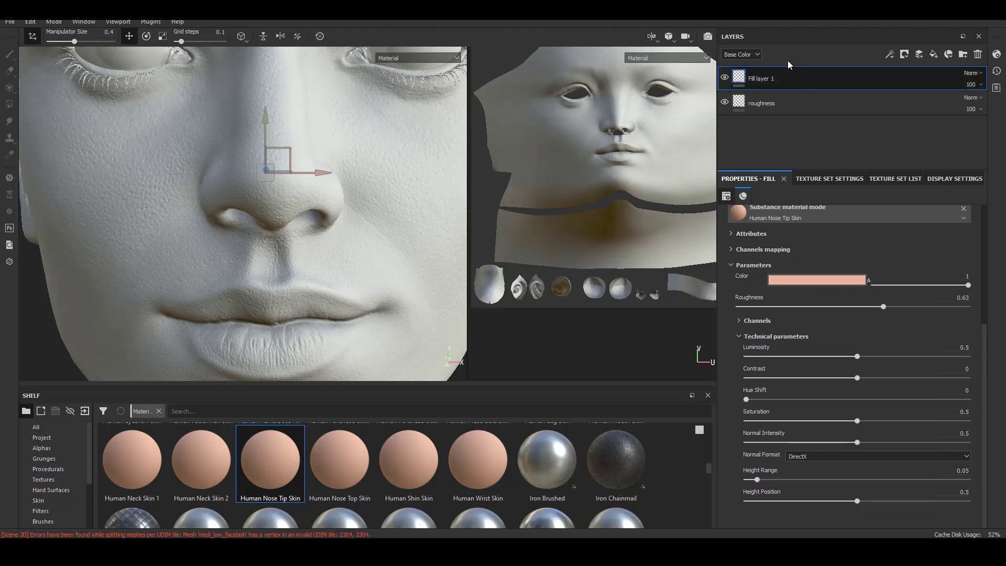
right_click(762, 80)
click(775, 85)
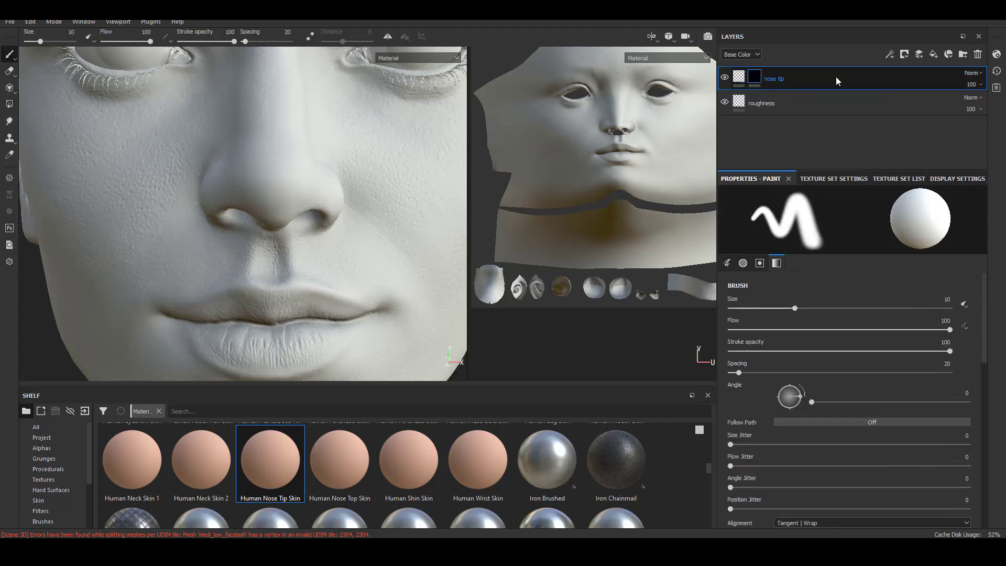
- Choose the Cement 1 brush and set its flow to 8, stroke opacity to 78 and size to about 5.28
scroll(91, 504, down, 3)
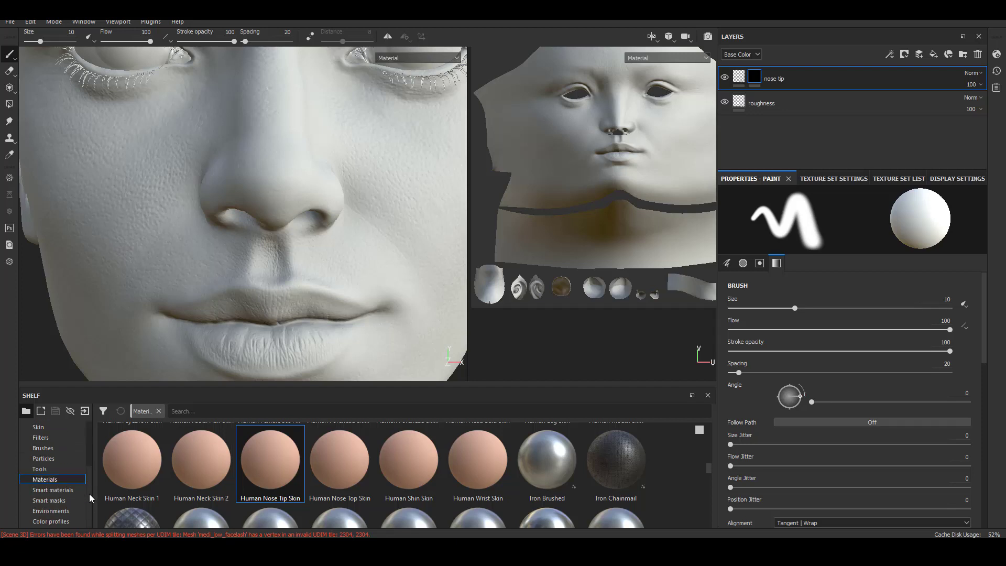
click(43, 447)
drag(447, 390, 457, 290)
click(421, 443)
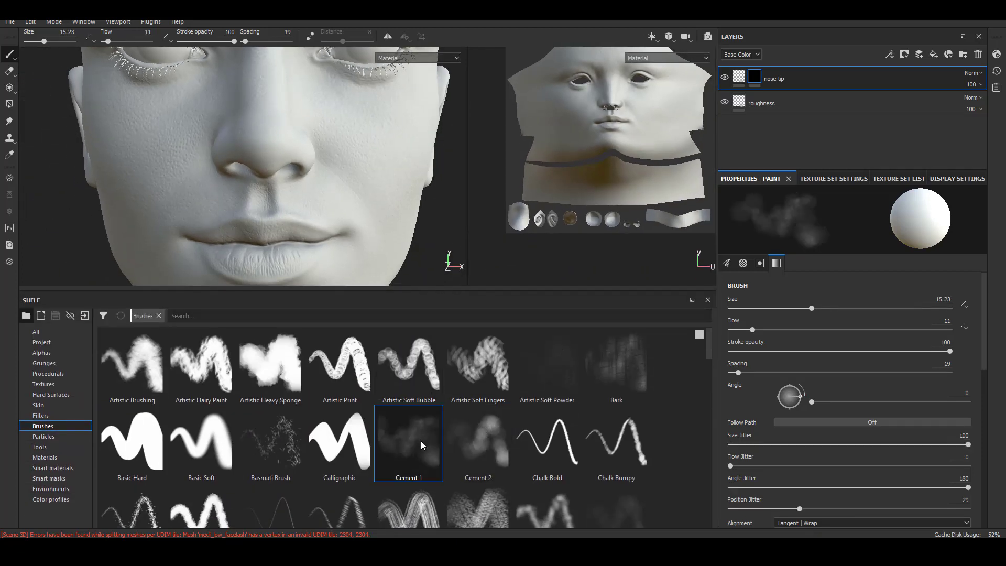
drag(742, 316, 736, 317)
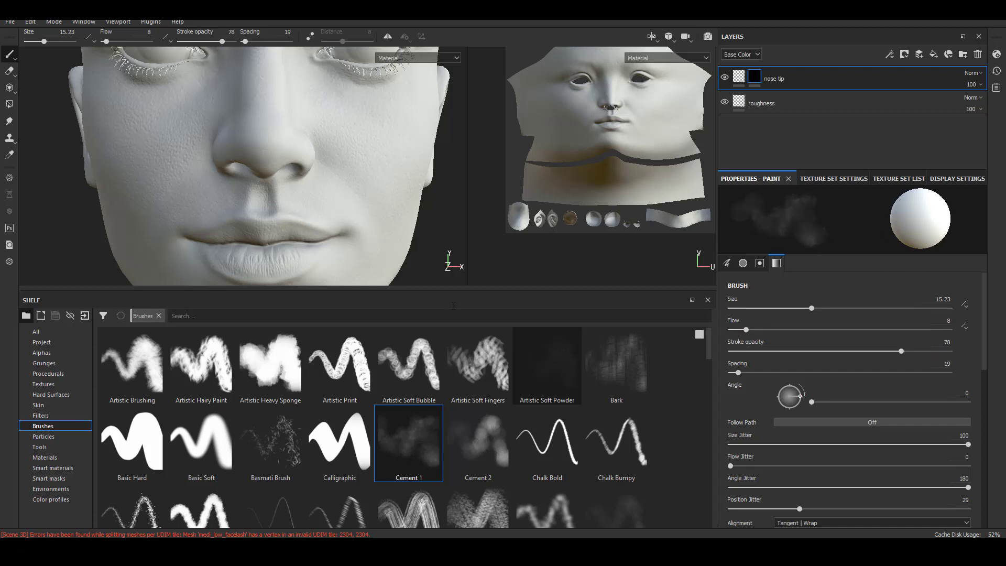
drag(45, 44, 34, 43)
- Paint the pore detail into the nose tip layer's mask over the tip, both sides and underside of the nose
alt+middle_drag(354, 146, 361, 194)
scroll(361, 193, up, 3)
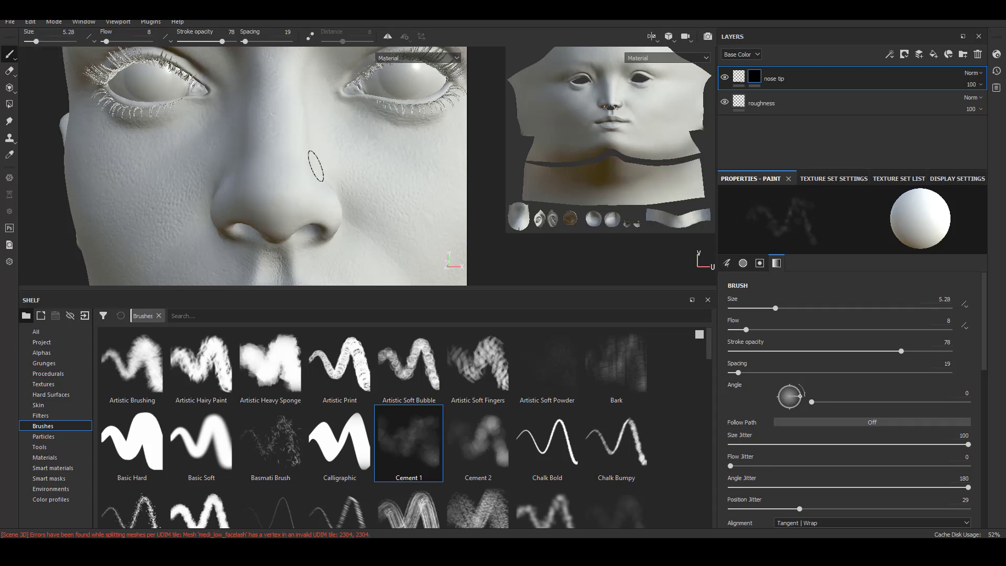
mouse_move(316, 166)
alt+mouse_down()
mouse_move(277, 209)
mouse_move(281, 168)
mouse_move(288, 207)
alt+mouse_up()
mouse_move(362, 159)
alt+mouse_down()
mouse_move(336, 197)
mouse_move(358, 211)
mouse_move(310, 166)
mouse_move(214, 156)
mouse_move(255, 159)
alt+mouse_up()
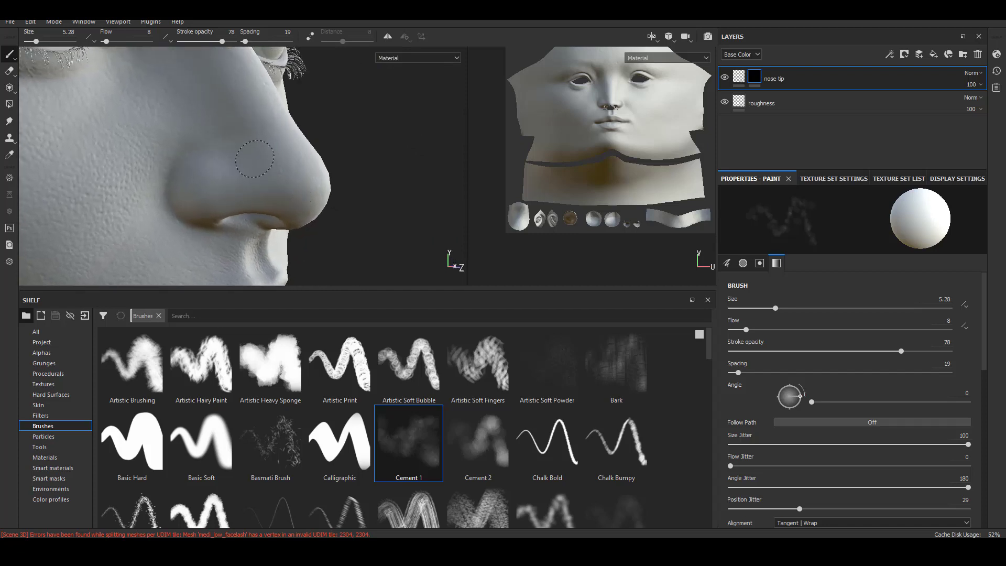
mouse_move(222, 188)
alt+mouse_down()
mouse_move(202, 175)
mouse_move(263, 192)
alt+mouse_up()
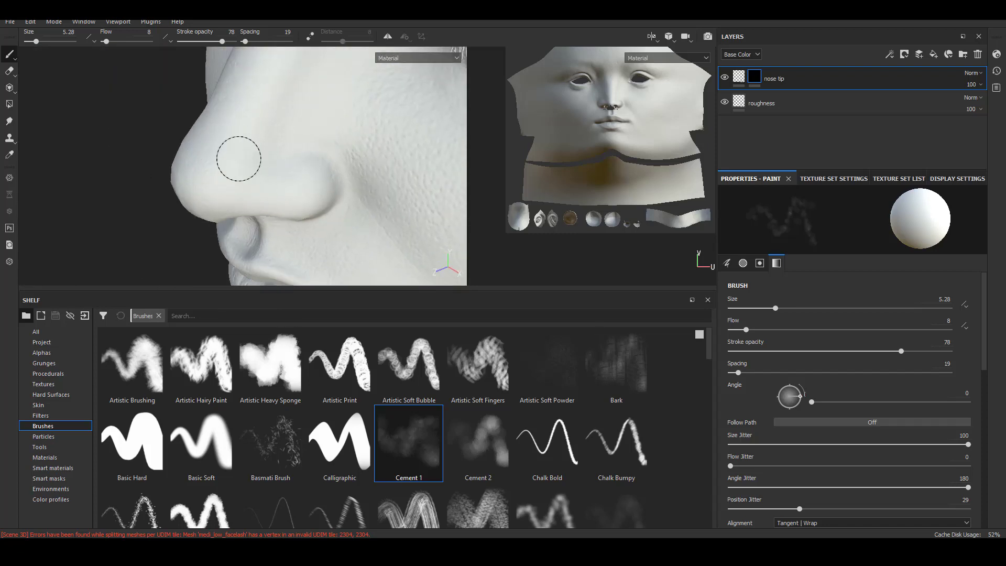
shift+right_drag(239, 159, 235, 177)
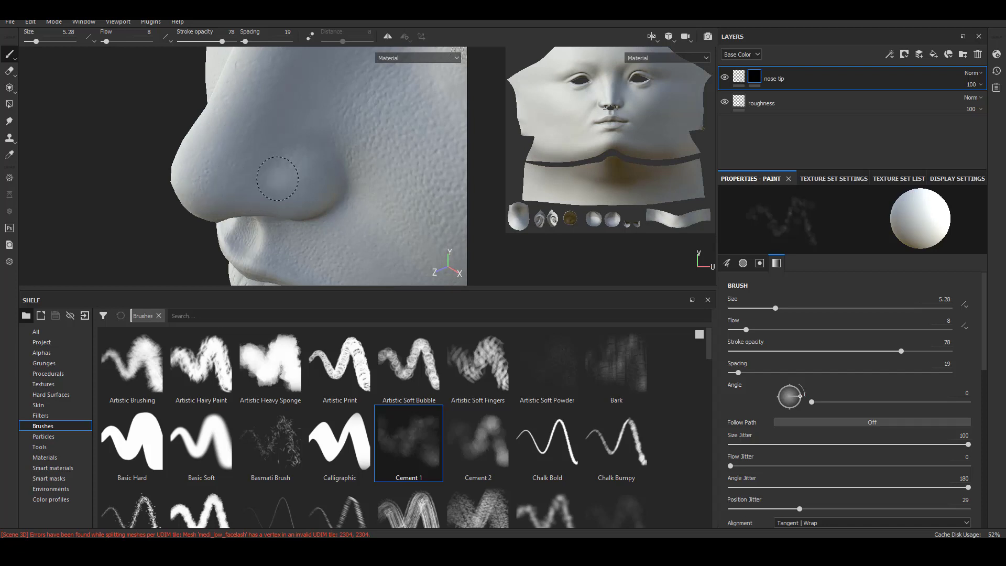
alt+drag(277, 179, 192, 213)
alt+drag(265, 196, 291, 157)
alt+middle_drag(292, 157, 231, 171)
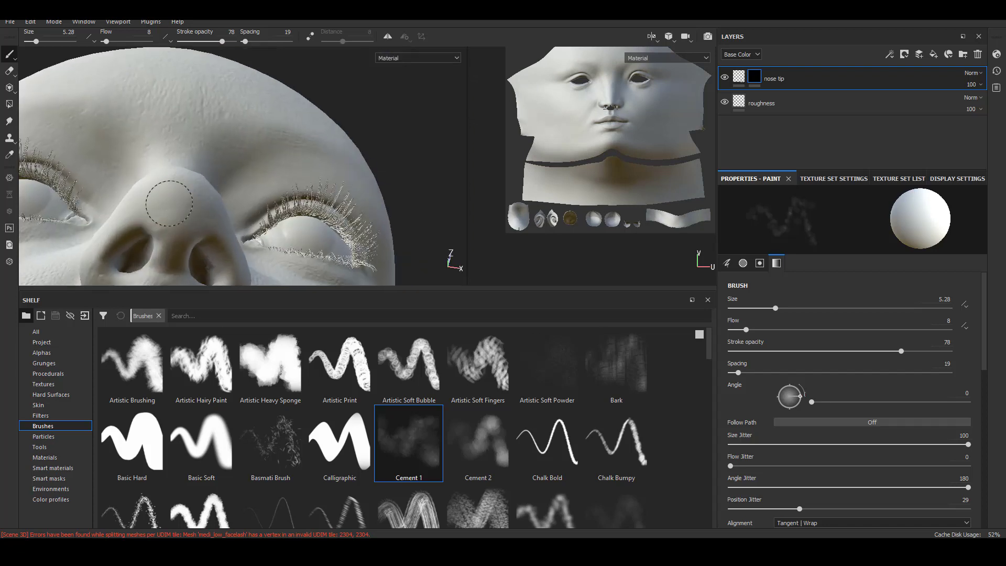
alt+drag(157, 191, 175, 180)
alt+middle_drag(153, 178, 204, 210)
mouse_move(204, 210)
alt+mouse_down()
mouse_move(238, 204)
mouse_move(256, 184)
mouse_move(168, 202)
mouse_move(197, 186)
mouse_move(309, 220)
mouse_move(263, 209)
mouse_move(288, 208)
mouse_move(284, 190)
mouse_move(160, 195)
alt+mouse_up()
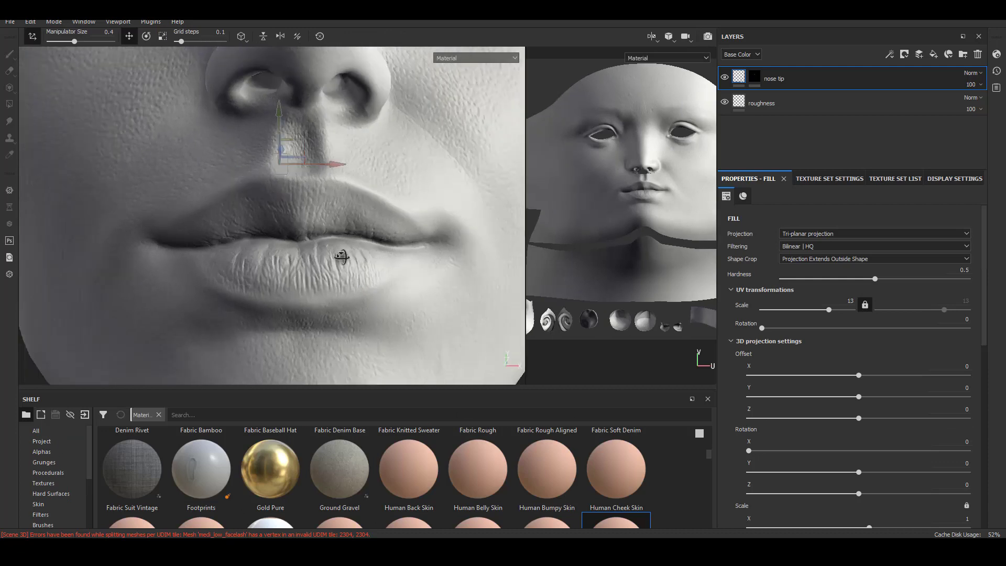
- Add a fill layer above the nose tip layer and name it "lips"
alt+drag(341, 256, 395, 236)
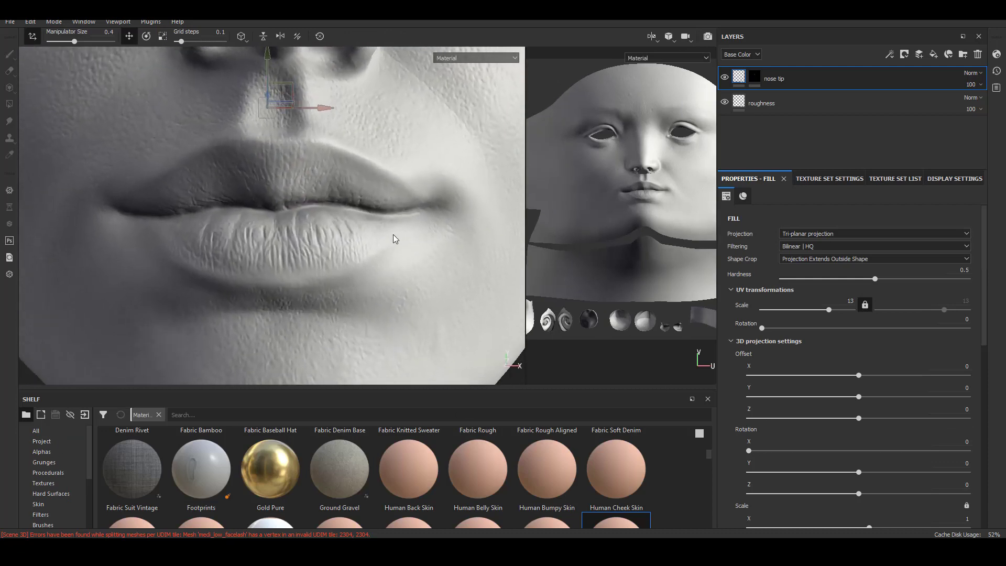
click(933, 54)
double_click(762, 78)
text(lips)
key(Return)
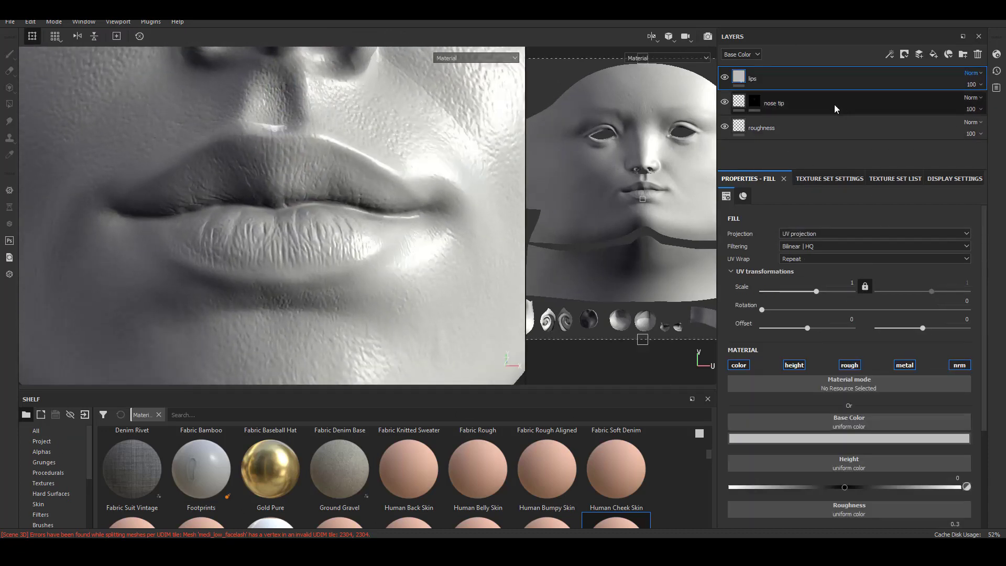
- Apply the Human Mouth Skin material to the lips layer with only the height channel active
drag(708, 453, 708, 462)
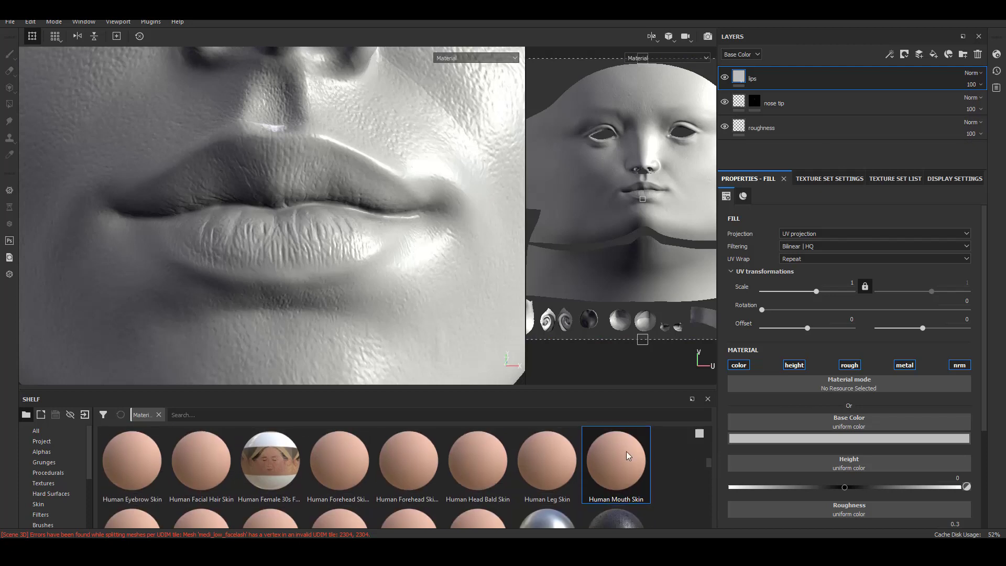
drag(627, 451, 848, 384)
click(794, 365)
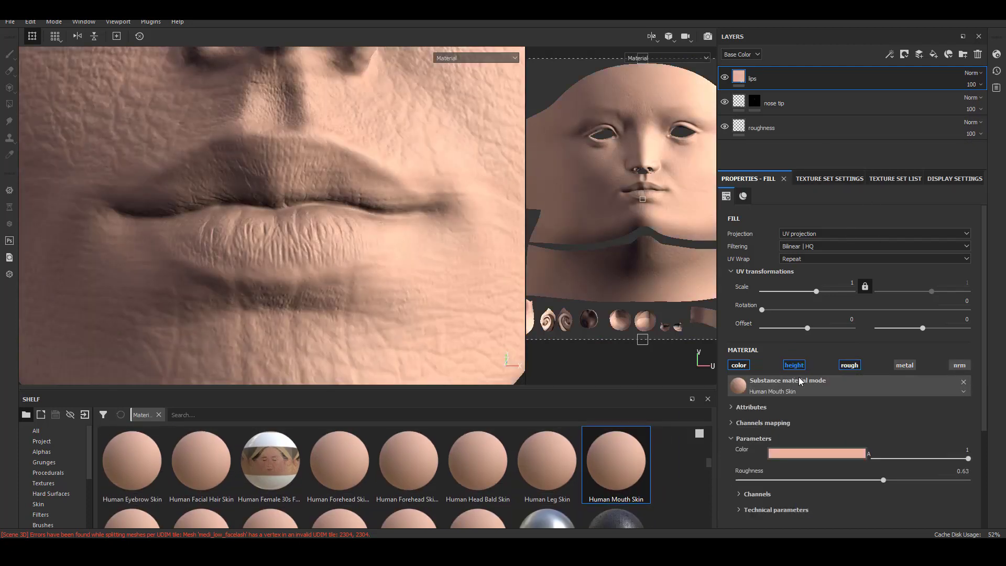
- Set the lips layer's scale to 5 and expand the material's technical parameters
text(5)
click(865, 286)
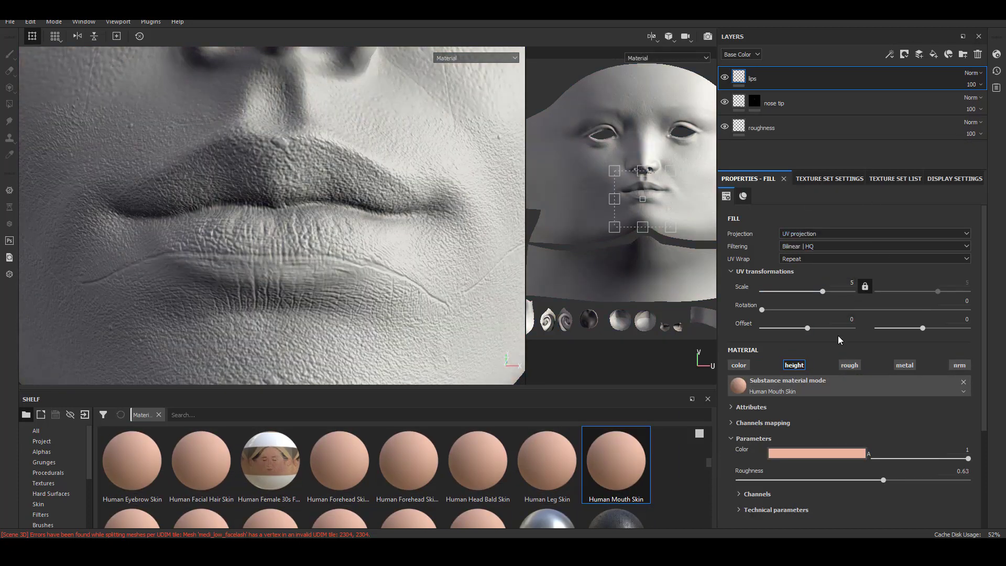
drag(982, 269, 988, 352)
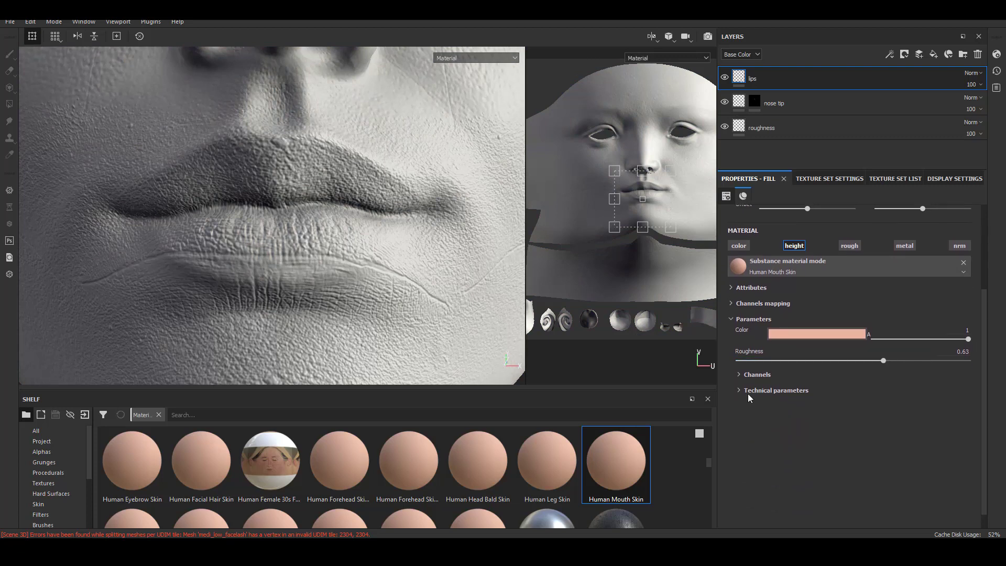
click(748, 393)
drag(982, 422, 982, 332)
text(6)
key(Return)
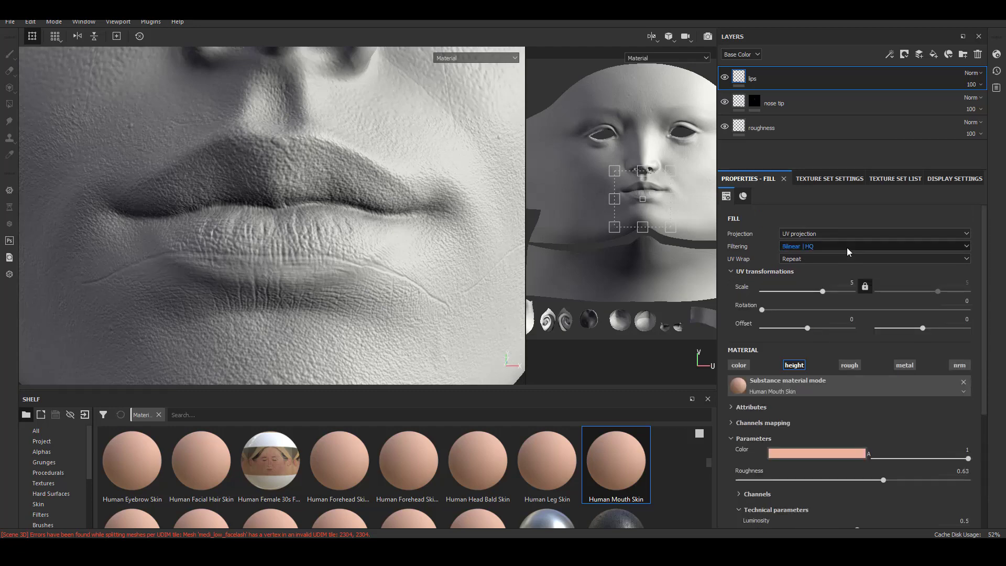
- Switch the lips layer to tri-planar projection with a Y offset of 0.19 and compare the mouth with the layer hidden
click(838, 234)
click(813, 250)
scroll(976, 312, down, 2)
drag(858, 313, 869, 312)
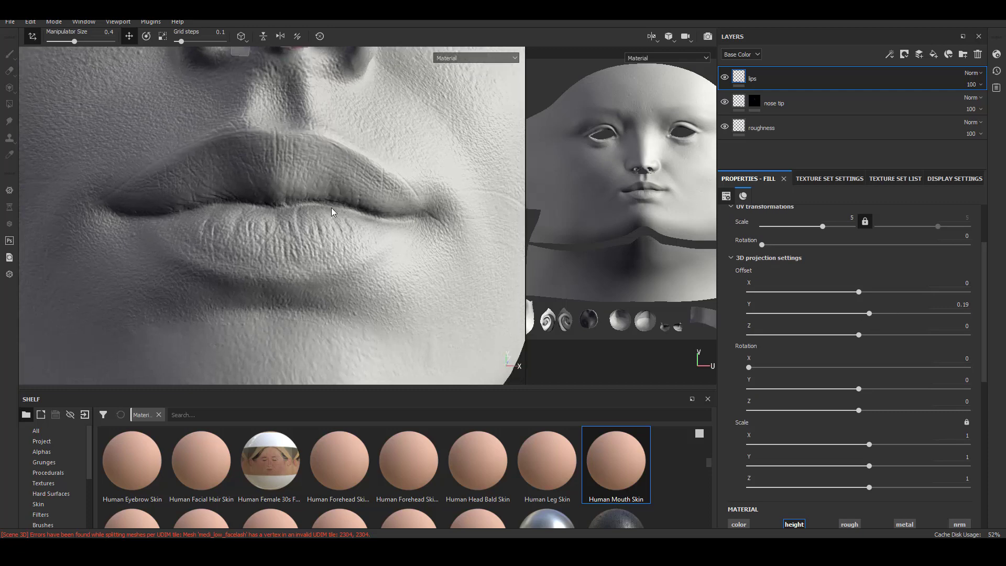
alt+drag(332, 208, 340, 212)
click(724, 77)
click(725, 77)
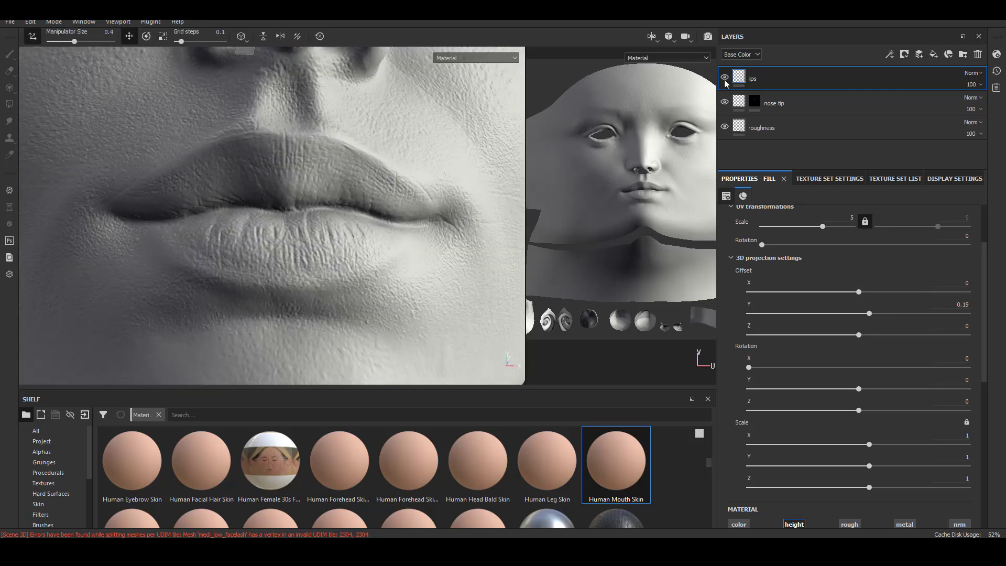
- Add a black mask with a paint effect to the lips layer
alt+drag(231, 230, 240, 239)
right_click(780, 80)
click(833, 83)
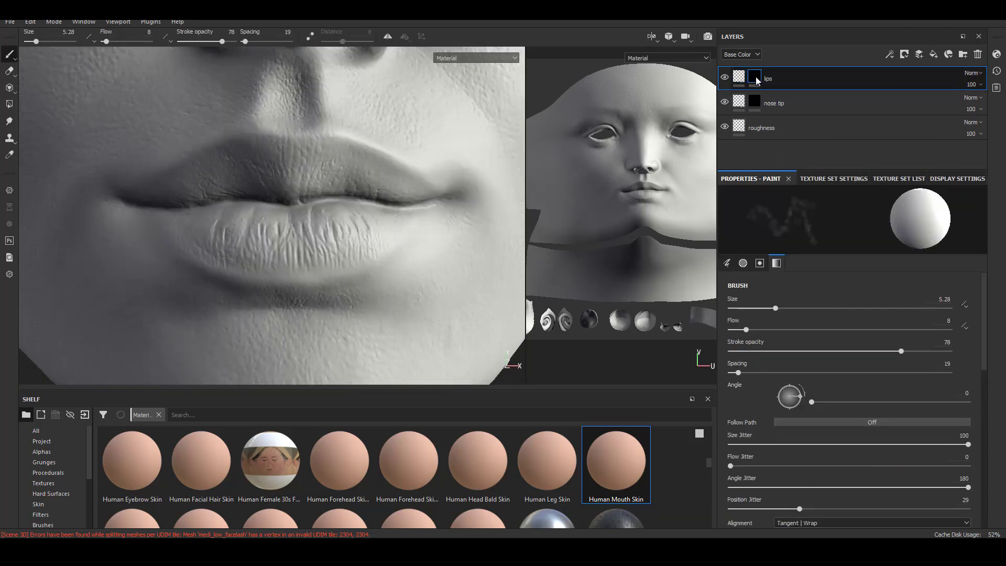
right_click(755, 77)
click(790, 285)
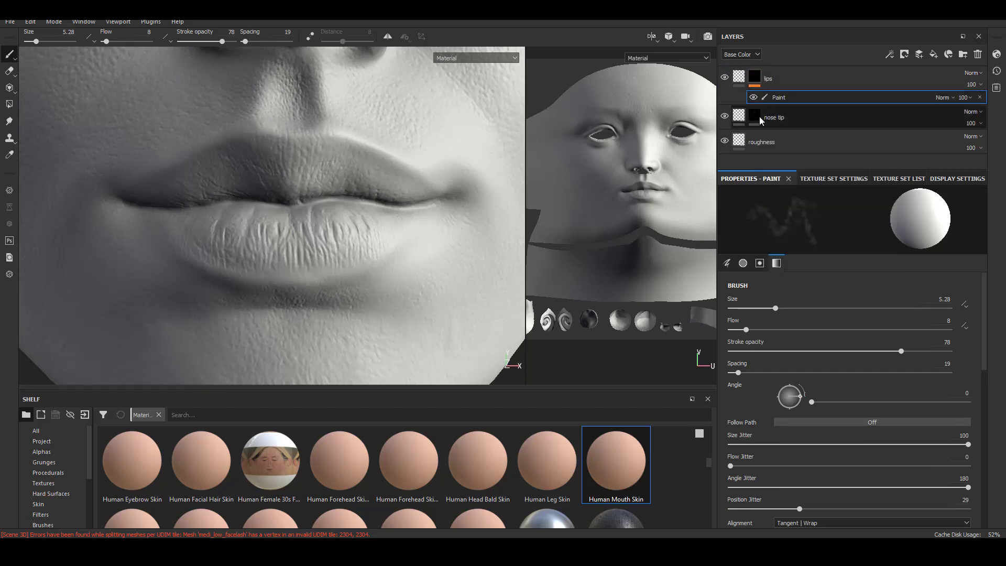
- Paint the mouth skin detail into the lips mask across the upper and lower lips and check the result
alt+drag(283, 186, 290, 203)
alt+right_drag(291, 203, 353, 186)
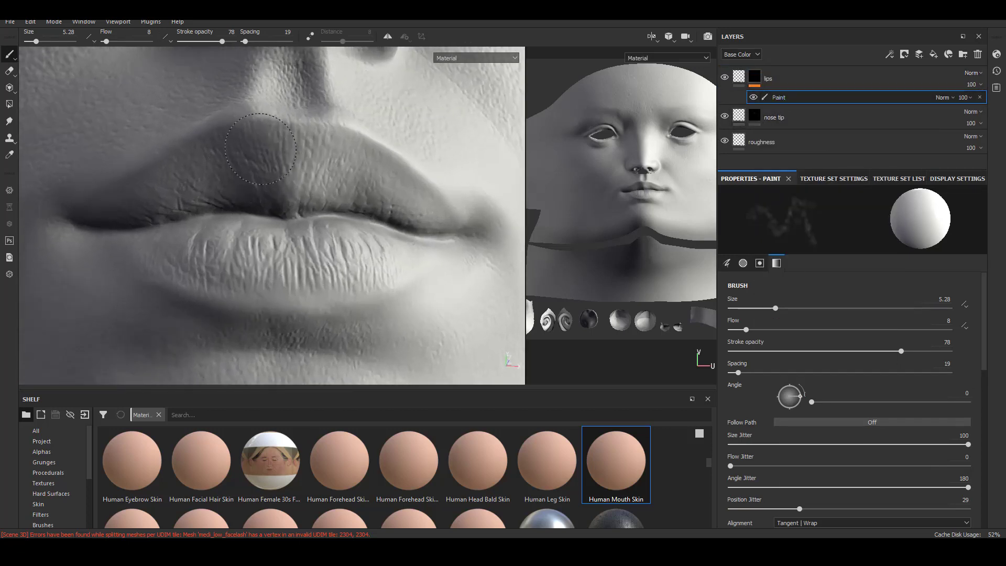
mouse_move(338, 151)
alt+mouse_down()
mouse_move(412, 176)
mouse_move(314, 187)
alt+mouse_up()
alt+right_drag(416, 164, 380, 159)
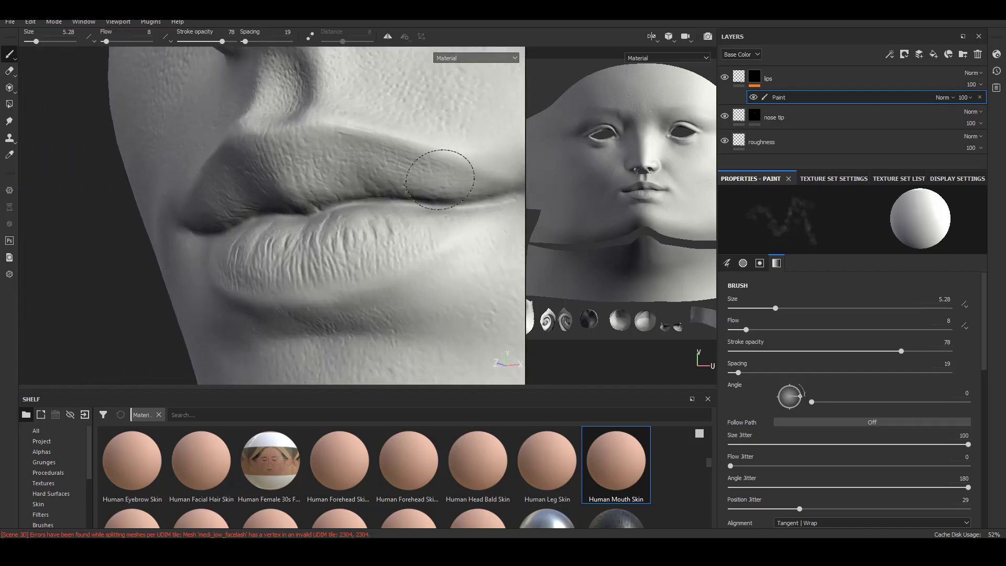
alt+drag(446, 173, 385, 183)
click(725, 78)
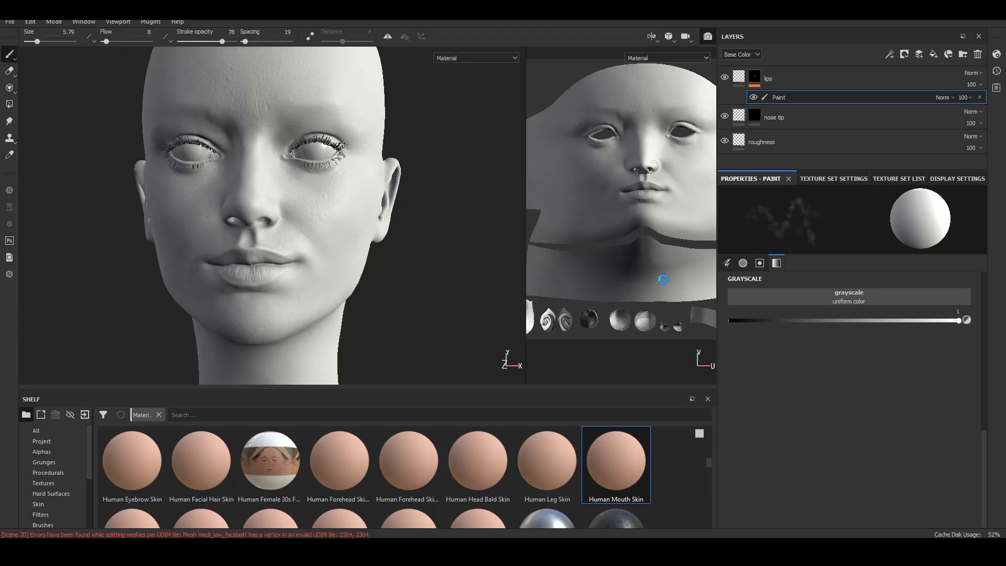
key(F12)
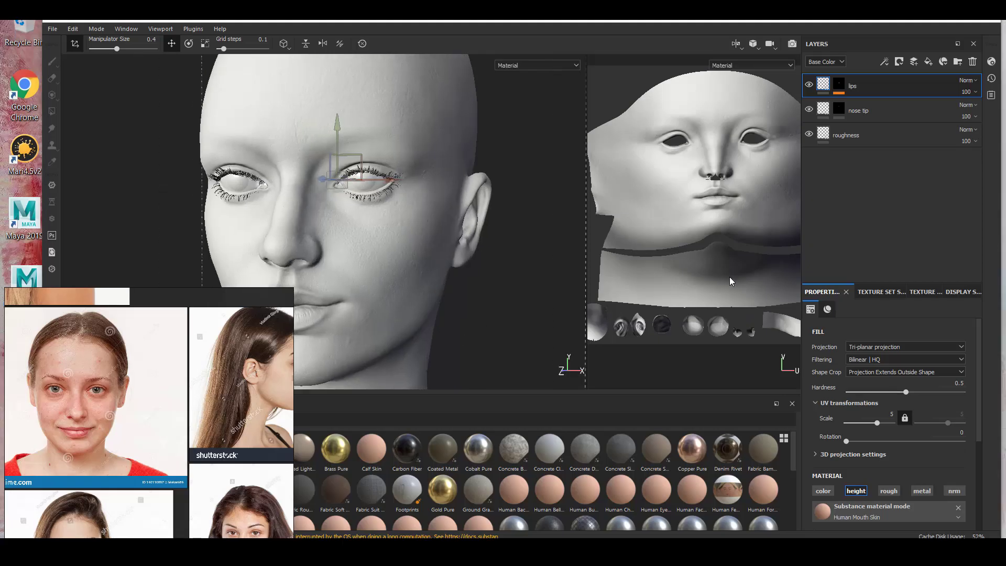
- Inspect the textured face and examine the closed-eyes reference photo for skin tones around the eyes, nose and cheeks
click(872, 130)
scroll(400, 304, up, 3)
alt+middle_drag(400, 304, 435, 247)
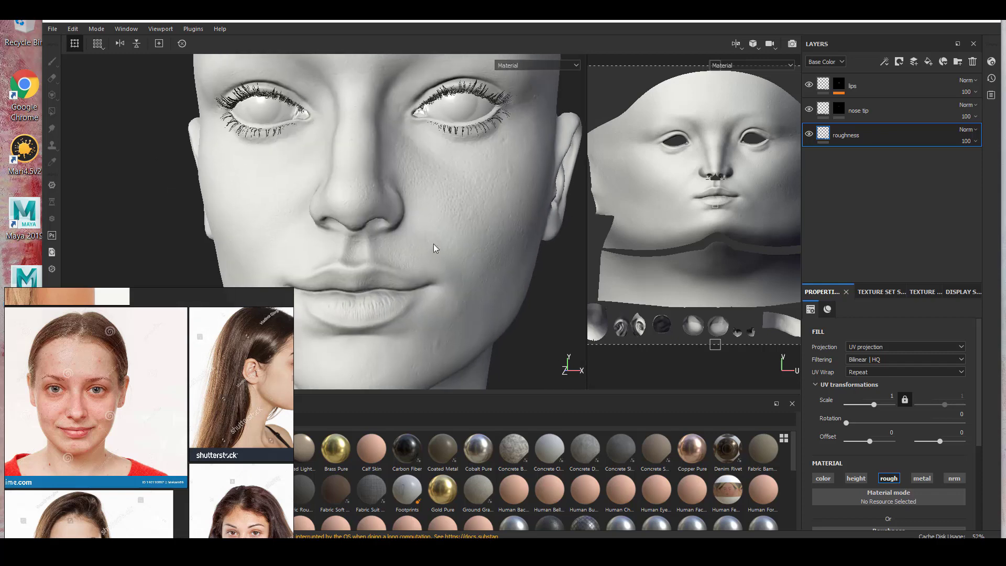
scroll(397, 274, down, 2)
alt+drag(397, 274, 366, 288)
scroll(183, 455, down, 5)
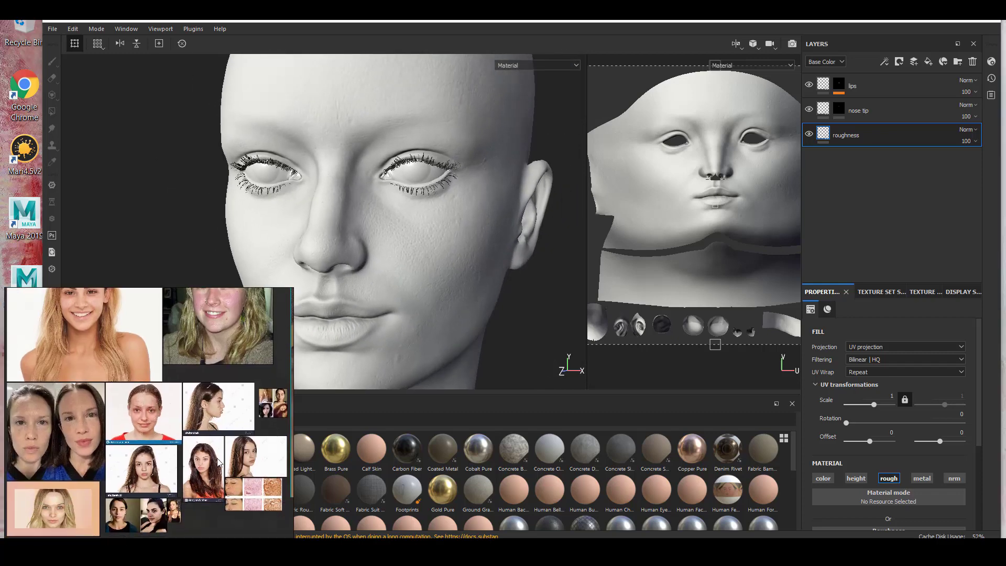
scroll(257, 410, up, 3)
scroll(251, 350, up, 3)
scroll(253, 349, up, 3)
middle_drag(121, 426, 65, 508)
middle_drag(262, 490, 21, 495)
scroll(174, 460, up, 2)
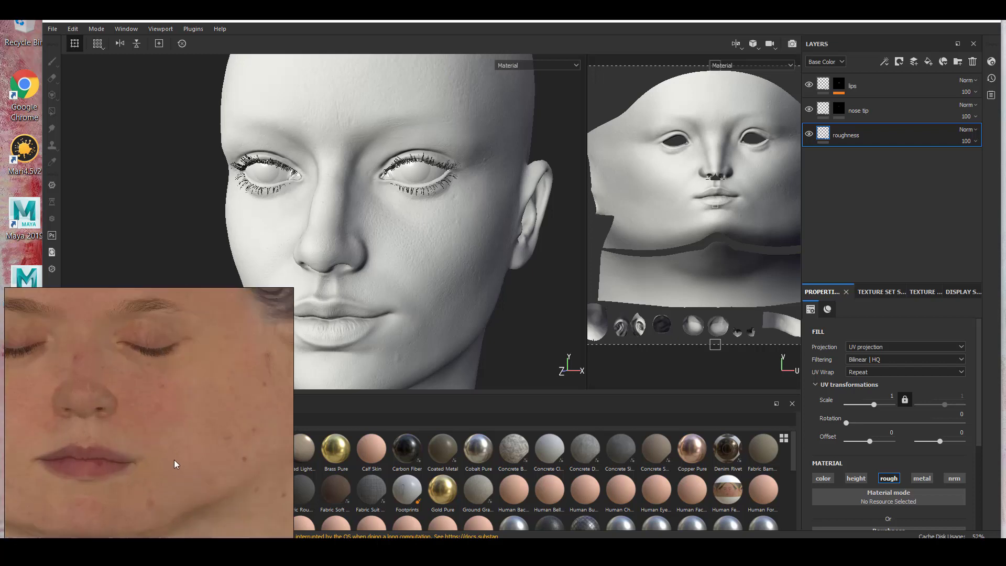
scroll(193, 383, up, 2)
mouse_move(192, 382)
middle_down()
mouse_move(185, 400)
mouse_move(215, 386)
mouse_move(207, 389)
middle_up()
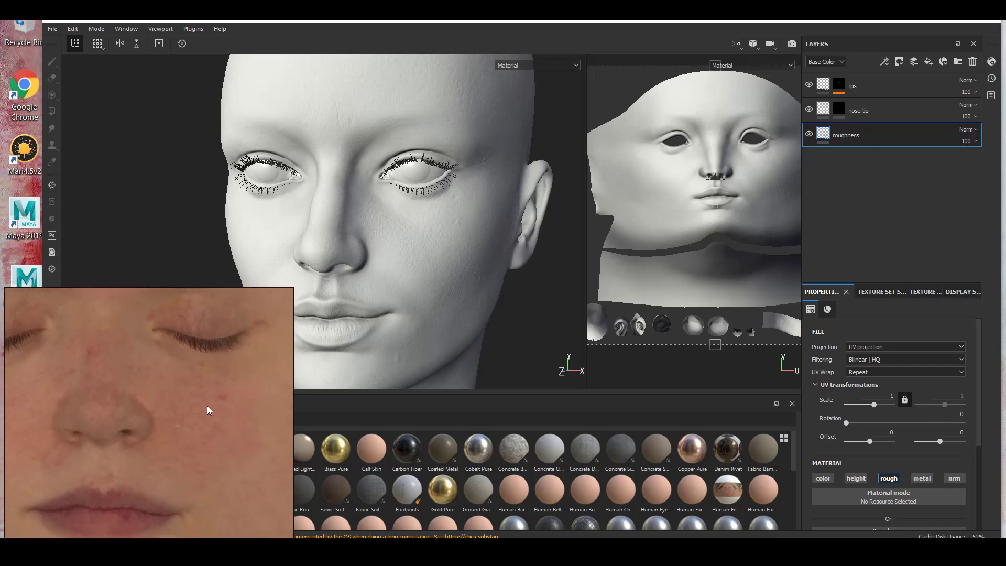
scroll(207, 406, up, 2)
middle_drag(226, 467, 130, 483)
scroll(136, 471, up, 2)
middle_drag(155, 433, 158, 479)
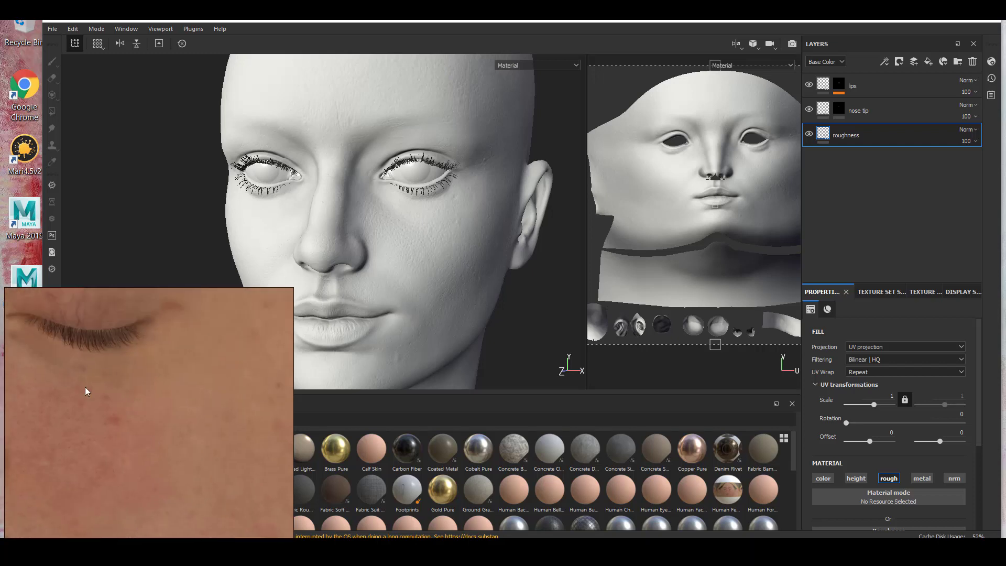
middle_drag(156, 409, 171, 429)
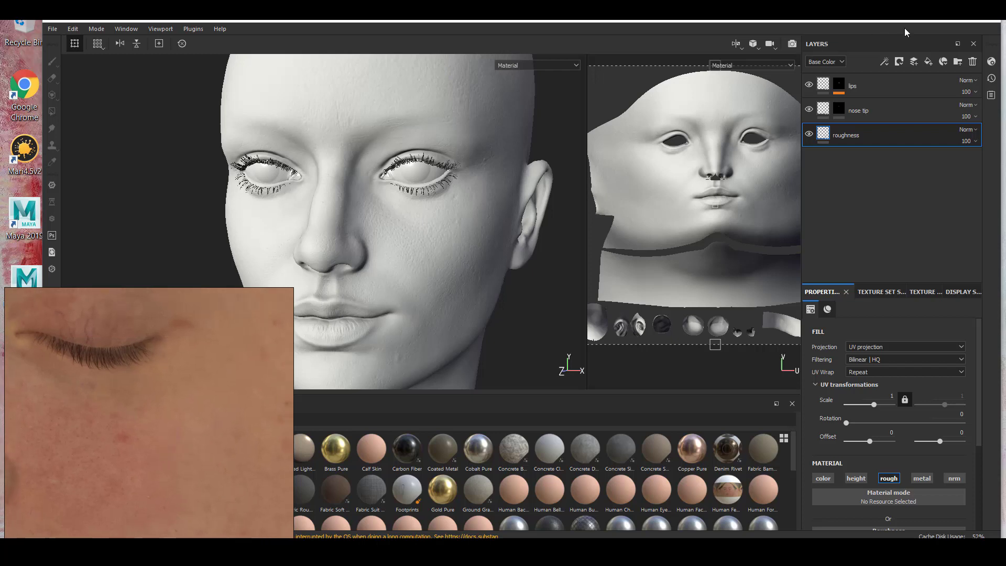
- Add a fill layer at the top of the layer stack and name it "base color"
click(928, 62)
double_click(852, 85)
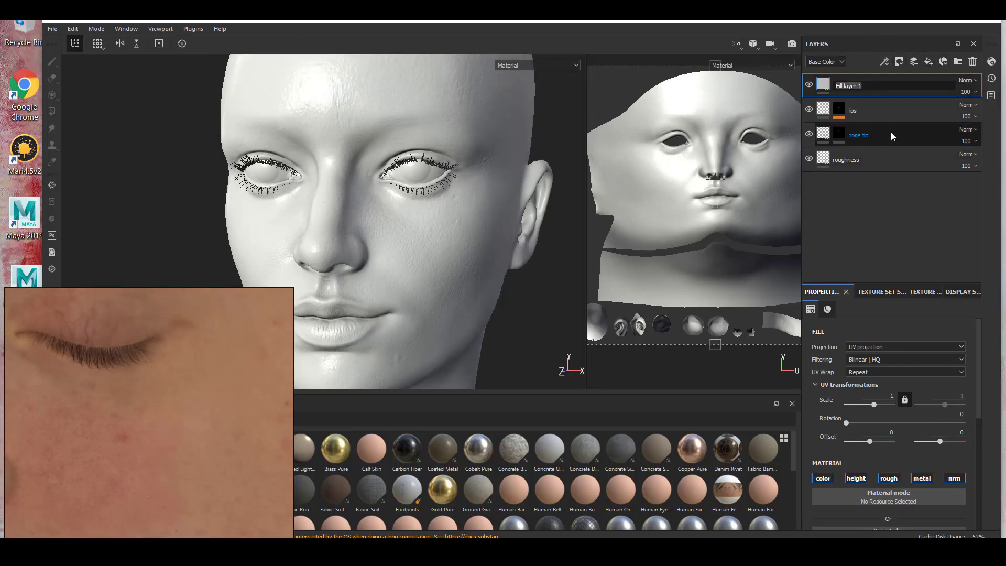
text(base color)
key(Return)
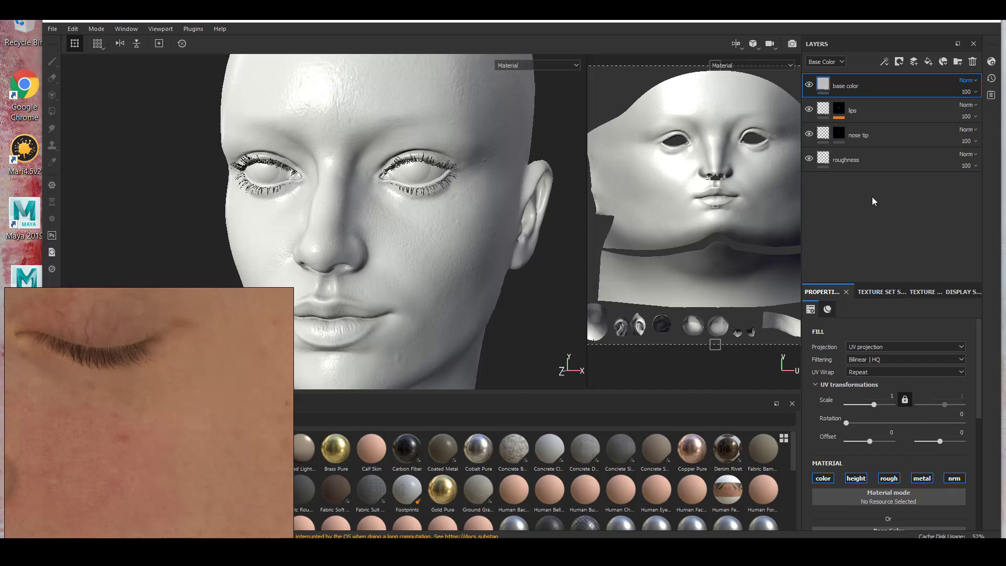
- Limit the base color layer to the color channel and sample its skin tone from the cheek area of the reference photo
drag(907, 282, 907, 206)
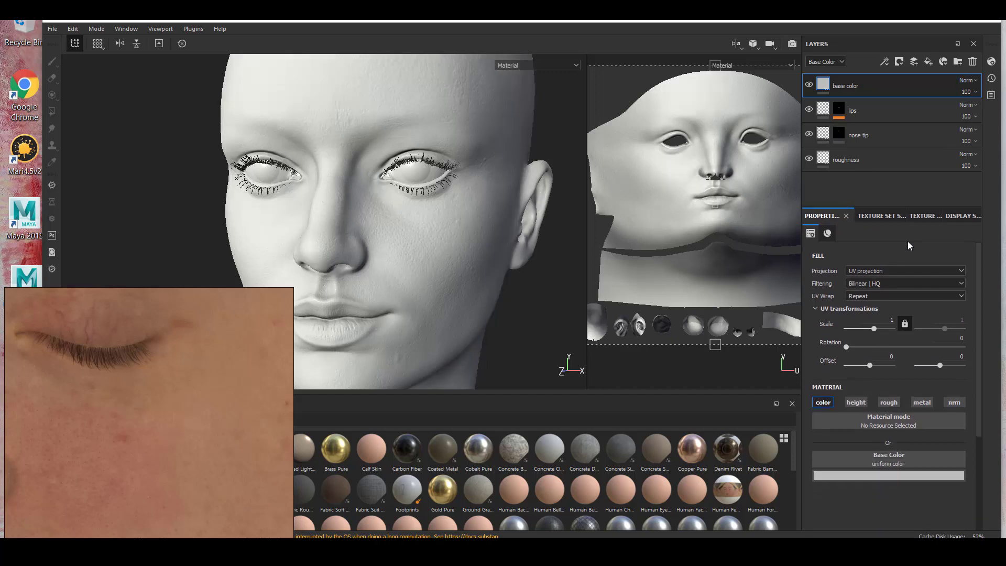
click(891, 476)
click(909, 356)
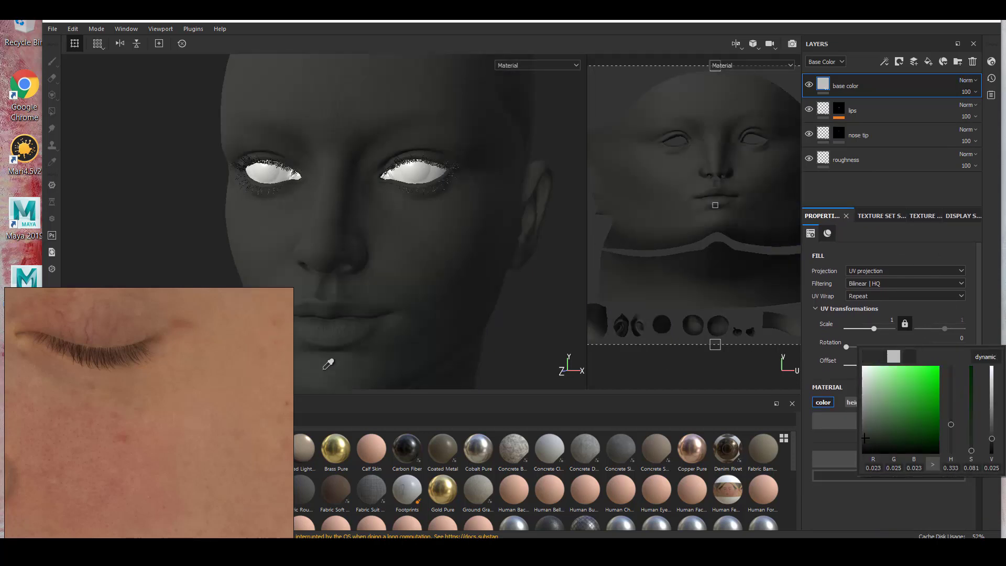
click(243, 379)
click(227, 393)
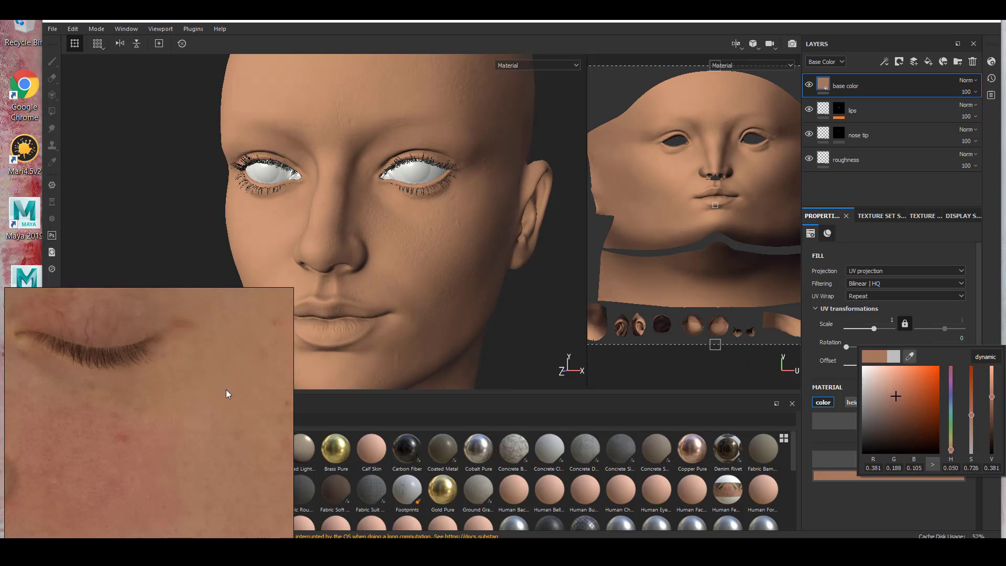
- Inspect the new skin tone on the head and examine the reference photo for reddish areas around the nose, cheeks and lips
alt+drag(348, 288, 372, 326)
middle_drag(54, 512, 186, 411)
scroll(137, 480, down, 5)
scroll(137, 398, up, 3)
scroll(132, 395, down, 3)
scroll(213, 408, up, 2)
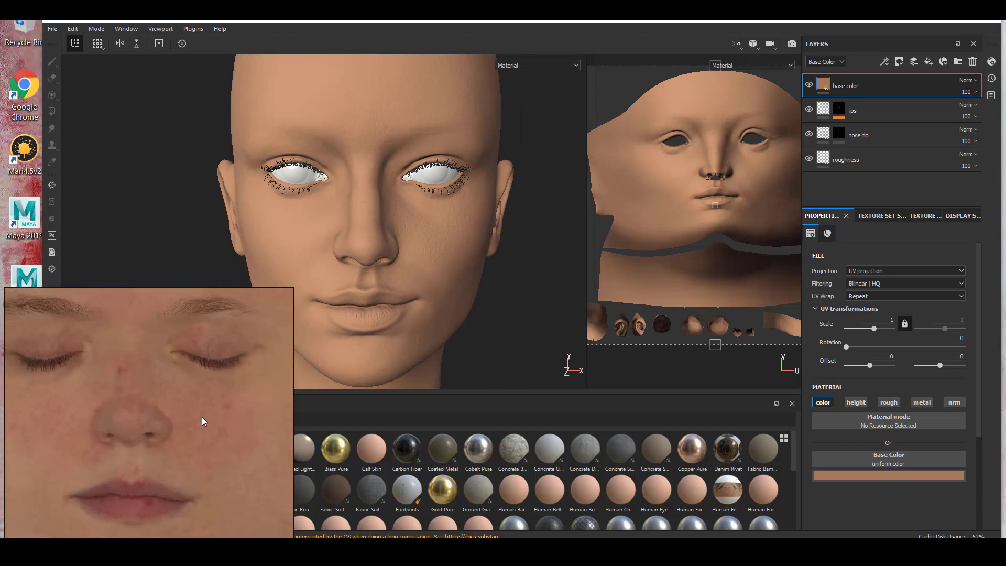
scroll(204, 418, up, 4)
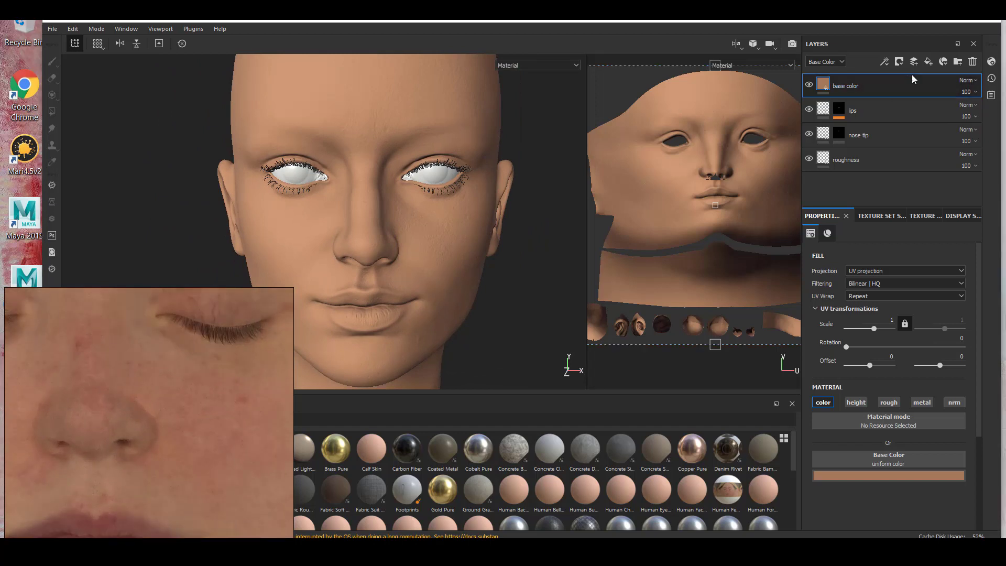
- Add a fill layer named "redness" above base color, using only the color channel with a reddish skin tone sampled from the reference photo
click(927, 61)
double_click(846, 86)
text(red)
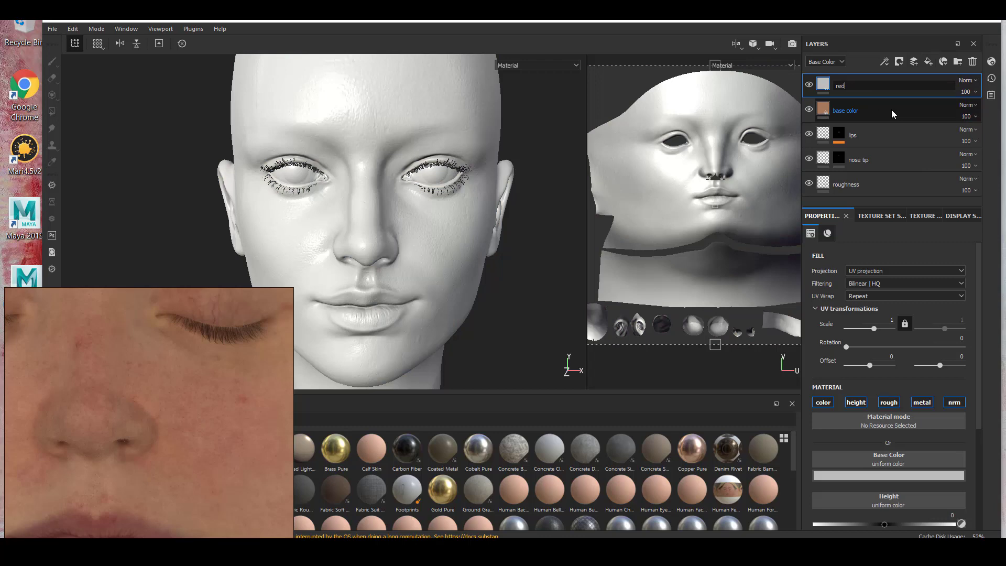
text(ness)
key(Return)
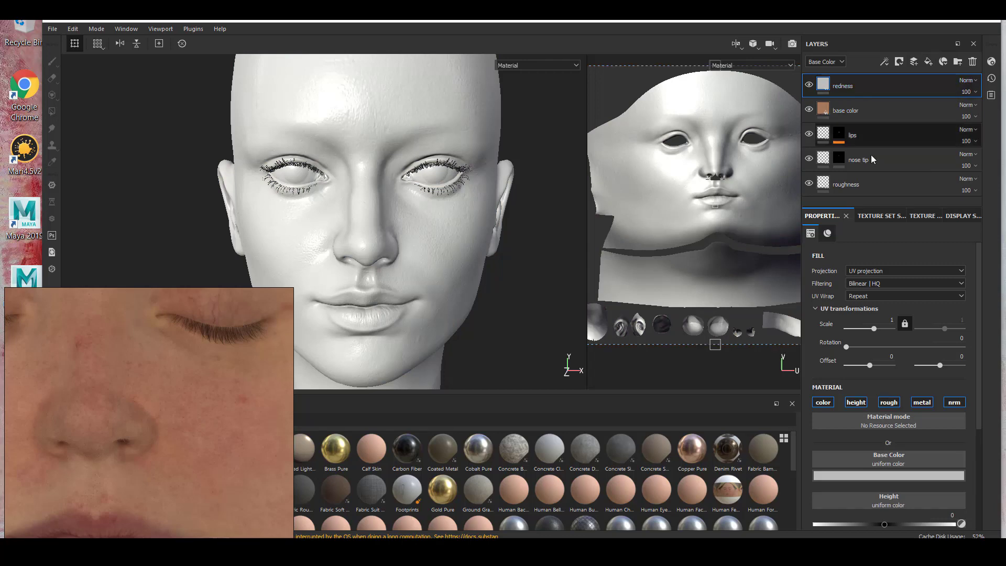
click(893, 477)
drag(909, 353, 248, 393)
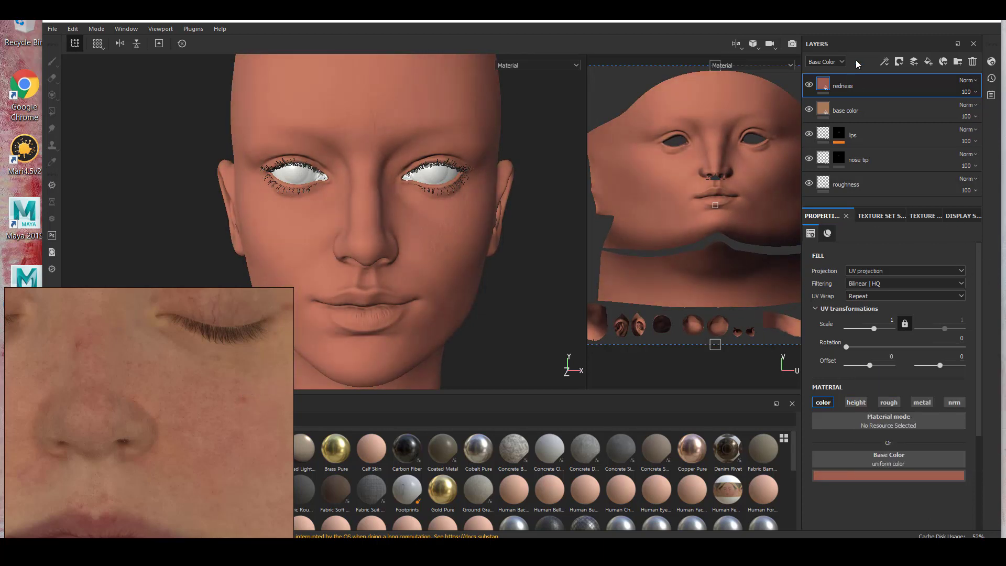
- Add a black mask with a paint effect to the redness layer
right_click(851, 83)
click(851, 89)
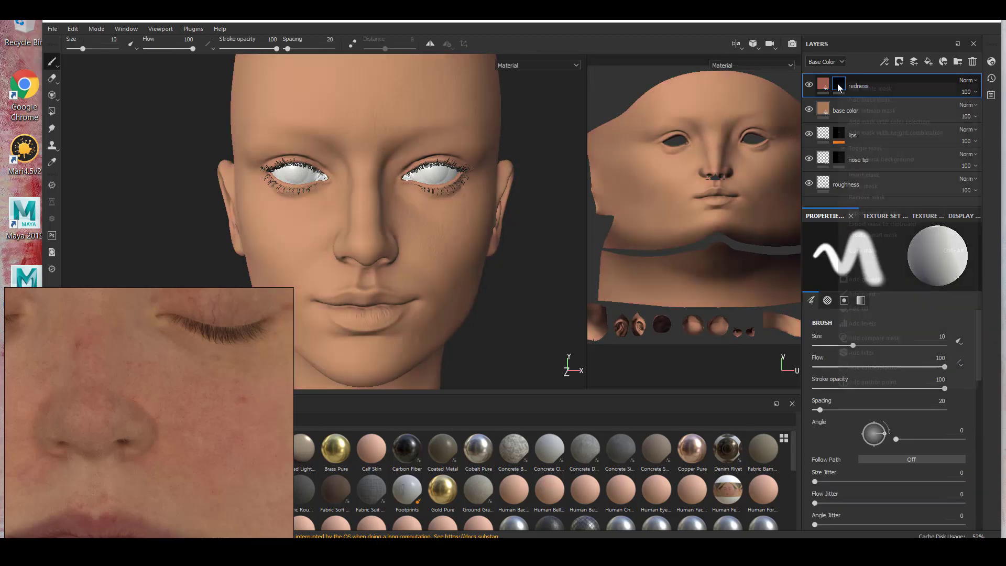
right_click(851, 86)
click(864, 298)
- Enlarge the shelf and choose the Dirt 1 brush for painting the redness mask
right_drag(205, 308, 206, 527)
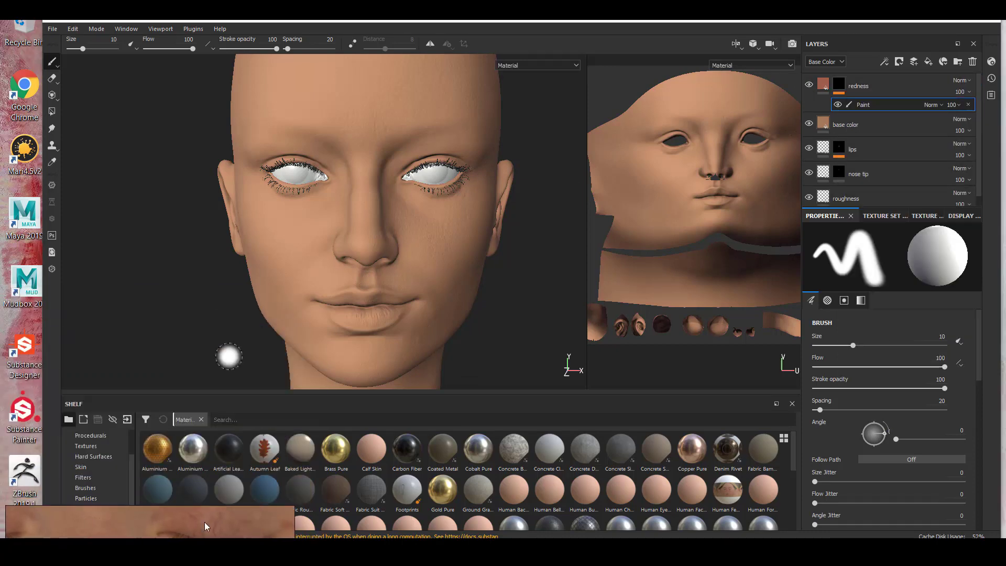
drag(302, 400, 301, 271)
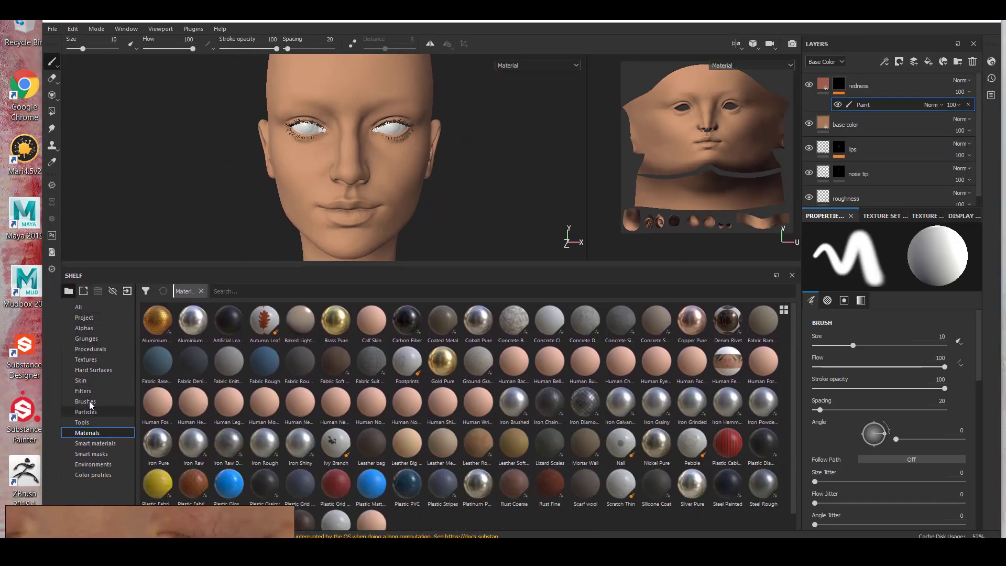
click(85, 401)
click(478, 363)
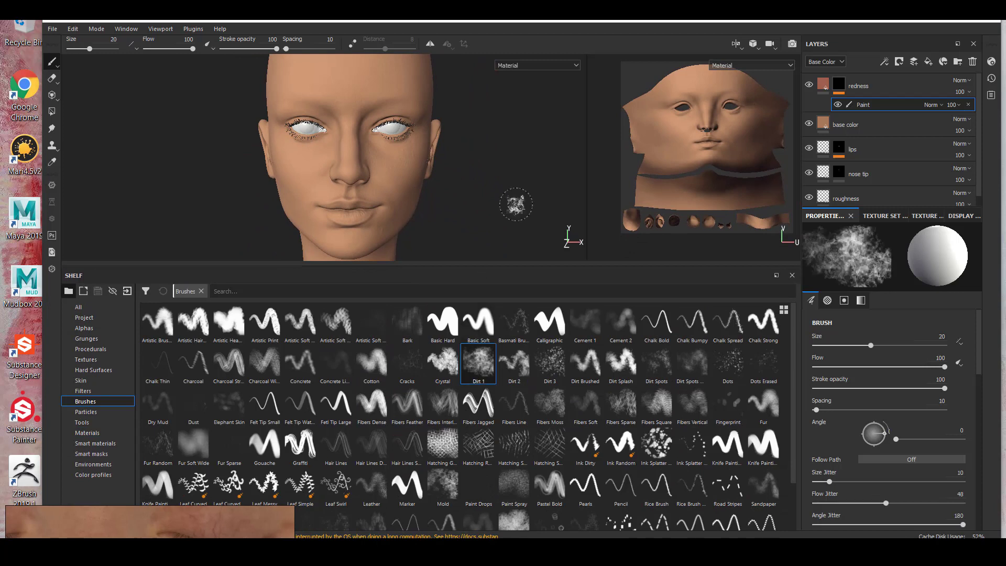
- Set the Dirt 1 brush to size 17.1, flow 46 and stroke opacity 76, with symmetry turned on
scroll(965, 348, down, 3)
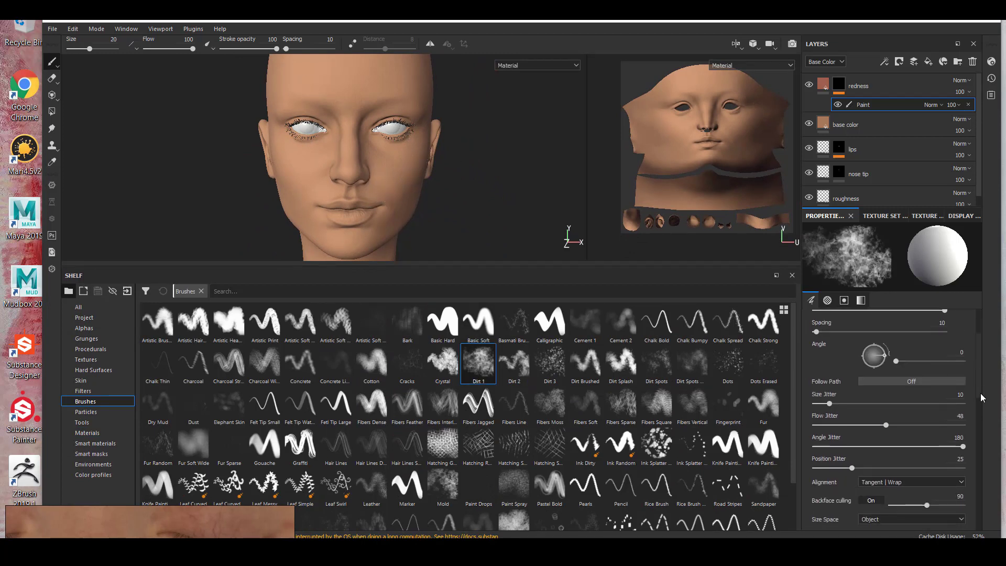
scroll(965, 348, up, 3)
drag(871, 367, 873, 366)
drag(869, 346, 862, 349)
click(430, 44)
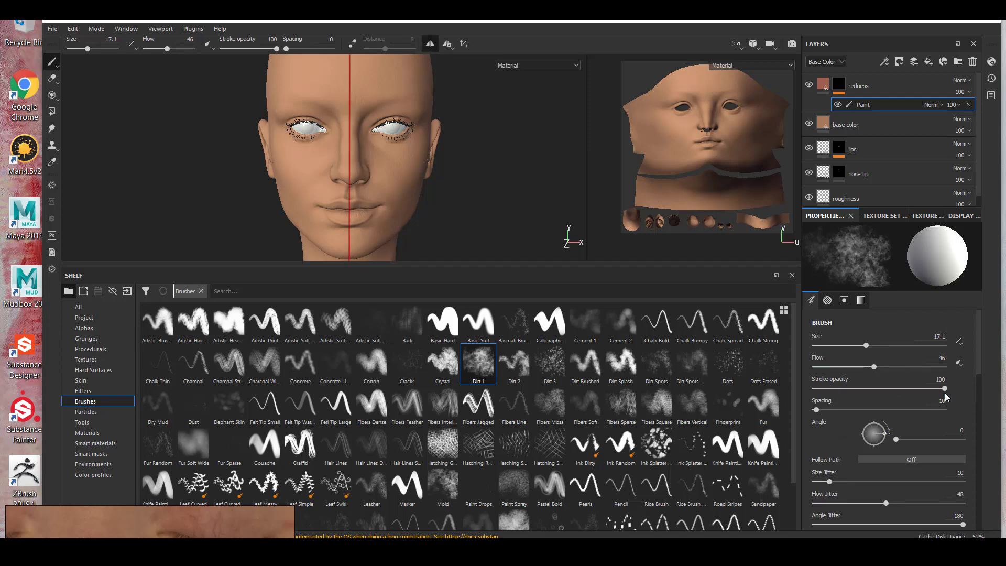
drag(944, 388, 918, 392)
- Paint soft redness on the nose following the reference photo, using brush size 7.49, flow 39 and stroke opacity 66
drag(478, 265, 505, 460)
alt+middle_drag(479, 263, 438, 262)
right_drag(227, 535, 219, 348)
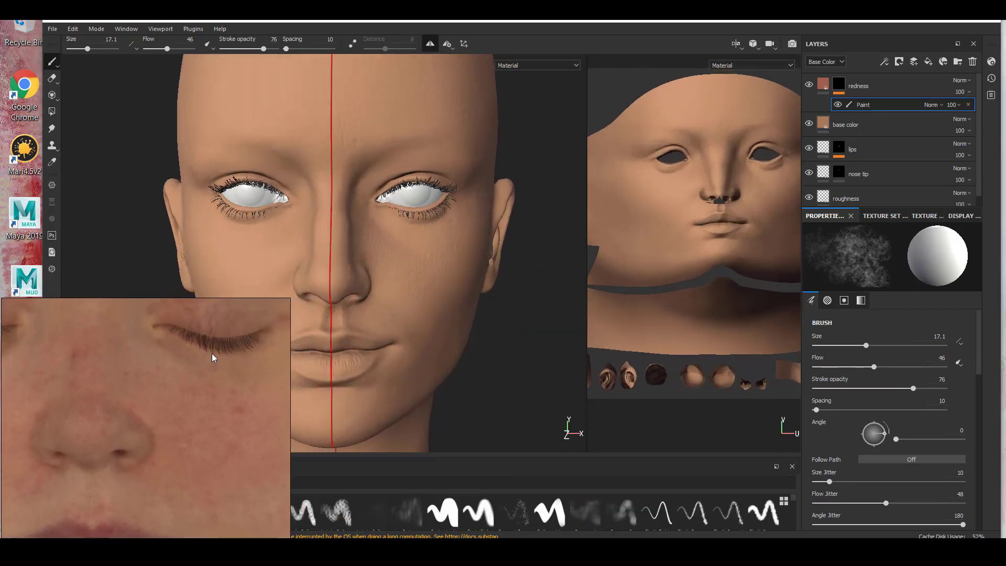
scroll(210, 385, down, 4)
scroll(198, 447, up, 4)
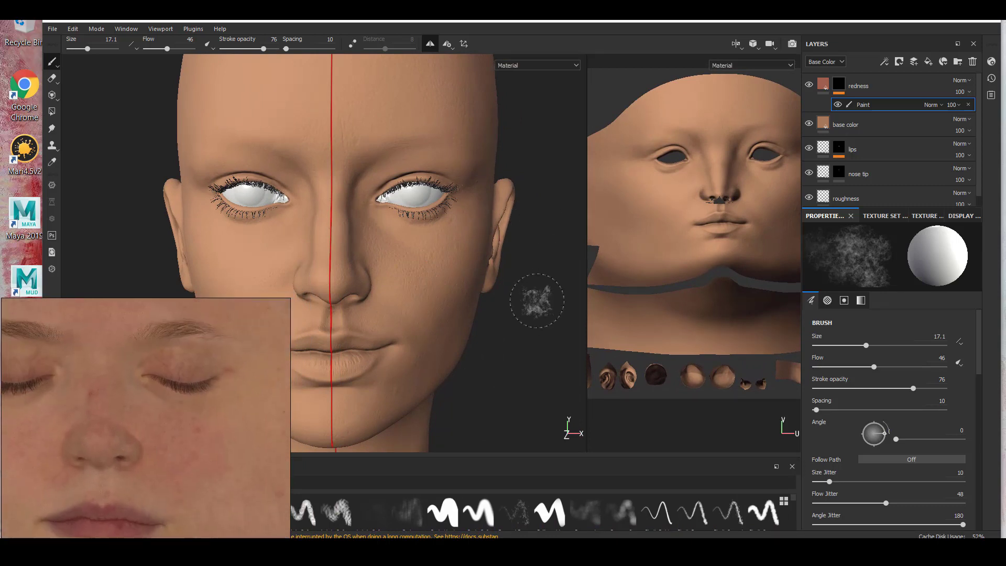
scroll(517, 281, up, 1)
alt+right_drag(368, 289, 449, 269)
alt+drag(449, 270, 441, 248)
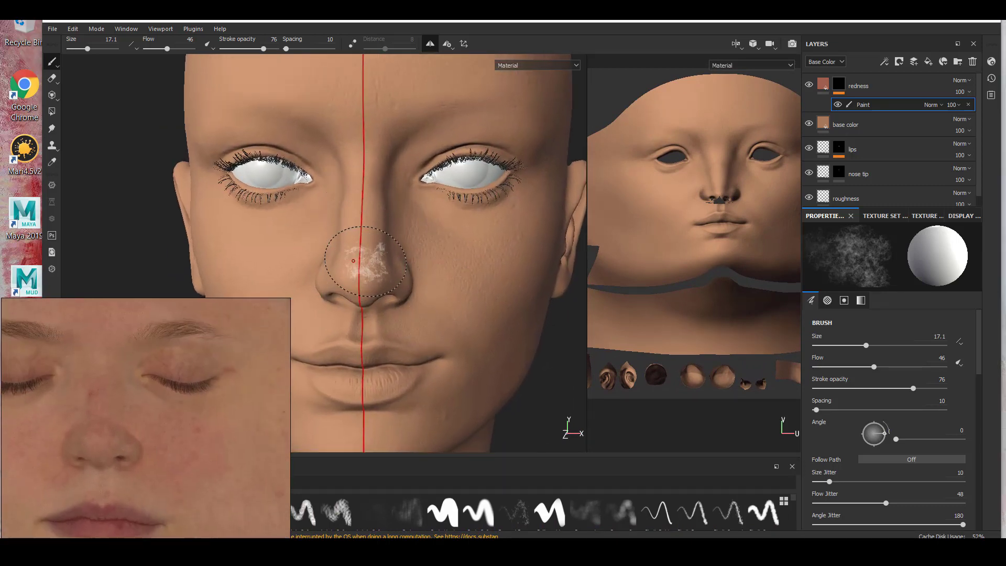
drag(88, 49, 81, 49)
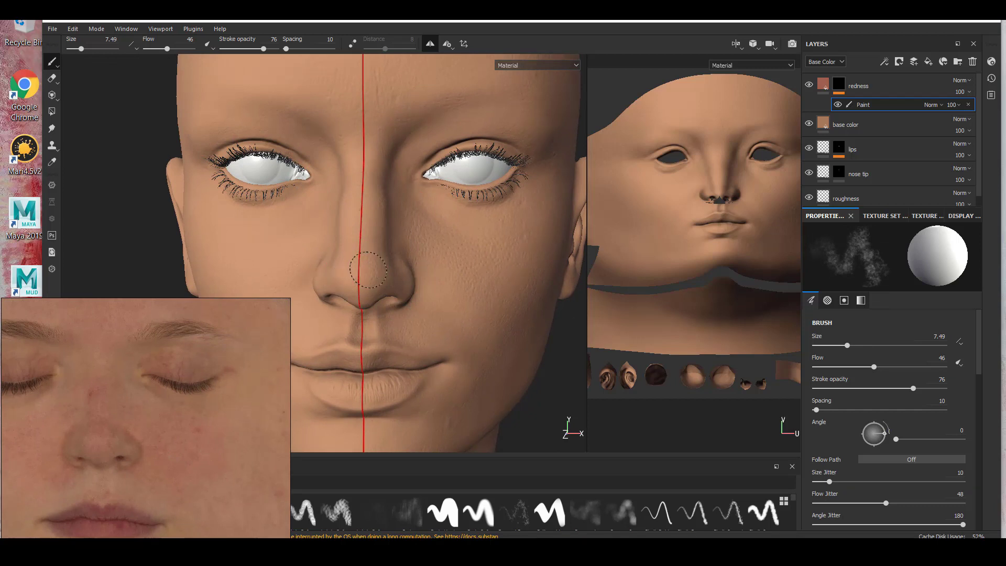
alt+drag(353, 284, 376, 271)
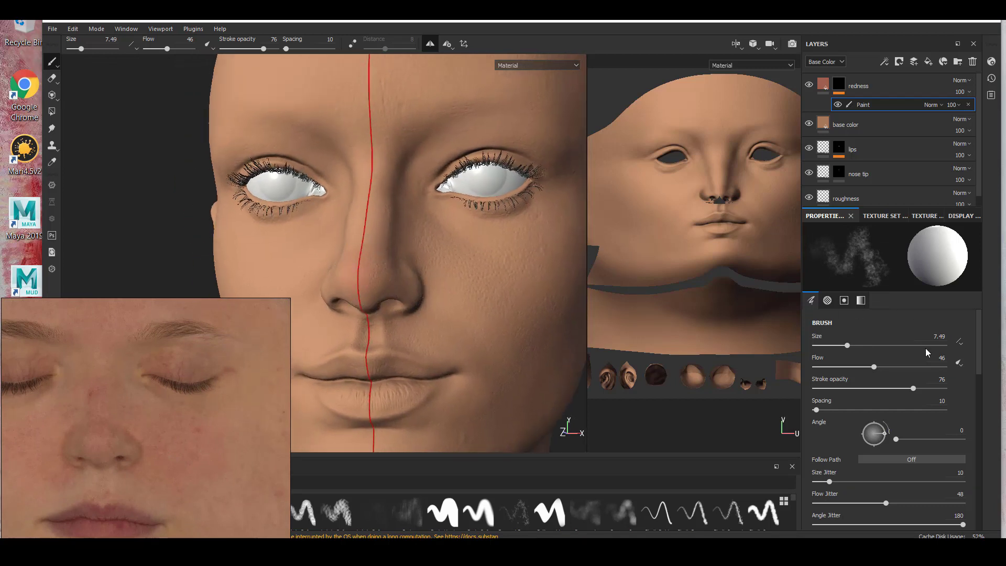
drag(914, 389, 901, 388)
- Paint redness across both cheeks in the redness mask with the brush size set to 18.3
mouse_move(427, 265)
alt+mouse_down()
mouse_move(438, 292)
mouse_move(359, 251)
alt+mouse_up()
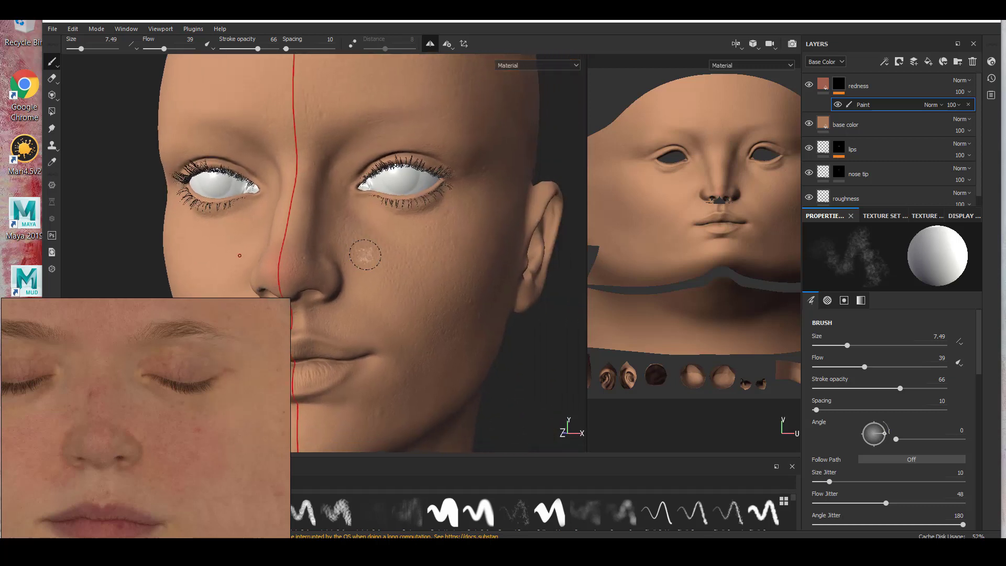
drag(81, 48, 88, 49)
alt+drag(415, 281, 411, 275)
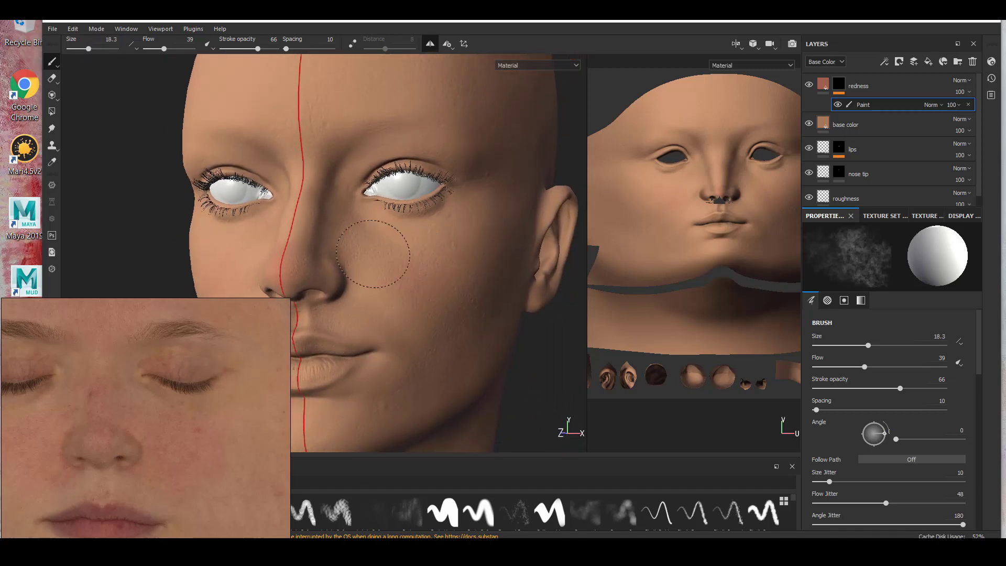
alt+drag(415, 224, 343, 232)
alt+drag(389, 279, 376, 276)
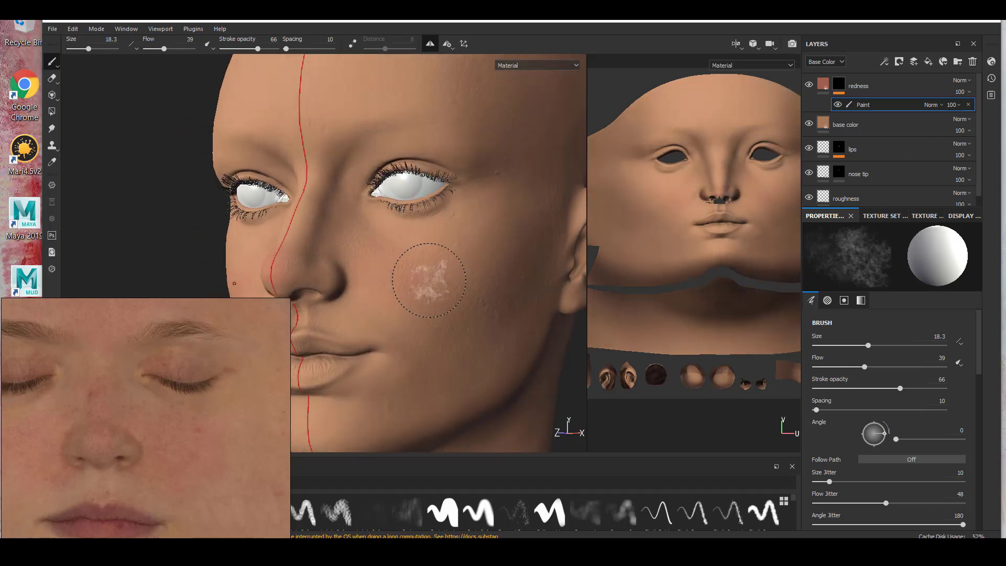
alt+drag(407, 295, 380, 293)
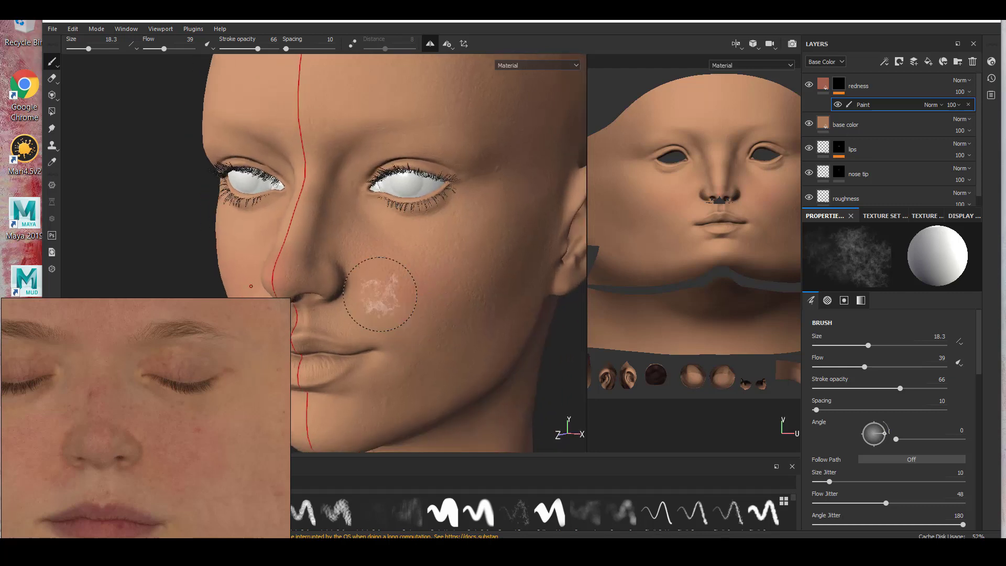
alt+drag(398, 261, 445, 277)
- Paint redness along the nose bridge and around the eyes with the brush size set to 8.11
drag(88, 49, 82, 49)
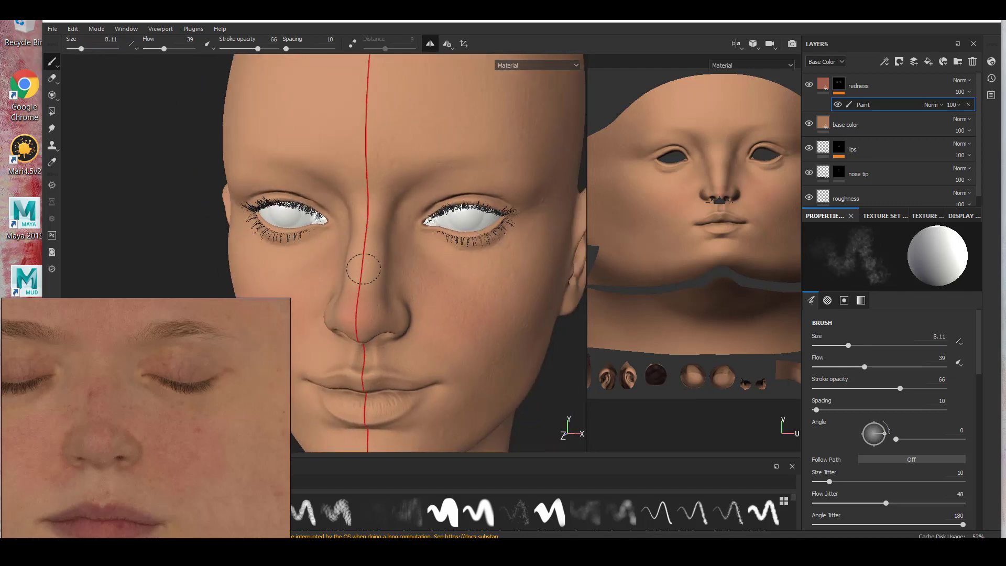
mouse_move(359, 265)
alt+mouse_down()
mouse_move(384, 274)
mouse_move(384, 257)
mouse_move(370, 314)
alt+mouse_up()
shift+right_drag(371, 314, 409, 314)
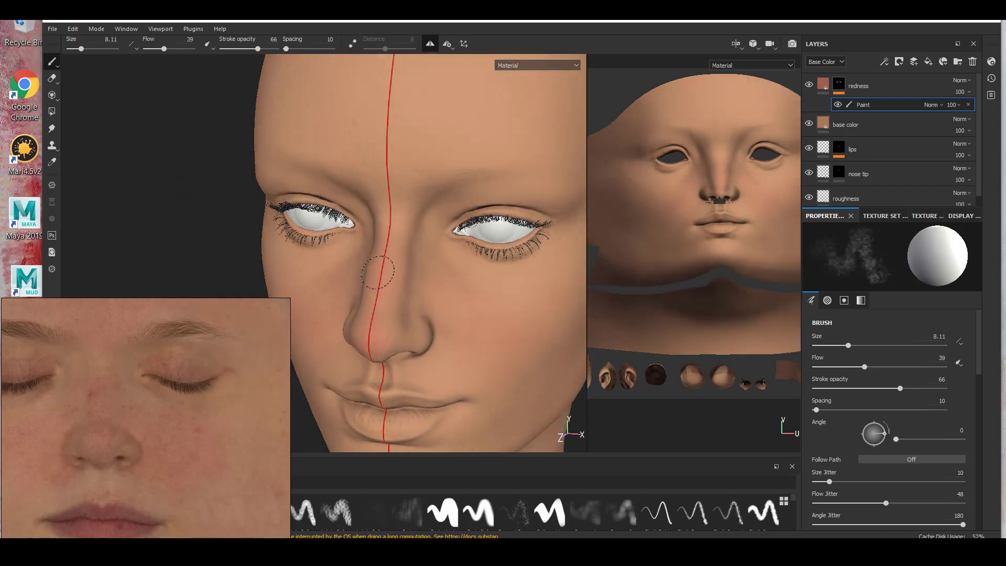
alt+drag(383, 254, 377, 243)
alt+drag(387, 313, 396, 269)
alt+drag(364, 328, 433, 274)
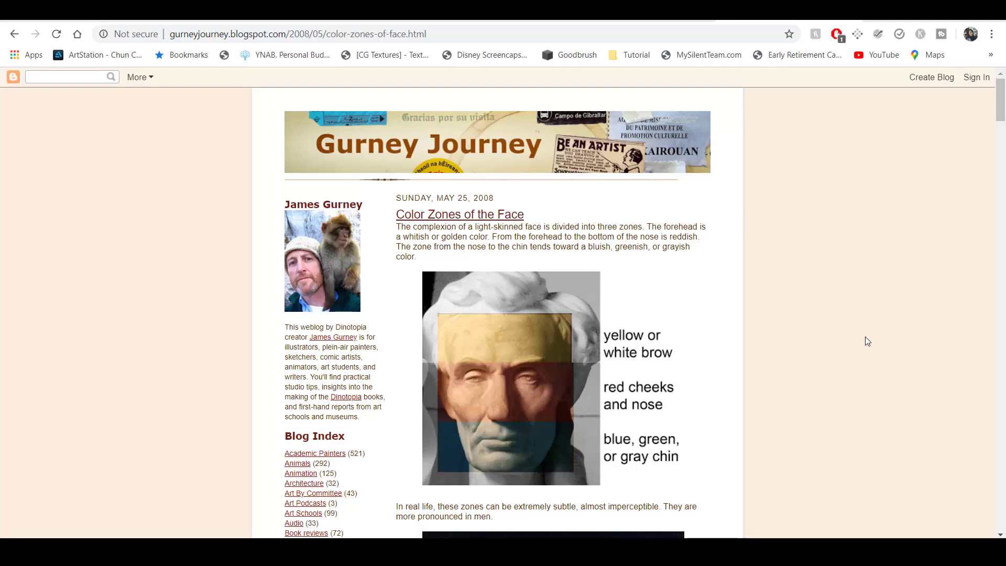
- Switch to the browser and study the "Color Zones of the Face" article and its portrait examples
scroll(866, 336, down, 5)
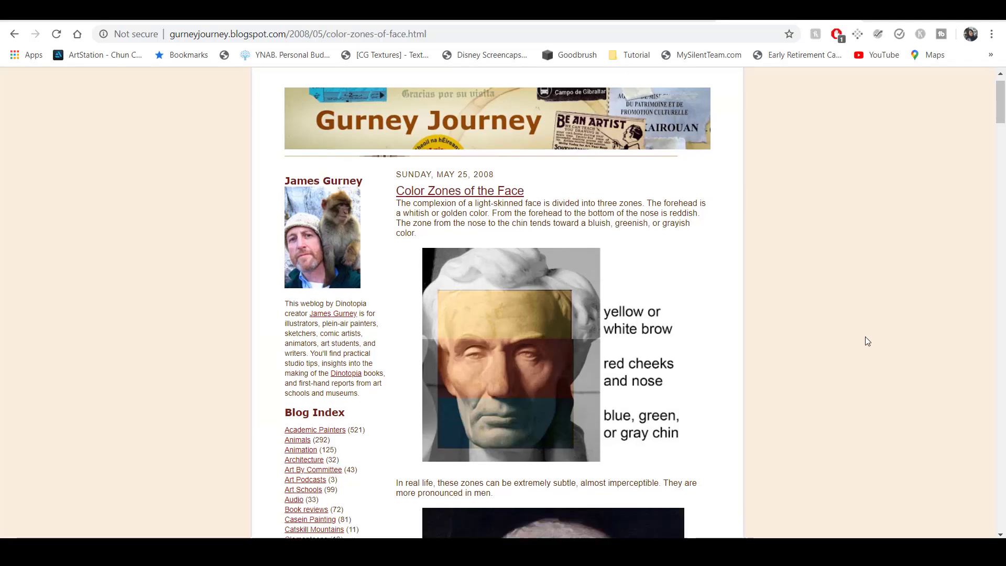
scroll(865, 336, down, 6)
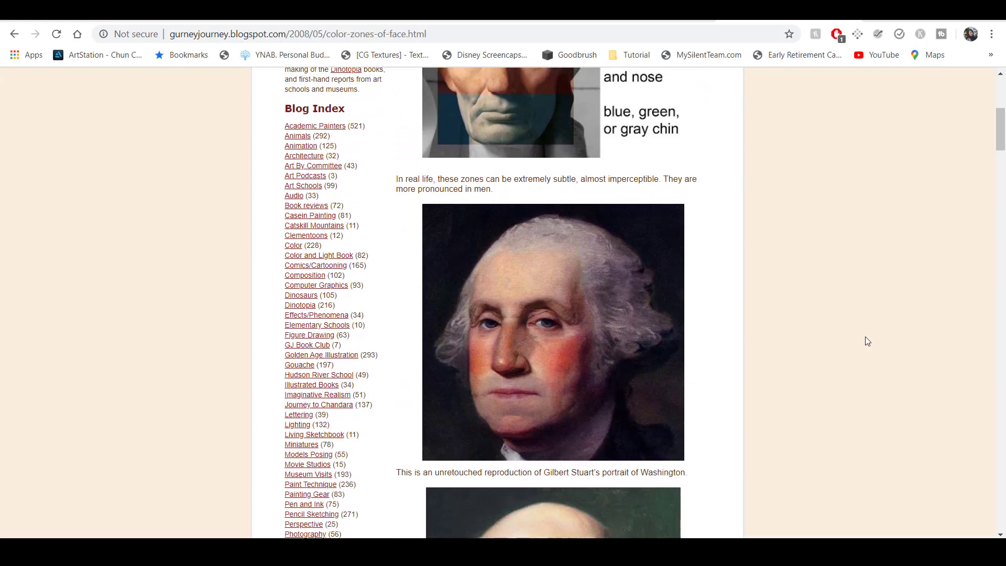
scroll(865, 336, down, 7)
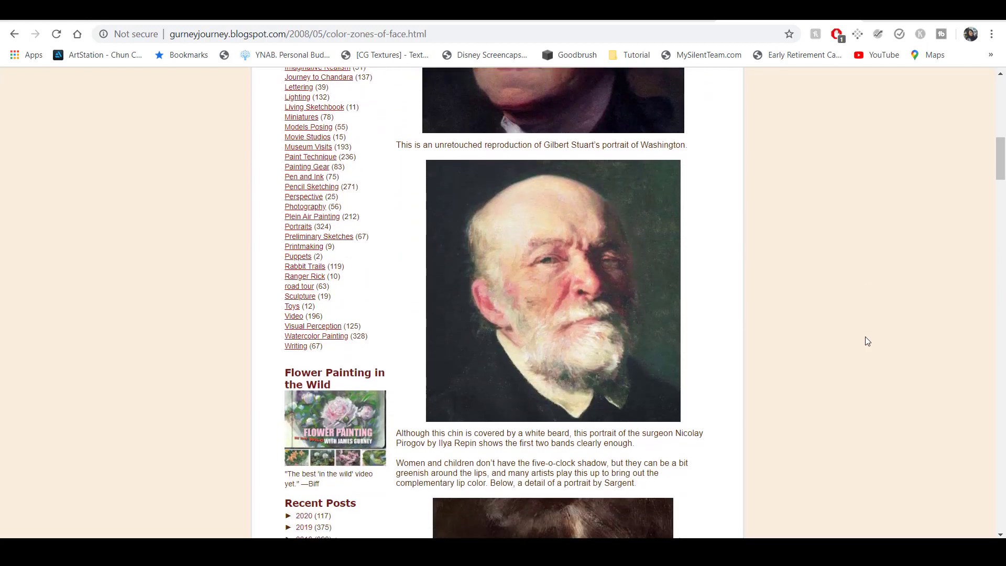
scroll(865, 336, down, 2)
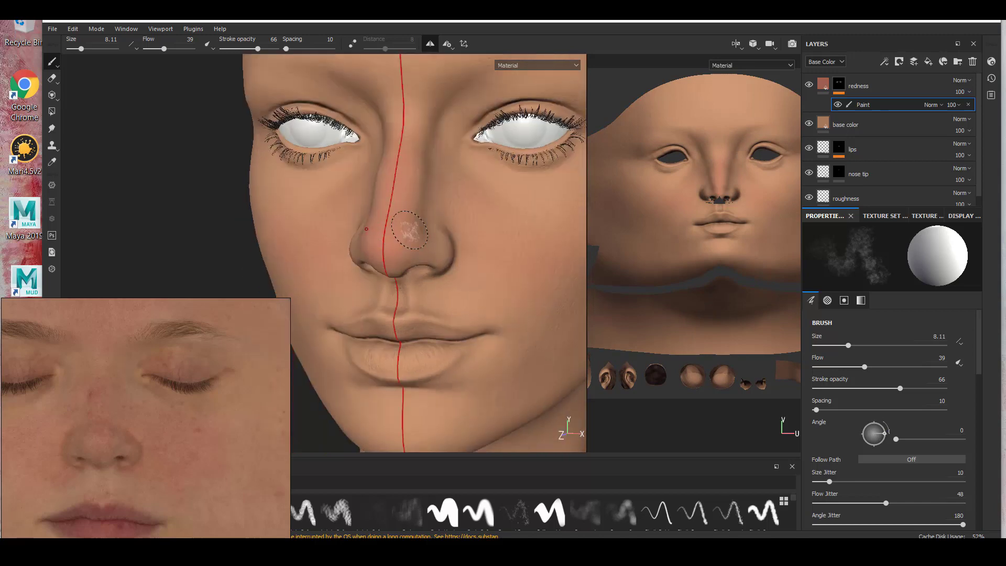
- Back in Substance Painter, paint redness into the lower and upper lips, reducing the brush size to 3.45 for the finer areas
alt+drag(410, 230, 435, 298)
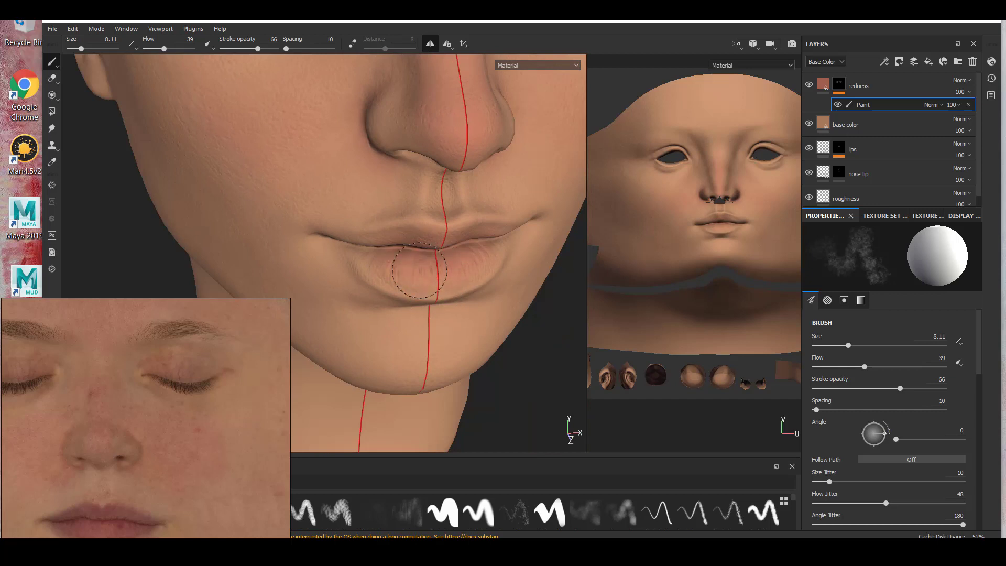
alt+right_drag(420, 271, 441, 282)
alt+drag(397, 293, 384, 268)
drag(81, 49, 77, 49)
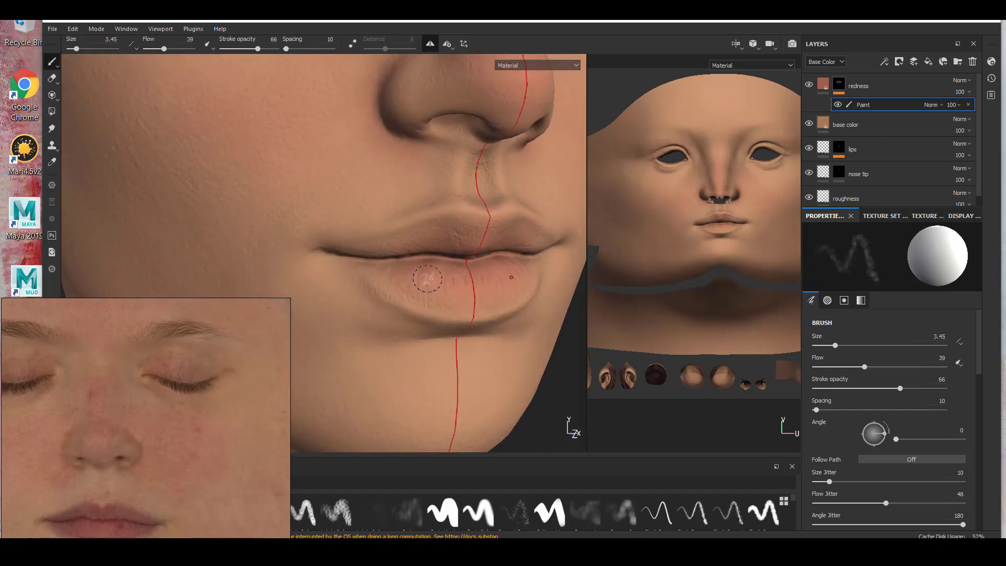
alt+drag(428, 278, 352, 253)
mouse_move(466, 242)
alt+mouse_down()
mouse_move(477, 224)
mouse_move(366, 246)
alt+mouse_up()
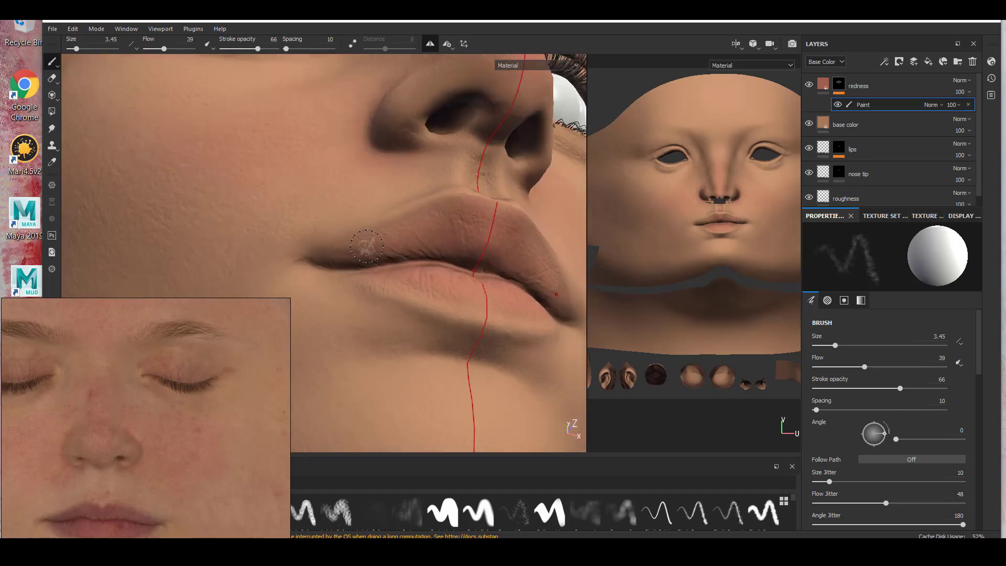
alt+drag(465, 208, 340, 264)
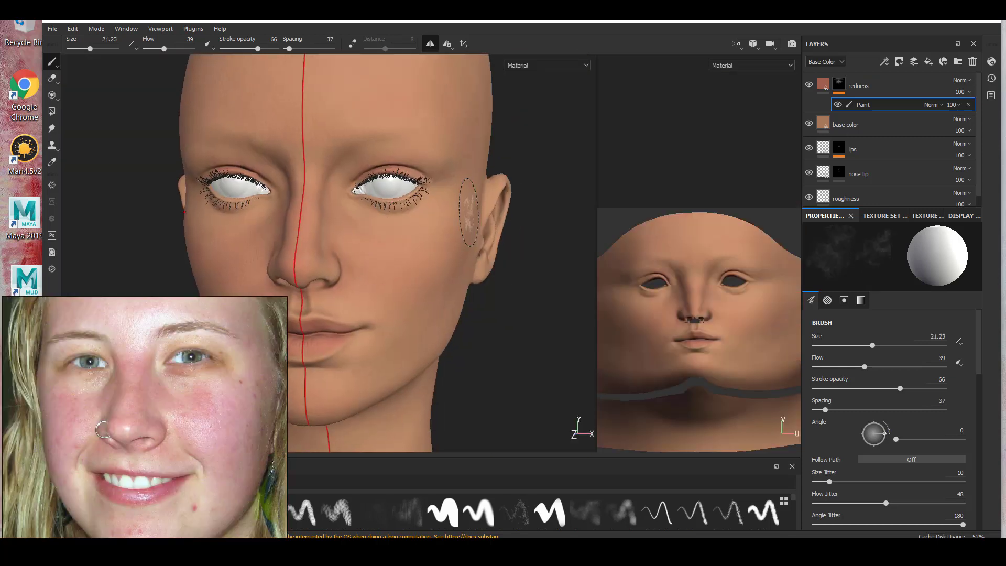
- Adjust the base color layer's fill to a slightly lighter, pinker skin tone
click(880, 126)
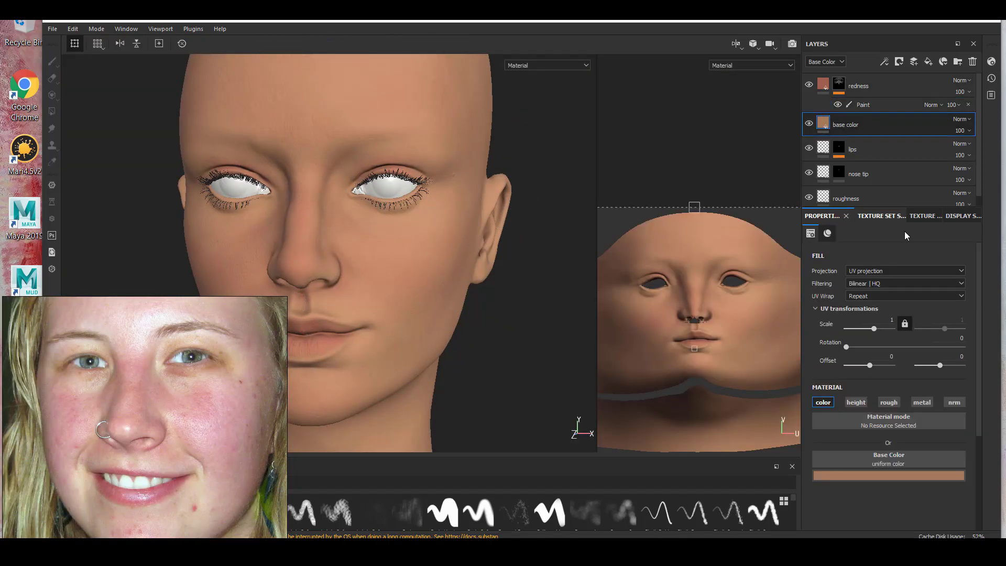
click(888, 475)
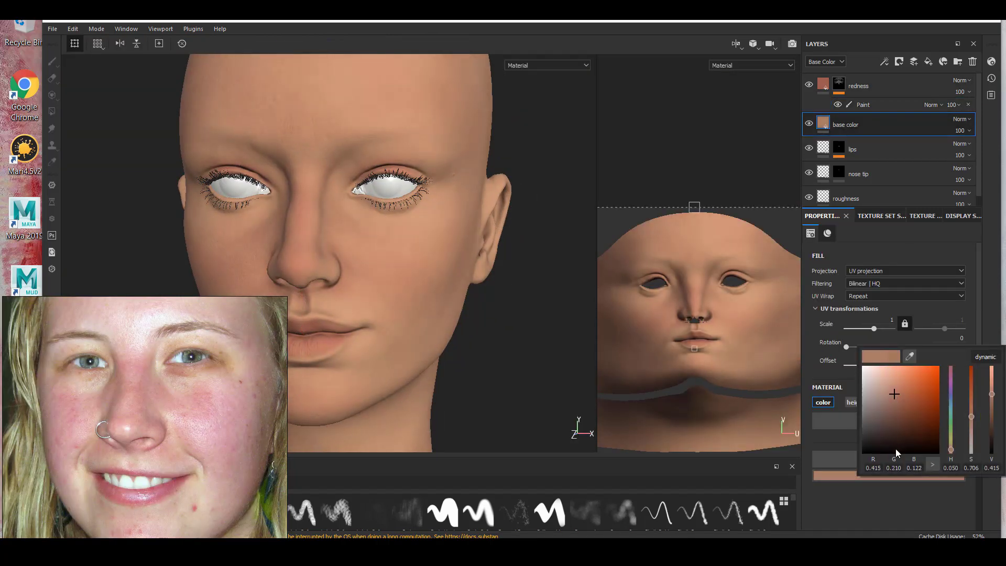
click(891, 105)
mouse_move(384, 272)
alt+mouse_down()
mouse_move(458, 312)
mouse_move(528, 321)
mouse_move(382, 315)
alt+mouse_up()
alt+drag(471, 319, 390, 328)
mouse_move(390, 327)
alt+right_down()
mouse_move(393, 372)
mouse_move(397, 341)
alt+right_up()
- Duplicate the base color layer above redness and set the original's color to hue 0.050, saturation 0.683 and value 0.466
click(871, 131)
key(ctrl+d)
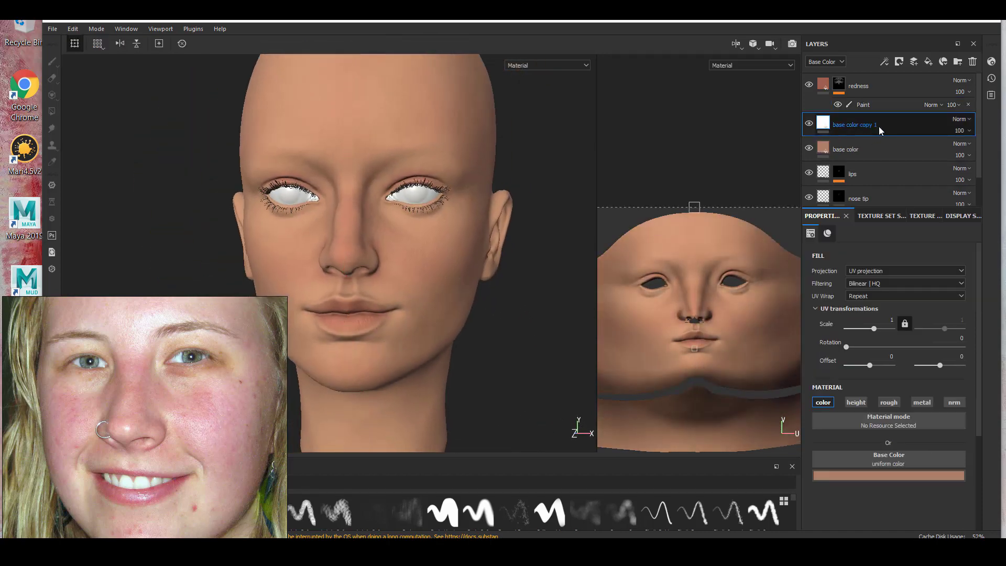
drag(879, 126, 880, 79)
click(859, 149)
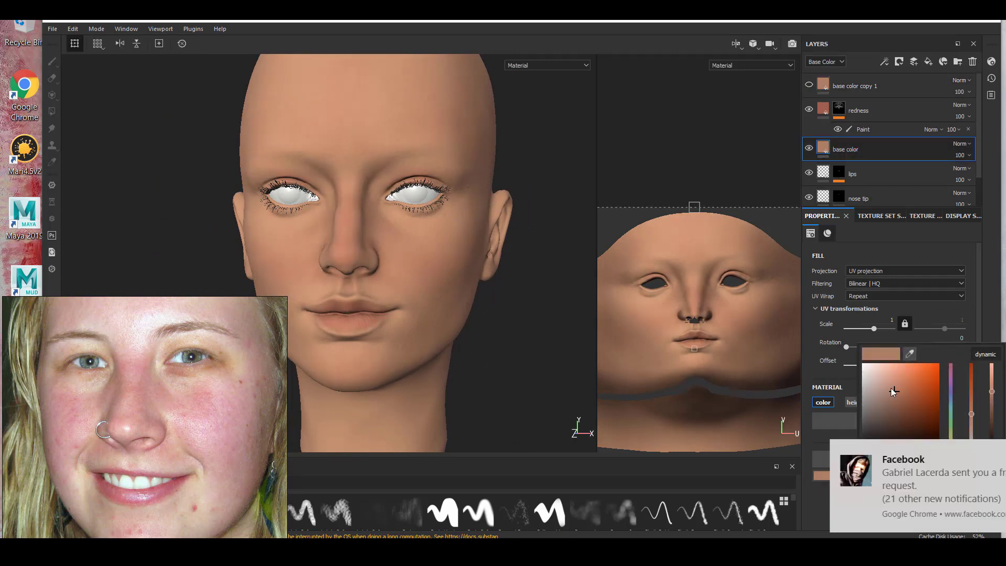
click(901, 475)
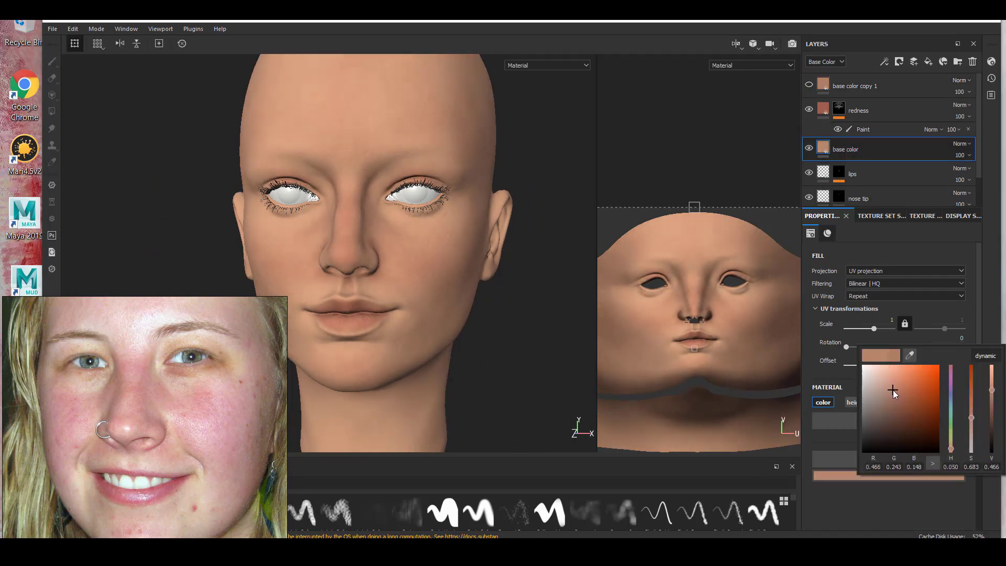
- Darken the duplicated layer's base color to a redder brown and compare the face with the layer off and on
click(877, 90)
click(870, 86)
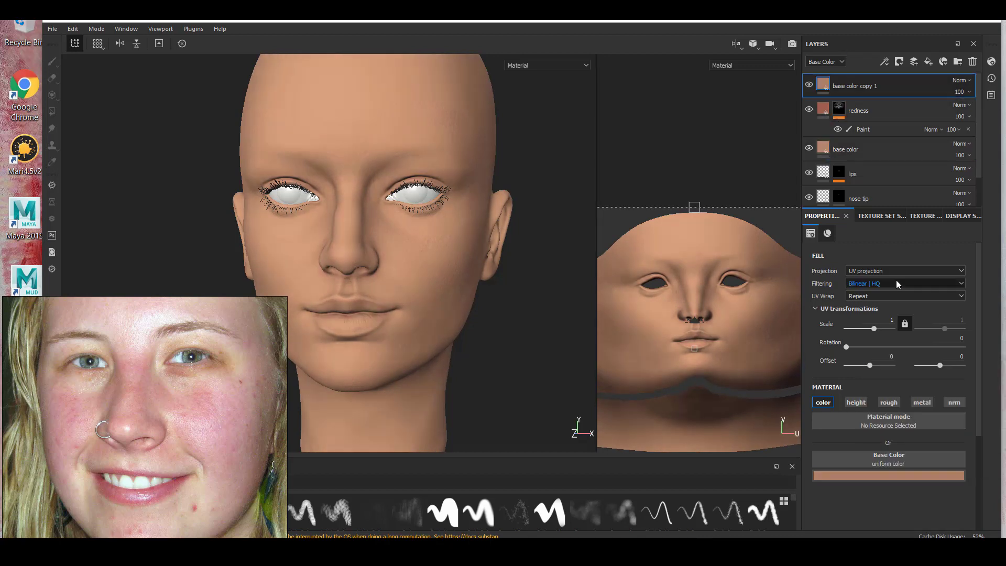
click(878, 475)
drag(893, 397, 896, 404)
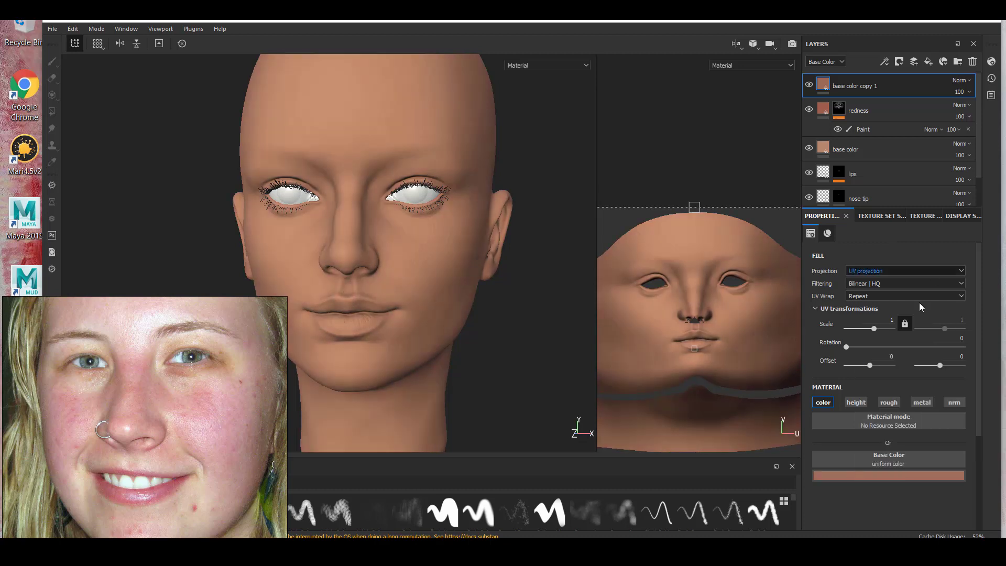
click(809, 85)
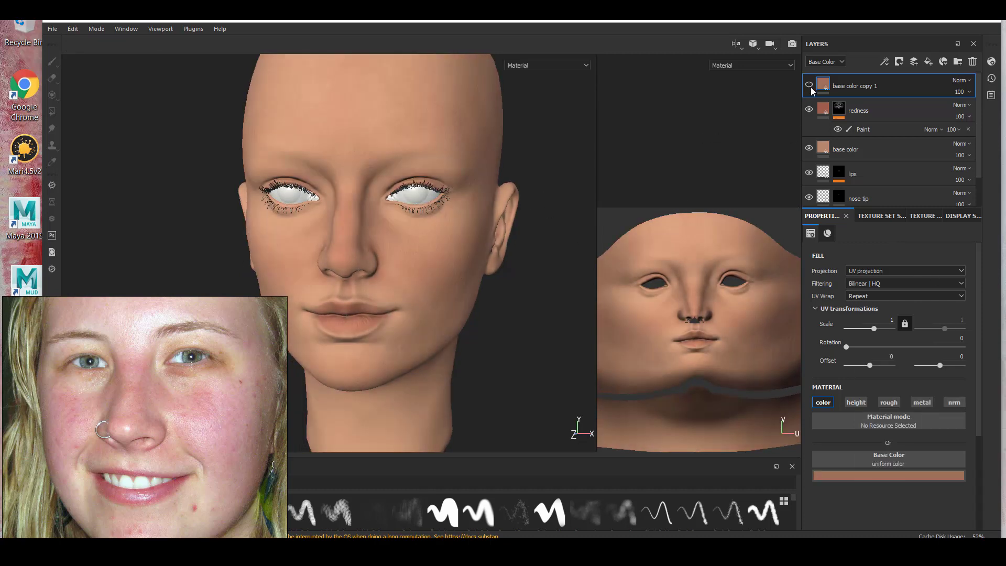
click(809, 86)
- Rename the duplicated base color layer "darker eyes"
double_click(851, 86)
text(darker)
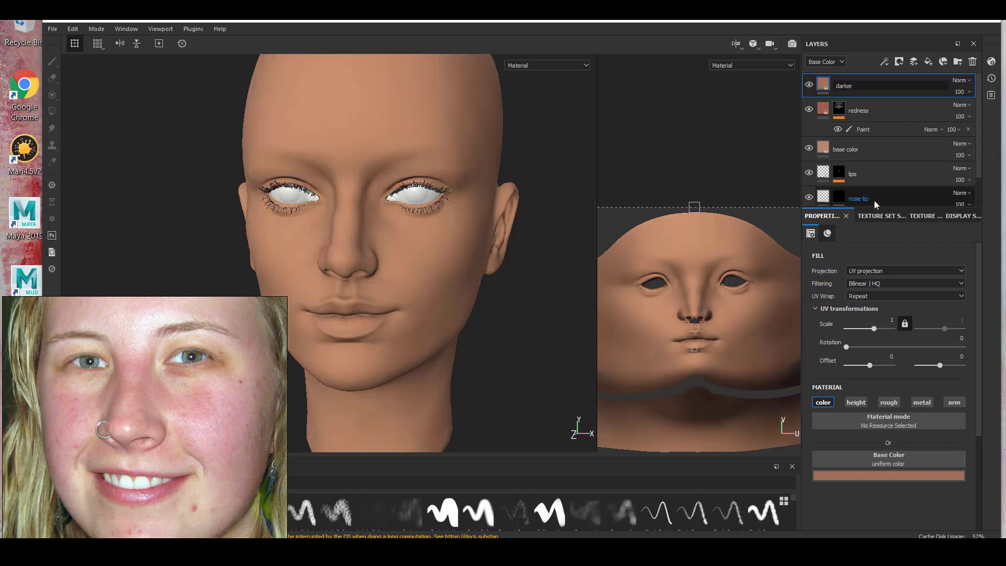
text( base)
key(Return)
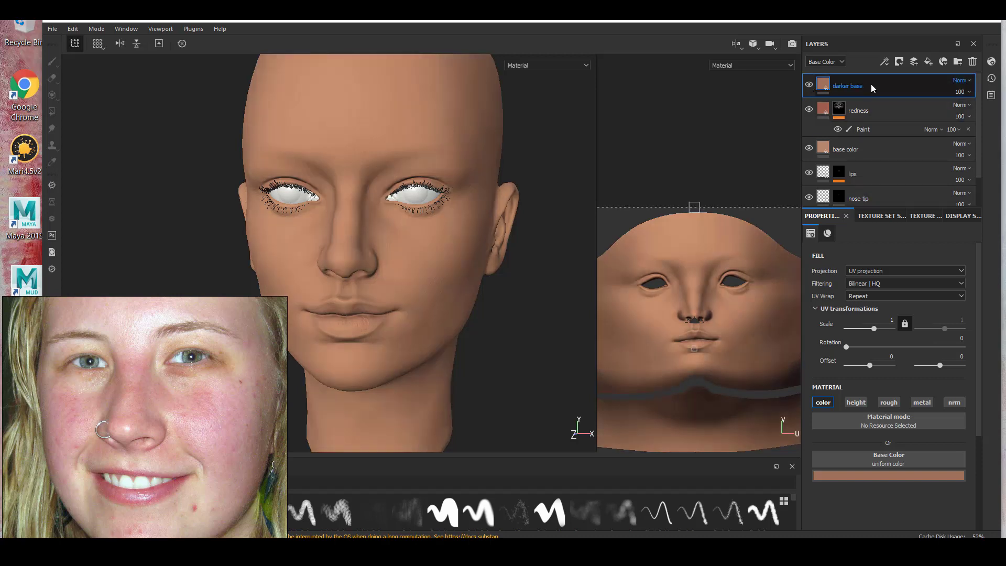
double_click(872, 91)
text(darker eyes)
key(Return)
- Add a black mask with a paint effect to the darker eyes layer
right_click(885, 89)
click(897, 101)
right_click(838, 84)
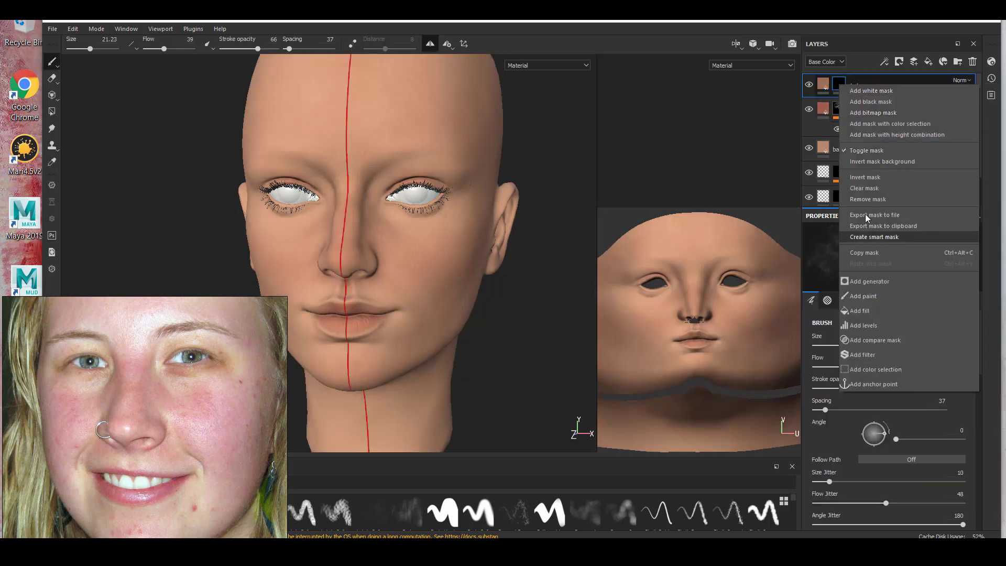
click(874, 296)
- Paint the darker tone around the eyes in the darker eyes mask with brush size 6.34 and spacing 23
scroll(382, 288, up, 5)
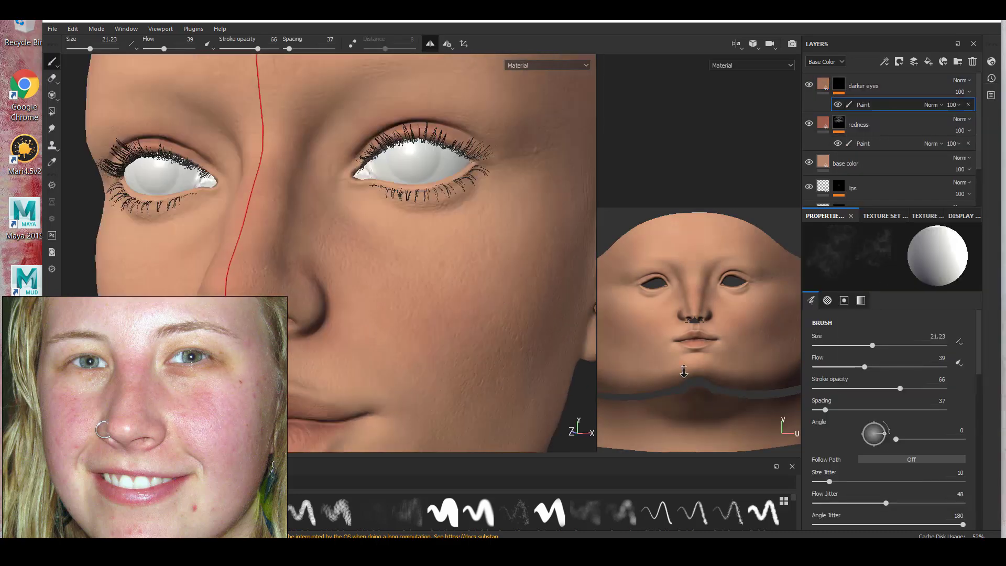
click(83, 49)
alt+drag(454, 250, 322, 262)
click(80, 49)
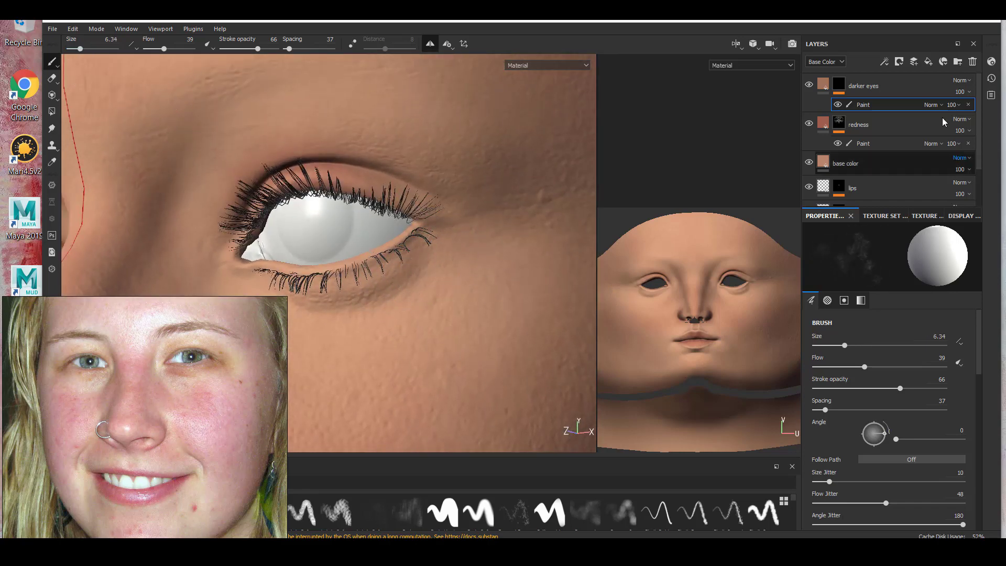
mouse_move(375, 294)
alt+mouse_down()
mouse_move(415, 253)
mouse_move(359, 270)
alt+mouse_up()
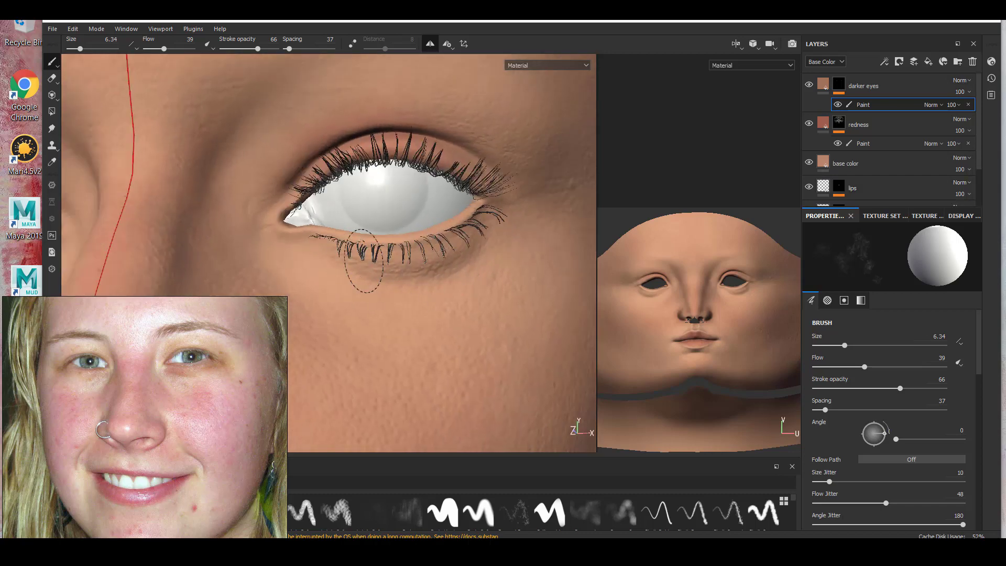
drag(825, 409, 821, 409)
alt+drag(443, 233, 494, 242)
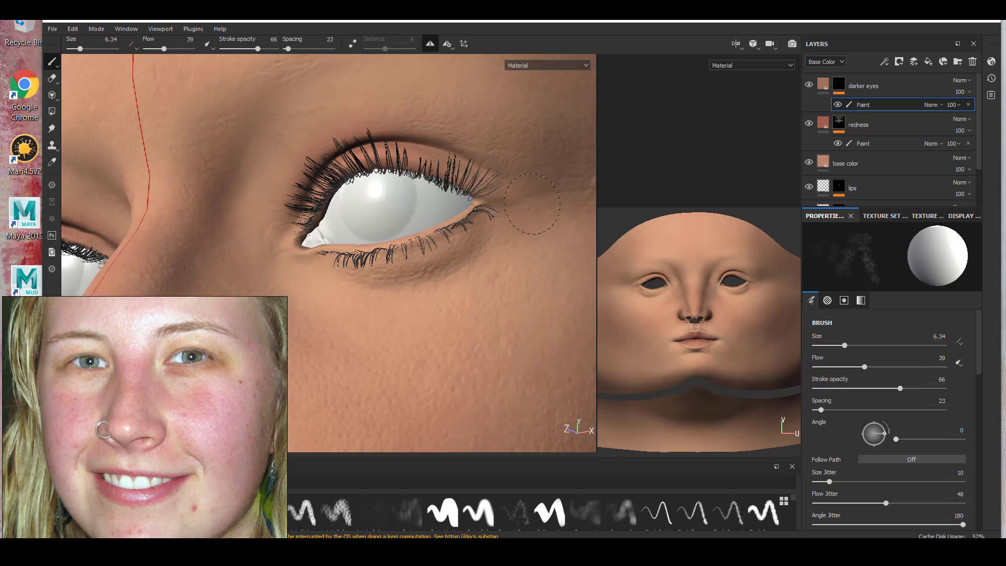
alt+drag(413, 267, 382, 267)
alt+middle_drag(749, 319, 716, 330)
scroll(682, 354, up, 6)
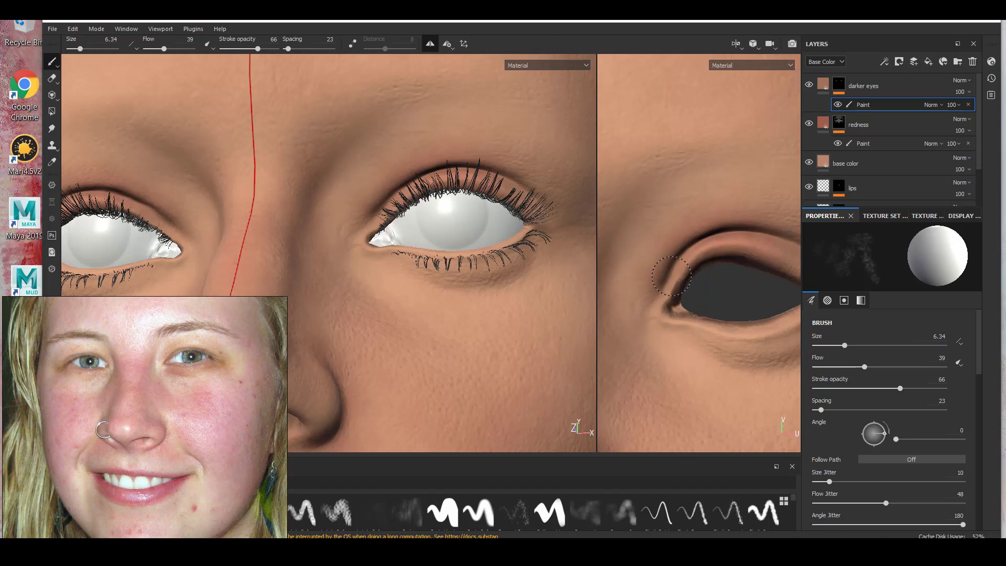
alt+middle_drag(415, 310, 457, 215)
scroll(460, 314, down, 5)
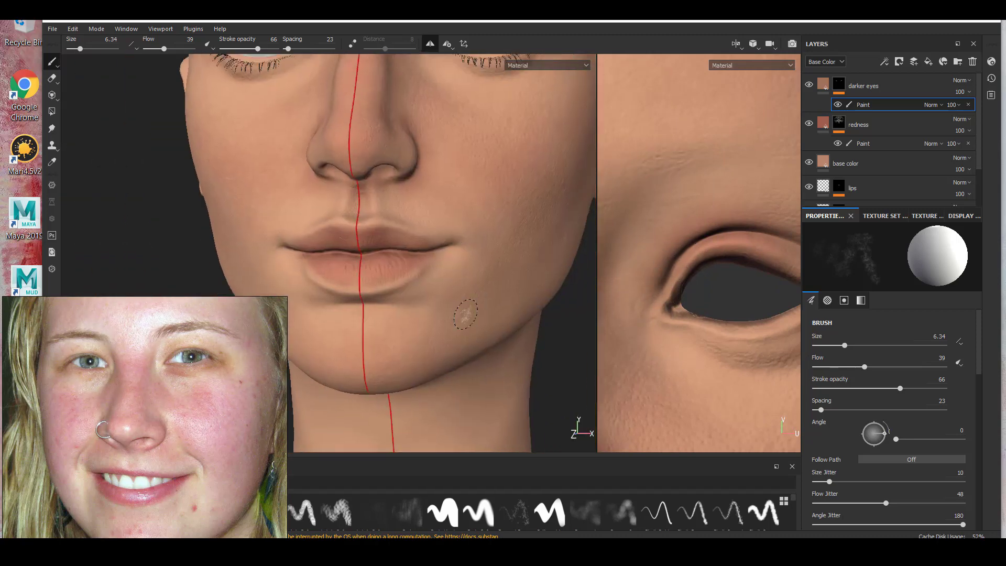
middle_drag(458, 328, 417, 367)
scroll(445, 325, up, 4)
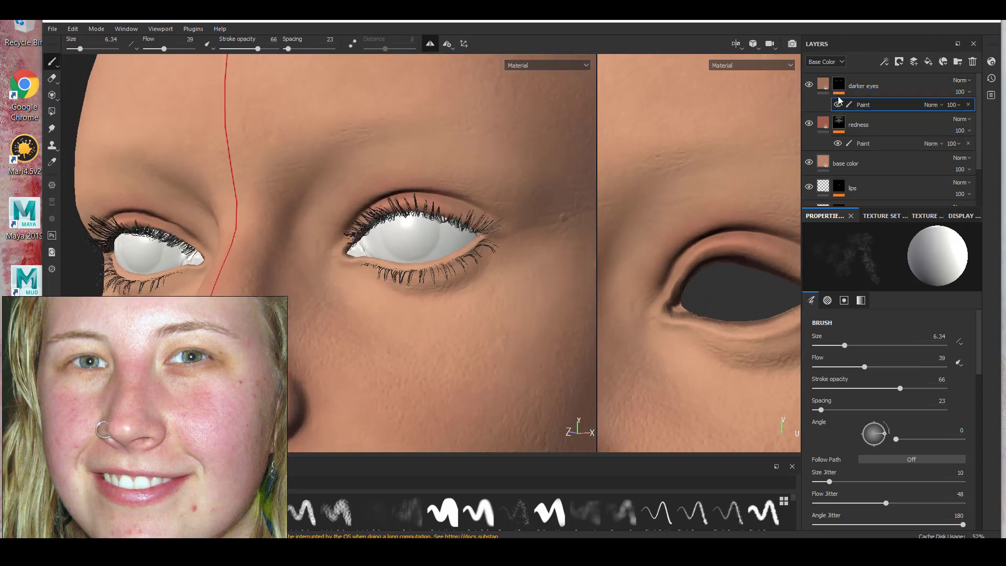
- Shift the darker eyes fill to a deeper reddish brown and return to its mask's paint effect around the eyes
click(863, 86)
click(890, 474)
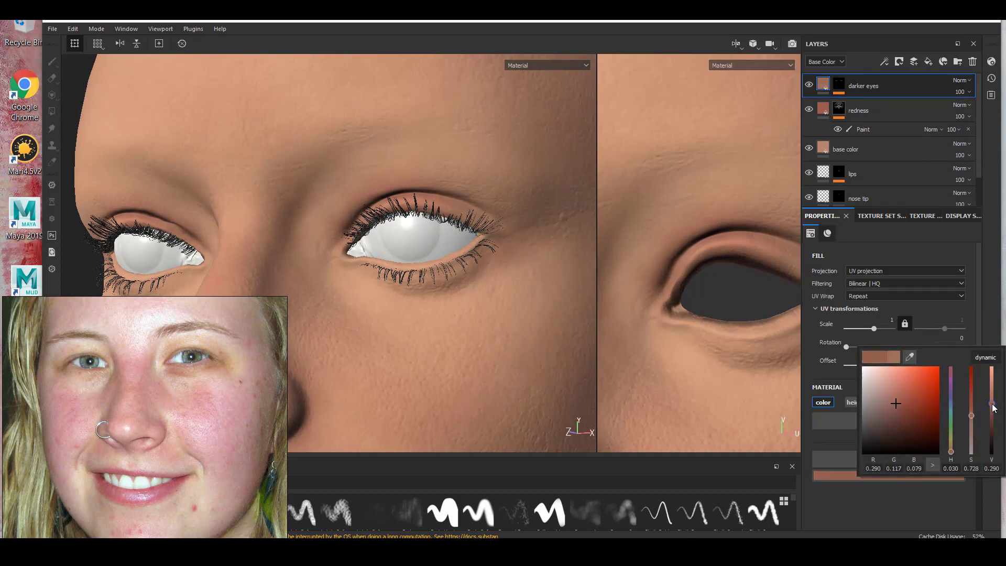
click(839, 83)
click(870, 107)
mouse_move(485, 272)
alt+mouse_down()
mouse_move(444, 281)
mouse_move(413, 257)
alt+mouse_up()
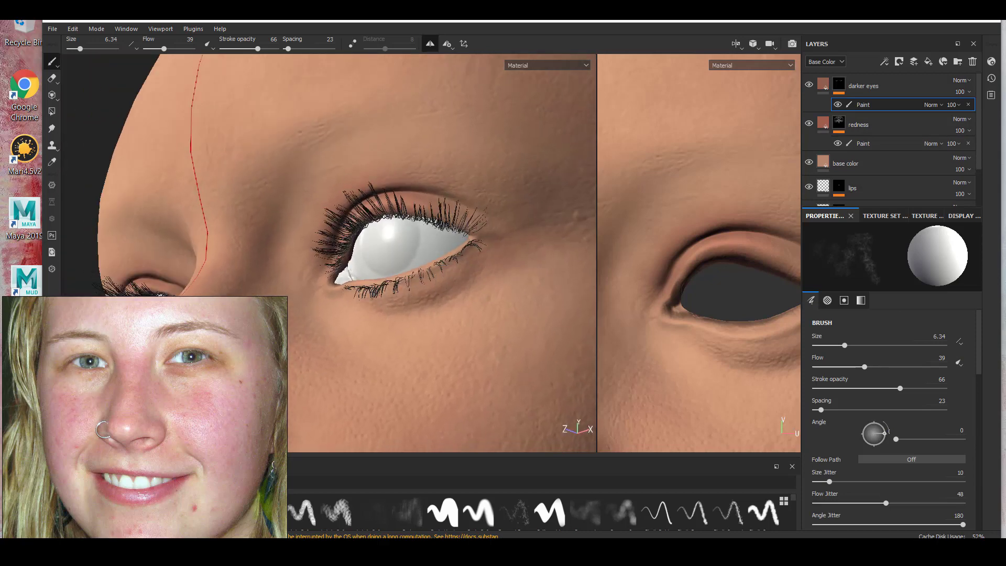
scroll(487, 257, up, 1)
mouse_move(479, 263)
alt+mouse_down()
mouse_move(393, 299)
mouse_move(348, 276)
alt+mouse_up()
scroll(415, 283, down, 5)
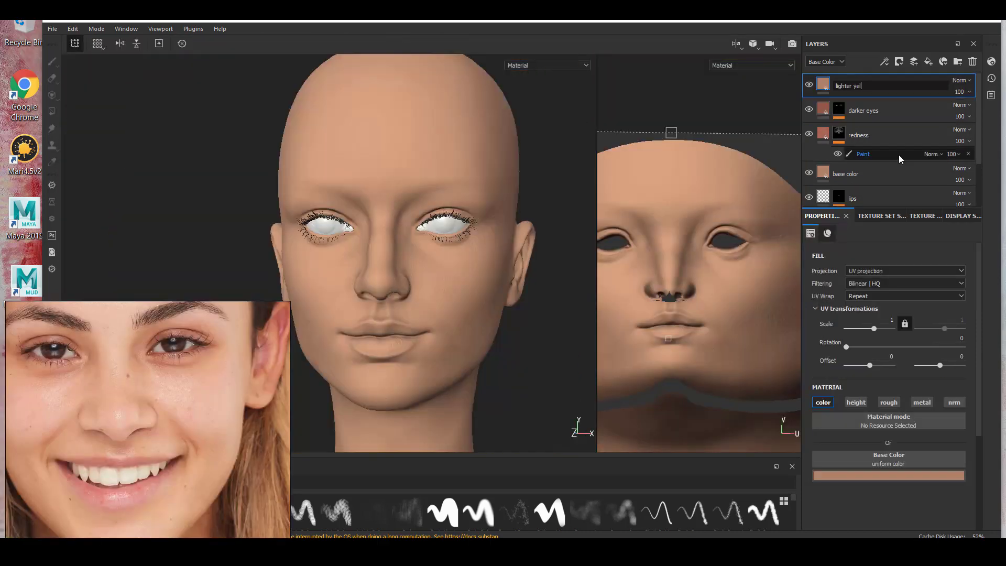
- Set the lighter yellow layer's base color to hue 0.055, saturation 0.683 and value 0.520
click(910, 477)
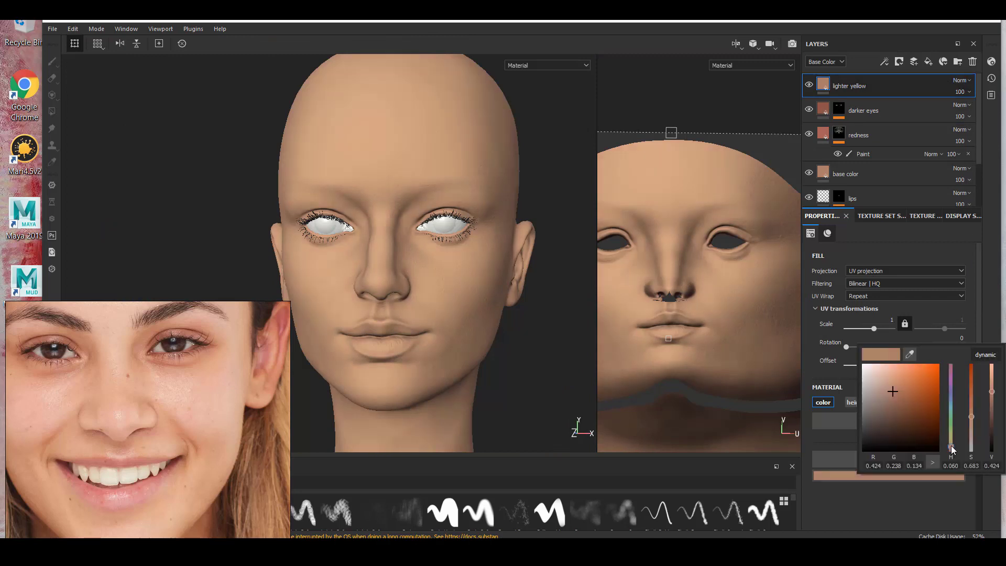
click(951, 448)
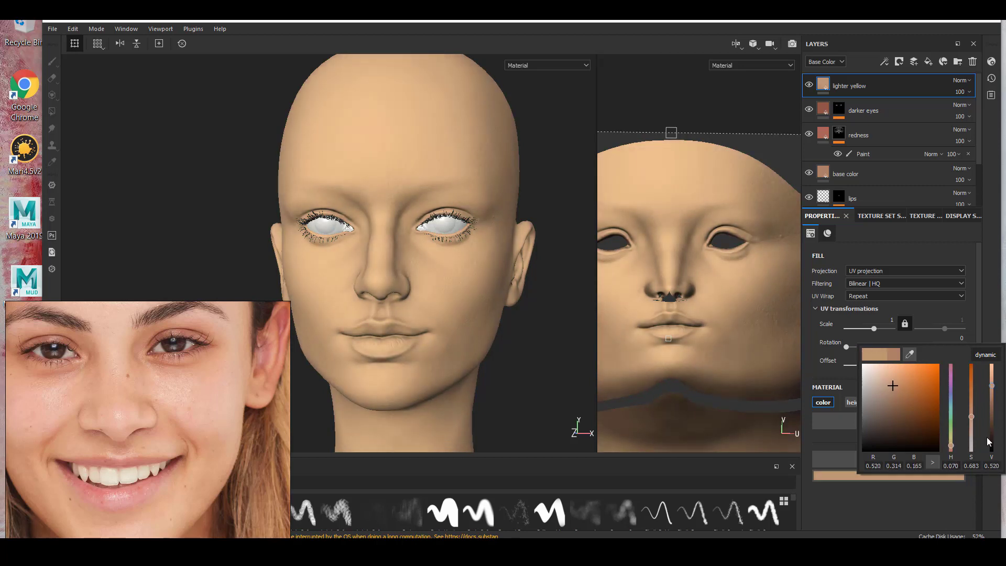
text(55)
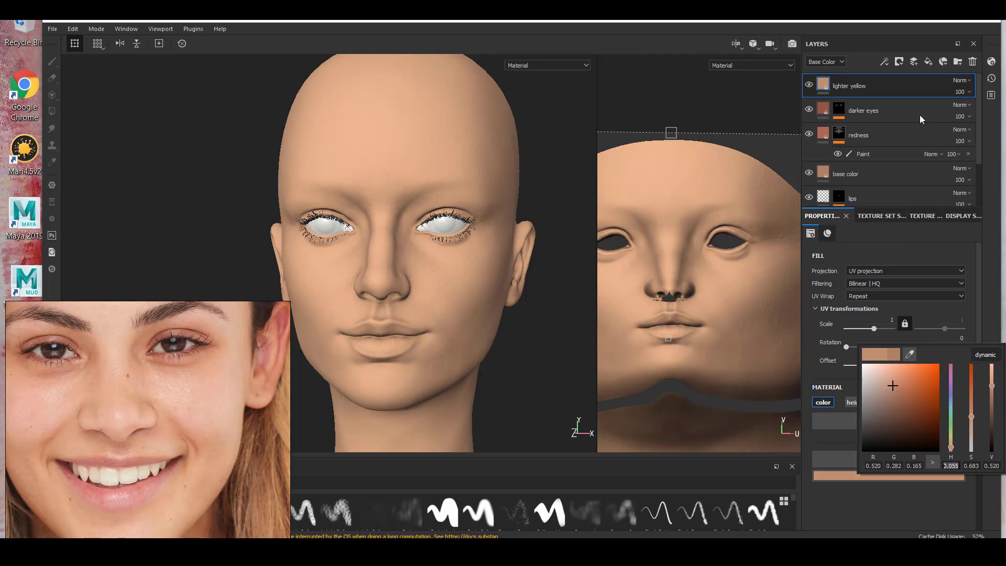
- Add a black mask with a paint effect to the lighter yellow layer
right_click(874, 85)
click(854, 89)
right_click(840, 83)
click(864, 193)
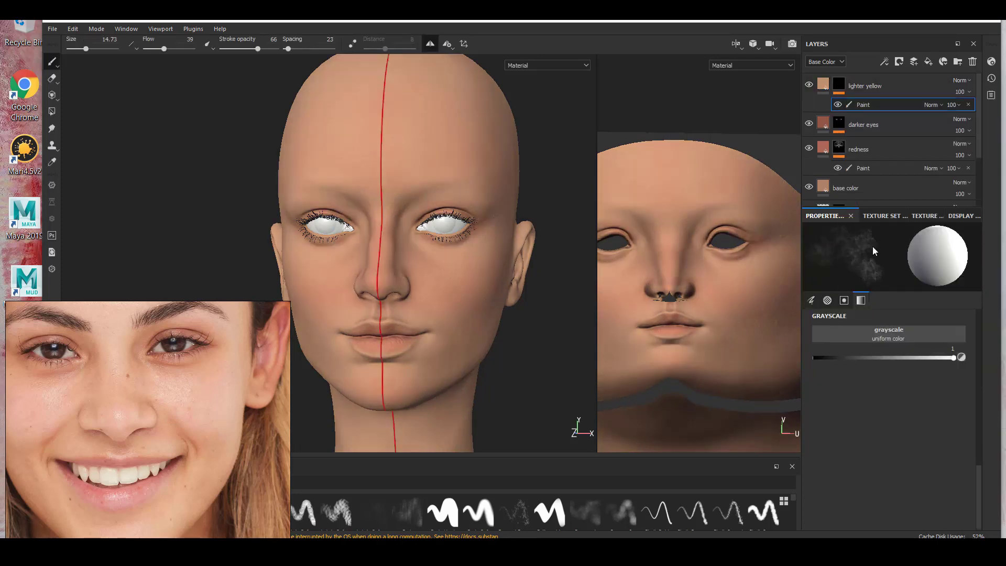
- Paint lighter yellow onto the face with brush size 15.58, reduced to 11.54 for closer areas, and undo the last dab near the brow
mouse_move(379, 267)
alt+mouse_down()
mouse_move(341, 274)
mouse_move(411, 290)
alt+mouse_up()
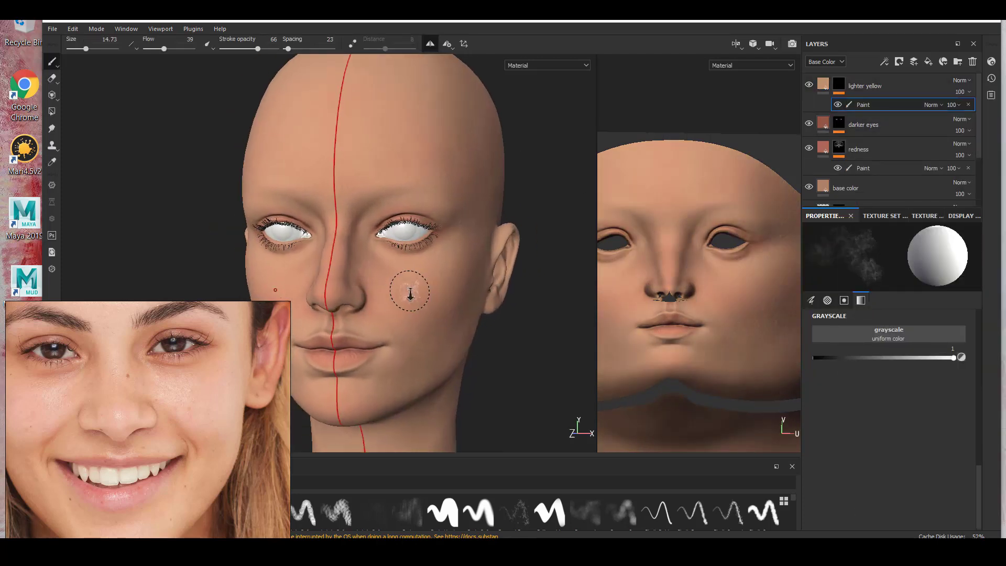
click(86, 48)
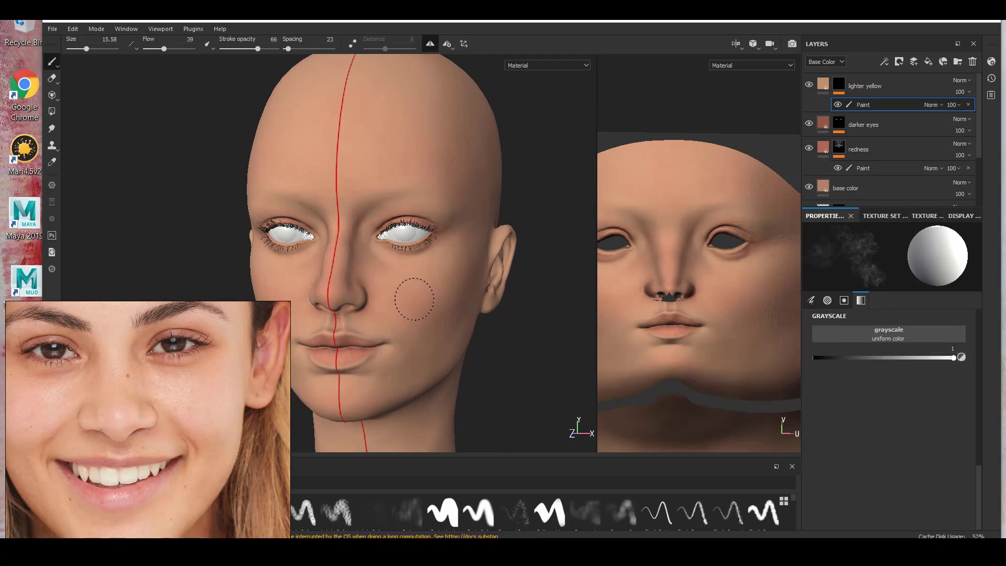
mouse_move(425, 286)
alt+mouse_down()
mouse_move(415, 317)
mouse_move(422, 288)
alt+mouse_up()
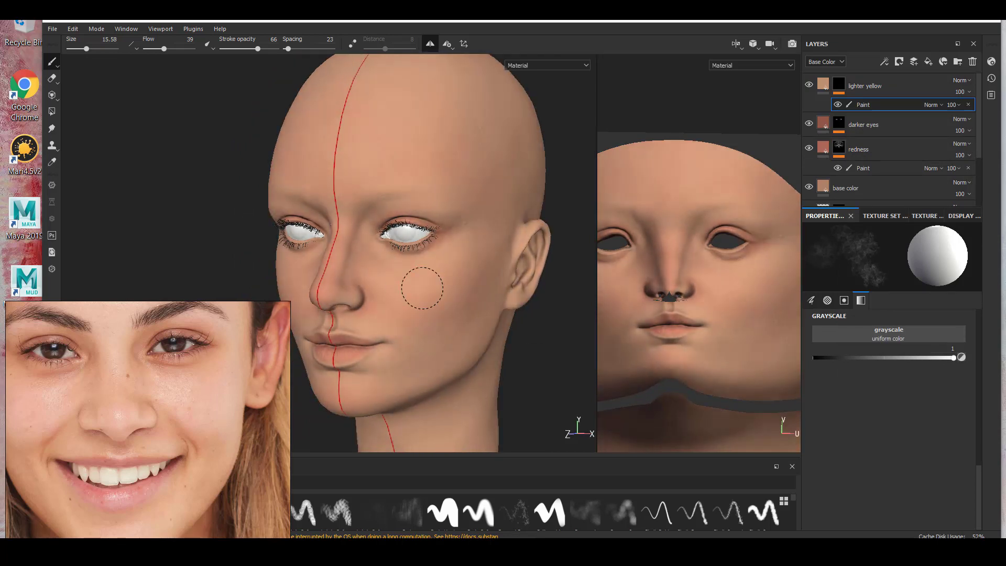
scroll(351, 343, up, 6)
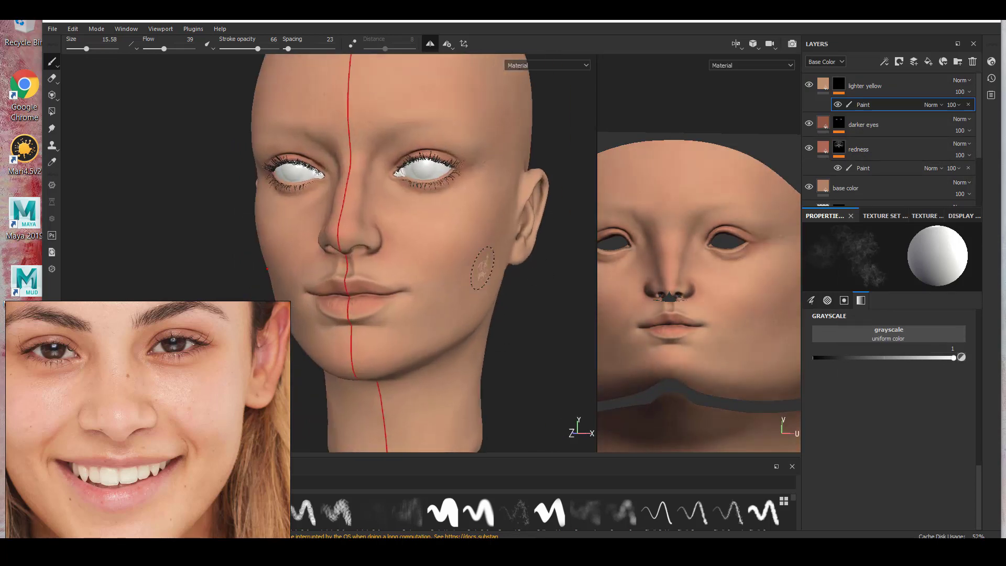
click(85, 49)
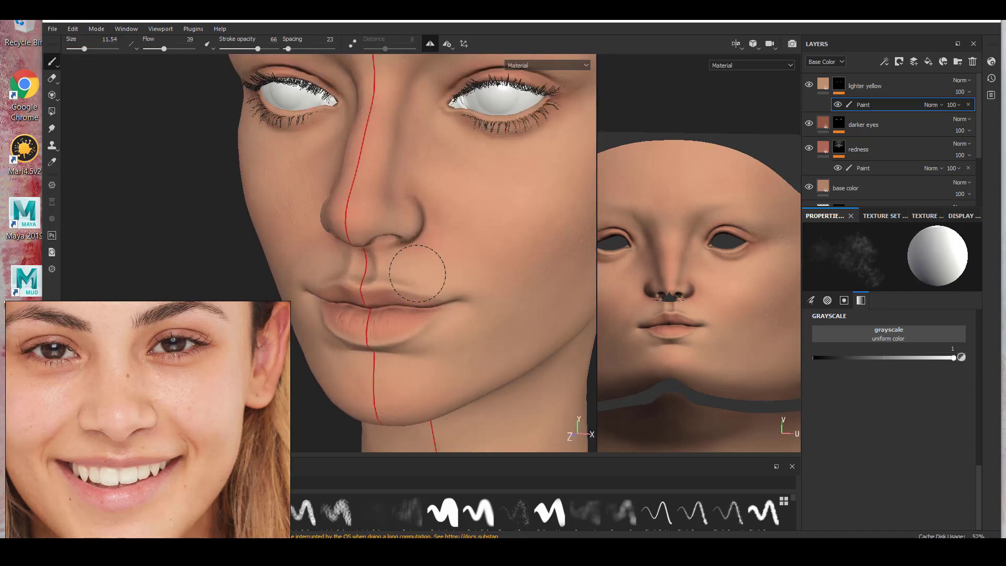
mouse_move(466, 341)
alt+mouse_down()
mouse_move(478, 274)
mouse_move(496, 291)
alt+mouse_up()
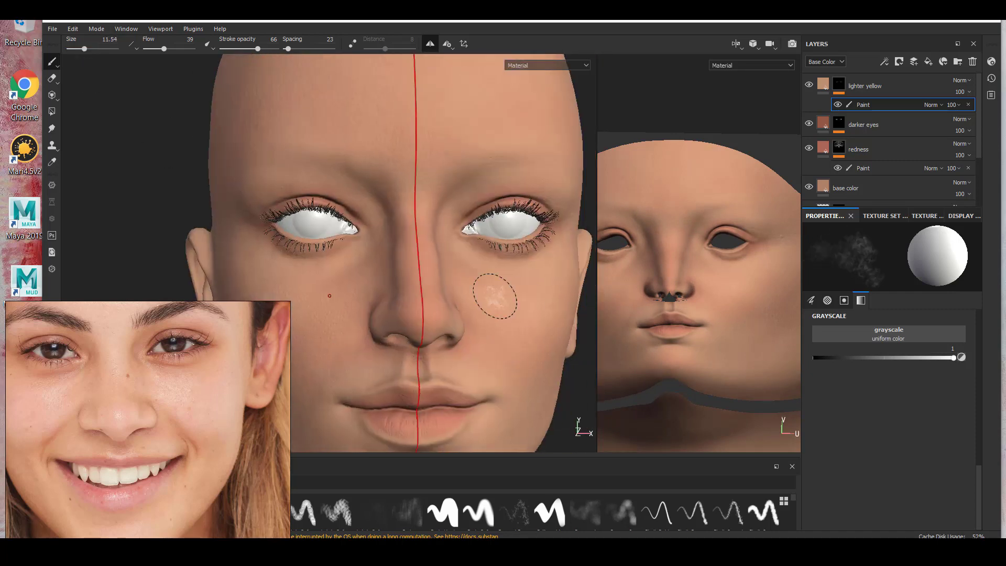
click(396, 166)
key(ctrl+z)
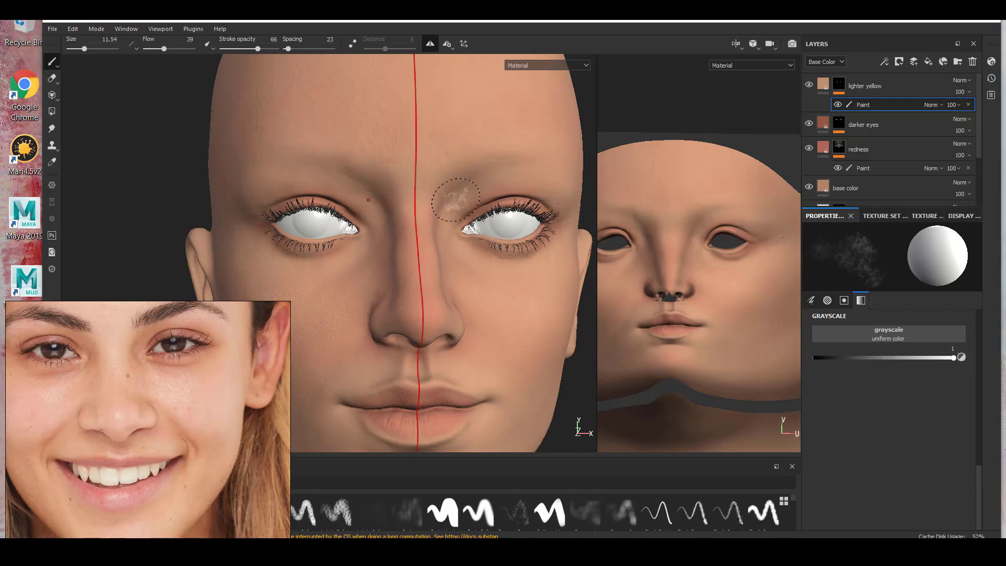
- Examine the lighter yellow areas of the face from several angles and check them against the reference photos
alt+drag(455, 200, 462, 156)
alt+drag(509, 207, 419, 223)
alt+right_drag(503, 261, 450, 293)
alt+drag(450, 293, 487, 298)
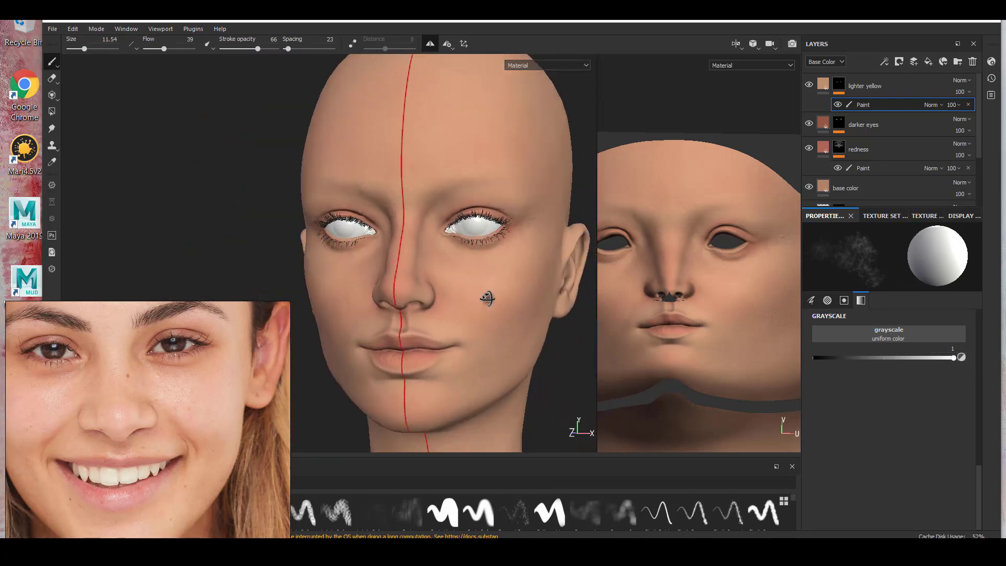
alt+right_drag(487, 299, 529, 293)
alt+right_drag(419, 314, 472, 293)
scroll(94, 490, down, 8)
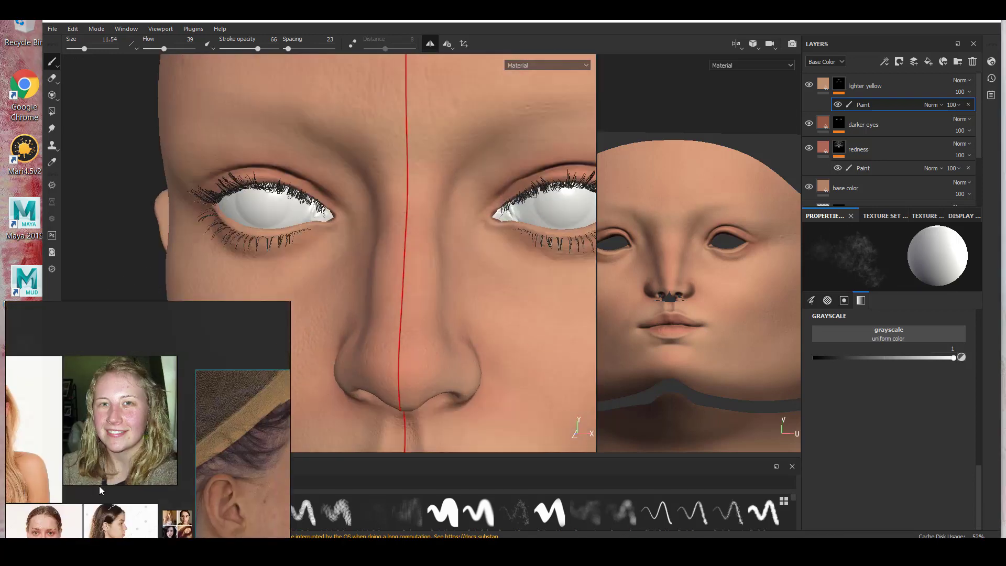
- Examine the reference face photos for skin tone variation around the eyes, nose, cheeks and lips
scroll(132, 453, up, 8)
middle_drag(159, 455, 140, 488)
alt+drag(478, 193, 438, 240)
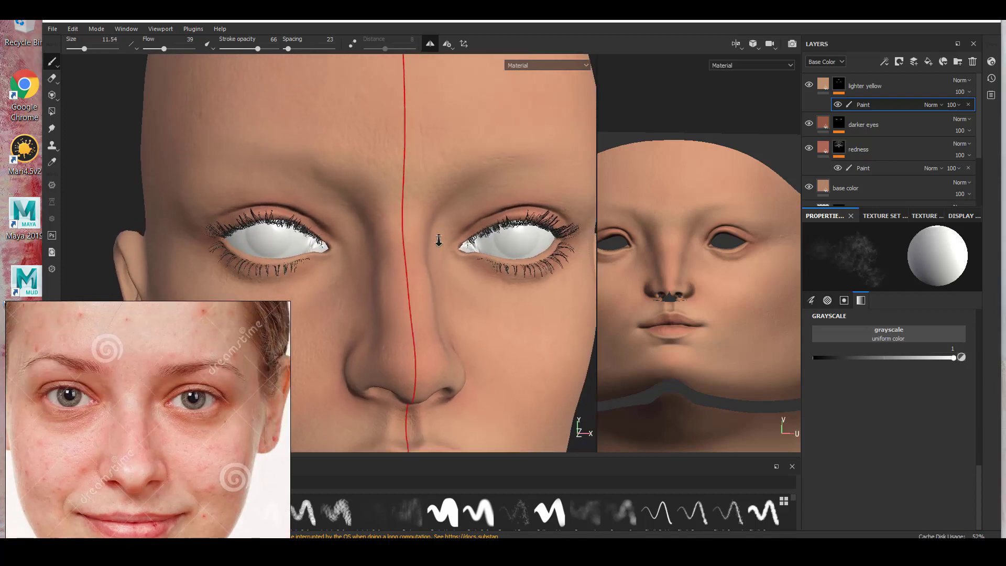
alt+right_drag(437, 240, 457, 244)
scroll(153, 509, down, 6)
scroll(149, 502, up, 5)
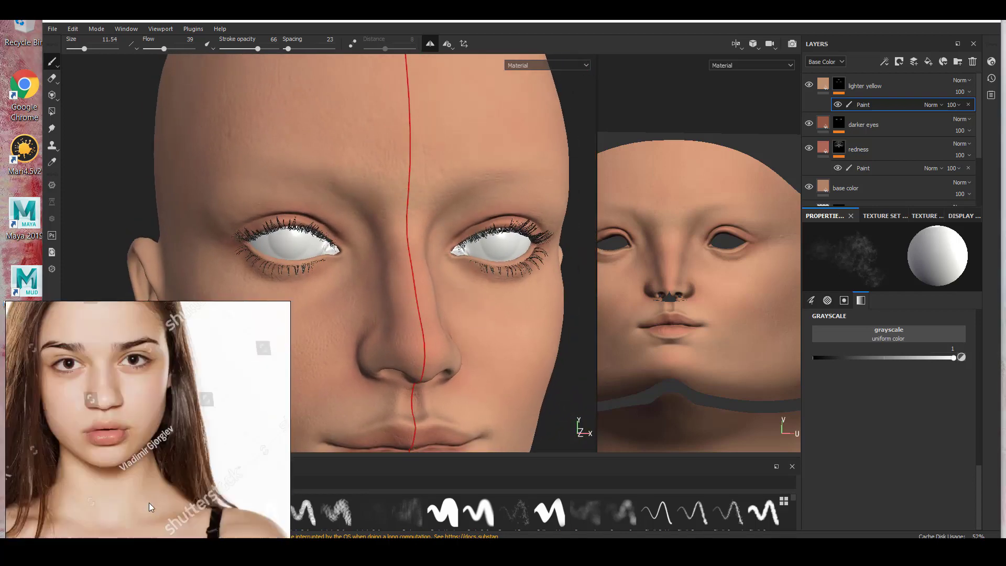
scroll(168, 505, down, 5)
scroll(176, 421, up, 6)
scroll(123, 485, up, 3)
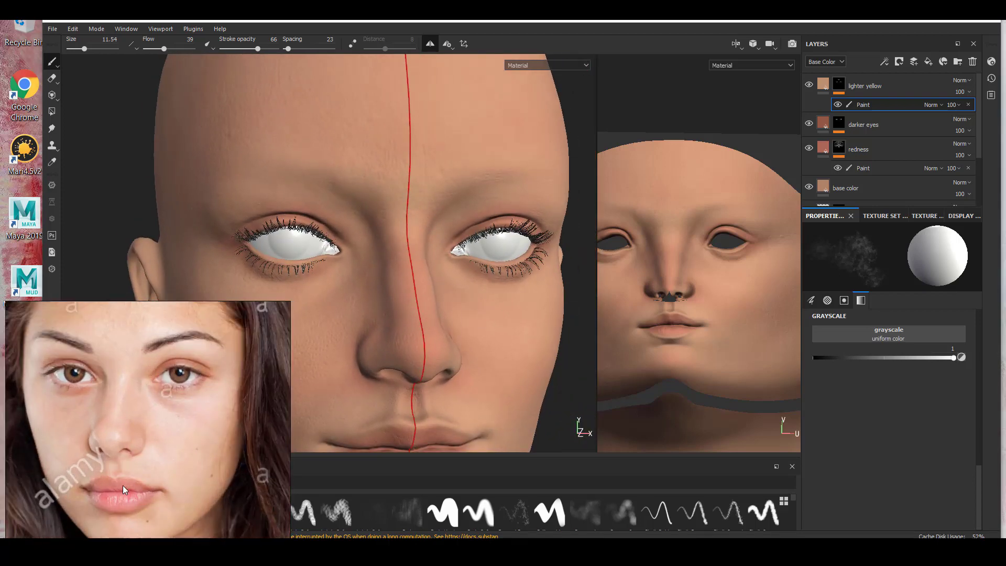
- Paint the lighter yellow layer's mask over the cheeks with brush size 14.73, working around the face symmetrically
alt+drag(443, 265, 384, 271)
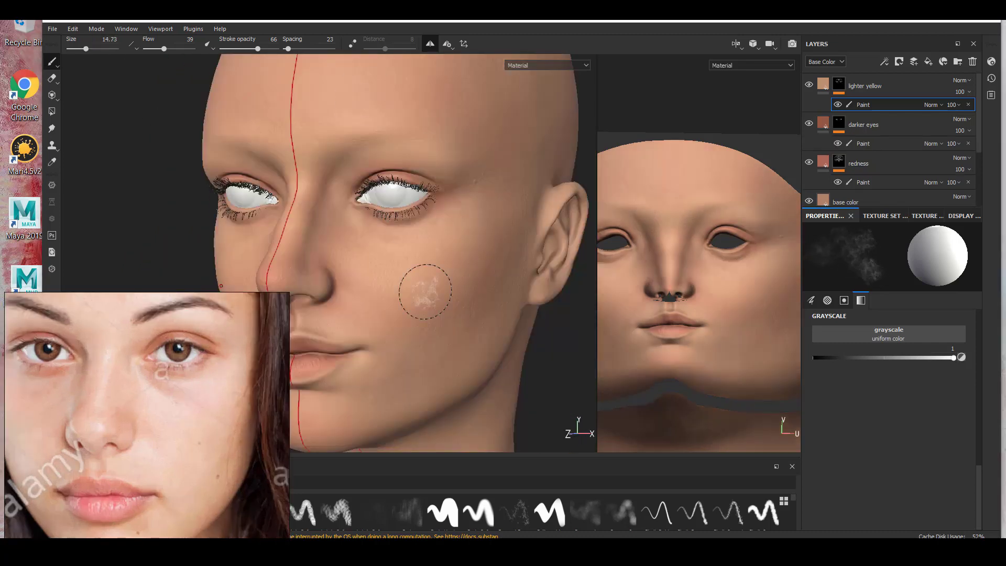
alt+drag(427, 288, 383, 286)
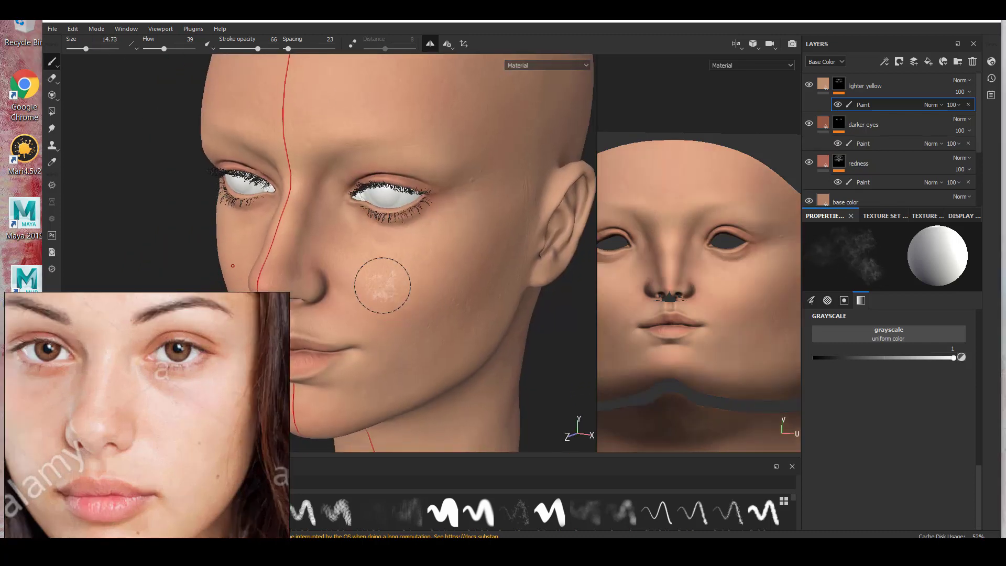
alt+drag(438, 310, 422, 324)
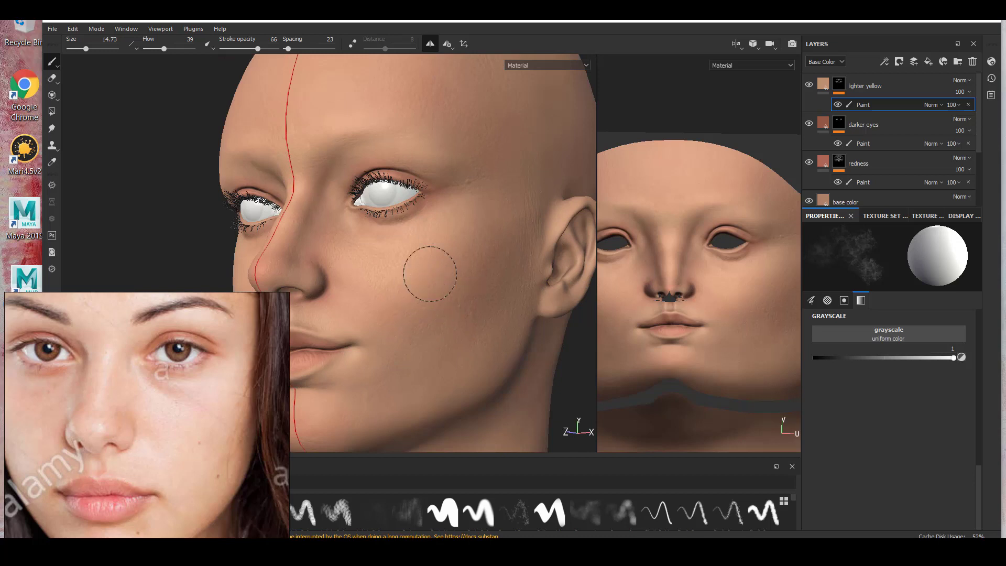
mouse_move(463, 291)
alt+mouse_down()
mouse_move(385, 282)
mouse_move(428, 272)
alt+mouse_up()
mouse_move(396, 316)
alt+mouse_down()
mouse_move(458, 285)
mouse_move(404, 360)
mouse_move(520, 292)
mouse_move(422, 303)
mouse_move(398, 330)
mouse_move(332, 298)
alt+mouse_up()
alt+drag(425, 372, 411, 345)
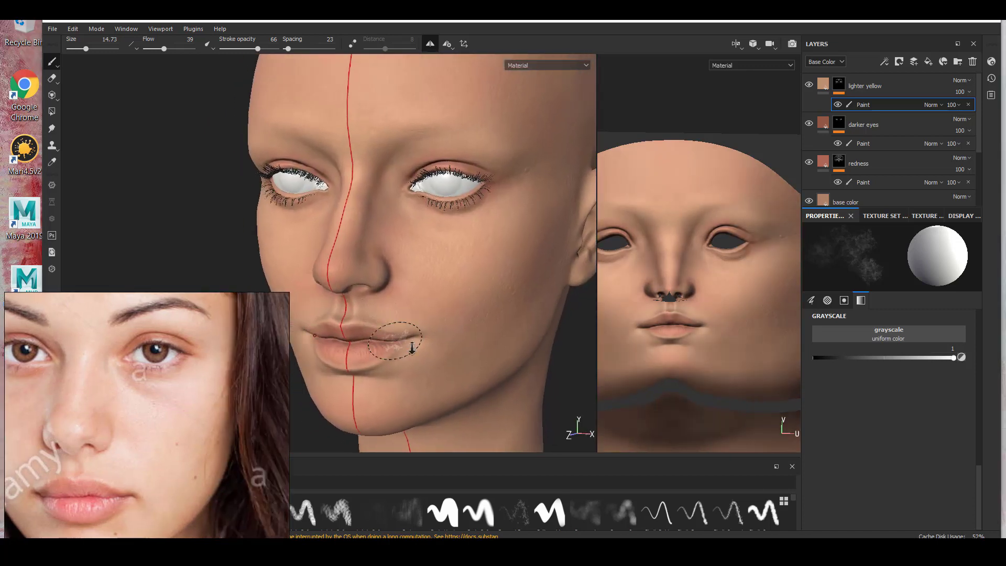
alt+right_drag(410, 345, 446, 335)
- Reduce the brush size to 10.1 and paint the lighter yellow tone around the mouth corners and adjacent cheek
drag(91, 50, 84, 49)
alt+drag(375, 286, 417, 316)
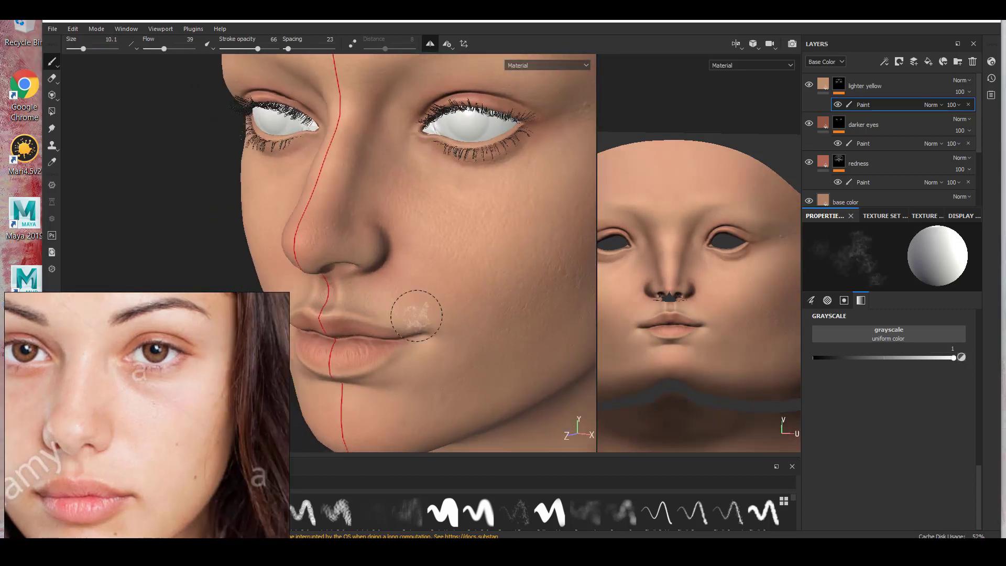
alt+drag(476, 305, 375, 290)
alt+right_drag(530, 295, 498, 303)
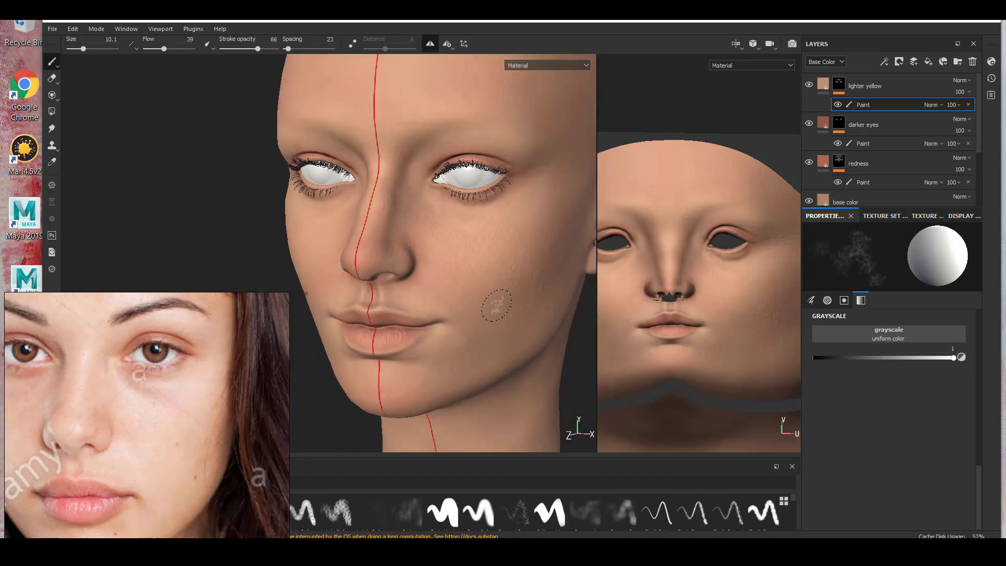
alt+drag(539, 297, 512, 288)
- Enlarge the brush to 13.89 and blend the lighter yellow tone across the lower cheeks
drag(83, 49, 85, 49)
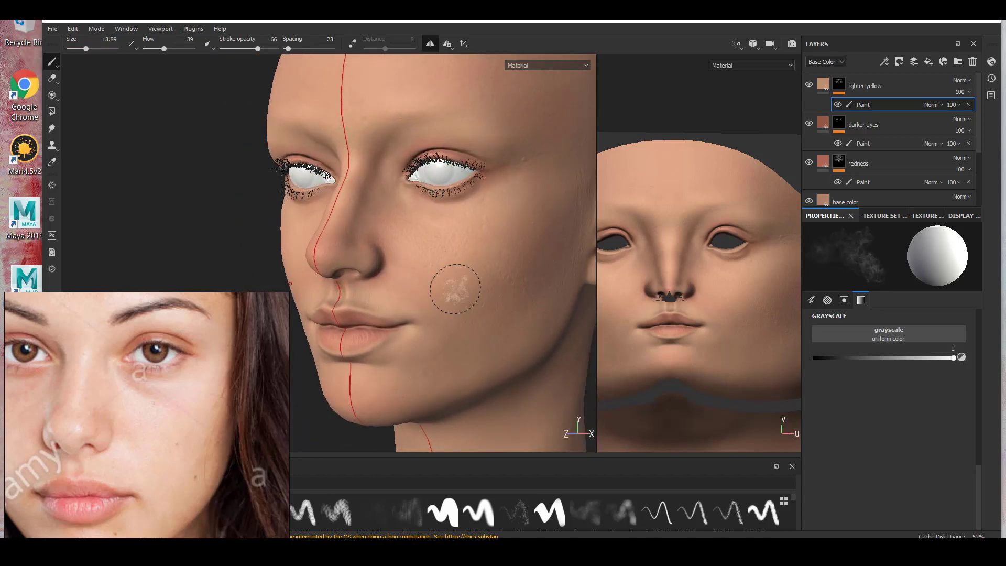
alt+drag(514, 322, 380, 291)
mouse_move(464, 342)
alt+mouse_down()
mouse_move(451, 299)
mouse_move(499, 297)
alt+mouse_up()
alt+drag(443, 275, 523, 314)
alt+right_drag(524, 314, 498, 297)
alt+drag(498, 298, 498, 333)
alt+right_drag(498, 332, 628, 348)
alt+right_drag(461, 299, 516, 304)
alt+drag(451, 316, 460, 332)
- Paint the darker eyes layer's mask beneath and around the eyes with brush size 6.34
click(877, 141)
alt+right_drag(446, 262, 487, 267)
mouse_move(482, 257)
alt+mouse_down()
mouse_move(472, 273)
mouse_move(462, 269)
alt+mouse_up()
ctrl+right_drag(438, 253, 416, 254)
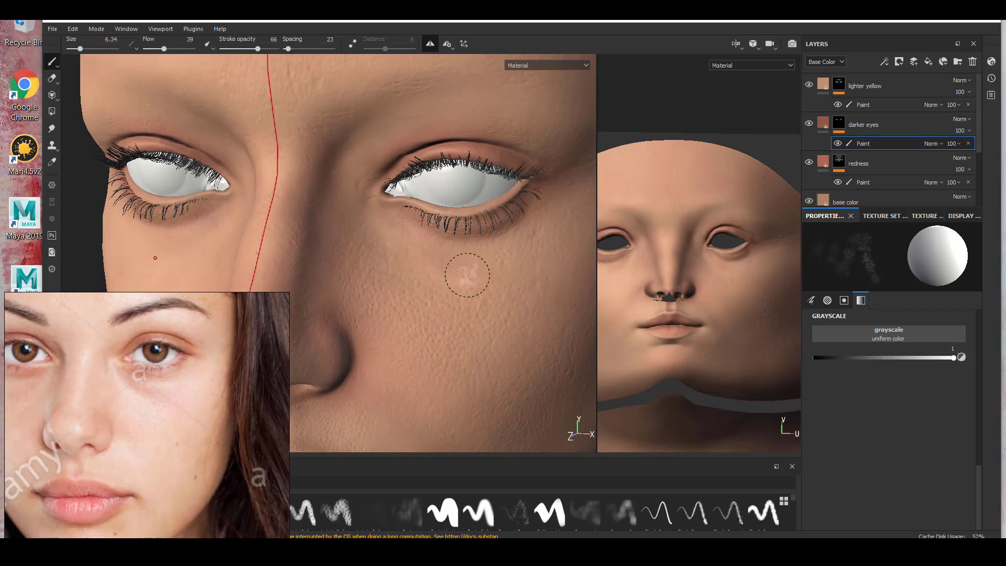
mouse_move(474, 284)
alt+mouse_down()
mouse_move(471, 330)
mouse_move(445, 236)
alt+mouse_up()
alt+right_drag(503, 294, 524, 293)
alt+drag(471, 283, 493, 288)
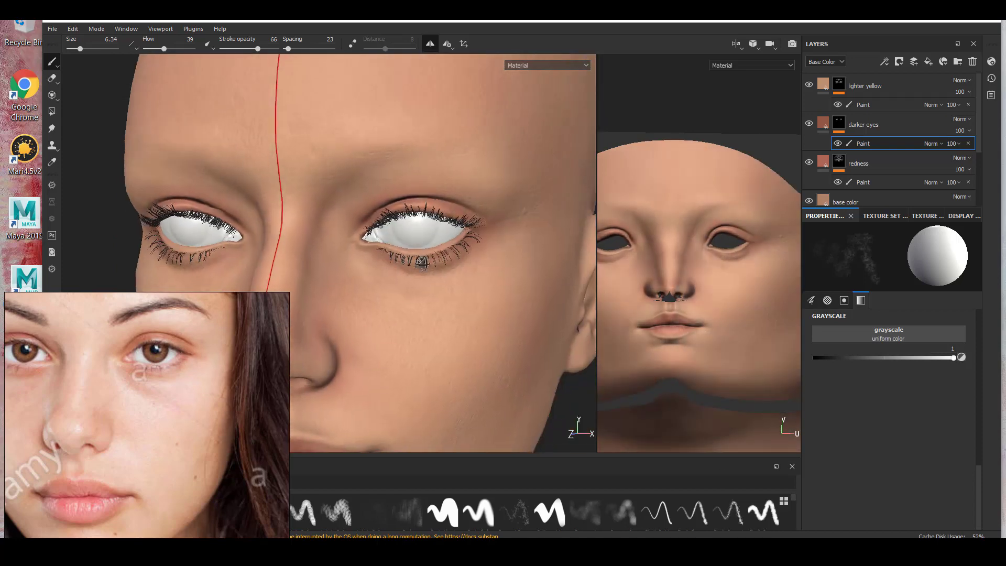
alt+right_drag(471, 293, 435, 288)
alt+middle_drag(414, 298, 545, 309)
alt+right_drag(445, 283, 513, 293)
alt+drag(450, 256, 468, 258)
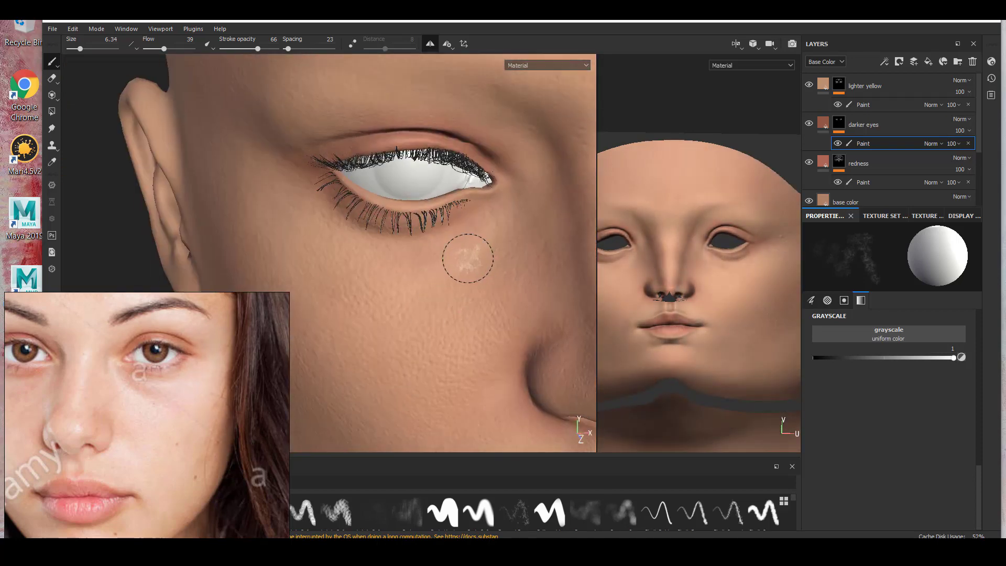
mouse_move(468, 215)
alt+mouse_down()
mouse_move(437, 264)
mouse_move(386, 273)
mouse_move(472, 261)
mouse_move(402, 288)
mouse_move(472, 252)
mouse_move(513, 256)
mouse_move(503, 262)
alt+mouse_up()
- Duplicate the base color layer at the top of the stack and rename the copy bluish
click(869, 104)
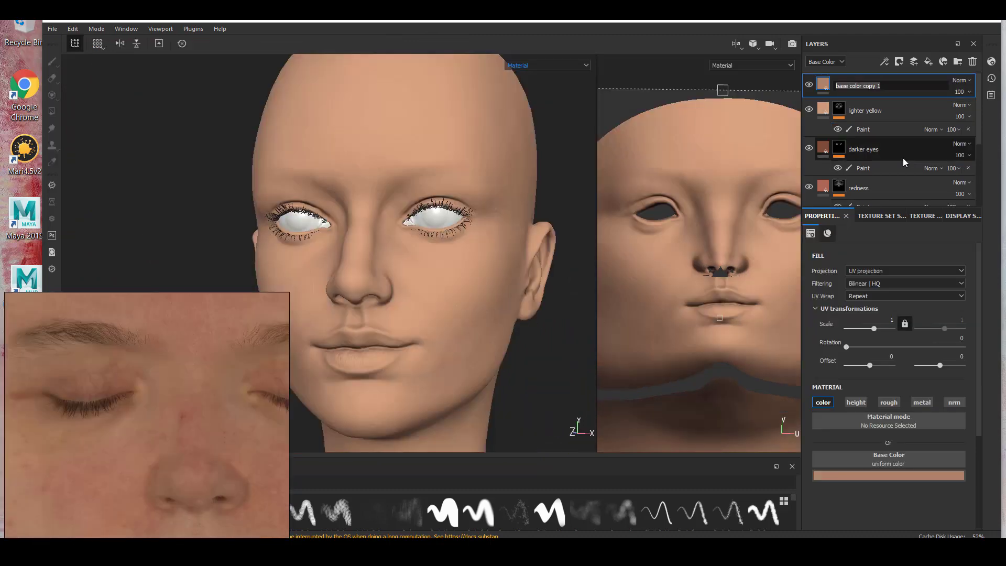
text(bluish)
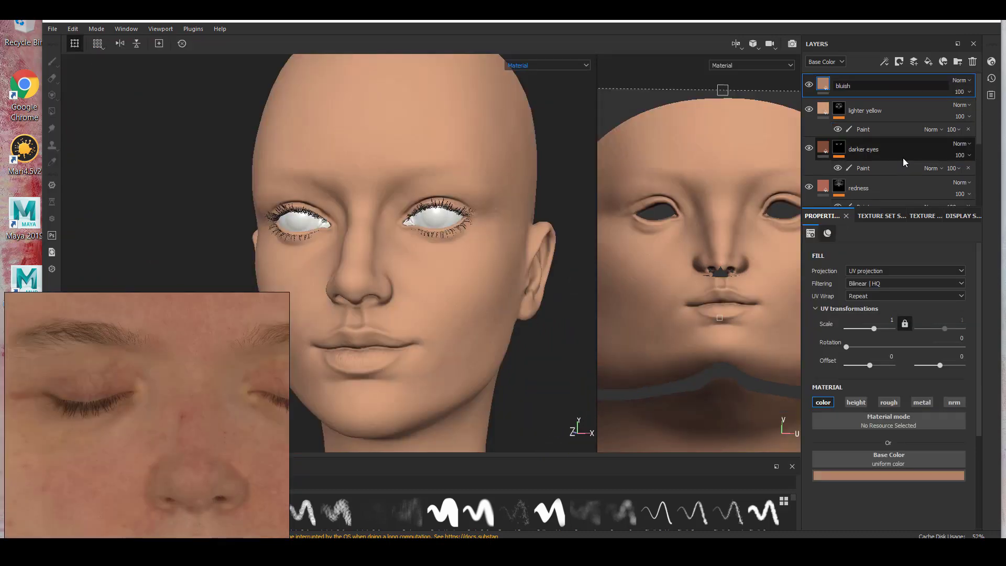
key(Return)
- Set the bluish layer's base color to a muted violet with hue 0.701, saturation 0.498 and value 0.384
click(892, 475)
click(951, 402)
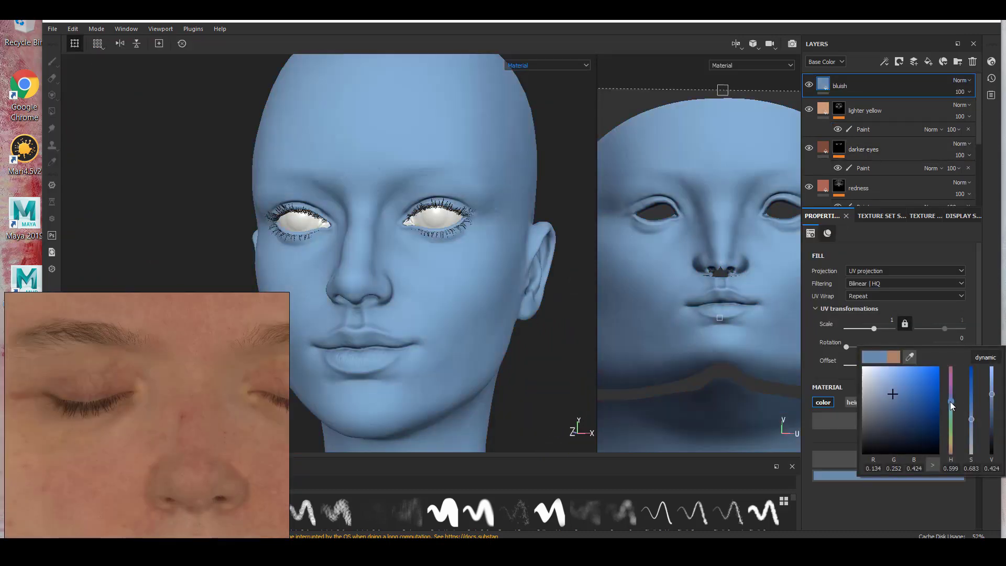
drag(972, 422, 972, 428)
click(951, 395)
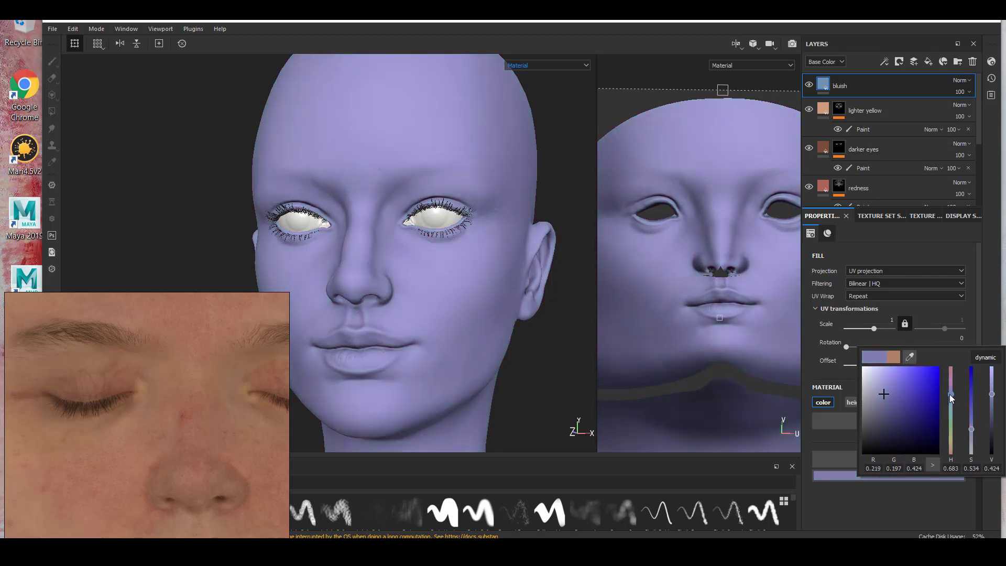
drag(993, 396, 972, 430)
drag(950, 395, 950, 394)
- Add a black mask with a paint effect to the bluish layer
right_click(962, 75)
click(903, 108)
right_click(838, 85)
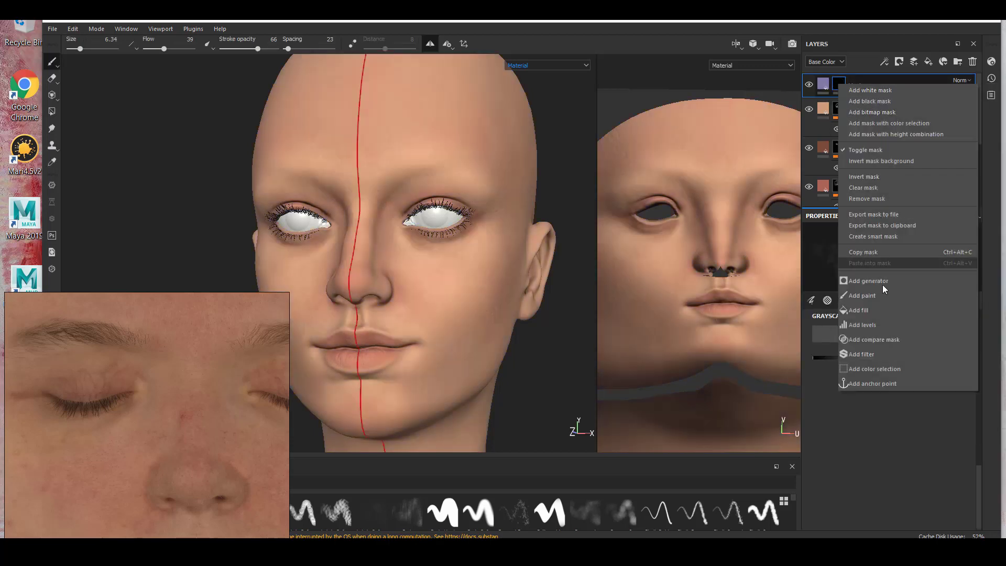
click(880, 295)
- Paint the bluish tone lightly onto the skin between the inner eye corners and the nose bridge
mouse_move(335, 300)
alt+mouse_down()
mouse_move(454, 310)
mouse_move(426, 377)
mouse_move(401, 348)
mouse_move(423, 335)
alt+mouse_up()
scroll(410, 325, up, 5)
alt+middle_drag(410, 325, 443, 269)
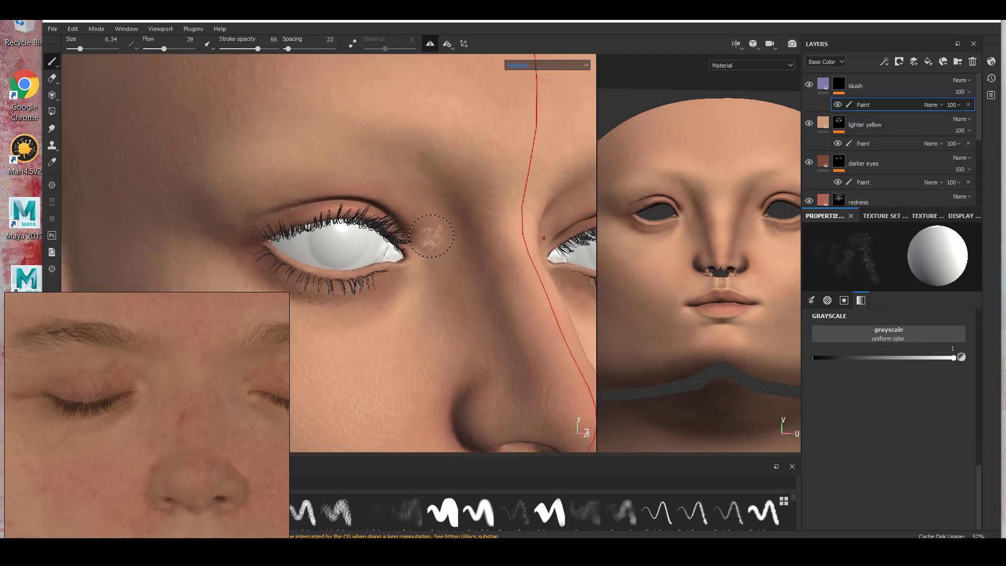
mouse_move(436, 254)
alt+mouse_down()
mouse_move(431, 284)
mouse_move(512, 152)
mouse_move(417, 258)
alt+mouse_up()
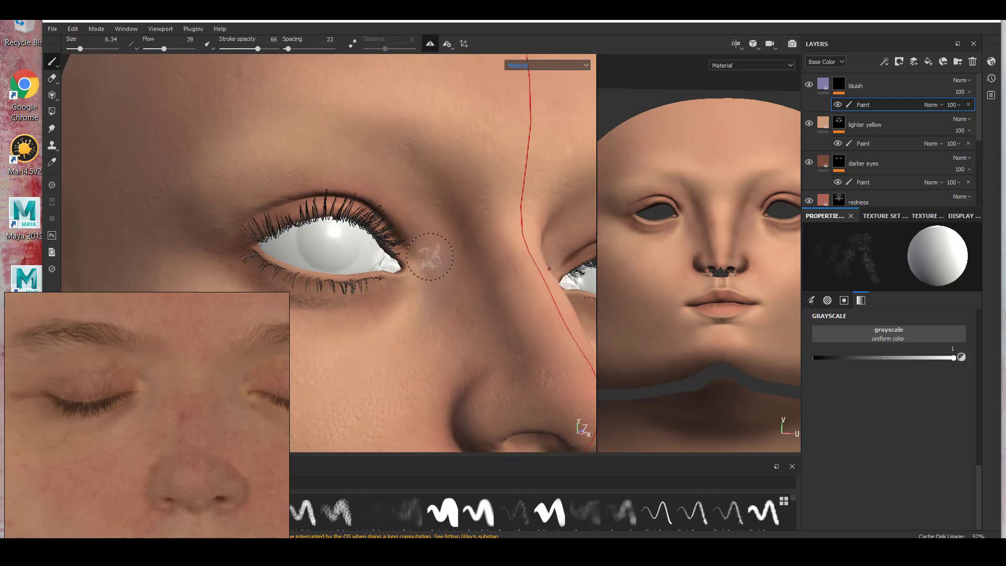
mouse_move(417, 321)
alt+mouse_down()
mouse_move(464, 233)
mouse_move(462, 218)
alt+mouse_up()
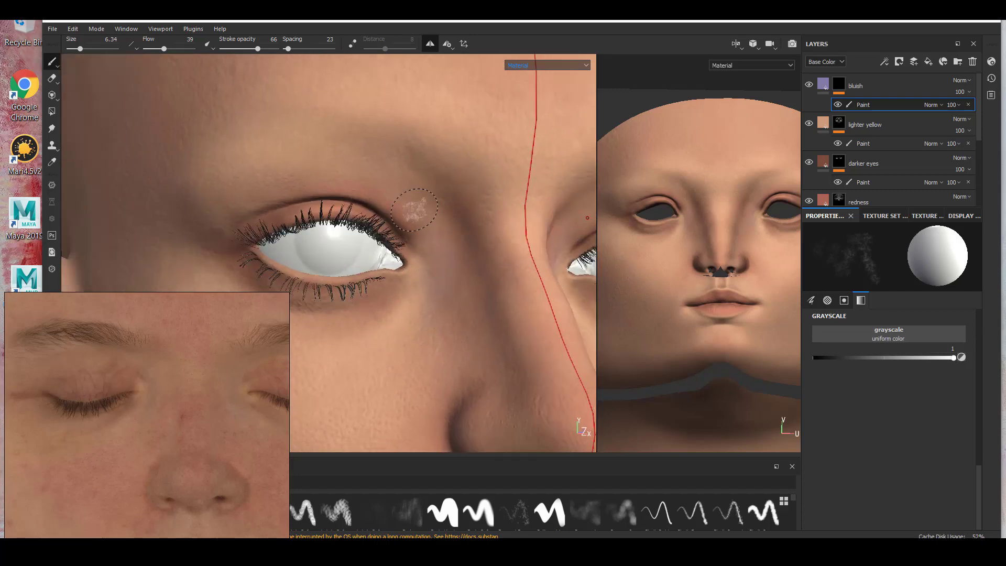
alt+right_drag(440, 240, 195, 218)
mouse_move(461, 335)
alt+mouse_down()
mouse_move(350, 388)
mouse_move(220, 472)
alt+mouse_up()
alt+right_drag(402, 321, 501, 307)
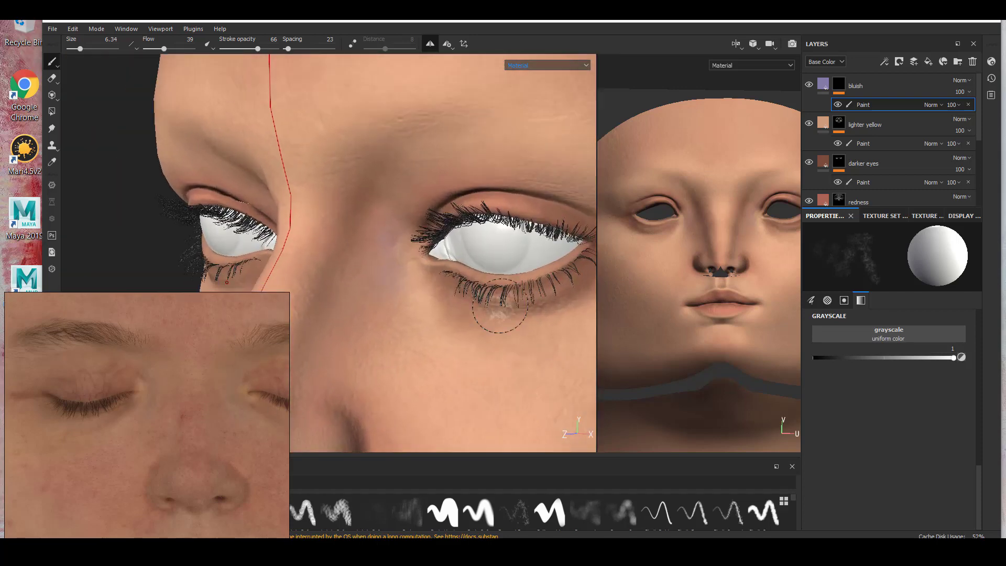
- Shift the bluish layer's base color to hue 0.675 and darken it to value 0.246
click(823, 85)
click(922, 475)
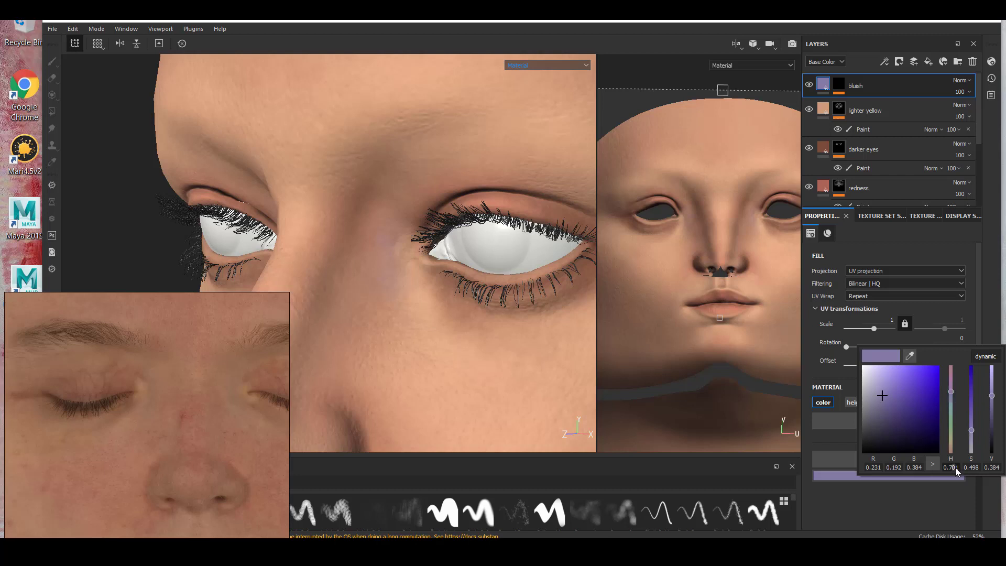
text(5)
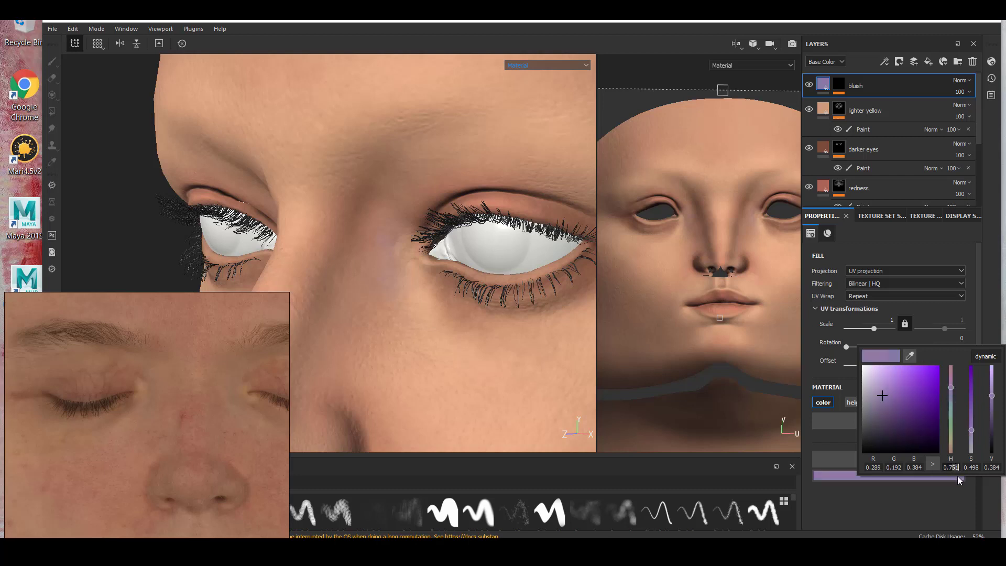
text(650)
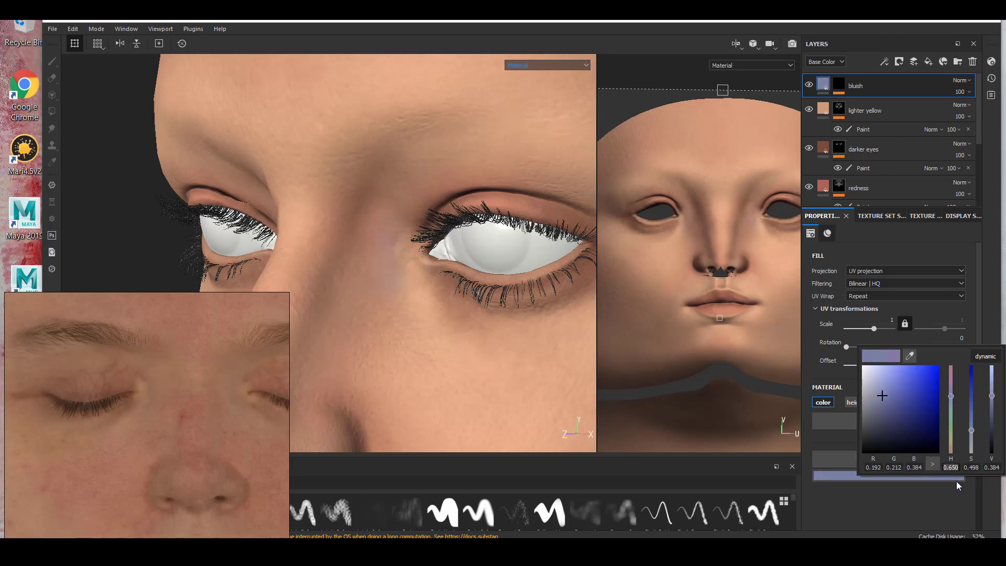
key(BackSpace)
key(BackSpace)
text(75)
drag(991, 395, 992, 408)
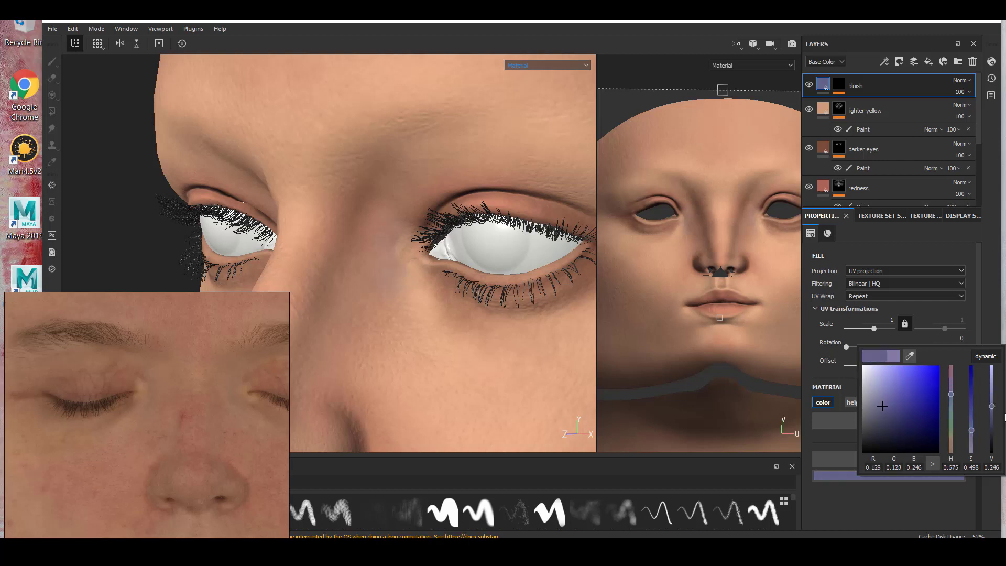
- Return to the bluish mask's paint effect and paint the tone along the sides of the nose
right_click(839, 85)
click(872, 103)
alt+drag(398, 398, 426, 338)
middle_drag(483, 370, 452, 340)
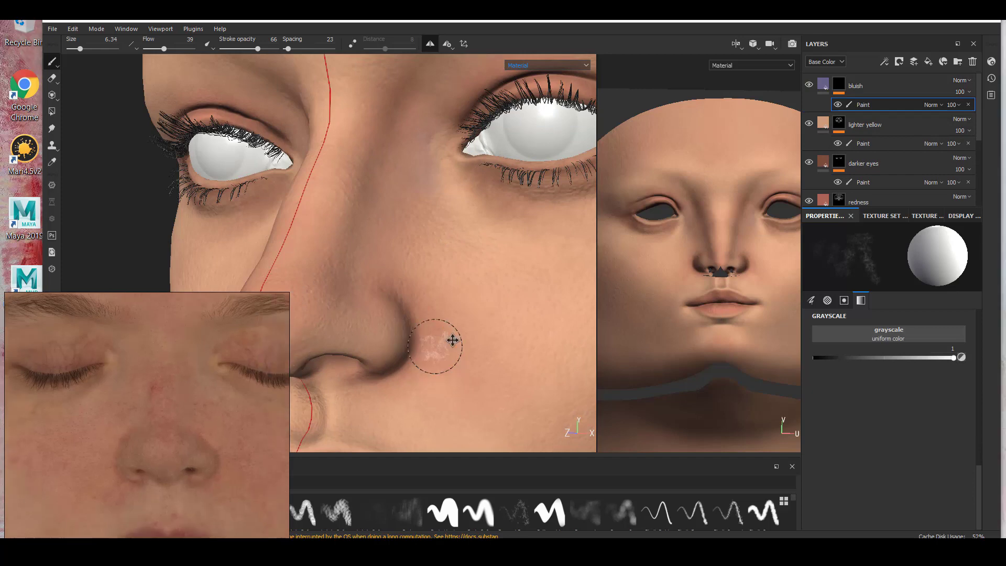
mouse_move(452, 340)
alt+mouse_down()
mouse_move(375, 288)
mouse_move(393, 314)
alt+mouse_up()
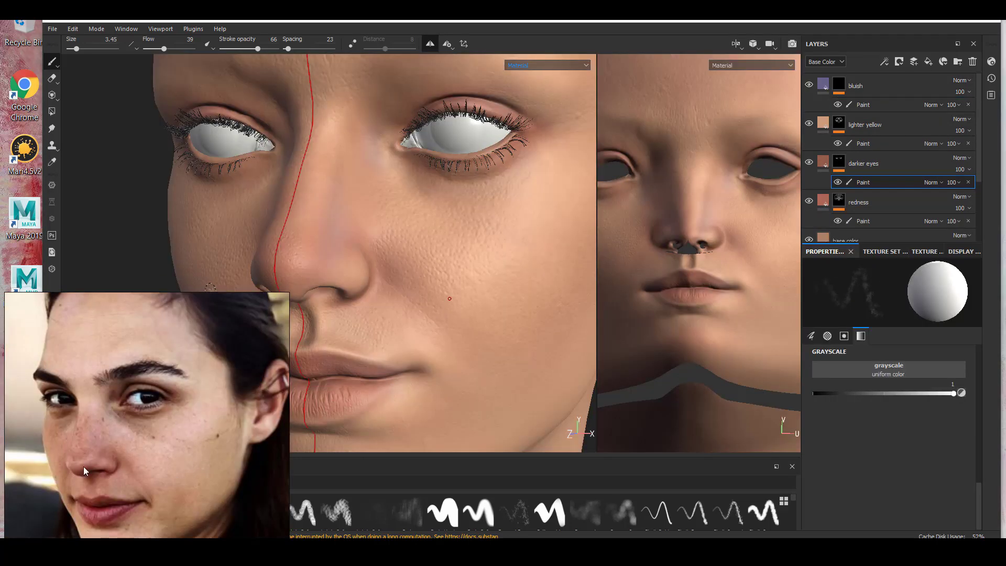
- Add a color-only fill layer named red nose above lighter yellow and give it a red base color
click(901, 122)
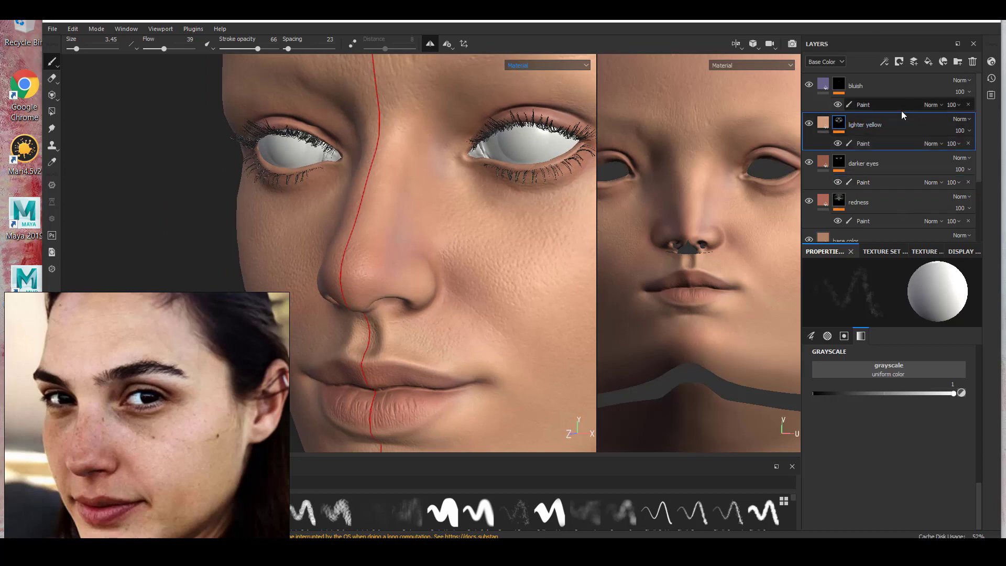
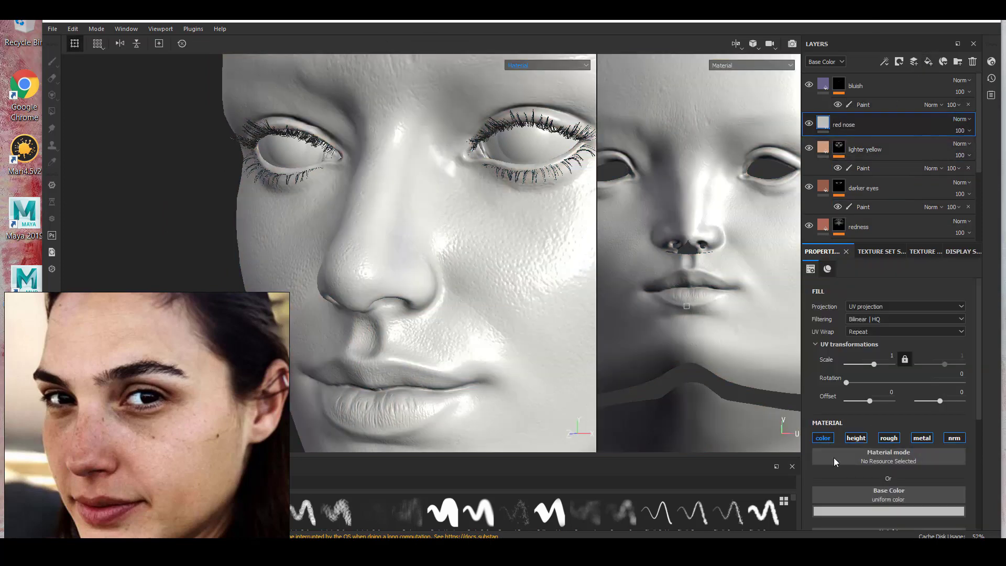
click(888, 511)
click(911, 416)
click(951, 488)
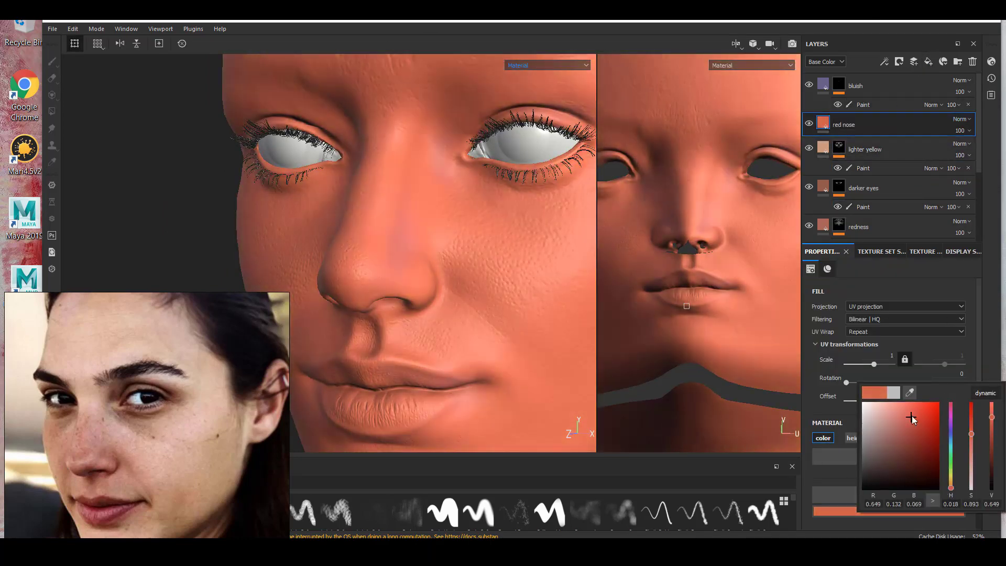
drag(912, 419, 912, 436)
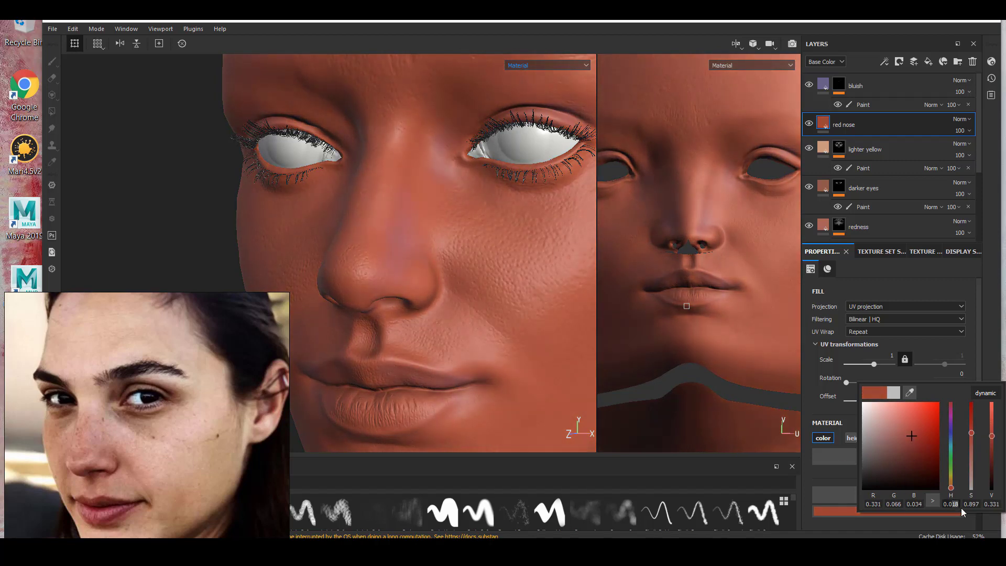
- Try a deeper red for the red nose layer with hue 0.015, saturation 0.871 and value 0.252
text(3)
key(Return)
text(0.01)
click(908, 441)
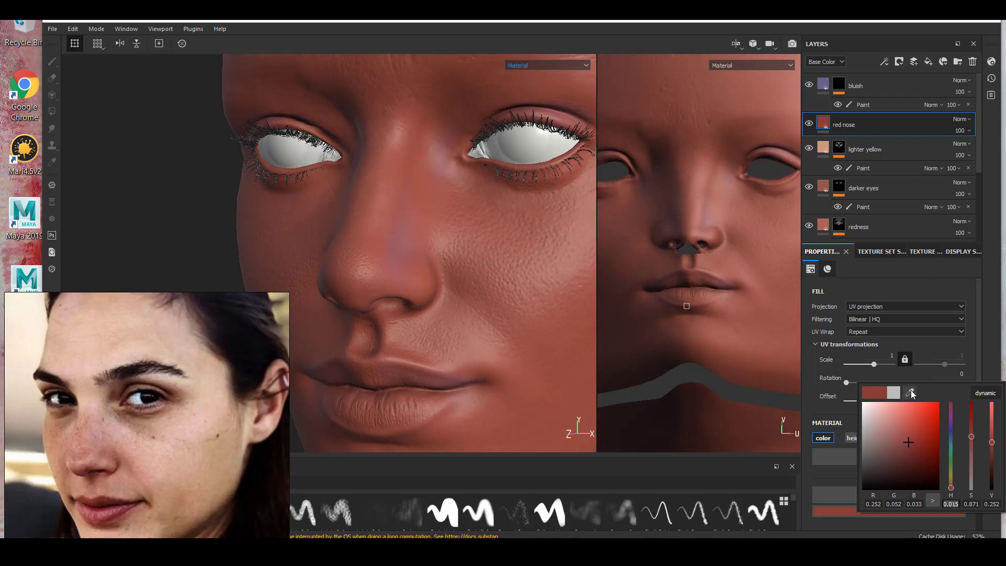
- Sample a reddish skin tone for the red nose base color and adjust it to saturation 0.825 and value 0.338
click(910, 393)
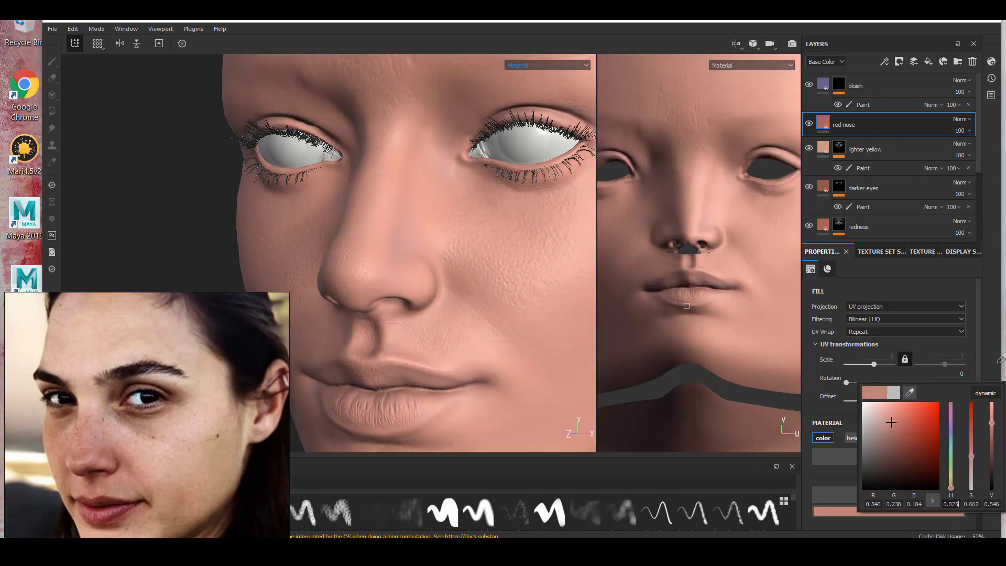
click(991, 435)
click(971, 442)
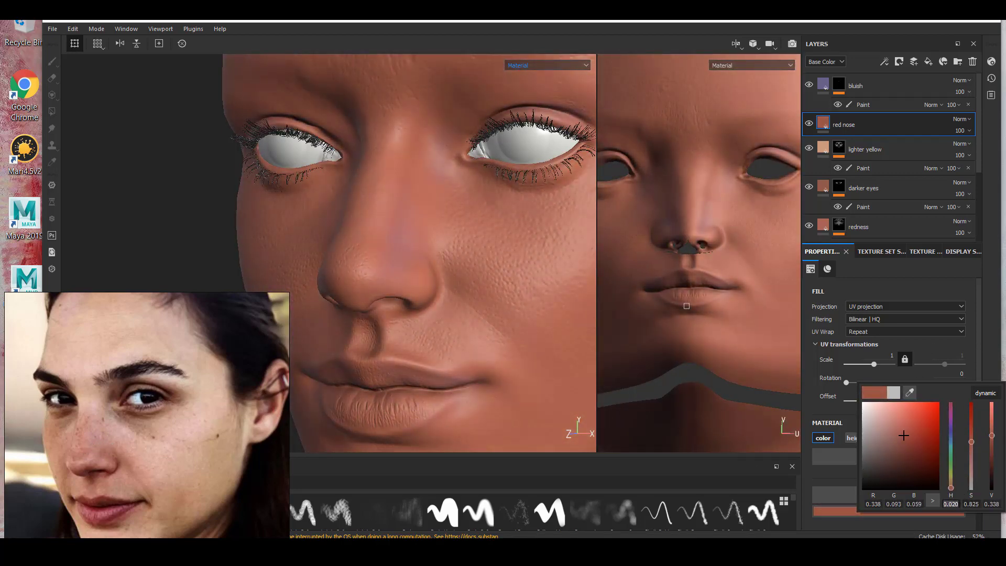
- Darken the red nose base color to hue 0.020, saturation 0.866 and value 0.240, and give the layer a black mask with a paint effect
text(20)
click(990, 442)
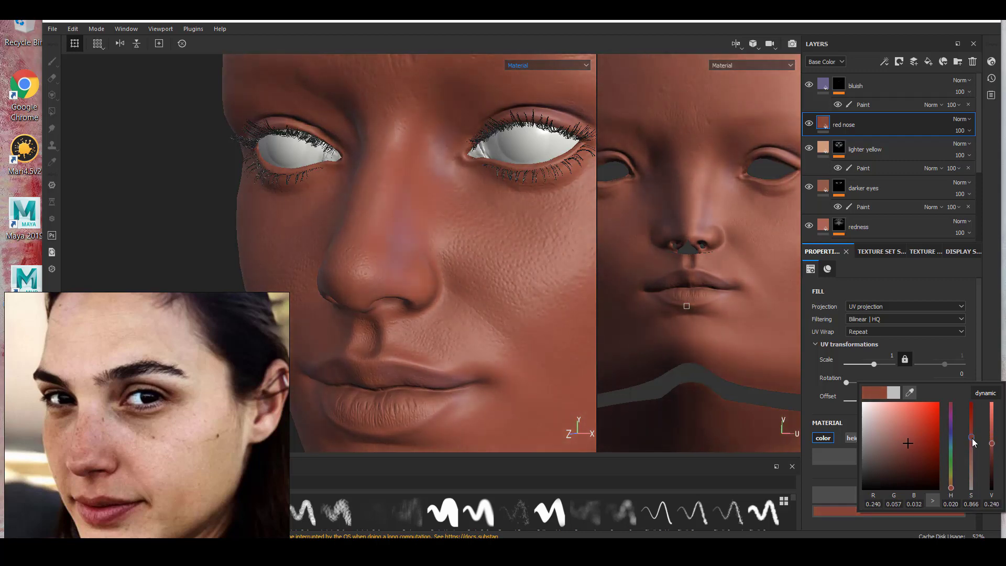
right_click(861, 126)
click(881, 144)
right_click(840, 121)
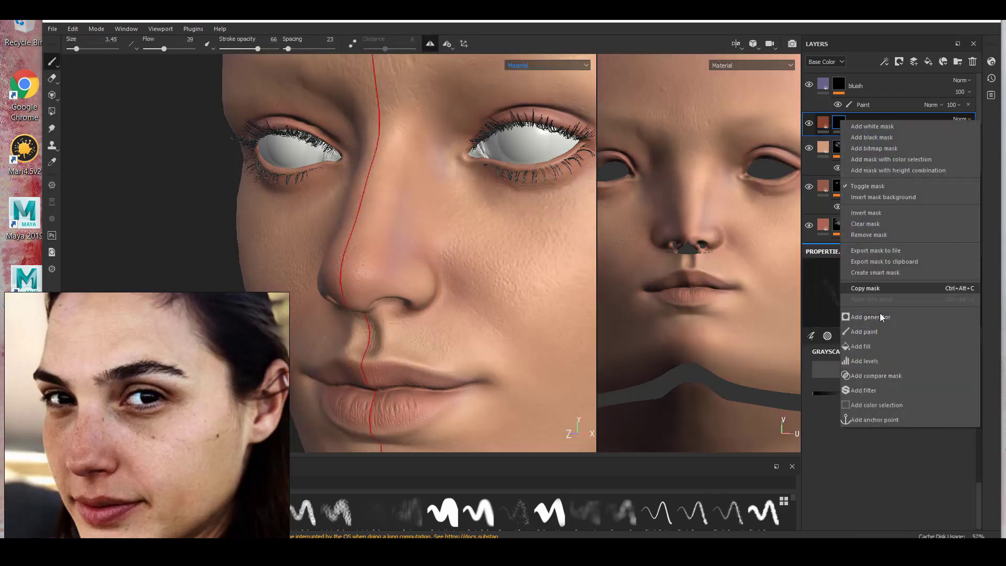
click(884, 331)
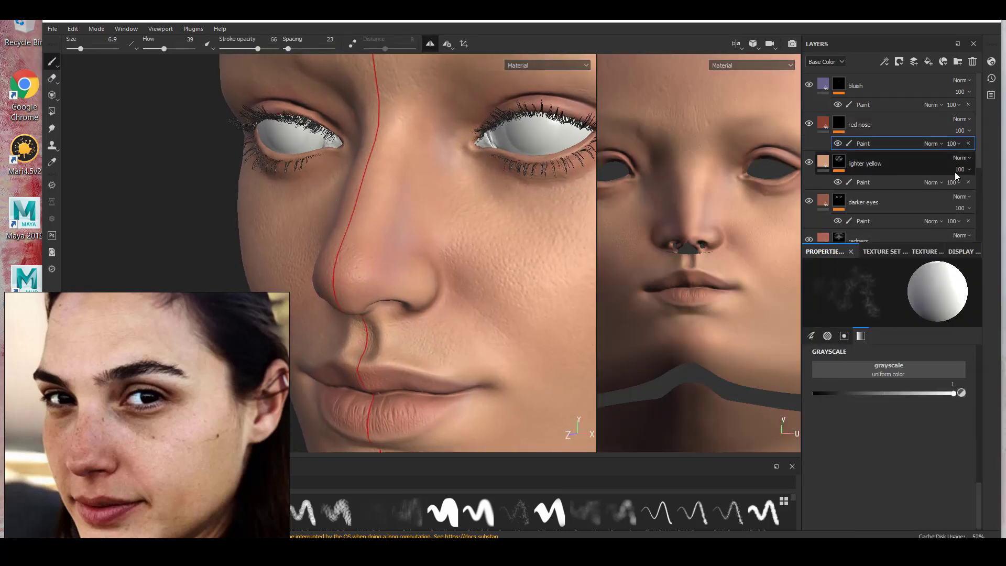
- Darken the bluish layer's base color to value 0.156
scroll(955, 172, down, 3)
click(865, 224)
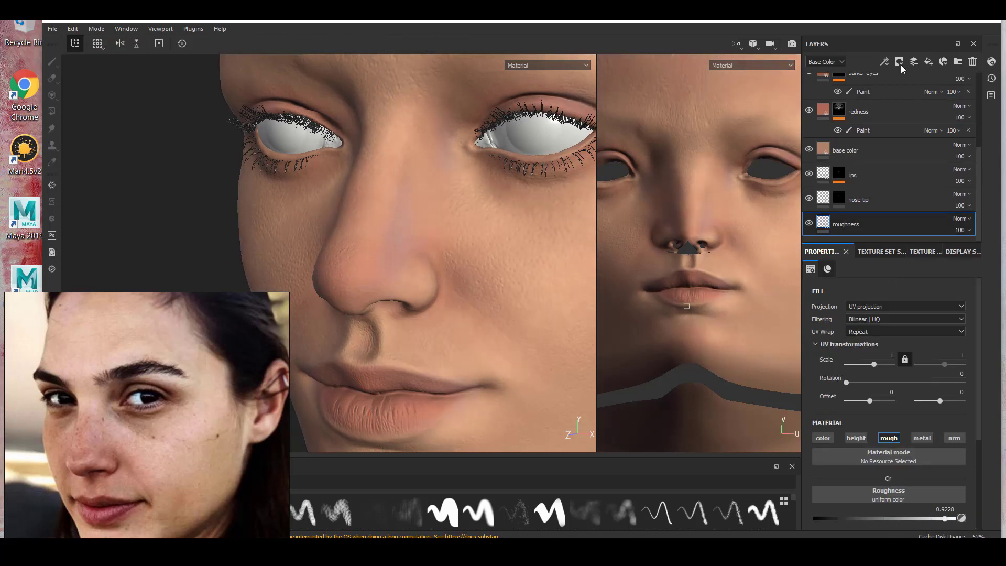
scroll(849, 105, up, 3)
click(825, 86)
click(929, 513)
drag(990, 444, 991, 452)
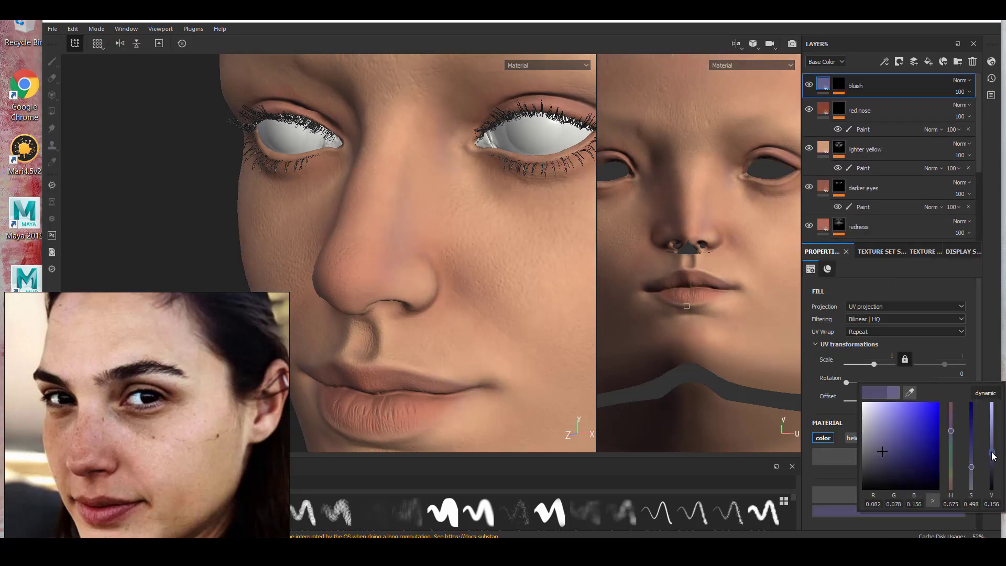
- Return to the red nose mask's paint effect and paint the red tone around the nose tip and nostrils
click(870, 129)
mouse_move(387, 254)
alt+mouse_down()
mouse_move(346, 270)
mouse_move(404, 222)
mouse_move(393, 234)
alt+mouse_up()
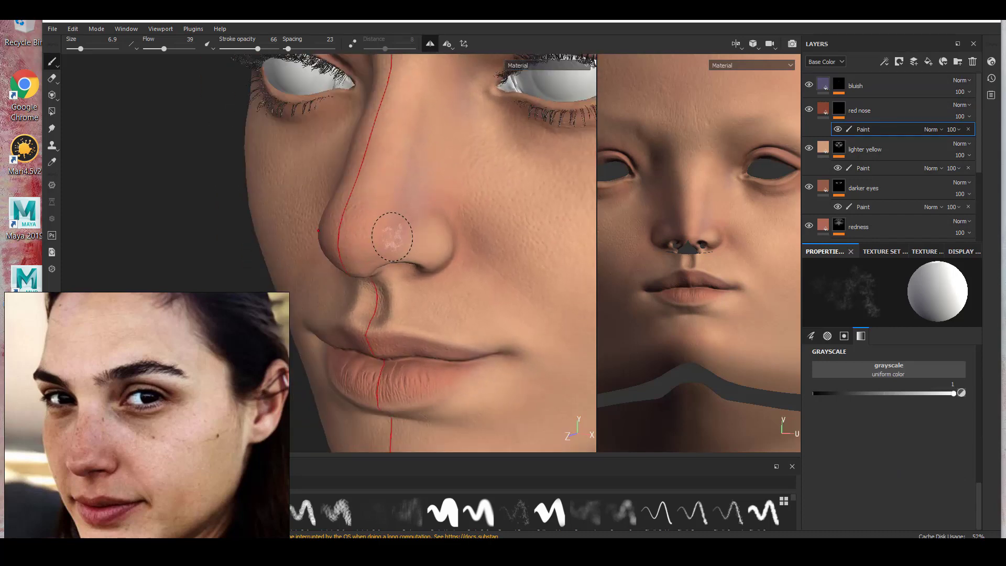
alt+middle_drag(393, 233, 384, 202)
mouse_move(465, 198)
alt+mouse_down()
mouse_move(399, 218)
mouse_move(447, 173)
alt+mouse_up()
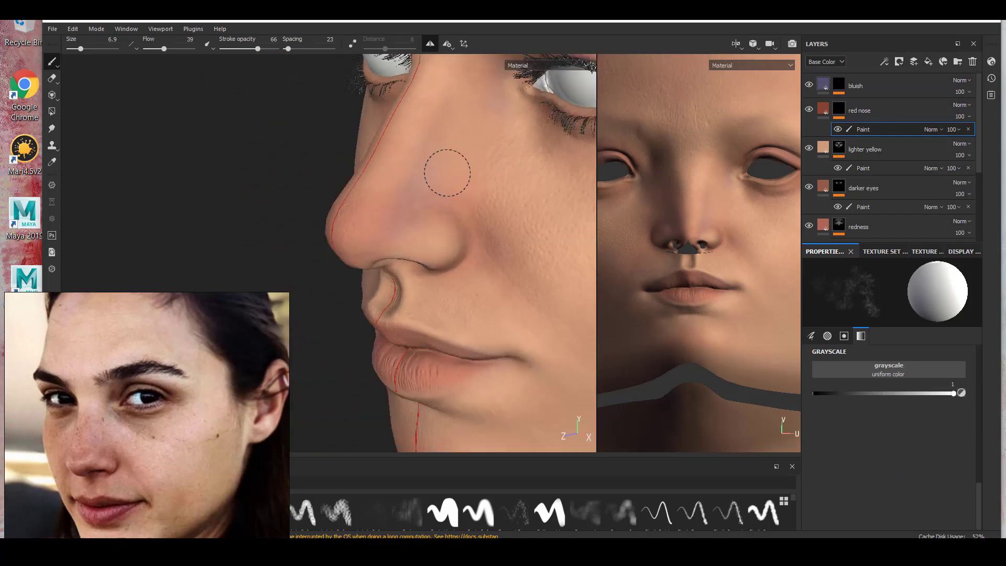
alt+drag(513, 229, 491, 207)
alt+drag(362, 230, 397, 206)
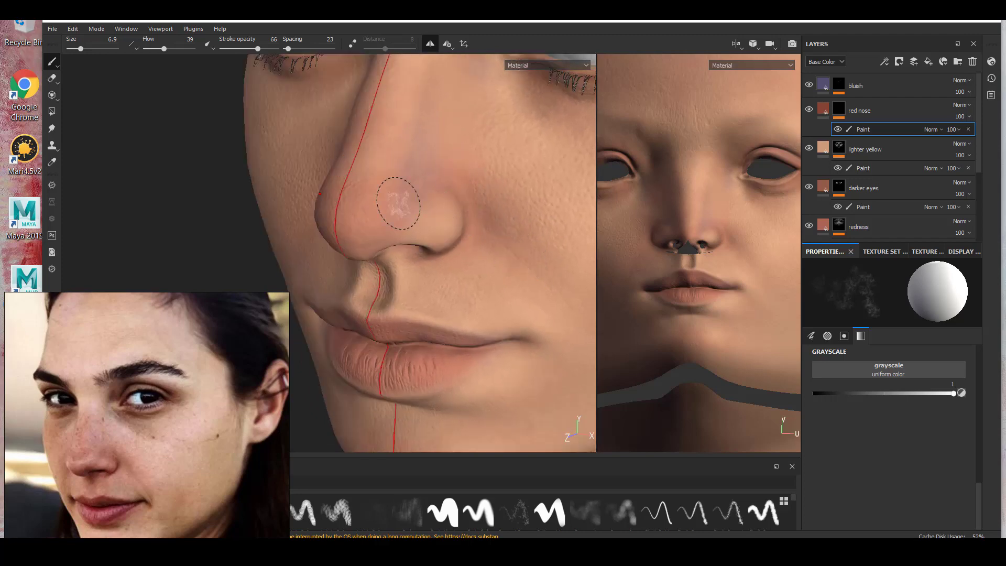
alt+middle_drag(397, 205, 400, 233)
alt+drag(398, 233, 431, 202)
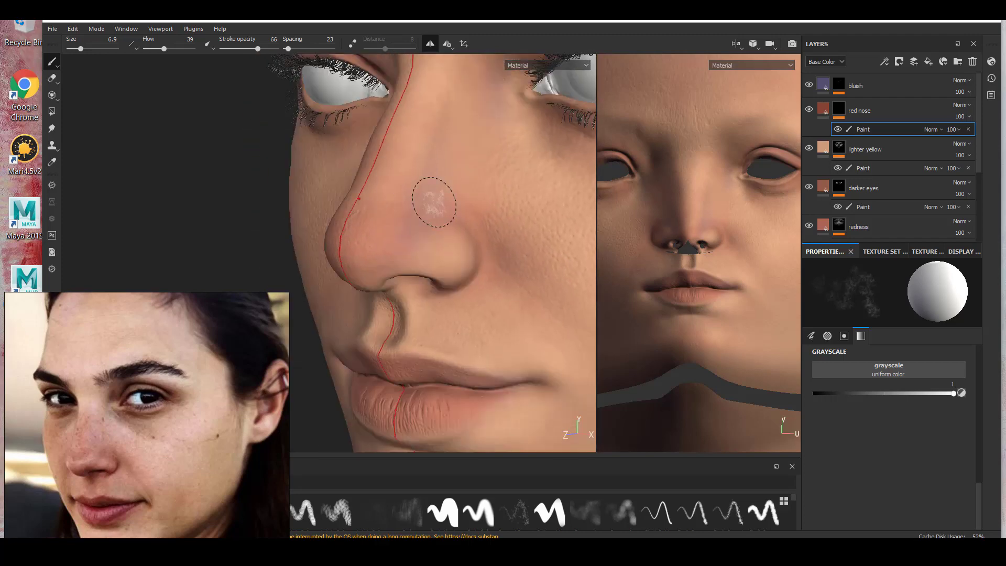
alt+drag(411, 251, 427, 228)
alt+middle_drag(431, 241, 440, 199)
alt+drag(422, 243, 445, 234)
- Display only the Base Color channel in the viewport and examine the nose coloring from the front and side
click(547, 66)
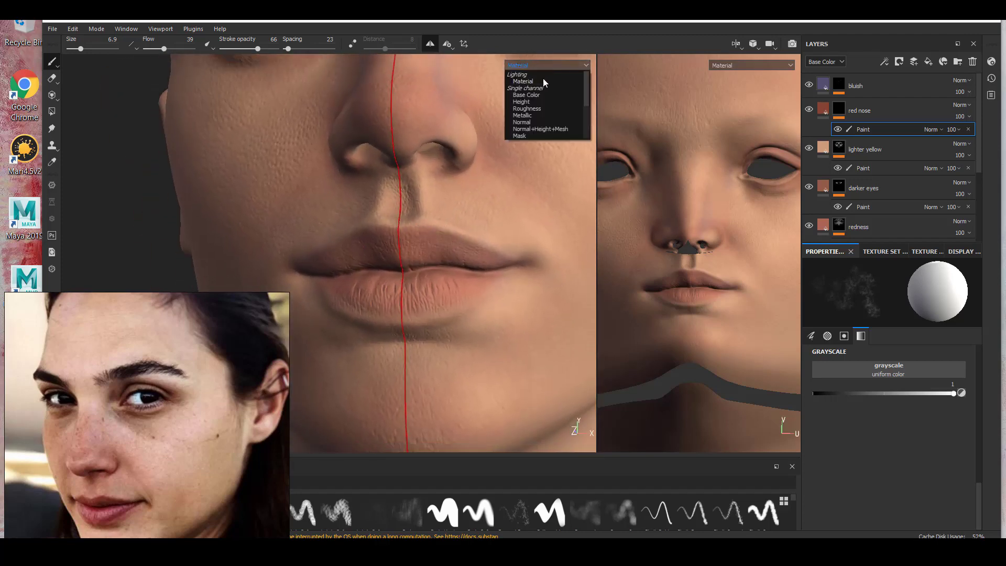
click(528, 94)
alt+drag(529, 262, 487, 348)
alt+drag(473, 192, 395, 279)
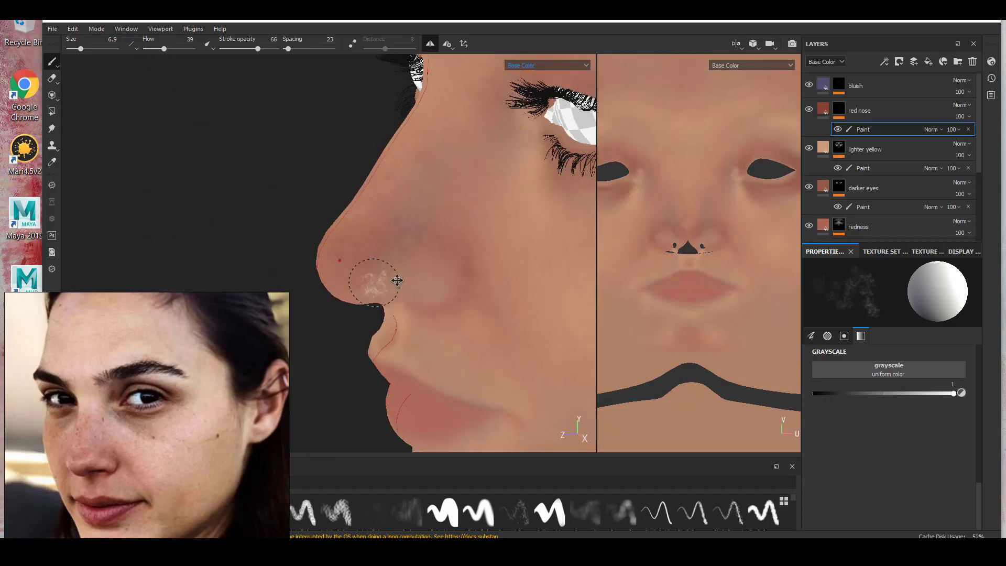
alt+right_drag(395, 278, 444, 227)
click(78, 50)
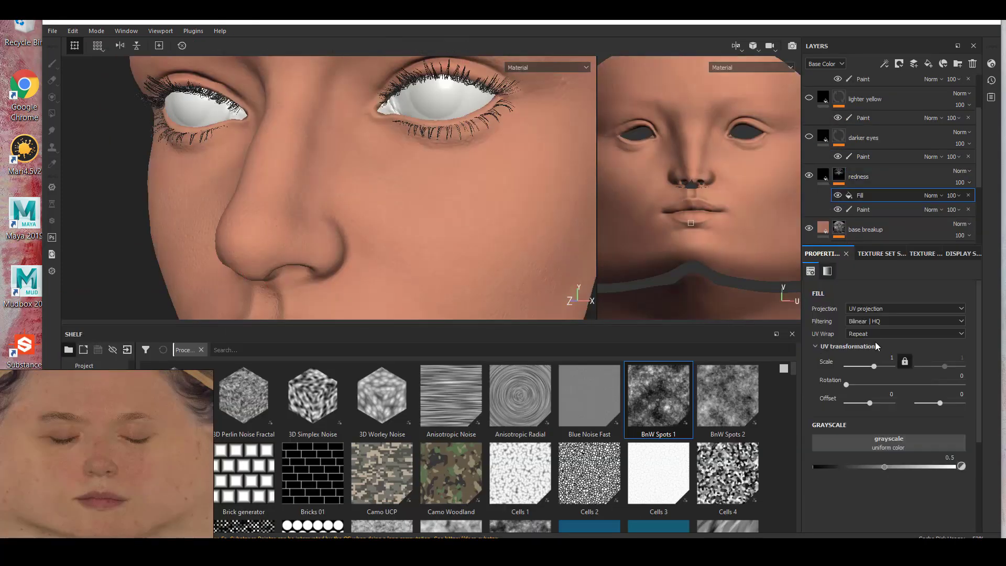
- Apply BnW Spots 1 to the redness mask's fill with tri-planar projection and blend it with Multiply
drag(658, 395, 888, 447)
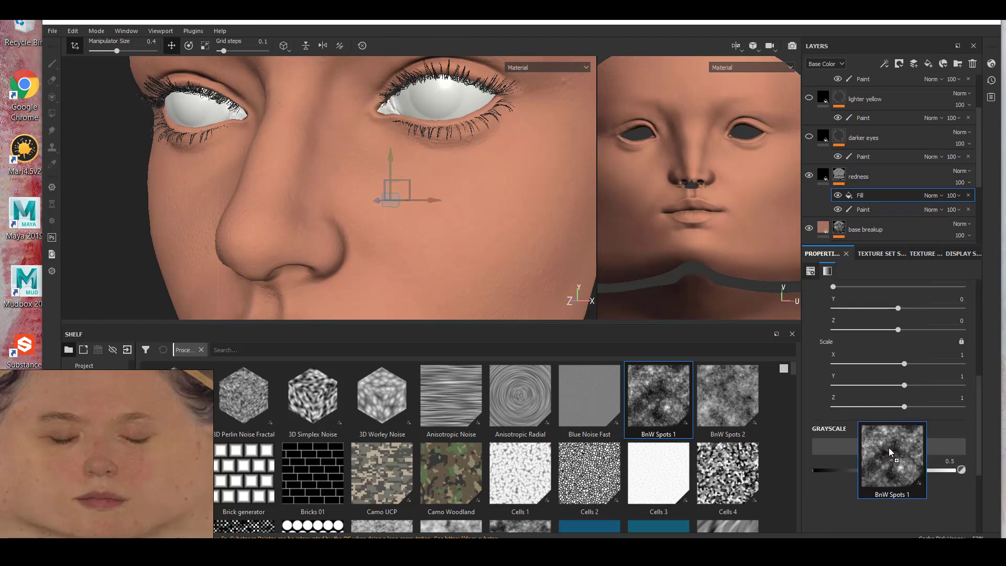
alt+right_drag(367, 199, 323, 214)
scroll(323, 213, up, 3)
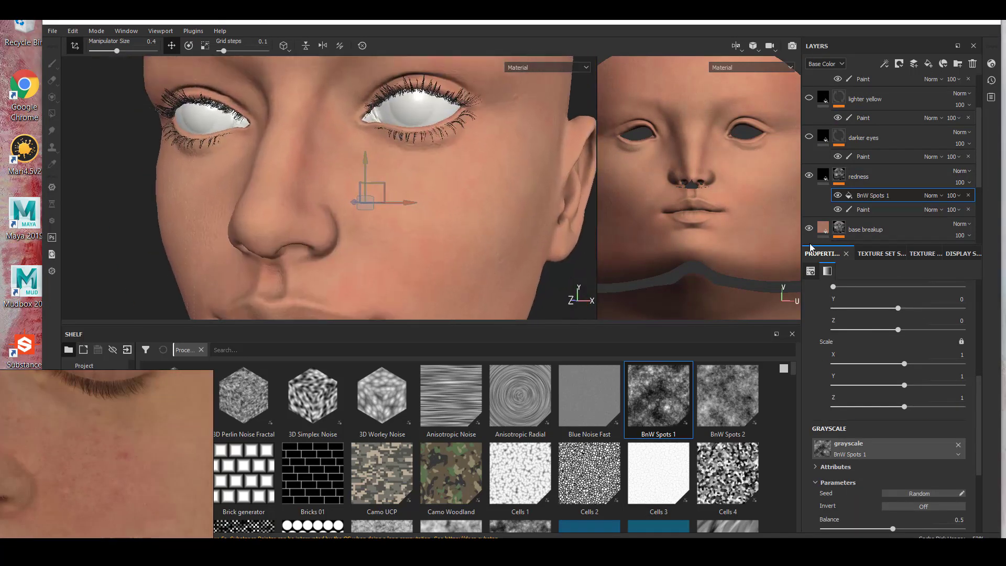
click(931, 195)
click(943, 222)
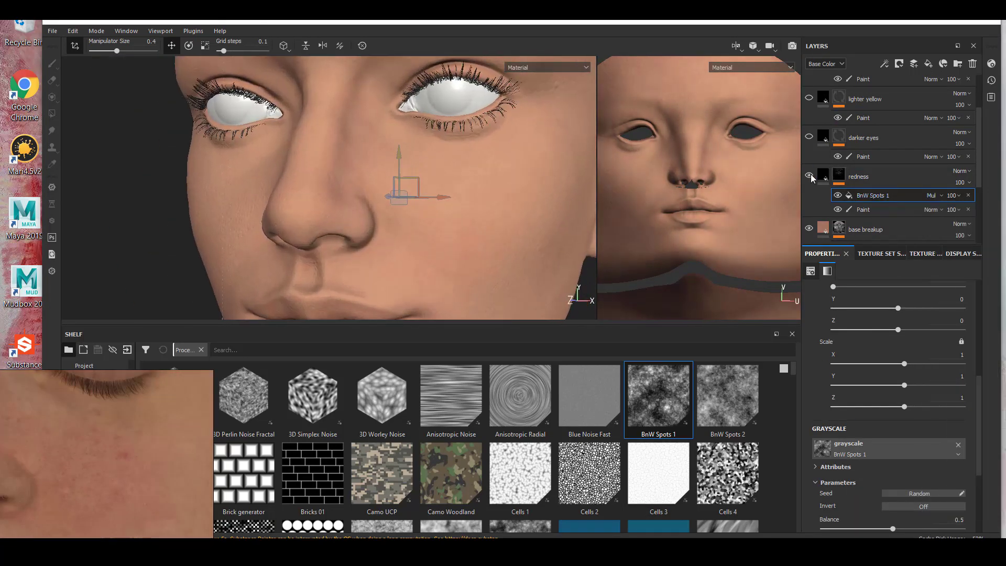
- Check the redness layer's effect on the face and adjust the brightness value of its base color
click(811, 178)
click(922, 376)
drag(991, 499, 983, 499)
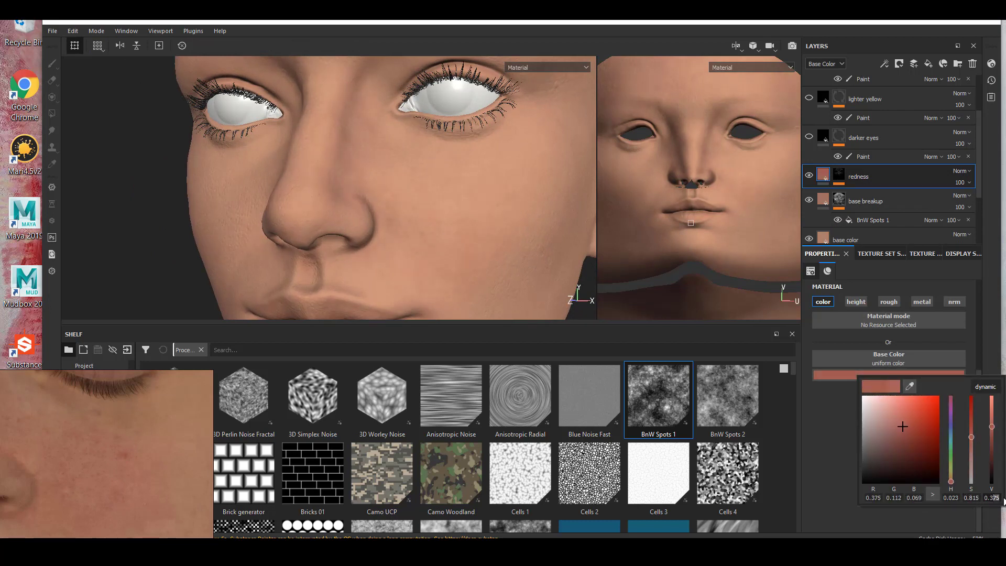
text(5)
key(Return)
alt+drag(393, 202, 464, 265)
- Set the UV scale of the redness mask's BnW Spots 1 fill to 1.5 and check the breakup on the face
click(838, 175)
click(873, 195)
scroll(894, 359, up, 3)
drag(889, 376, 906, 380)
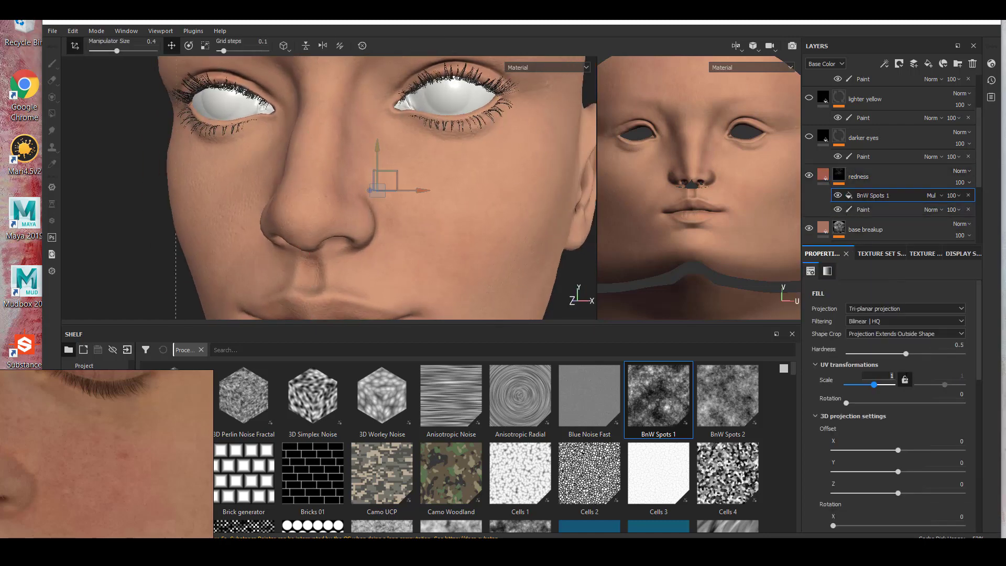
alt+right_drag(414, 236, 440, 236)
double_click(890, 376)
text(1.5)
key(Return)
mouse_move(335, 173)
alt+right_down()
mouse_move(246, 162)
mouse_move(339, 168)
alt+right_up()
alt+drag(314, 210, 349, 226)
alt+drag(380, 214, 398, 216)
alt+right_drag(398, 216, 492, 272)
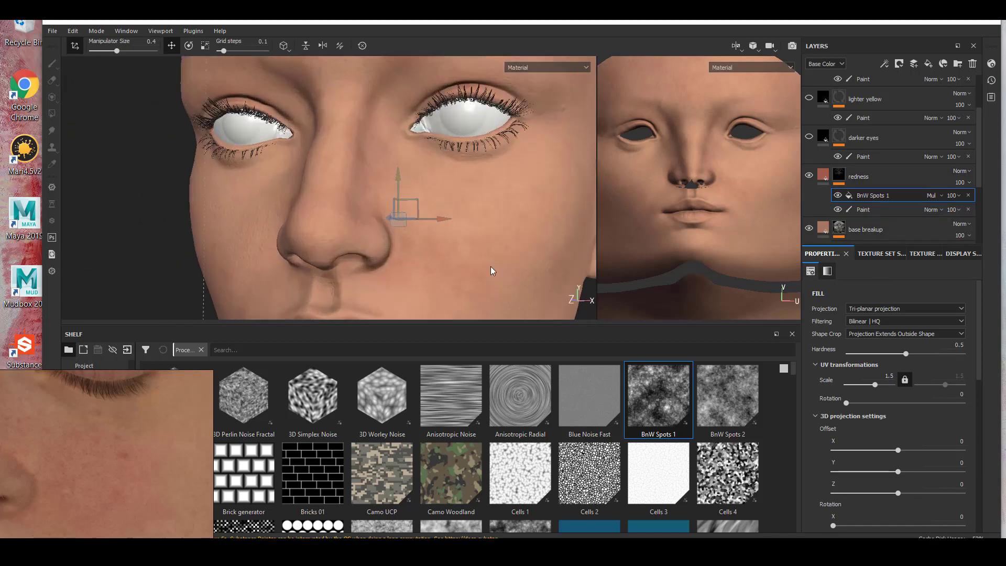
- Try a UV scale of 3 for the redness mask's BnW Spots 1 fill against the reference cheek
alt+middle_drag(491, 272, 448, 227)
middle_drag(105, 476, 127, 455)
scroll(127, 456, up, 2)
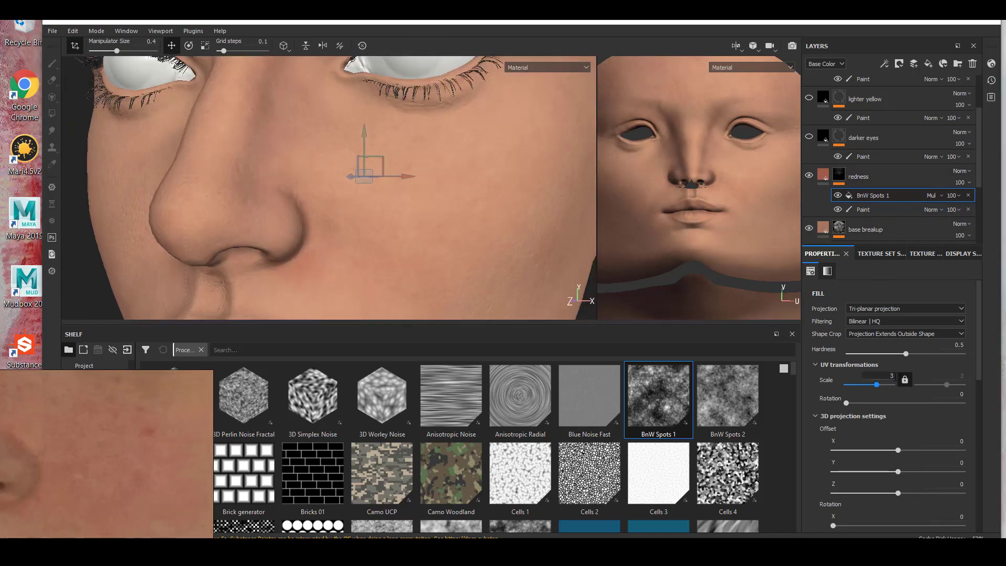
alt+drag(293, 210, 321, 218)
- Paint more redness over the cheeks and nose in the redness mask's paint effect with a brush size of 8.11
click(875, 209)
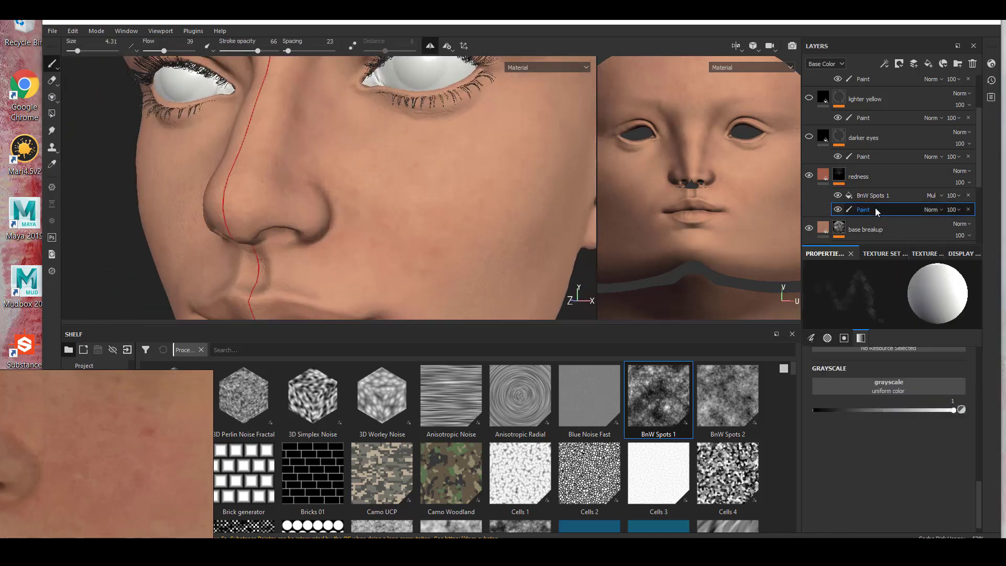
drag(79, 51, 81, 51)
alt+drag(408, 199, 454, 202)
alt+right_drag(395, 220, 425, 236)
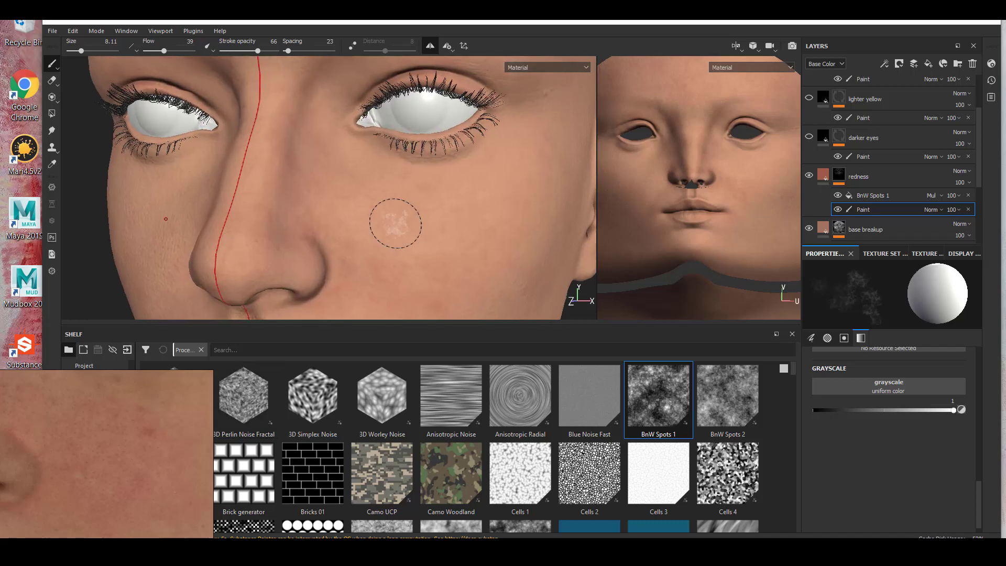
alt+middle_drag(285, 199, 355, 162)
middle_drag(50, 461, 169, 471)
mouse_move(296, 219)
alt+mouse_down()
mouse_move(316, 232)
mouse_move(348, 218)
mouse_move(394, 240)
mouse_move(348, 236)
mouse_move(325, 197)
mouse_move(333, 211)
alt+mouse_up()
mouse_move(334, 211)
alt+right_down()
mouse_move(443, 269)
mouse_move(355, 191)
mouse_move(352, 229)
mouse_move(371, 194)
mouse_move(318, 81)
alt+right_up()
alt+drag(318, 81, 278, 126)
alt+right_drag(278, 125, 340, 173)
- Lower the opacity of the redness mask's BnW Spots 1 fill to 74 and check the forehead
click(958, 195)
click(965, 213)
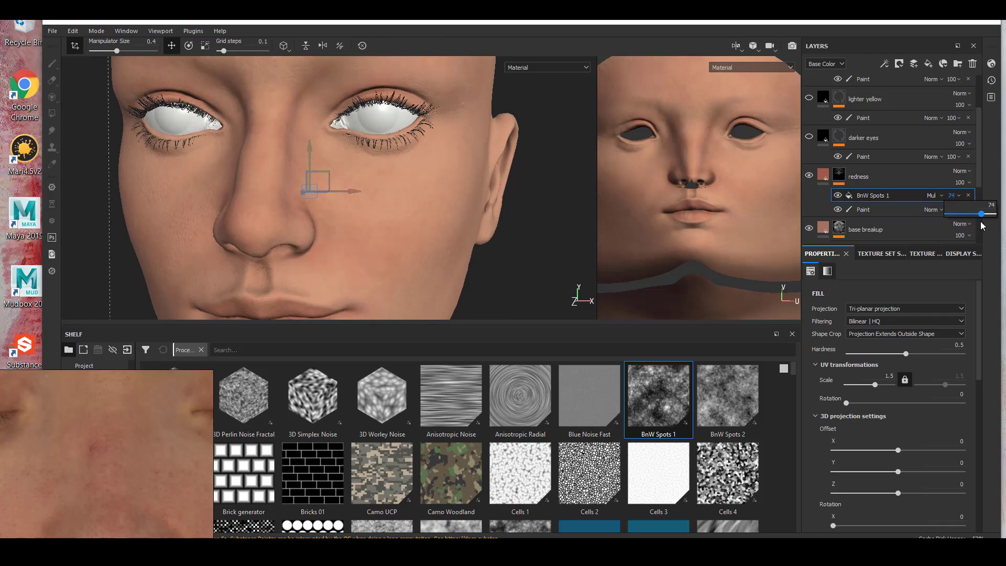
alt+right_drag(398, 210, 356, 152)
alt+middle_drag(361, 142, 393, 242)
alt+drag(393, 243, 377, 262)
alt+right_drag(377, 262, 409, 278)
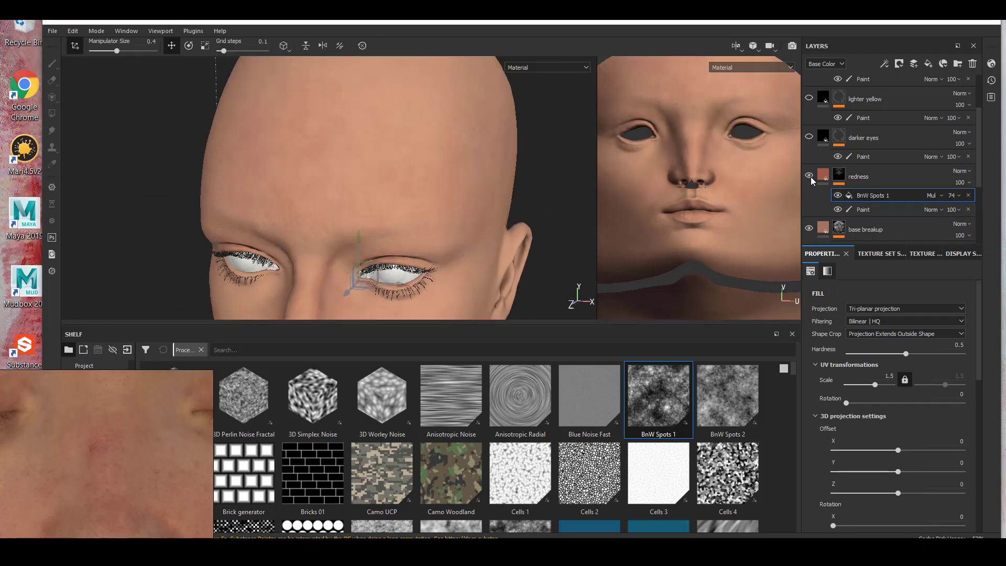
- Compare the face with the reference photo, show the darker eyes layer and add a fill effect to its mask
alt+drag(461, 272, 442, 213)
alt+middle_drag(442, 213, 366, 235)
scroll(128, 461, down, 5)
right_drag(115, 490, 163, 411)
scroll(161, 438, up, 4)
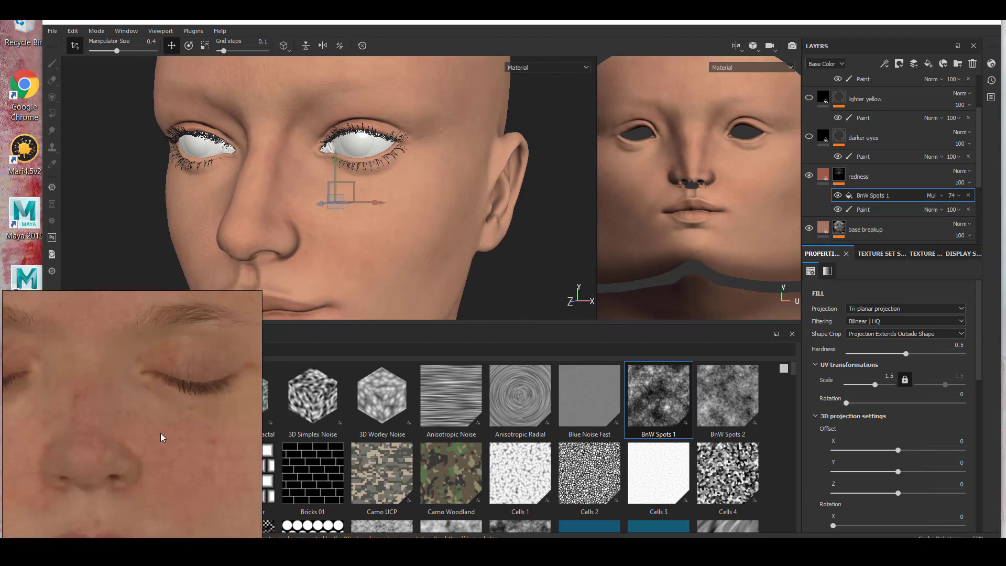
middle_drag(147, 423, 182, 440)
click(810, 136)
alt+right_drag(440, 209, 513, 180)
alt+middle_drag(513, 179, 451, 207)
right_click(839, 136)
click(864, 361)
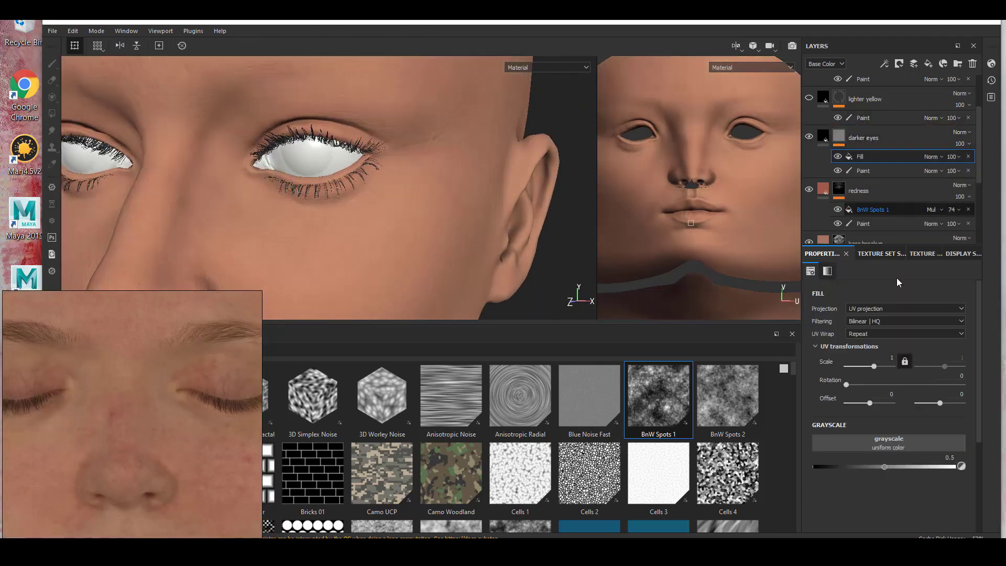
- Apply the BnW Spots 3 texture to the darker eyes mask's fill at a UV scale of 1.5
drag(174, 474, 891, 445)
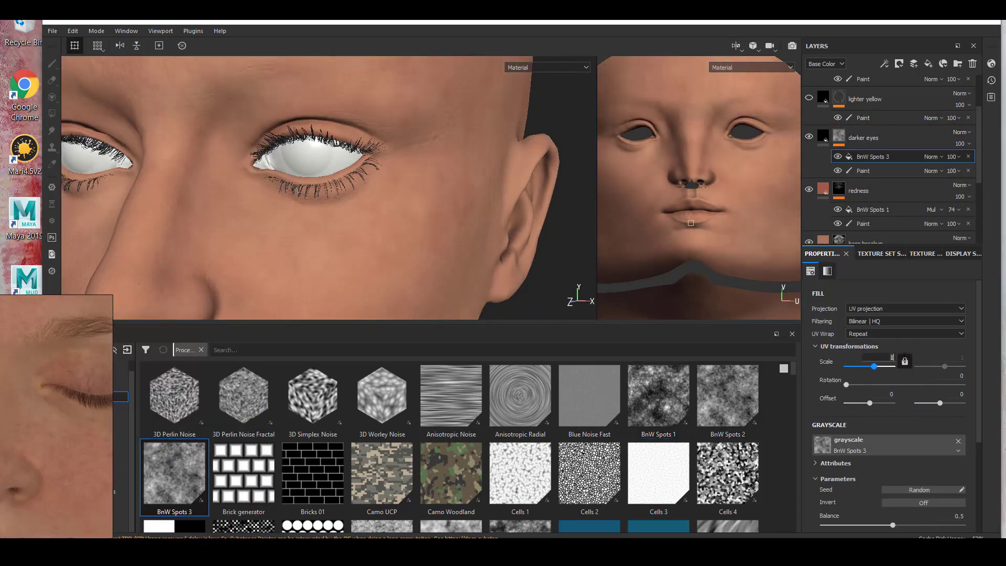
text(2)
key(Return)
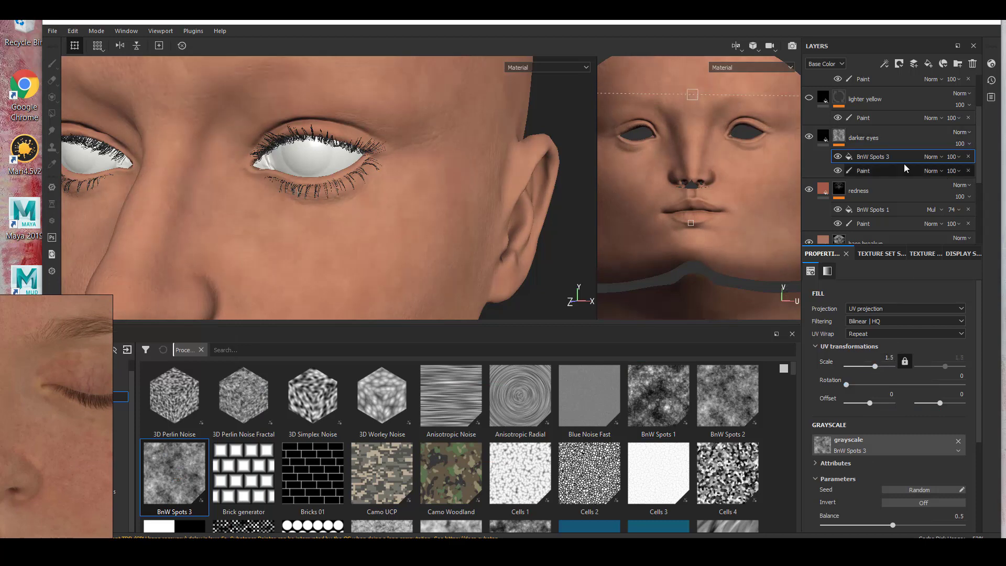
- Blend the darker eyes mask's BnW Spots 3 fill with Multiply at an opacity of 73
click(930, 157)
click(943, 211)
scroll(343, 292, down, 3)
scroll(343, 292, up, 2)
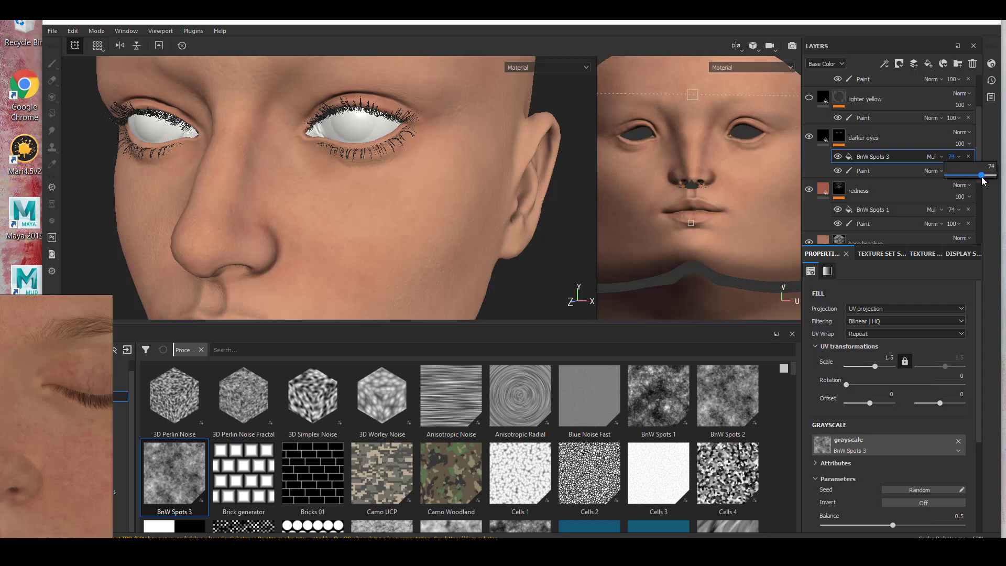
- Paint the darker tone around the outer eye corners in the darker eyes mask's paint effect, following the reference
click(863, 171)
middle_drag(63, 455, 0, 453)
scroll(144, 80, up, 2)
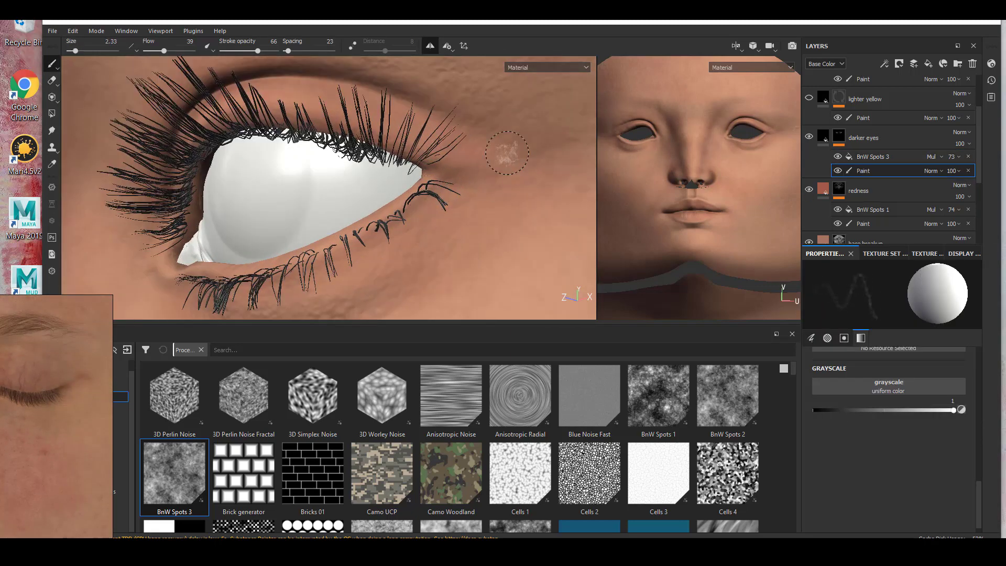
alt+drag(560, 181, 408, 155)
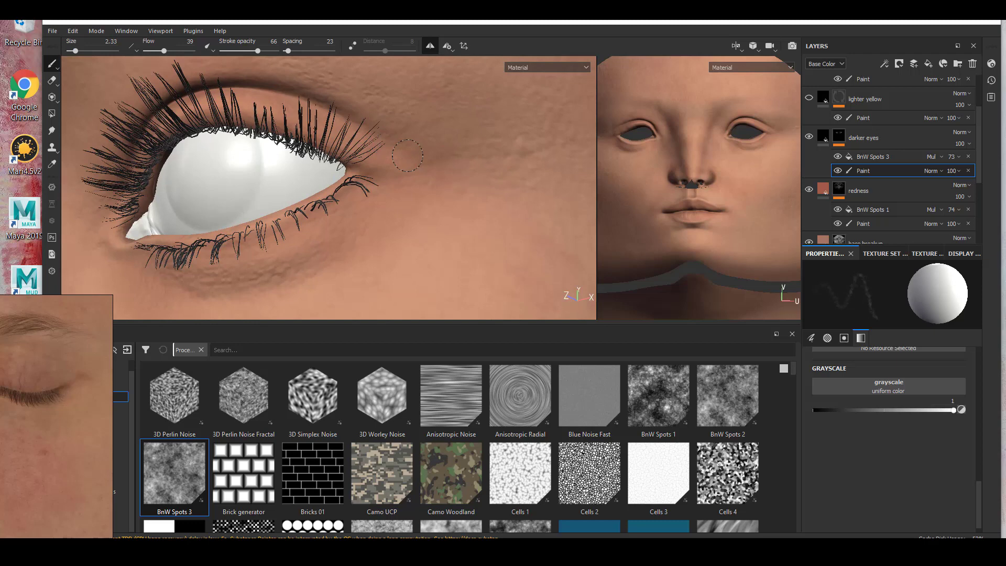
- Try a more saturated orange-brown base color for the darker eyes layer and compare the face with the reference photo
click(821, 139)
click(938, 422)
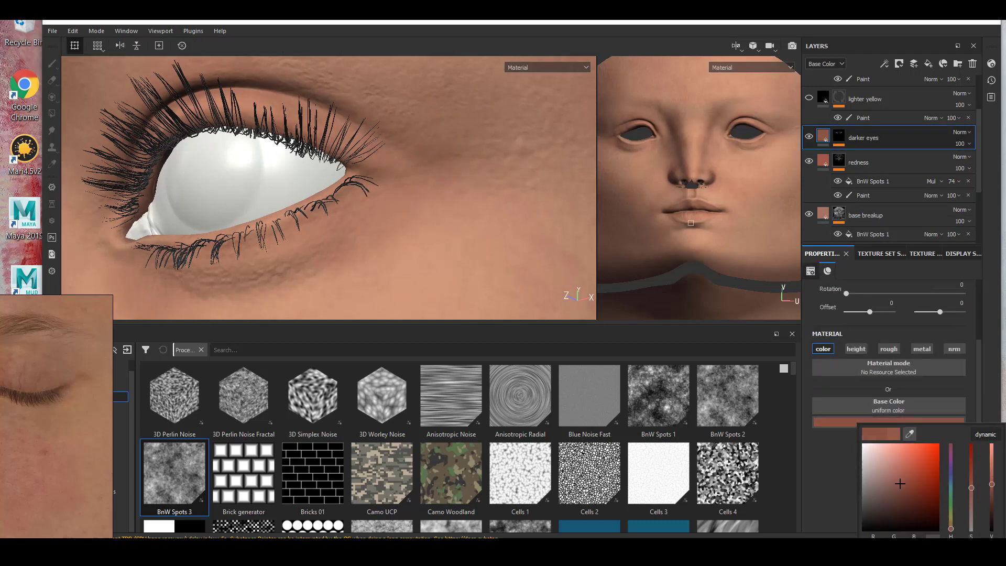
drag(900, 483, 906, 482)
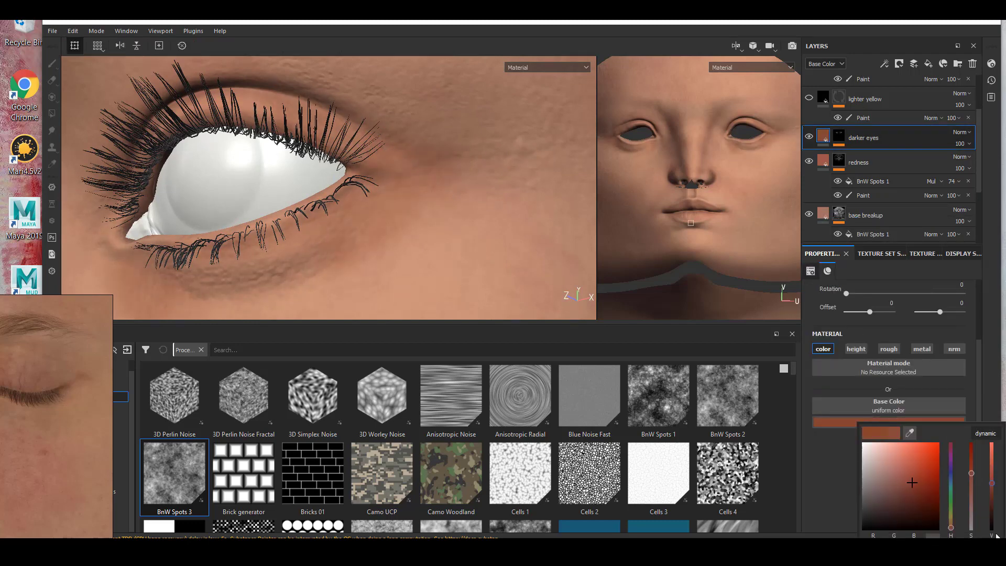
scroll(409, 218, down, 8)
alt+drag(409, 217, 445, 218)
right_drag(79, 429, 236, 406)
scroll(235, 407, down, 4)
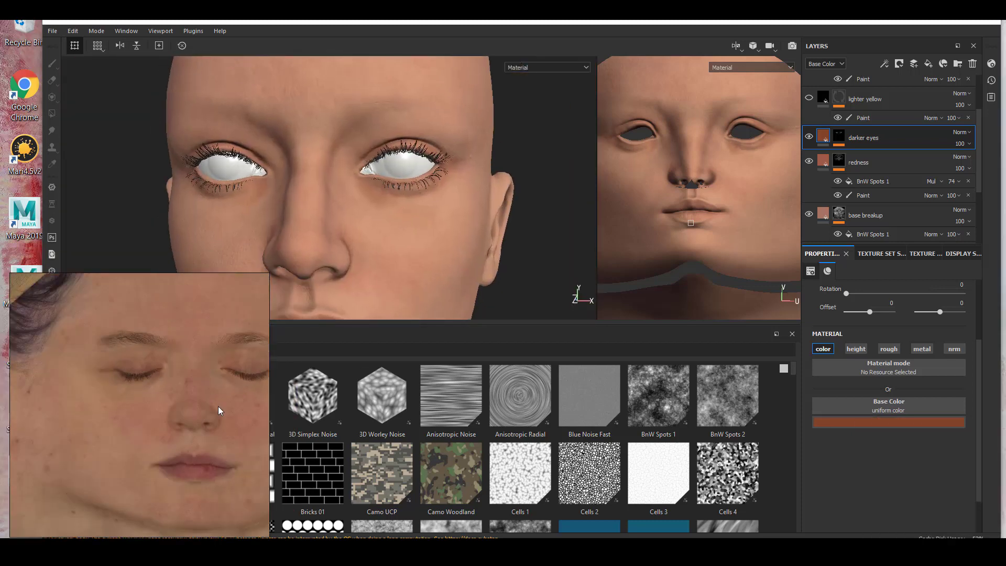
scroll(218, 393, up, 6)
- Set the darker eyes layer's base color to a muted reddish brown and its mask's BnW Spots 3 fill opacity to about 81
click(901, 422)
drag(912, 489, 902, 489)
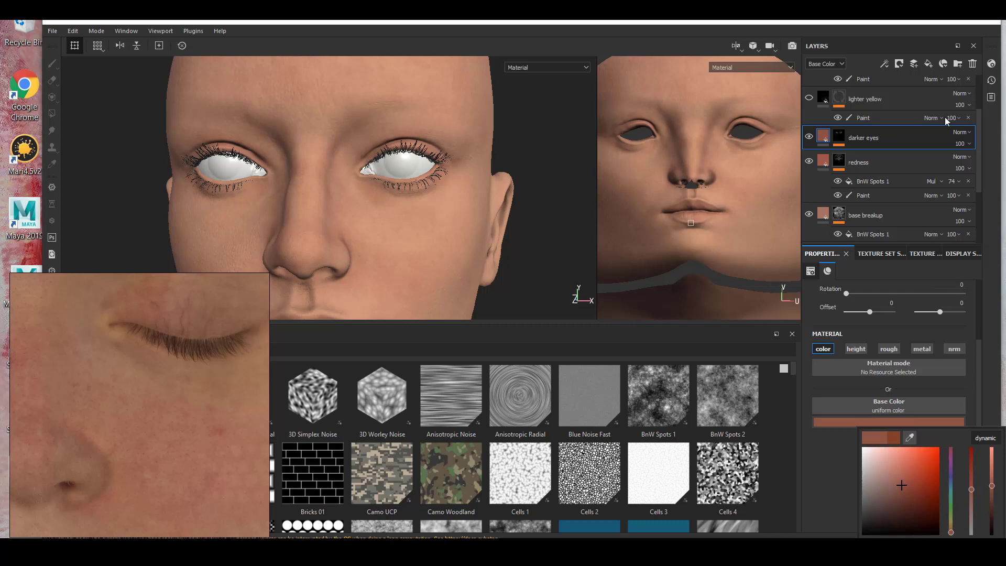
click(842, 135)
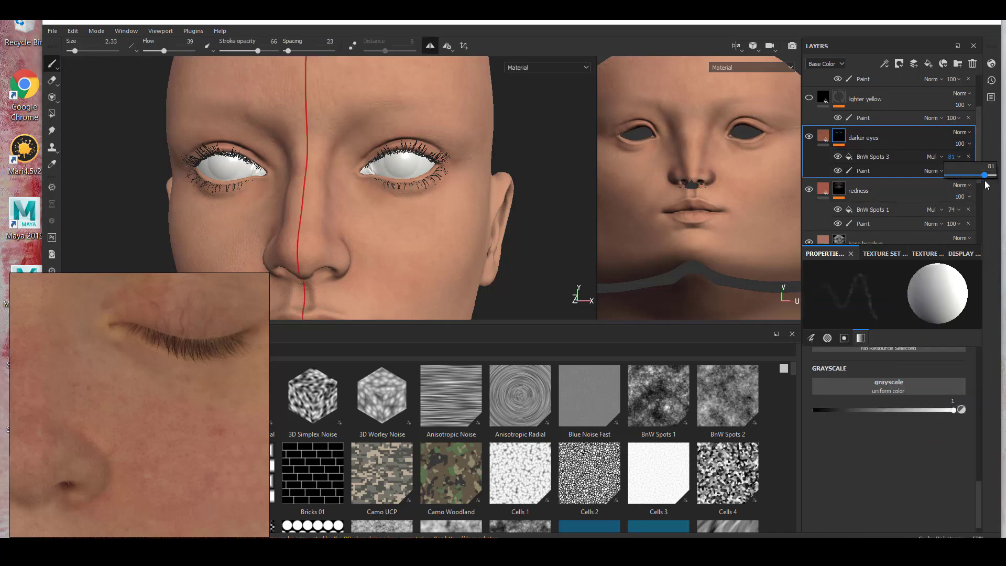
scroll(315, 253, up, 4)
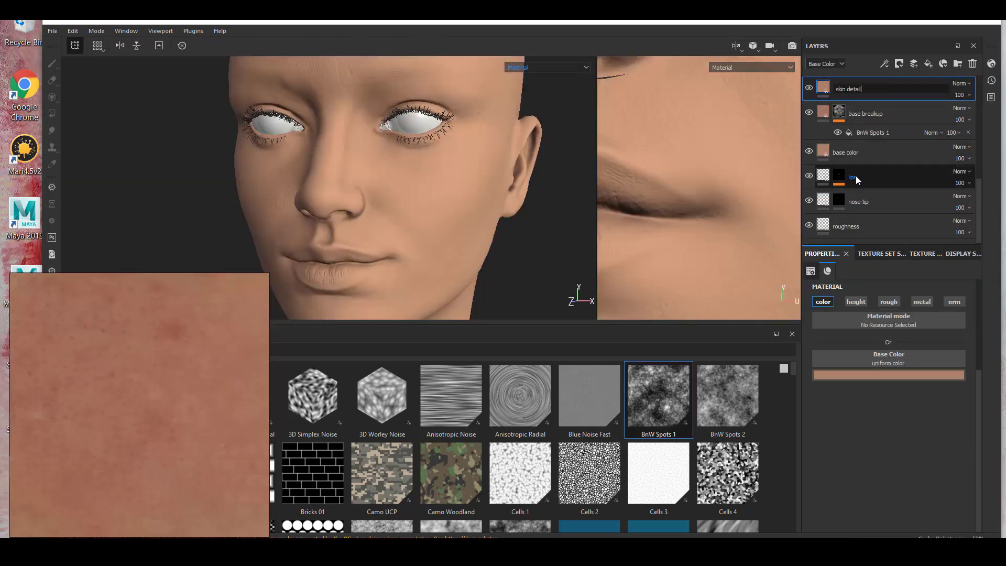
- Set the skin details layer's base color to hue 0.045, saturation 0.7 and value 0.35
click(922, 382)
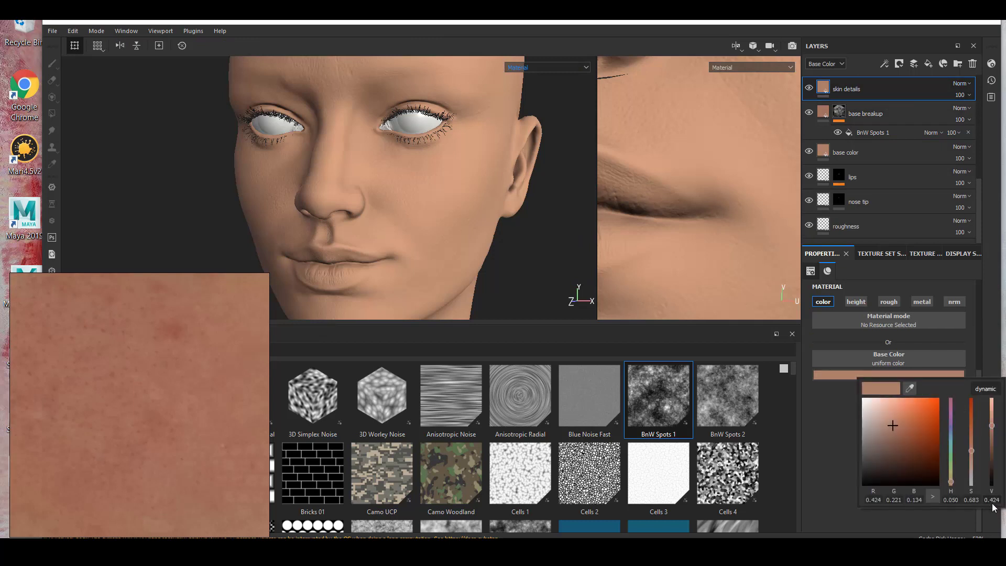
click(995, 500)
text(7)
key(Return)
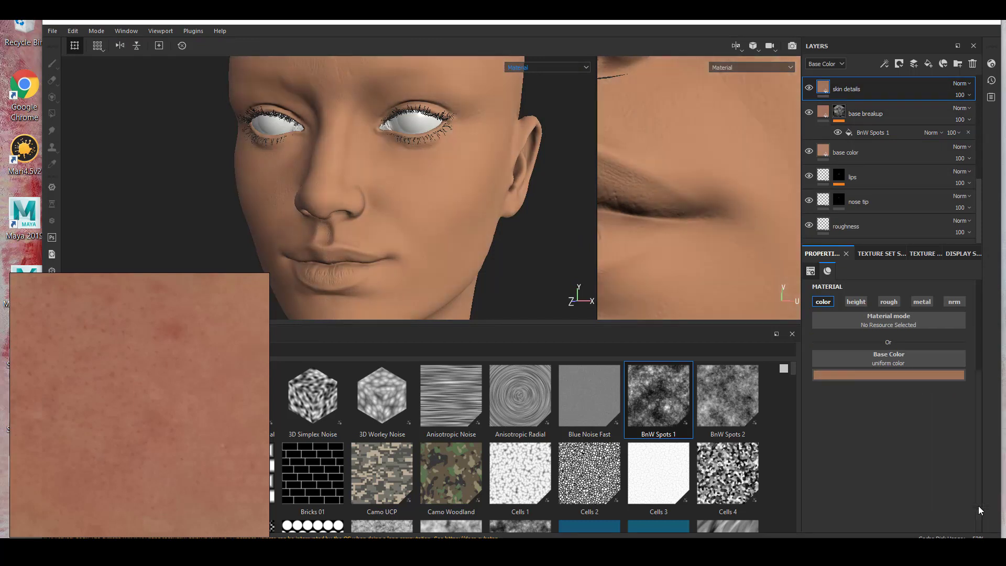
click(920, 375)
text(7)
key(Return)
mouse_move(969, 500)
mouse_down()
mouse_move(978, 502)
mouse_move(954, 505)
mouse_up()
click(920, 374)
key(BackSpace)
text(6)
key(Return)
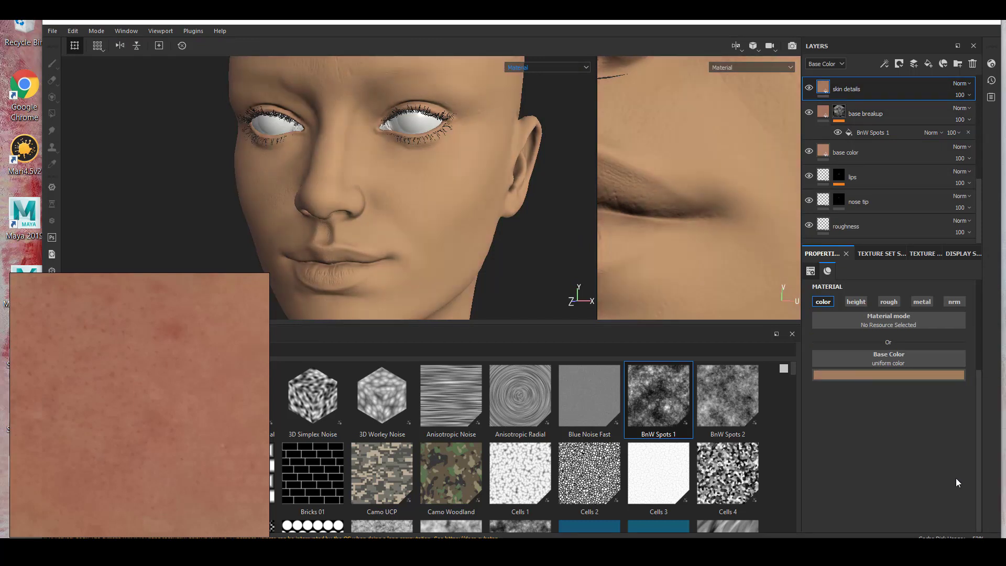
click(927, 375)
click(958, 501)
text(4)
key(Return)
- Add a black mask to the skin details layer and give it a Mask Builder - Legacy generator
right_click(845, 86)
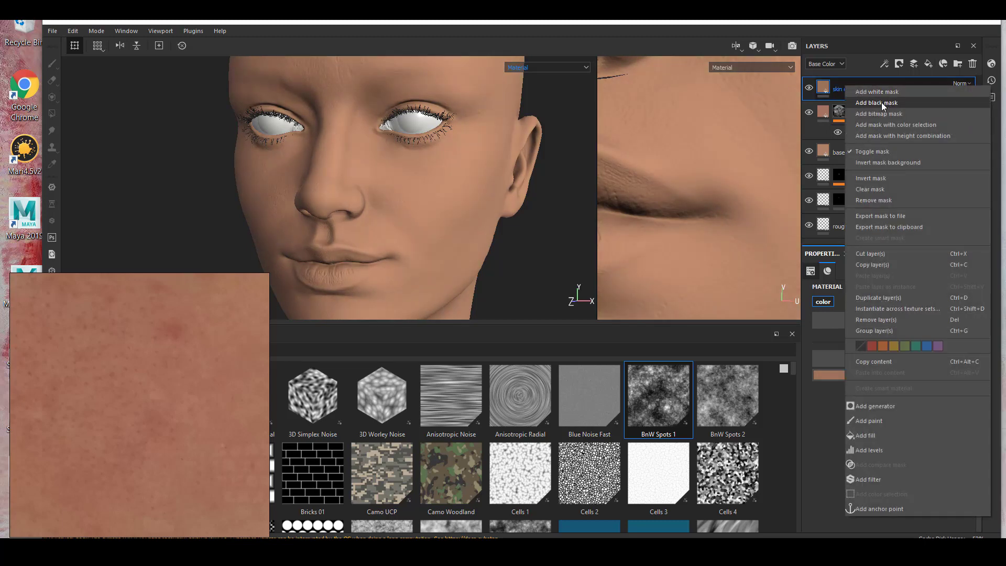
click(881, 103)
right_click(839, 87)
click(876, 285)
click(884, 292)
click(872, 389)
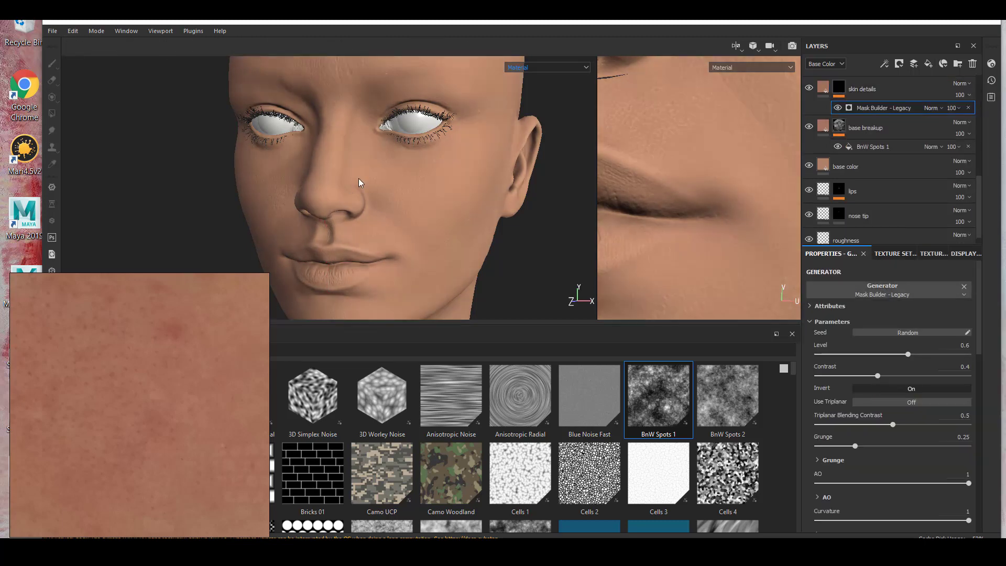
- Set the skin details layer's base color to black to preview its mask on the cheek
scroll(360, 183, up, 5)
click(821, 90)
click(896, 375)
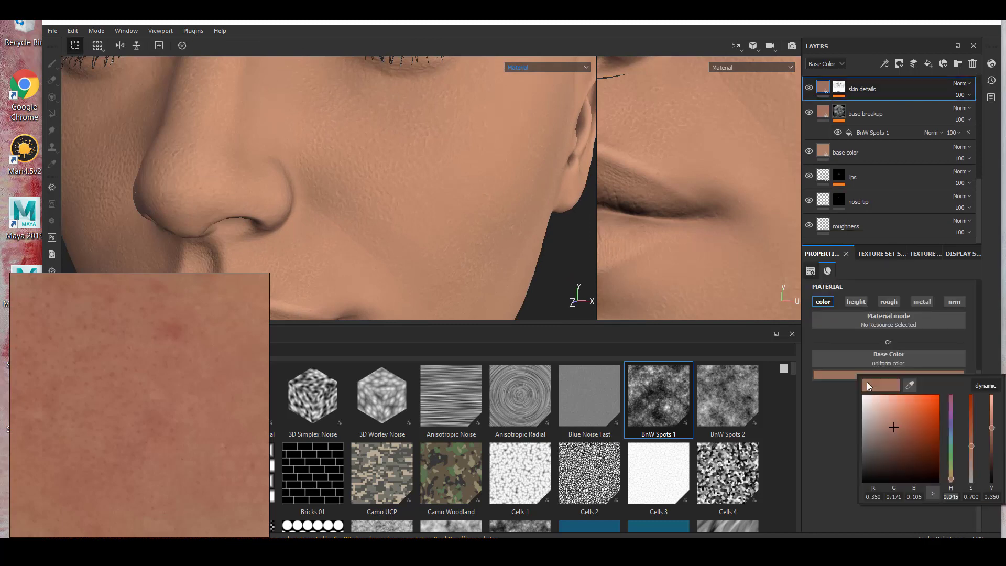
drag(888, 437, 856, 481)
- In the skin details mask generator's curvature settings, set Convex Range to -1, Concave Range to 0.49 and Concave Contrast to 0.65
click(839, 87)
click(884, 108)
drag(979, 349, 981, 395)
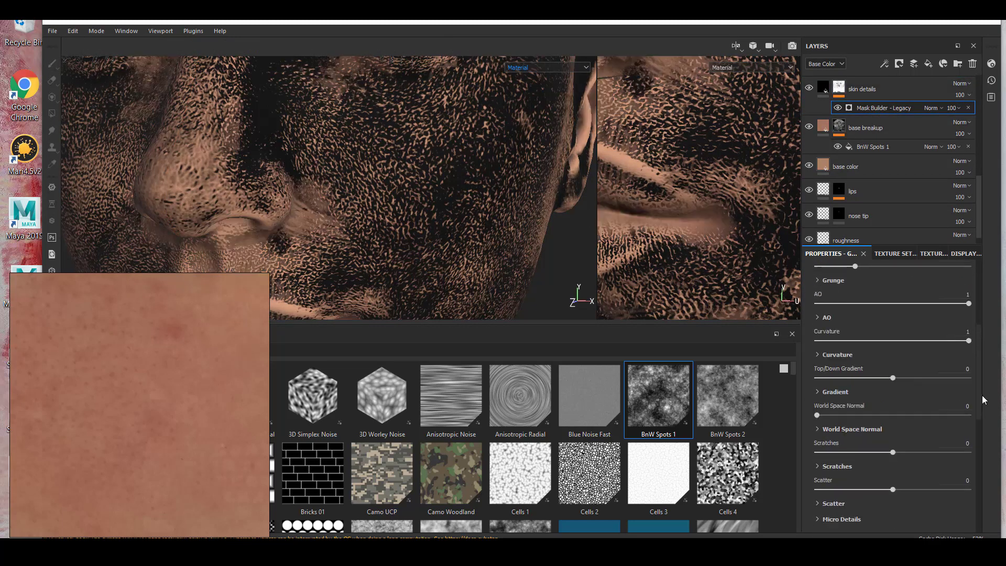
drag(897, 377, 806, 383)
drag(897, 432, 930, 432)
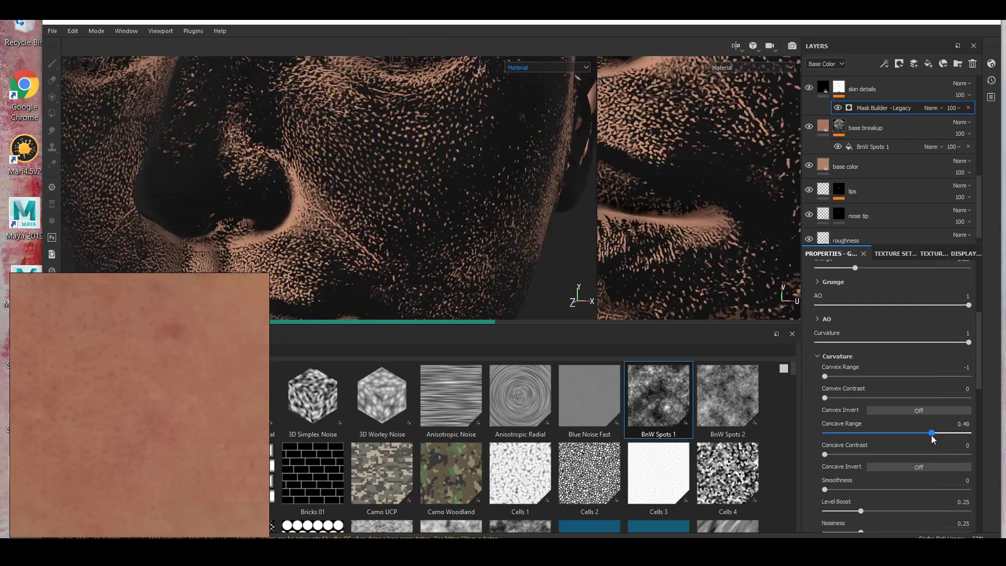
scroll(418, 173, up, 3)
alt+drag(419, 173, 450, 198)
drag(930, 433, 932, 434)
click(918, 455)
- Refine the skin details mask's curvature with a Concave Range of 0.38 and a Concave Contrast of 0.9
alt+right_drag(526, 262, 498, 209)
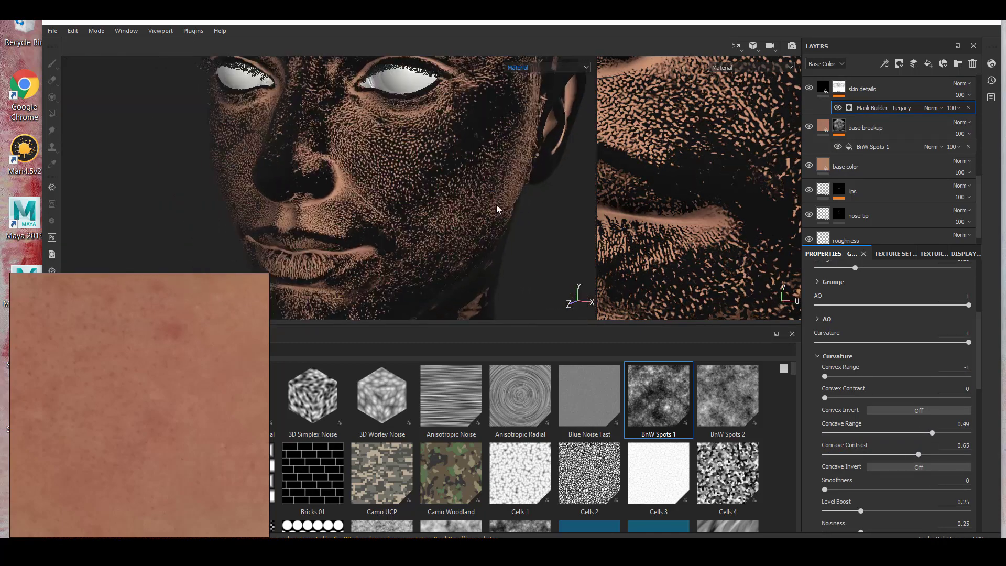
alt+middle_drag(498, 209, 435, 283)
alt+middle_drag(386, 182, 401, 126)
alt+right_drag(401, 157, 420, 259)
mouse_move(931, 432)
mouse_down()
mouse_move(912, 434)
mouse_move(927, 435)
mouse_up()
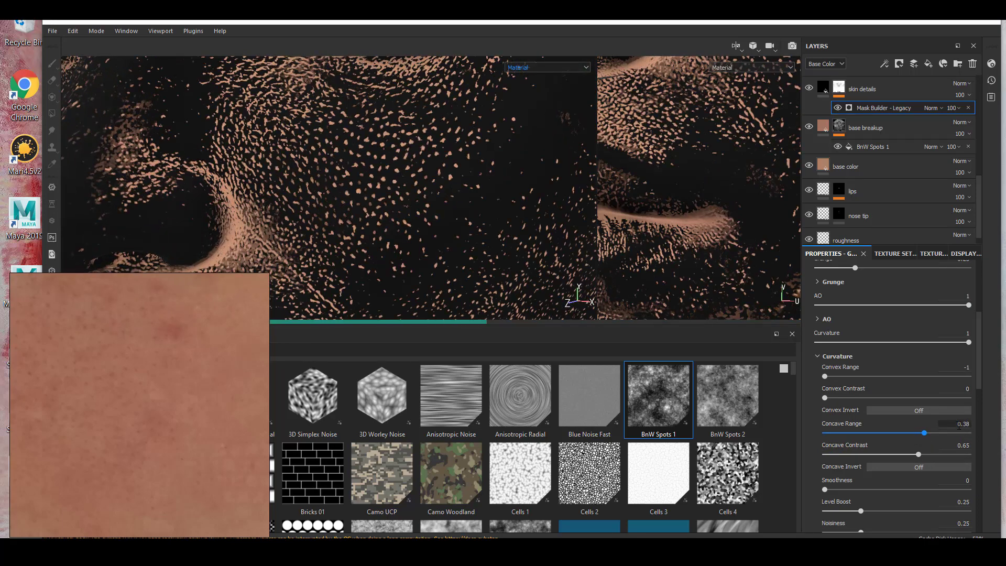
alt+right_drag(492, 246, 445, 189)
alt+drag(438, 186, 408, 173)
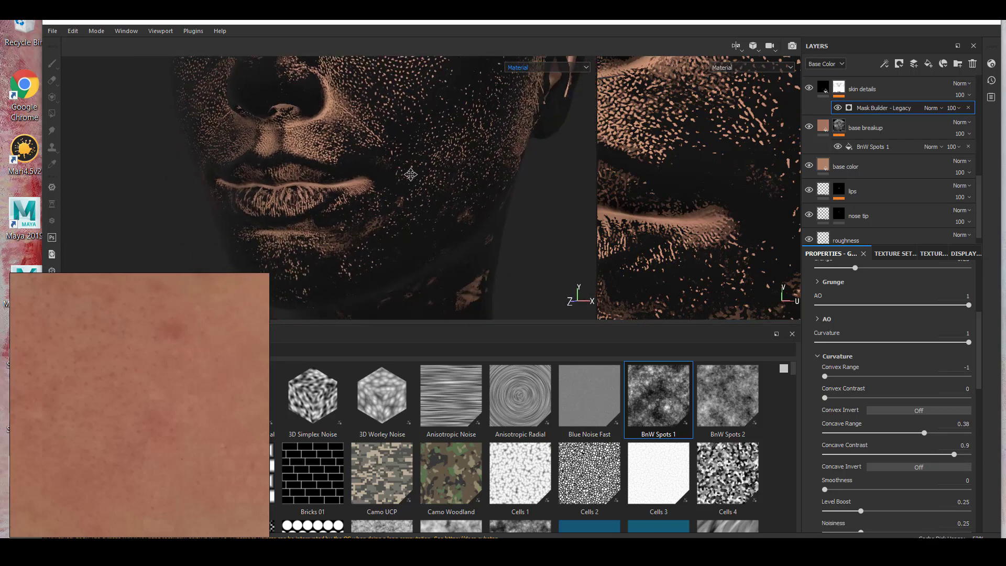
alt+middle_drag(408, 172, 388, 283)
- Turn on Use Triplanar and turn off Invert in the skin details mask generator
drag(979, 362, 981, 306)
click(925, 402)
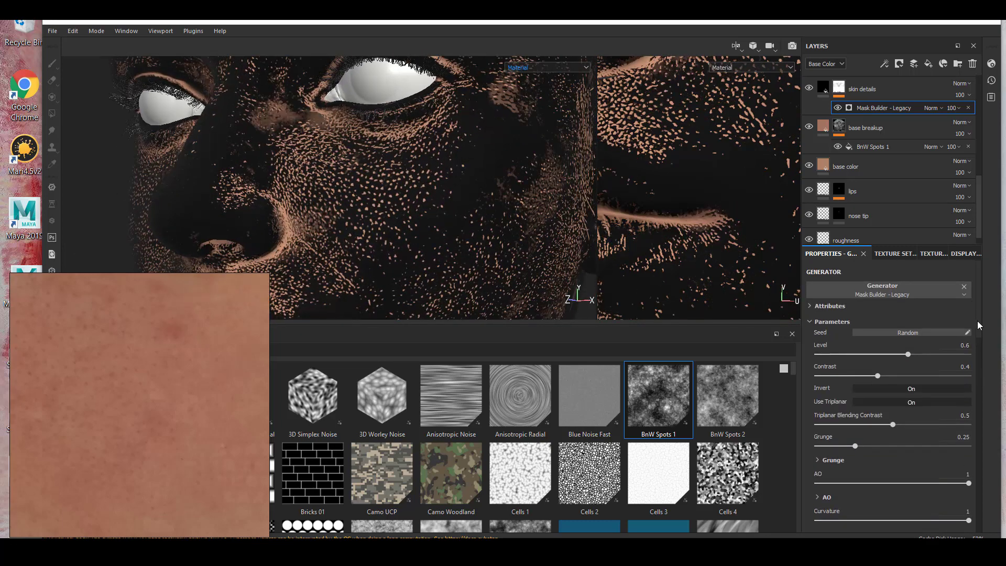
click(914, 388)
alt+drag(356, 214, 372, 239)
alt+middle_drag(373, 238, 385, 252)
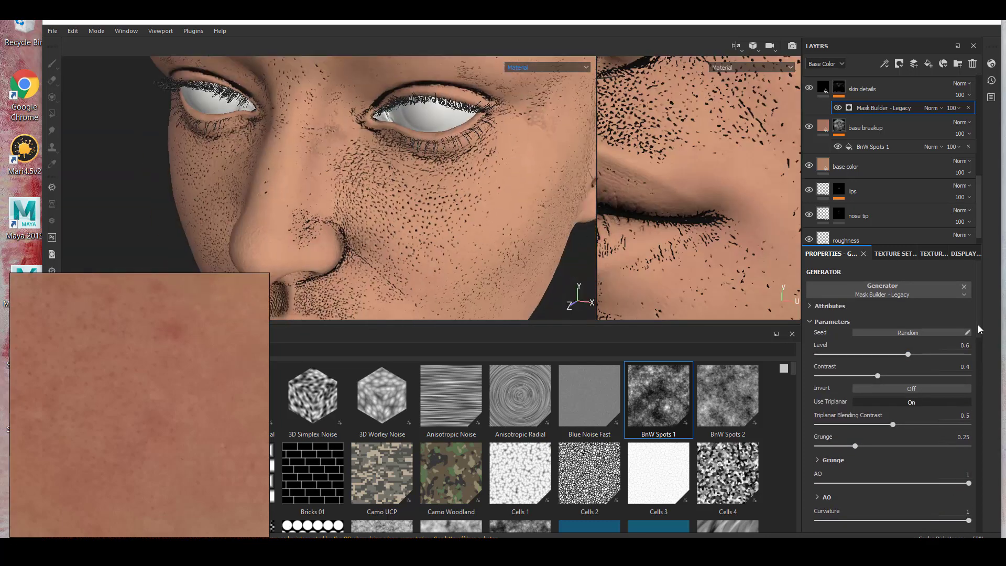
- Set the curvature Level Boost of the skin details mask generator to 0.31, checking the pores across the face
drag(978, 325, 980, 463)
scroll(922, 416, up, 3)
scroll(408, 194, down, 3)
mouse_move(409, 193)
alt+mouse_down()
mouse_move(352, 198)
mouse_move(403, 204)
alt+mouse_up()
scroll(404, 204, down, 3)
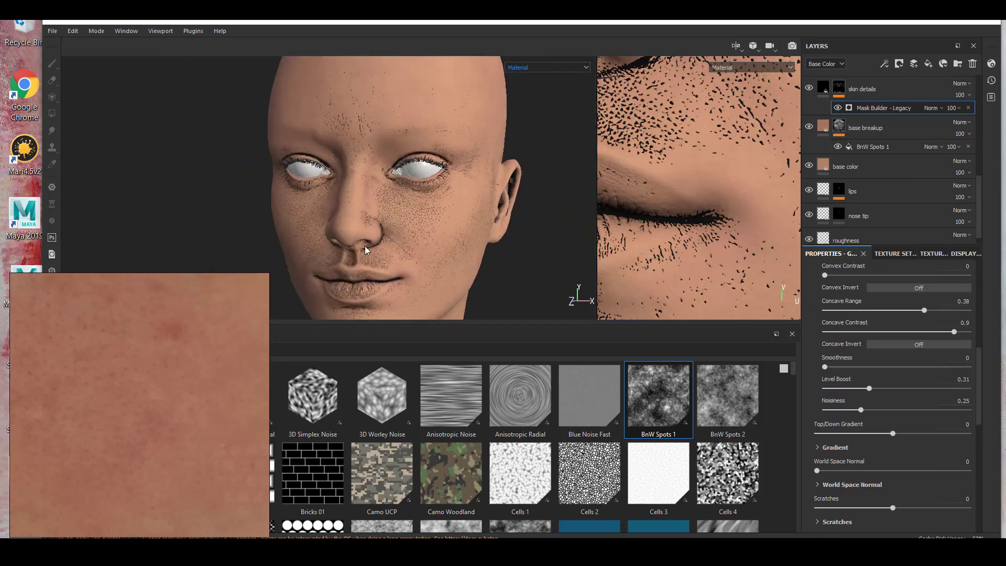
scroll(346, 236, up, 3)
scroll(150, 423, down, 4)
- Sample the skin tone from the model's cheek as the skin details layer's base color
middle_drag(150, 422, 173, 467)
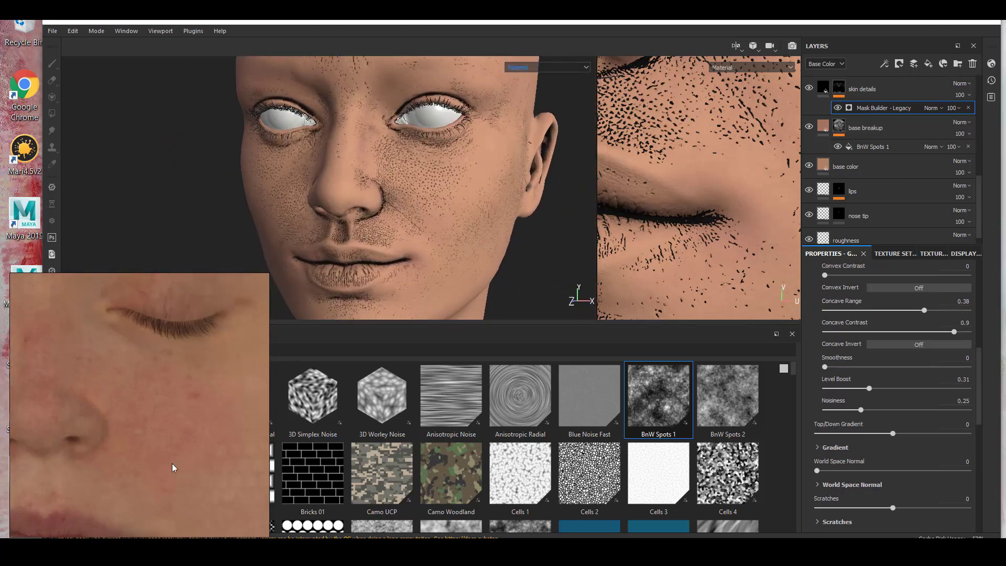
scroll(173, 467, up, 2)
alt+drag(374, 251, 393, 270)
scroll(393, 271, up, 2)
click(823, 88)
click(885, 375)
click(910, 385)
click(502, 171)
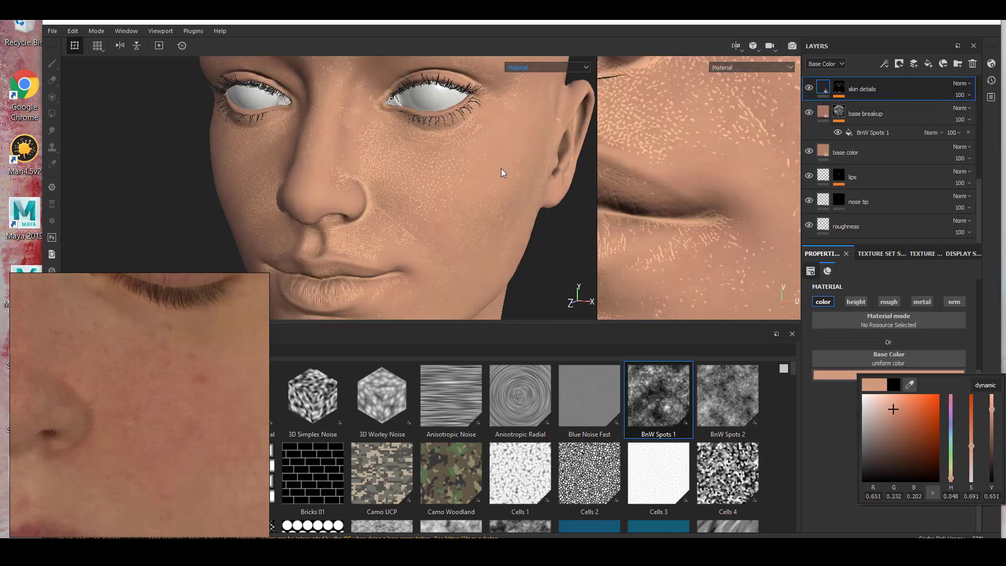
- Darken the sampled skin details base color to a warm orange-brown that gives subtle pores
drag(994, 416, 971, 439)
drag(992, 418, 992, 432)
alt+drag(451, 194, 440, 220)
scroll(458, 224, up, 4)
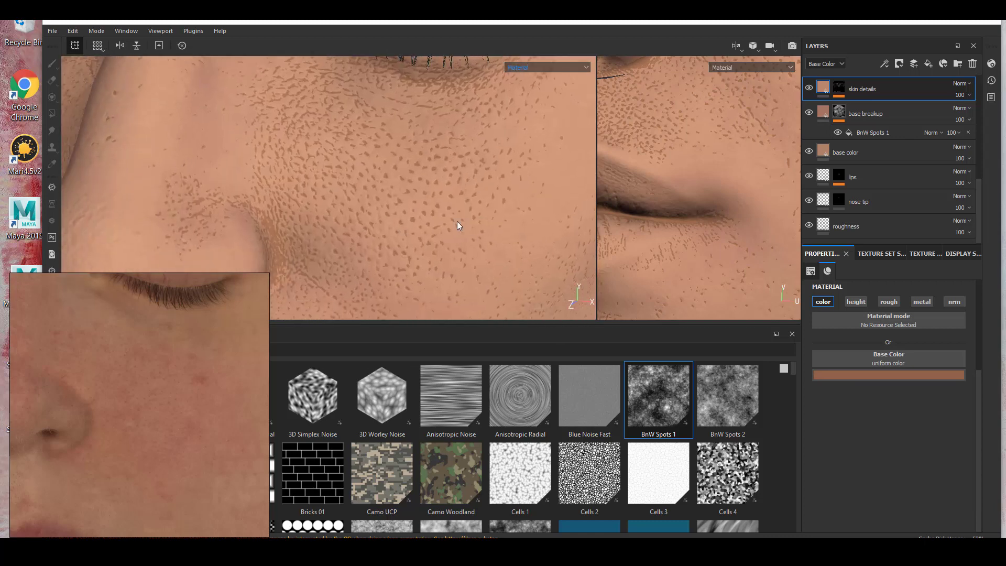
click(885, 373)
- Examine the skin details effect around the nose, lips, cheeks and eyes against the reference photo
alt+right_drag(503, 230, 423, 227)
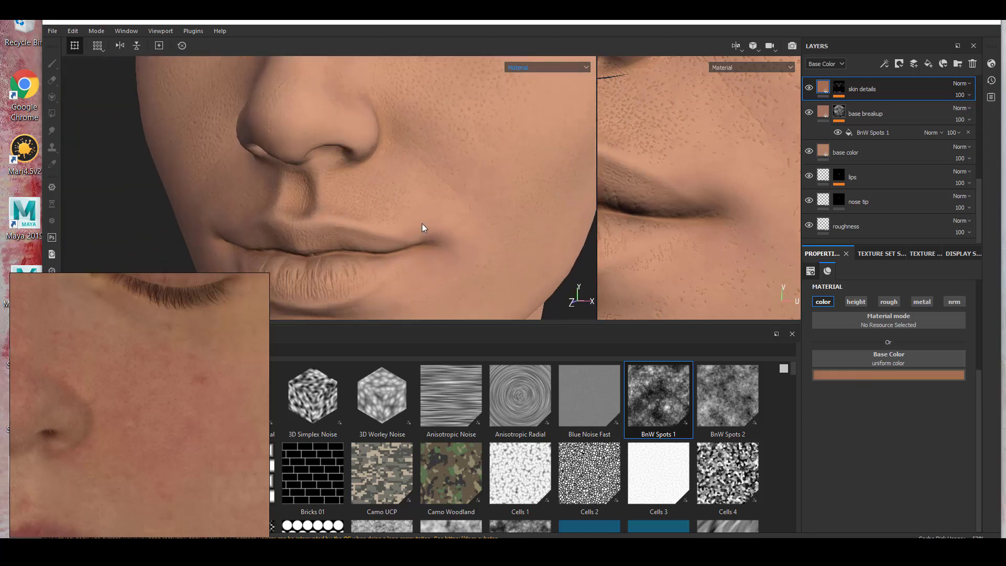
alt+drag(423, 227, 256, 191)
alt+right_drag(256, 191, 362, 257)
alt+middle_drag(362, 257, 406, 175)
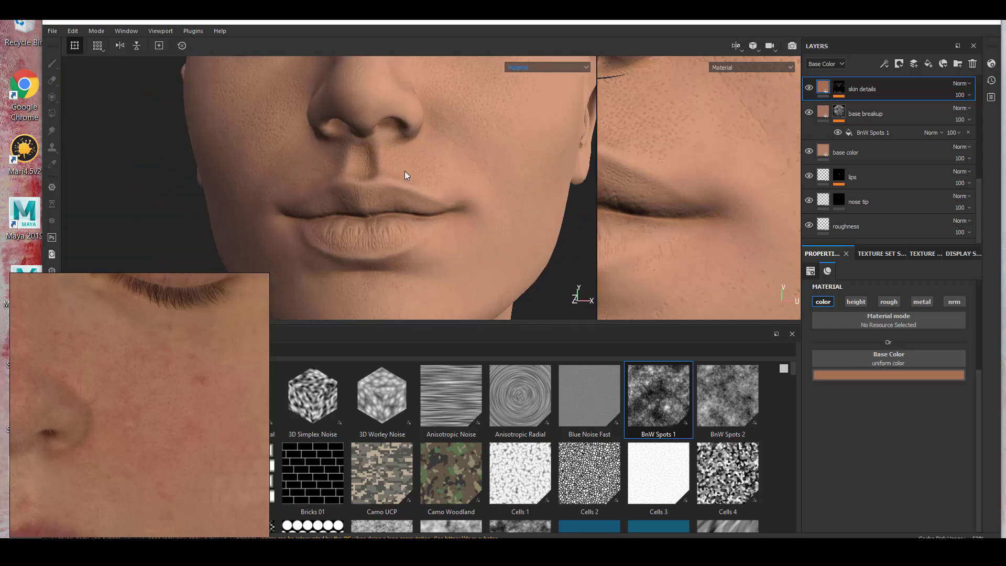
alt+right_drag(406, 175, 440, 183)
scroll(213, 397, down, 3)
scroll(213, 397, up, 3)
alt+middle_drag(387, 209, 382, 288)
alt+drag(451, 241, 411, 247)
alt+middle_drag(411, 248, 420, 204)
alt+right_drag(419, 205, 445, 215)
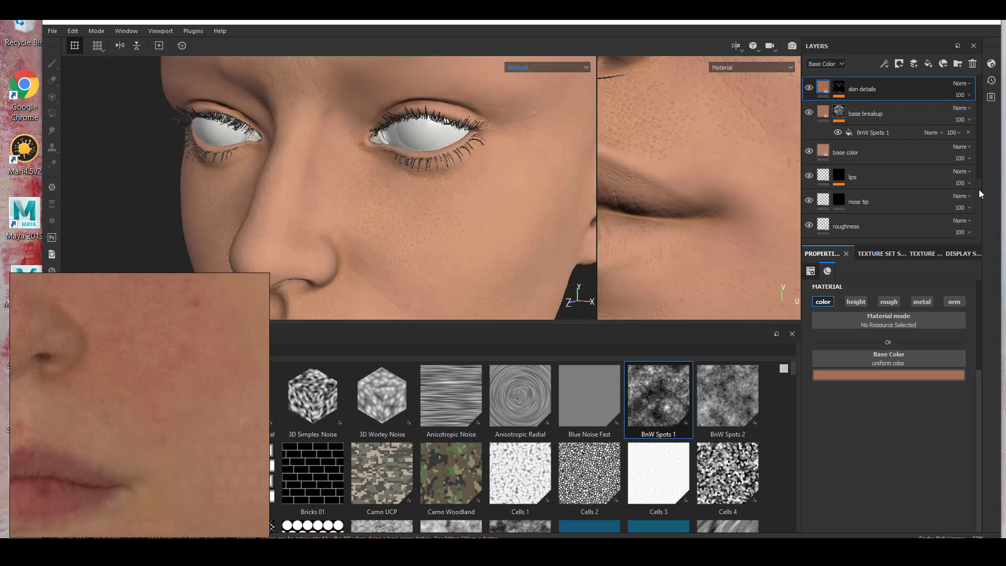
- Toggle the visibility of a layer higher in the stack and inspect the face
drag(979, 194, 979, 154)
click(808, 135)
alt+right_drag(516, 262, 476, 254)
alt+middle_drag(477, 254, 496, 209)
alt+right_drag(444, 219, 478, 258)
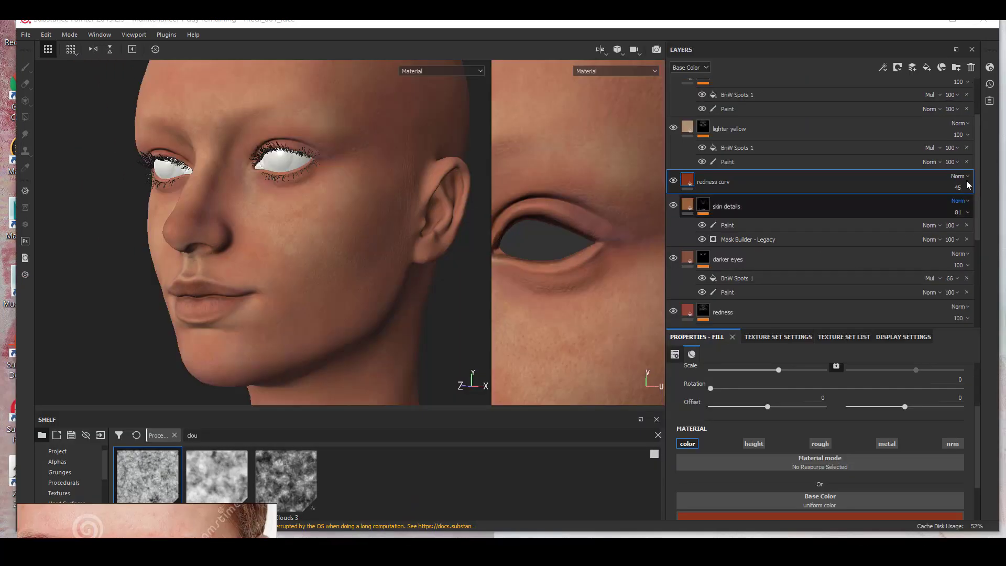
- Compare the face with the redness curv layer hidden and shown, and set the layer's opacity to 100
drag(681, 205, 678, 152)
click(676, 150)
click(676, 149)
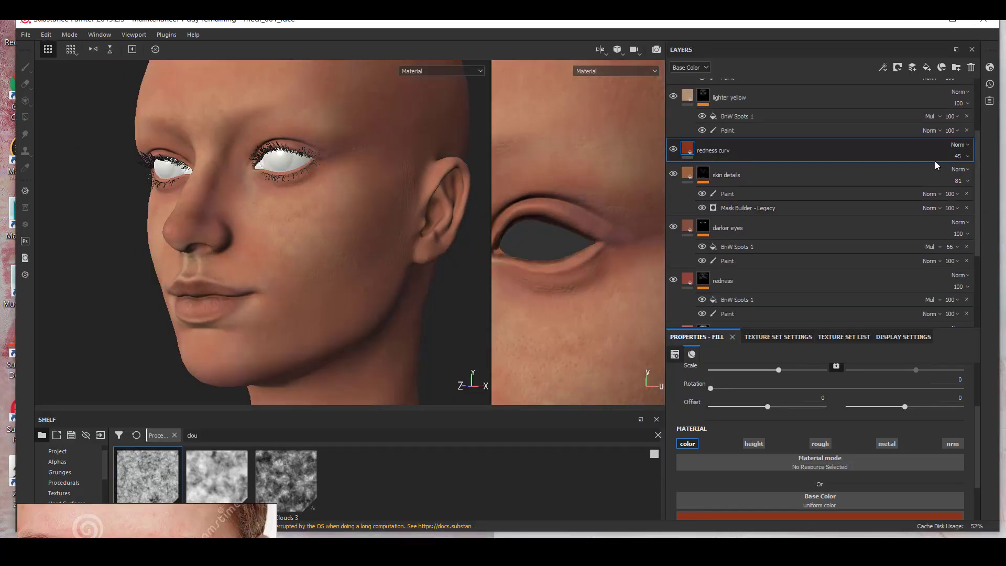
click(967, 156)
drag(965, 170, 999, 170)
alt+drag(348, 292, 386, 319)
- Add a mask with a fill effect to the redness curv layer and invert it with a Levels effect
right_click(715, 151)
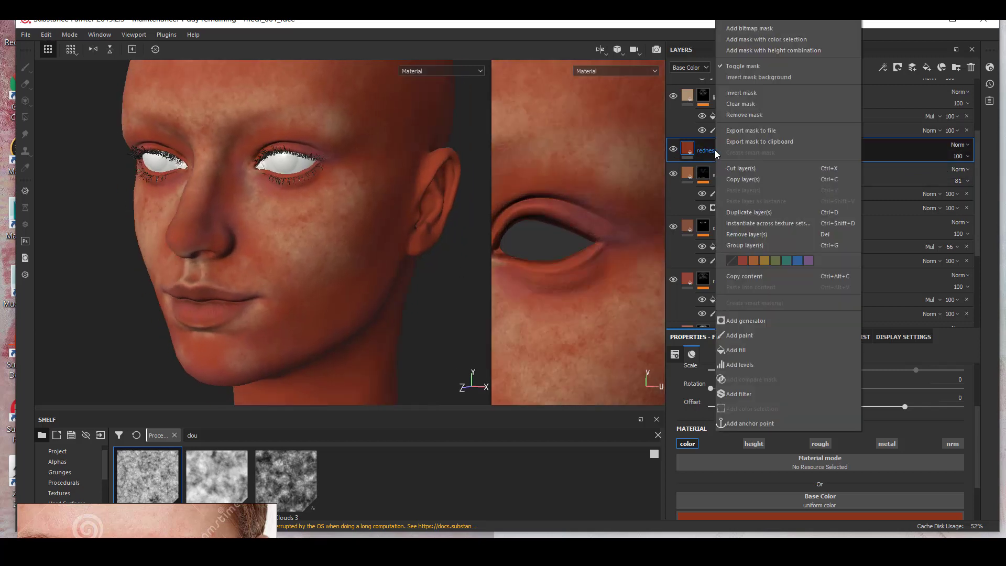
click(746, 51)
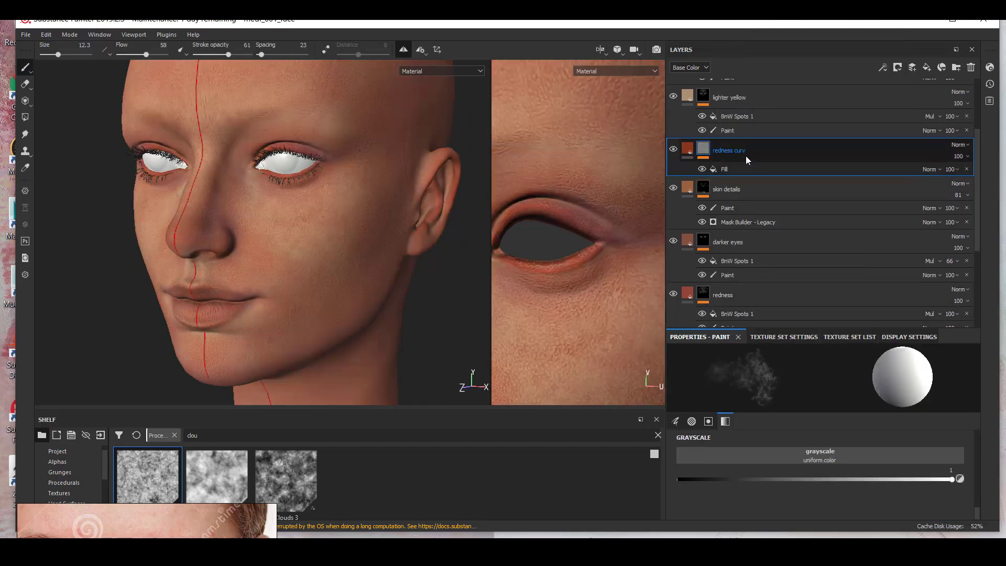
right_click(714, 157)
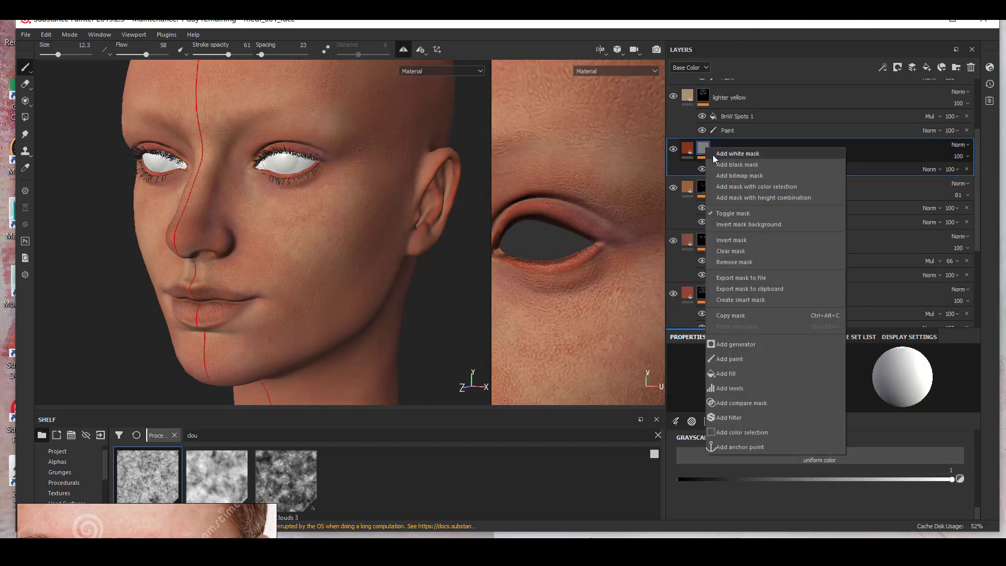
click(752, 390)
click(934, 450)
alt+right_drag(307, 330, 313, 262)
alt+drag(313, 262, 375, 288)
alt+middle_drag(375, 287, 382, 366)
- Set the redness curv layer's opacity to 40 and compare the face with the layer hidden and shown
click(748, 155)
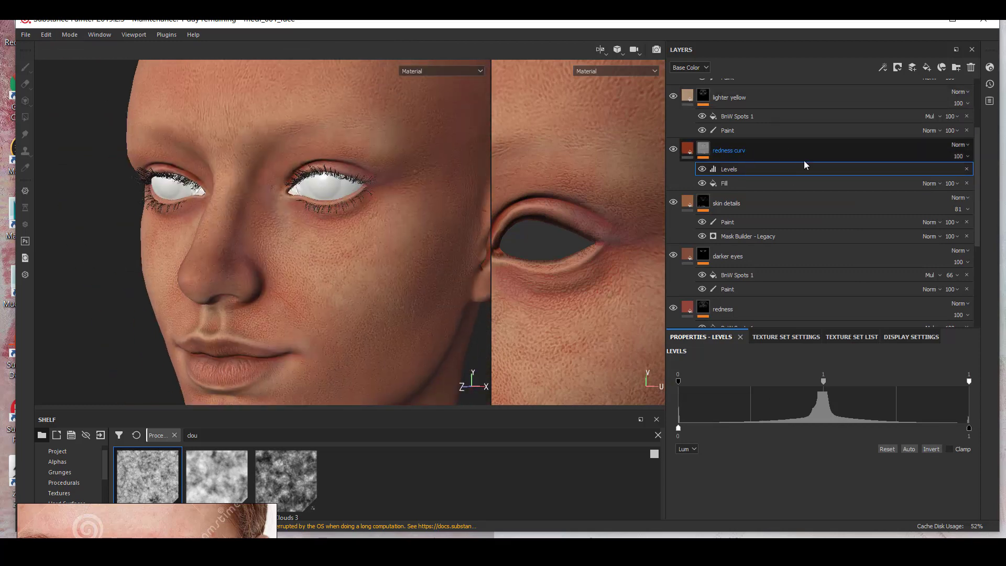
drag(998, 177, 949, 177)
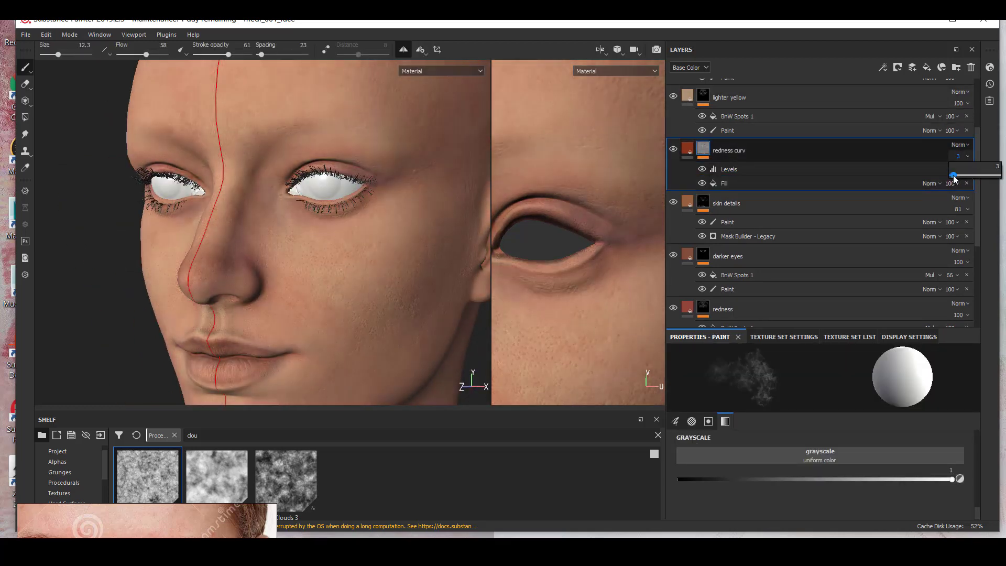
alt+right_drag(231, 262, 123, 283)
alt+drag(124, 283, 315, 283)
alt+right_drag(315, 283, 425, 278)
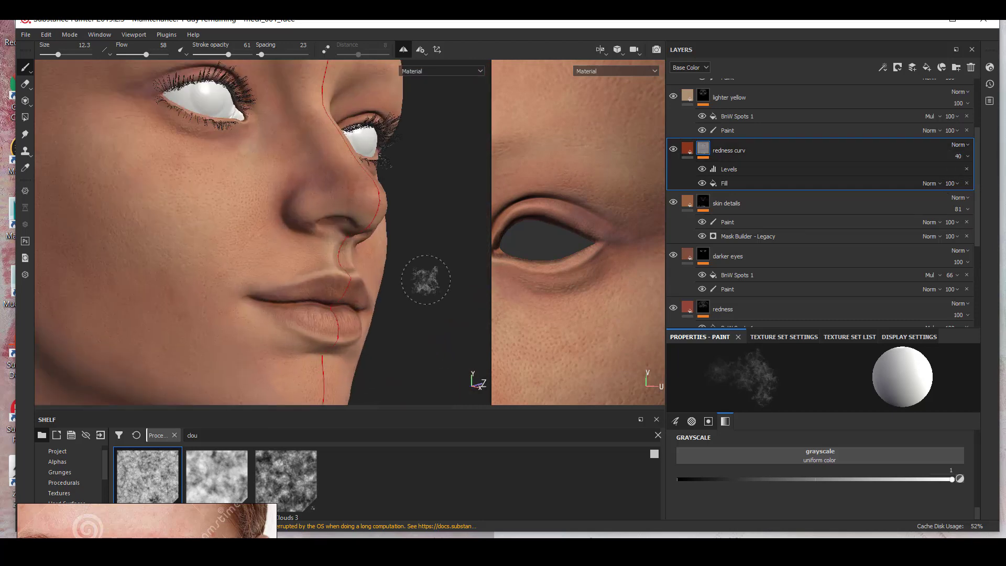
alt+middle_drag(425, 278, 466, 320)
click(674, 151)
click(674, 151)
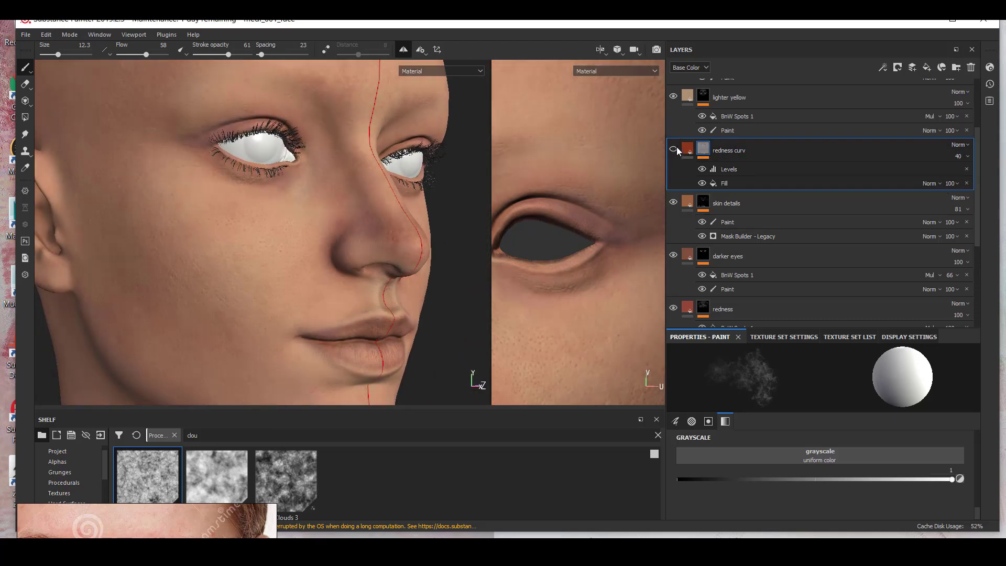
- Move the redness curv layer directly above the redness layer and set its opacity to 42, comparing it on and off
drag(744, 151, 805, 284)
scroll(979, 227, down, 4)
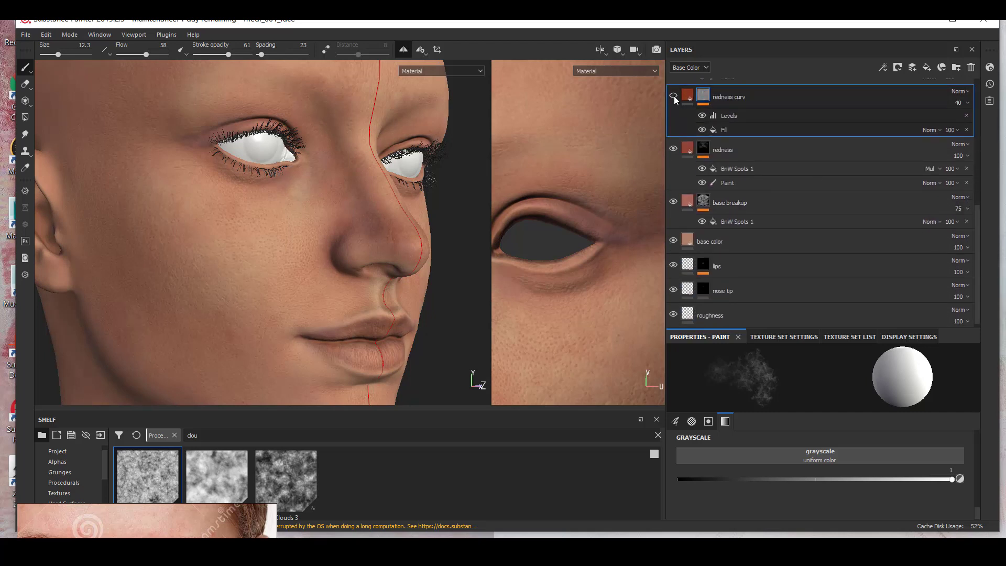
click(964, 102)
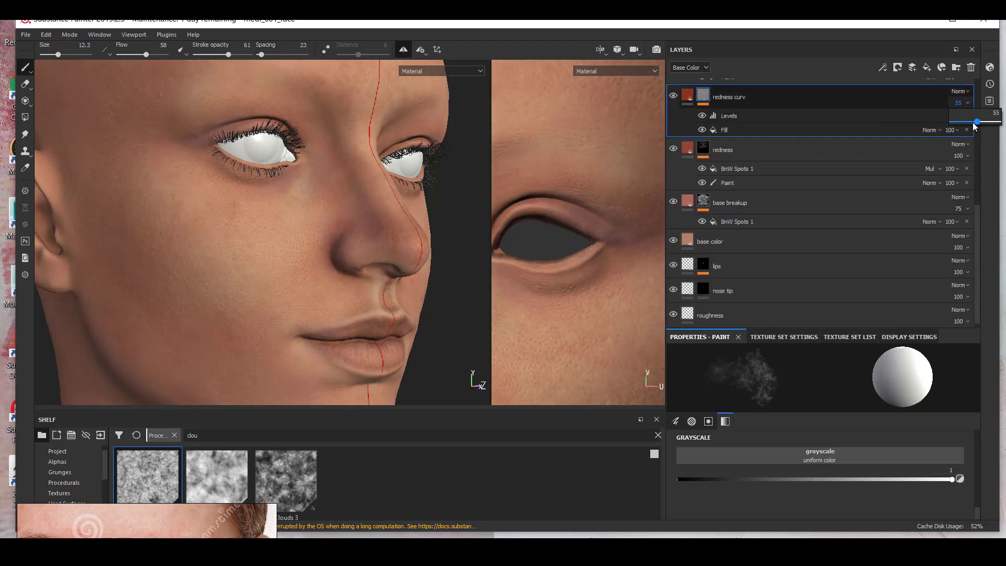
click(673, 98)
click(674, 97)
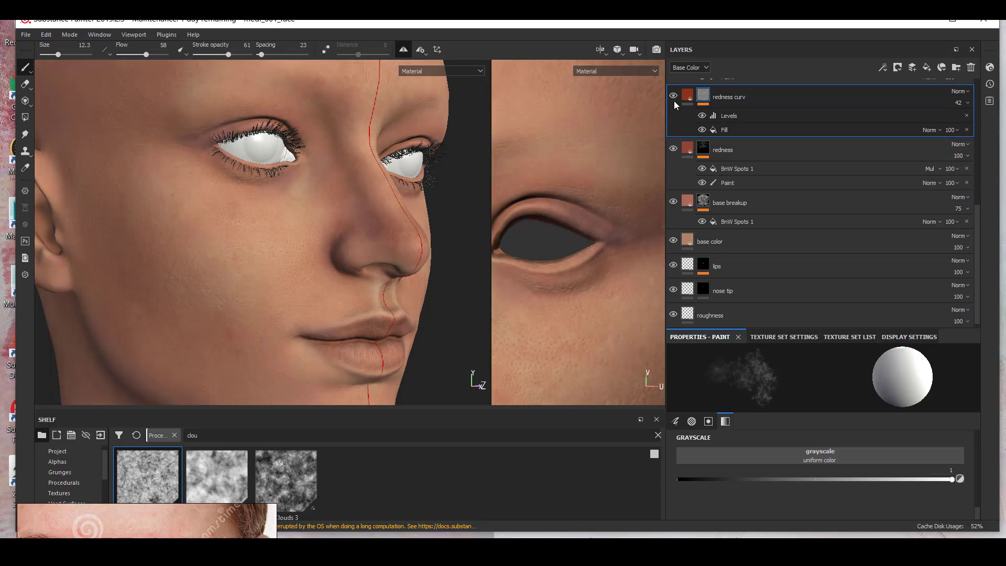
- Review the skin color on the rendered head from the front and both sides
alt+drag(445, 293, 324, 298)
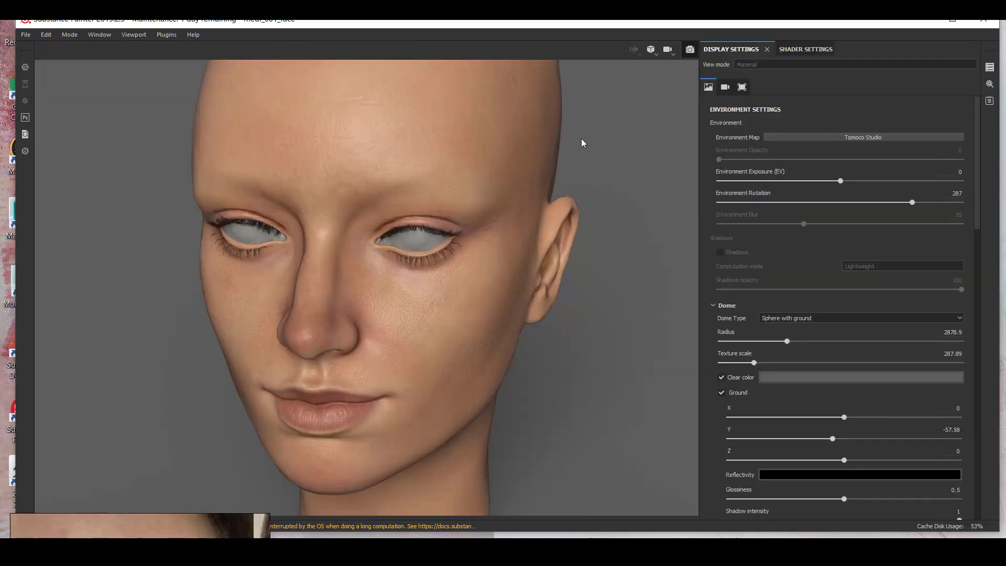
alt+drag(595, 169, 624, 399)
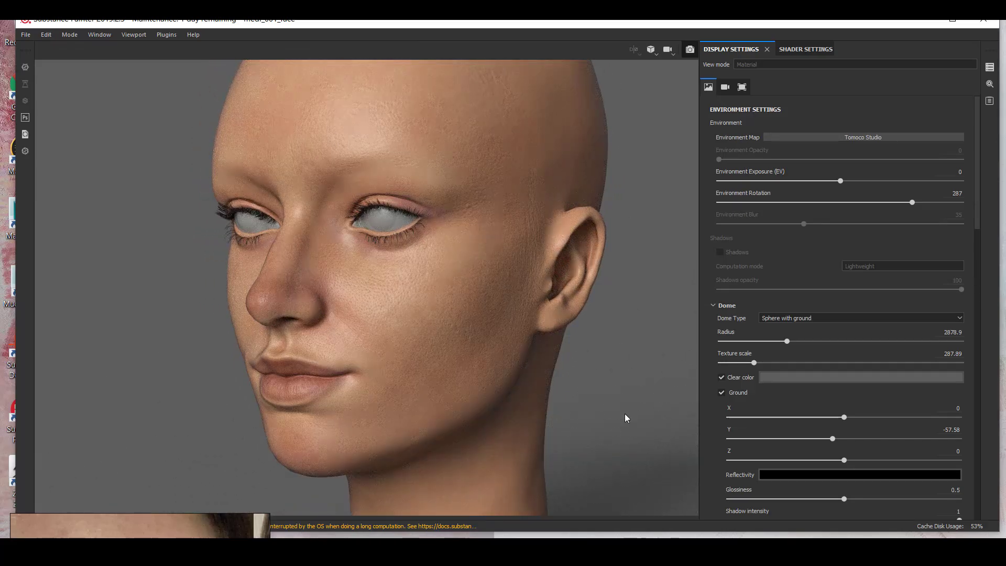
alt+drag(435, 273, 605, 310)
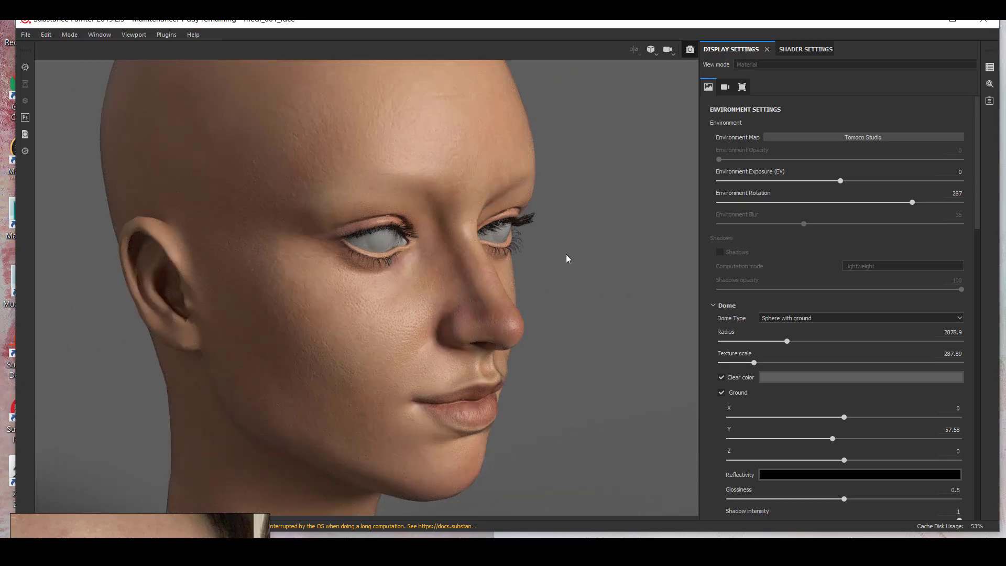
click(690, 49)
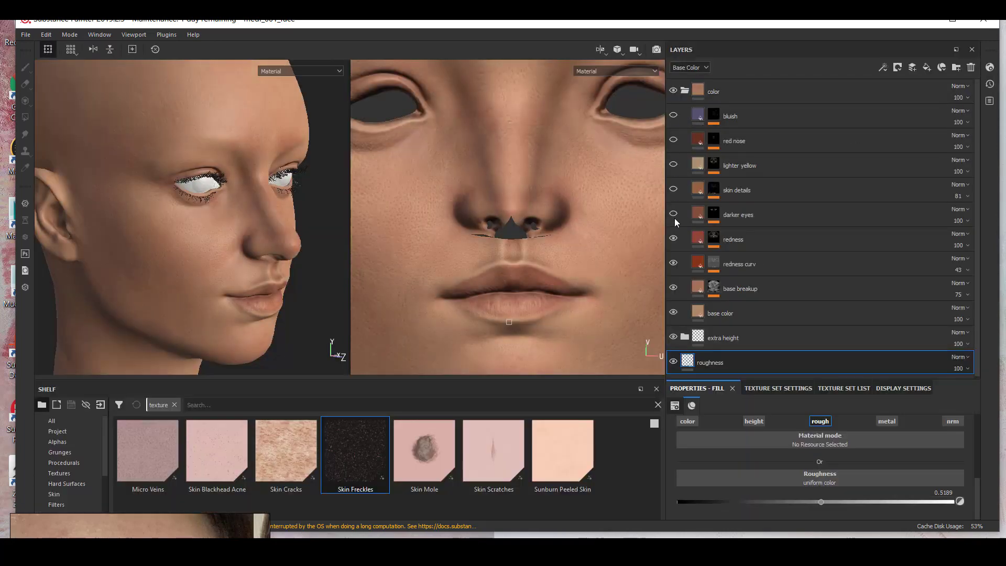
- Check the base breakup mask's BnW Spots 1 parameters and set the layer's fill color brightness value to 0.353
click(681, 291)
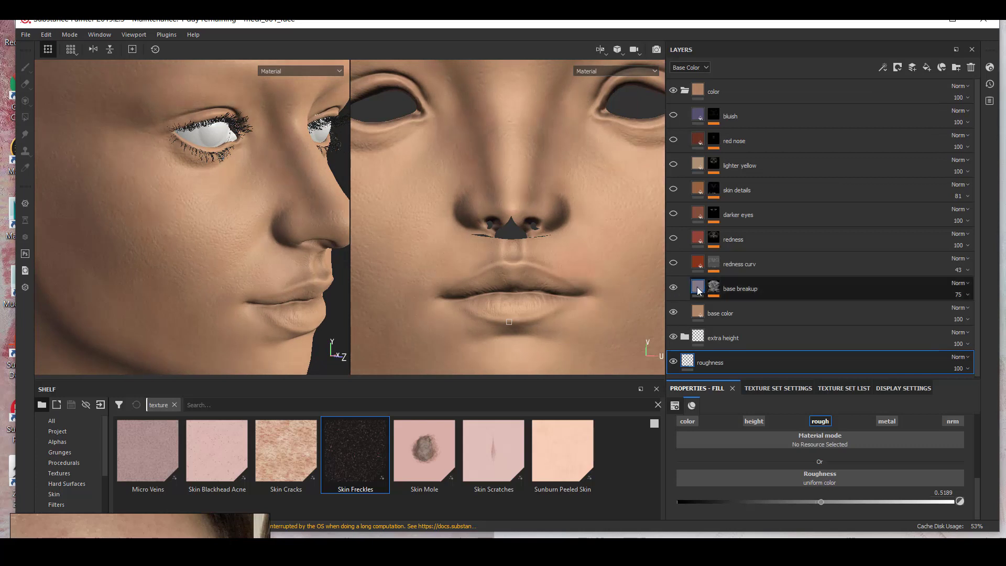
click(826, 311)
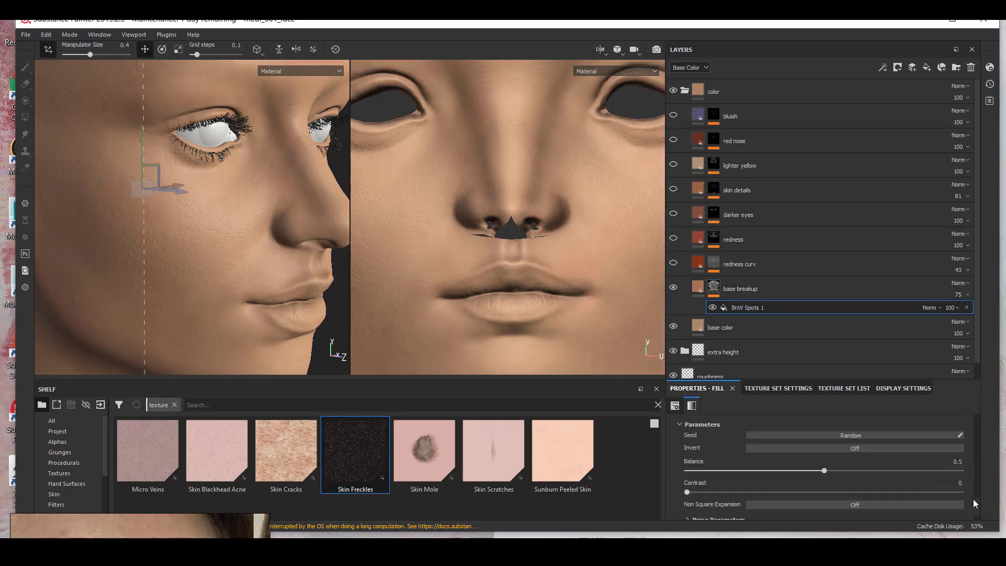
scroll(973, 502, up, 5)
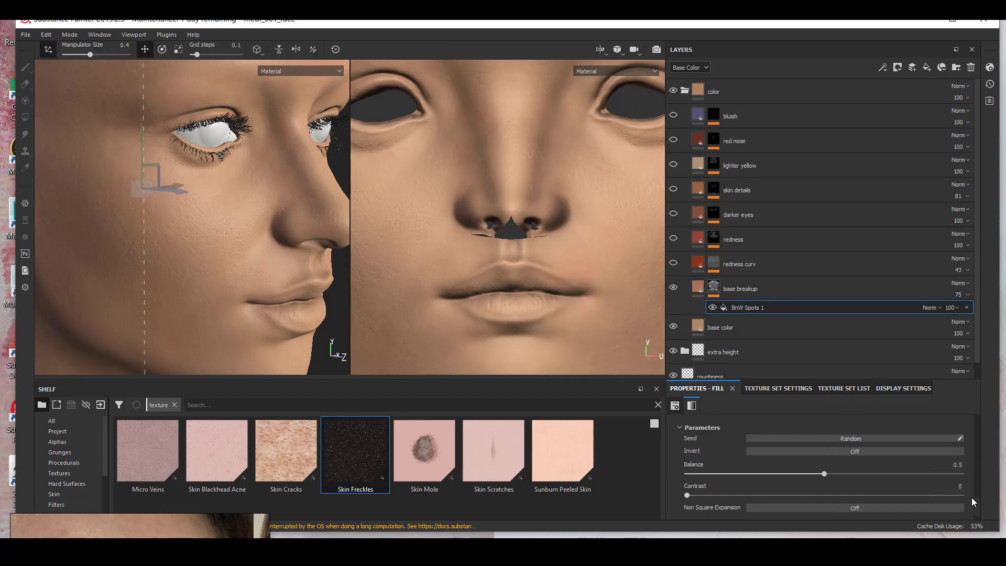
click(697, 288)
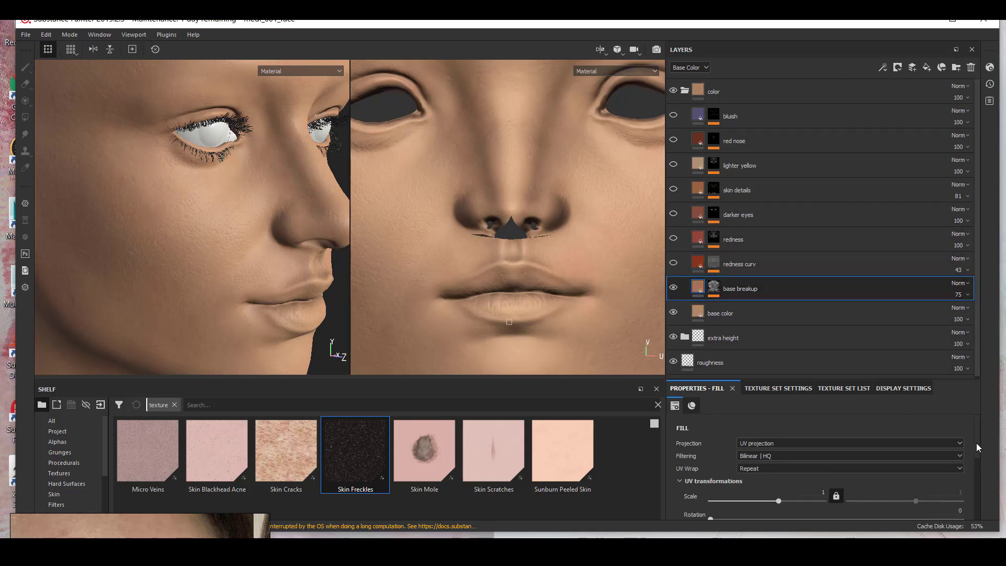
click(916, 499)
drag(977, 445, 974, 422)
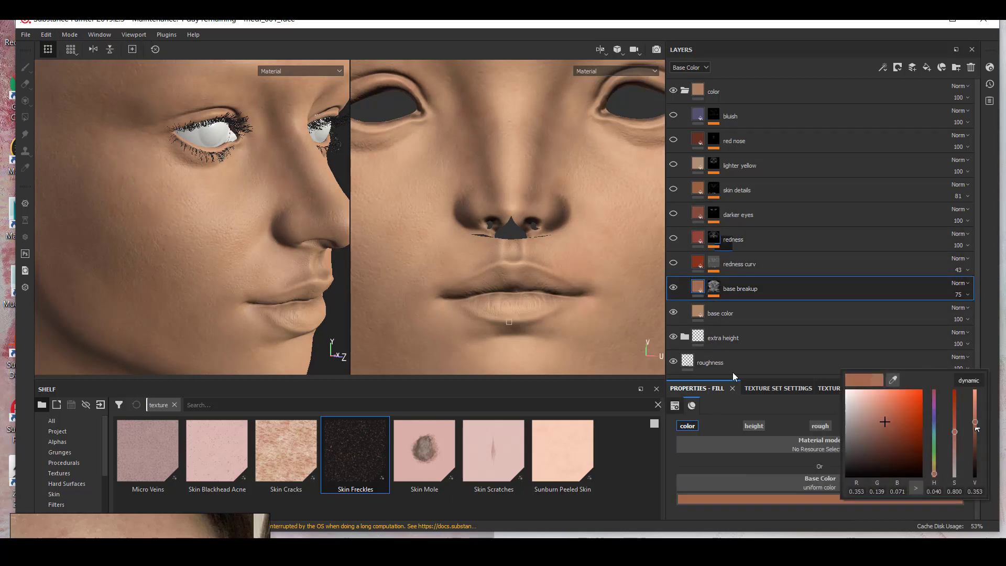
- Compare the face with the base breakup layer hidden and shown
alt+drag(241, 246, 199, 249)
mouse_move(200, 249)
alt+right_down()
mouse_move(168, 251)
mouse_move(198, 262)
alt+right_up()
alt+drag(198, 262, 237, 279)
click(677, 287)
click(676, 287)
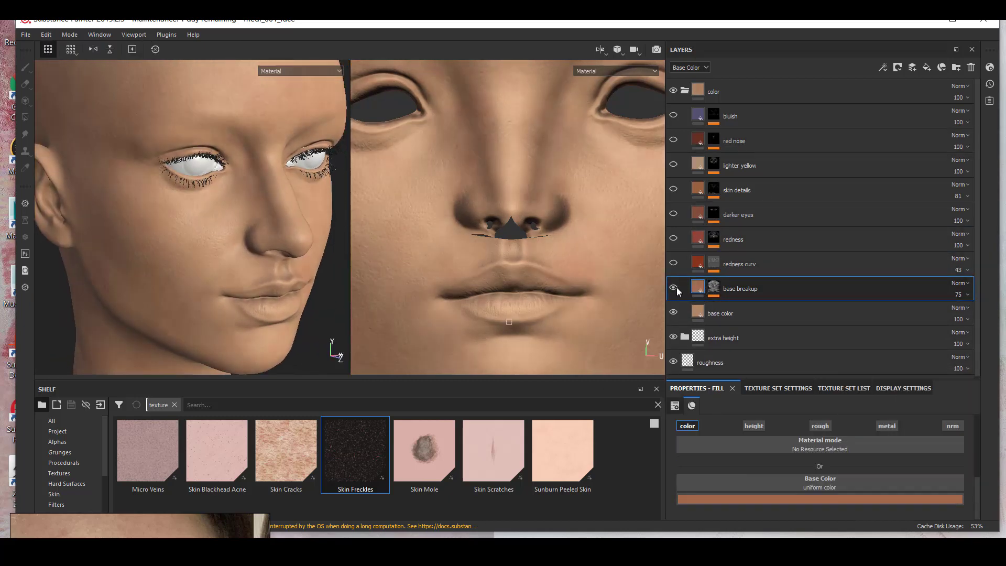
click(676, 288)
click(677, 287)
click(677, 288)
click(677, 288)
- Lighten the base breakup layer's fill color and check it on the face
click(891, 498)
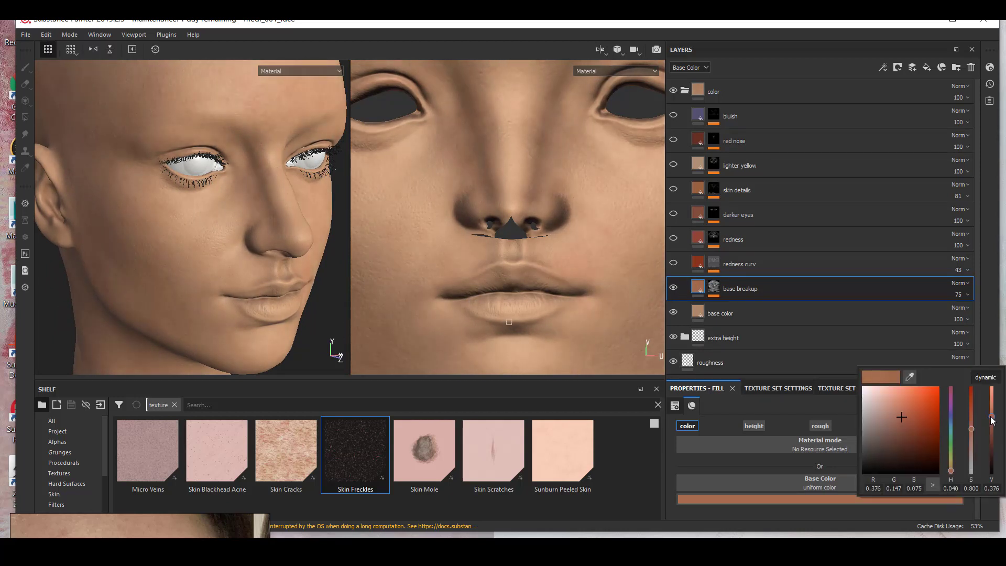
click(675, 287)
alt+drag(221, 256, 220, 301)
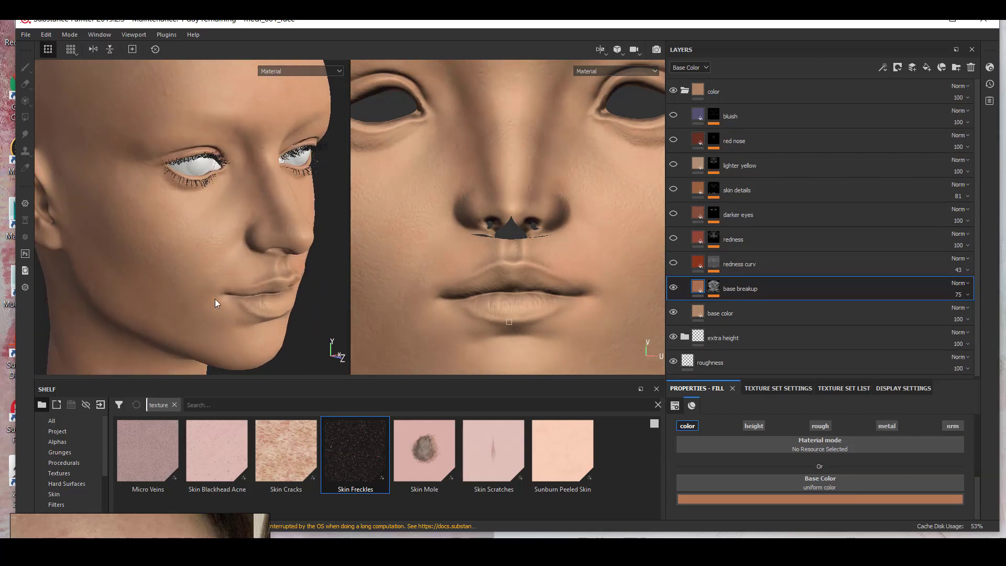
- Set the redness curv layer's opacity to 47 and show the redness layer
click(967, 270)
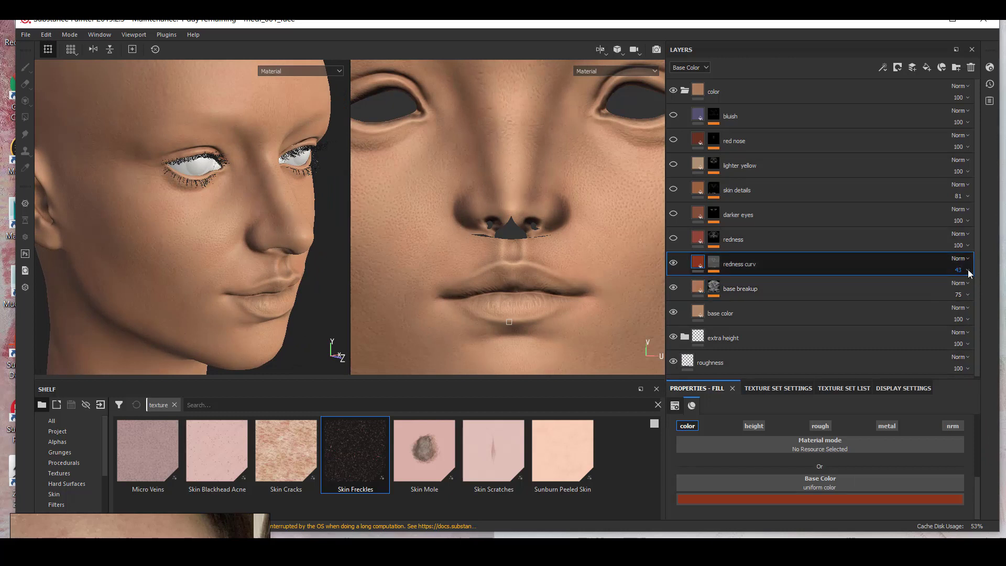
mouse_move(970, 289)
mouse_down()
mouse_move(984, 290)
mouse_move(975, 291)
mouse_move(989, 275)
mouse_up()
click(677, 238)
- Compare the redness mask around the nose and cheek with its BnW Spots 1 effect hidden and shown
click(786, 257)
click(933, 258)
click(893, 263)
click(956, 259)
click(713, 258)
click(712, 258)
alt+right_drag(246, 241, 209, 252)
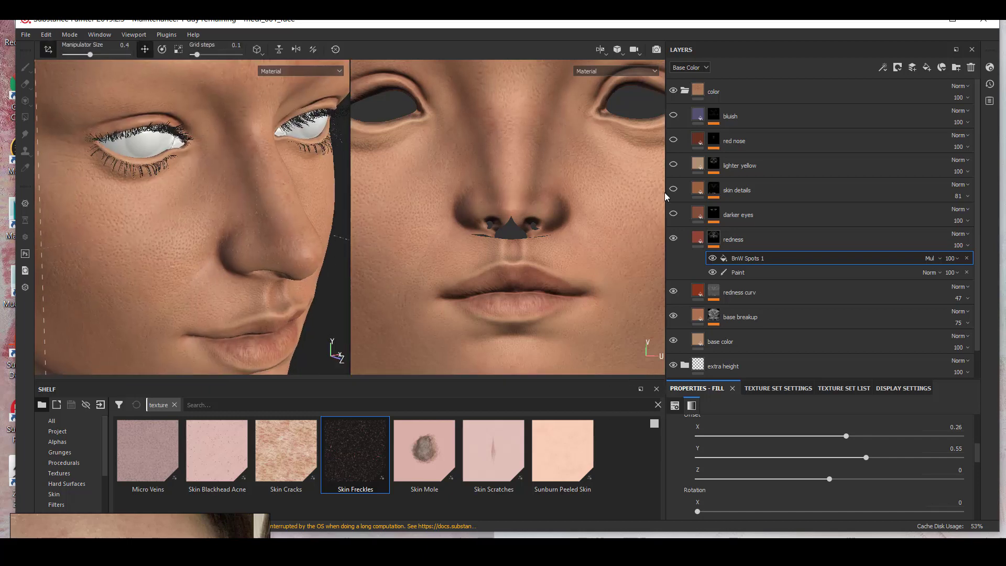
click(712, 258)
click(713, 259)
- Darken the redness layer's fill color
click(697, 238)
click(907, 497)
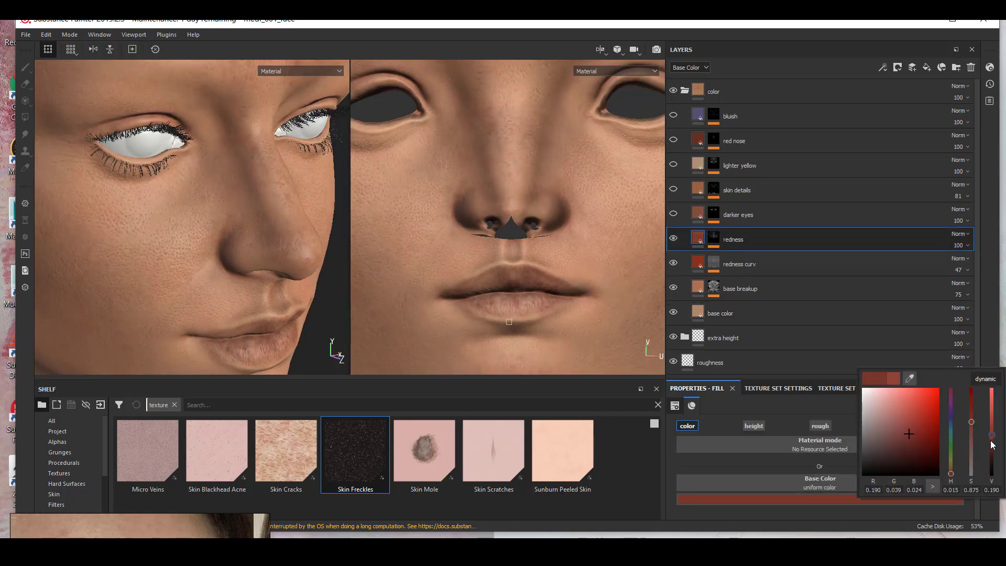
drag(990, 452, 994, 438)
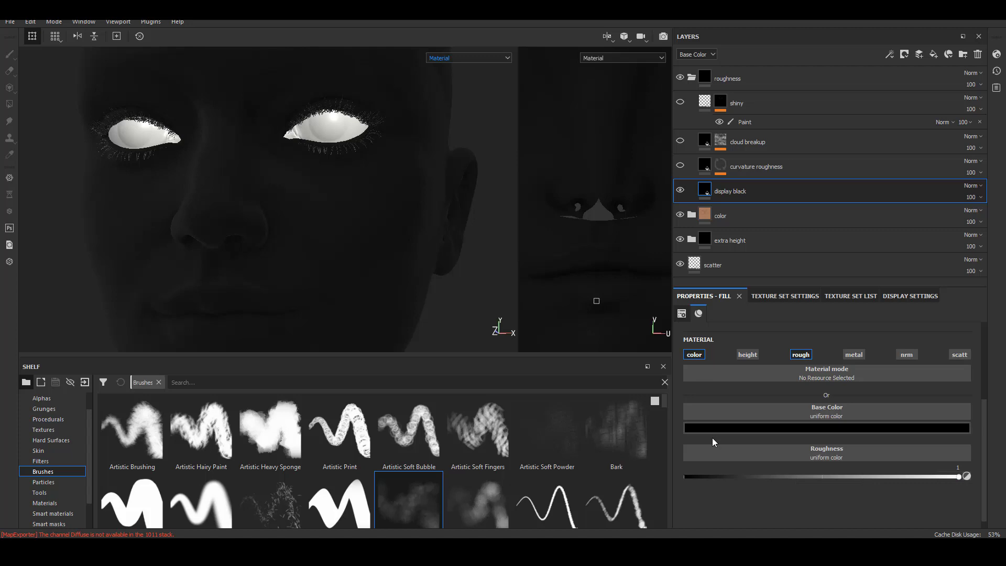
- Show the curvature roughness, cloud breakup and shiny layers over the black display layer and expand their mask effects
click(680, 165)
alt+drag(446, 297, 426, 295)
alt+right_drag(427, 294, 460, 293)
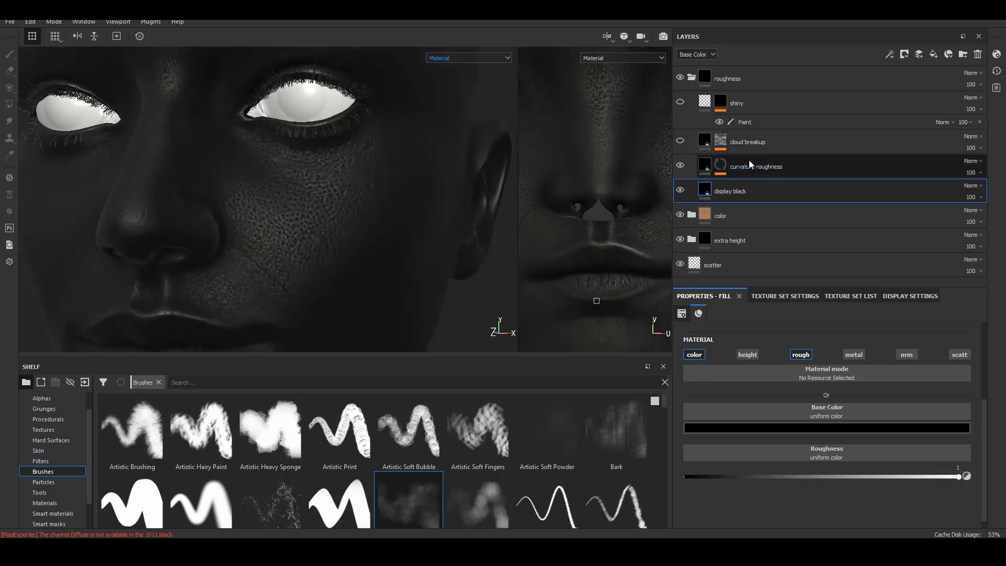
click(721, 167)
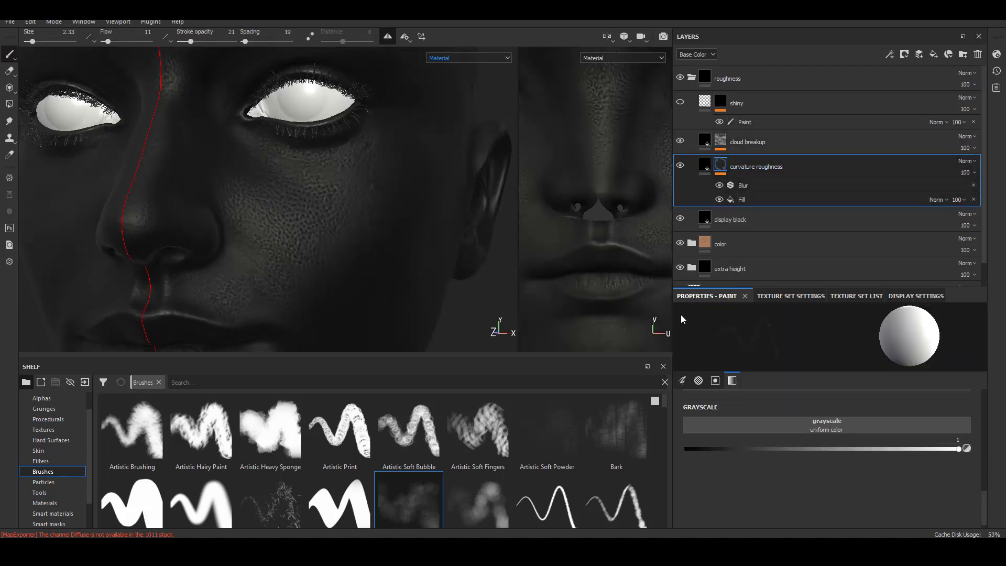
click(720, 142)
click(755, 122)
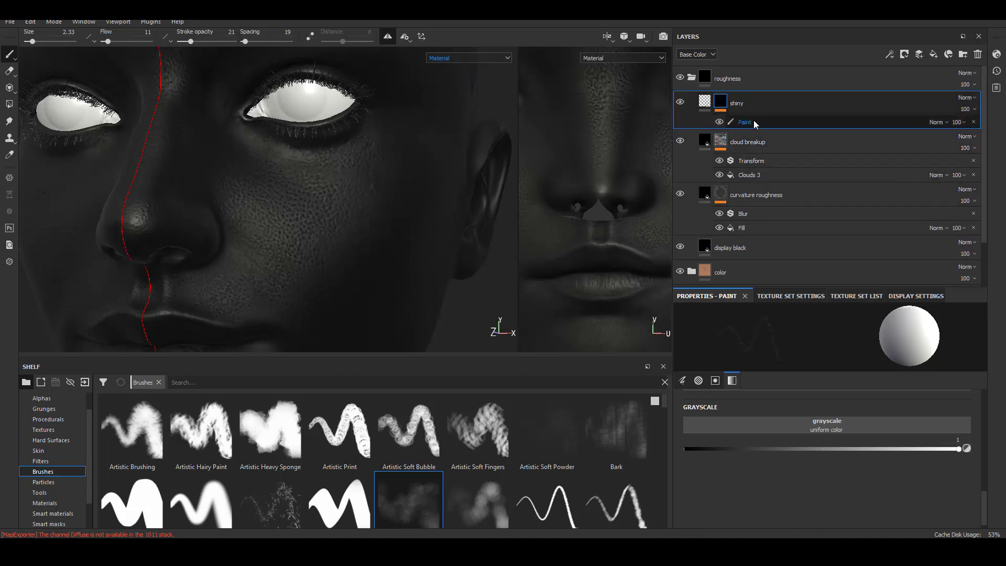
click(755, 125)
- Set the shiny layer's roughness to 0.1553 with its mask temporarily disabled, checking the highlights under rotated lighting
shift+click(721, 102)
alt+right_drag(356, 246, 322, 254)
alt+middle_drag(322, 254, 357, 229)
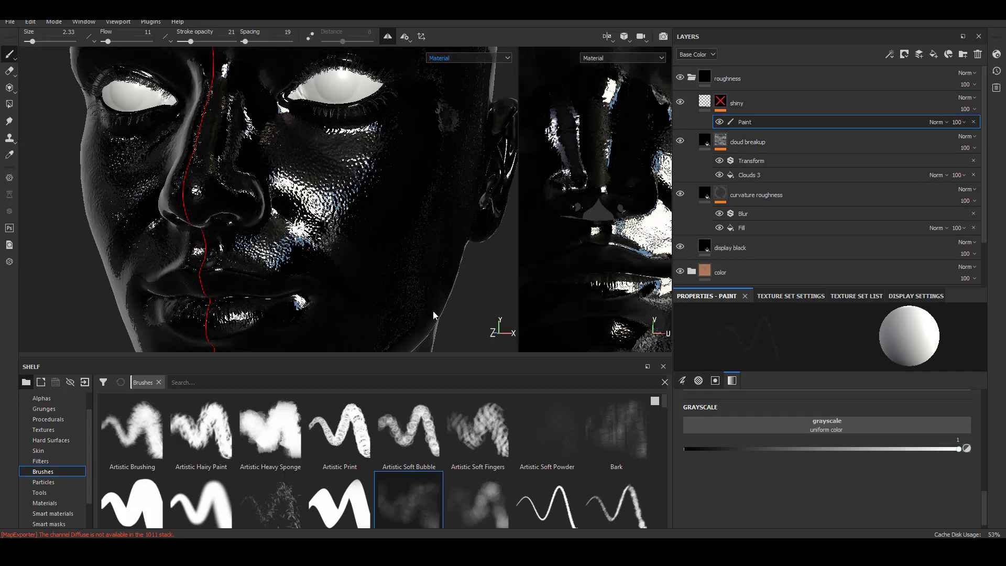
shift+right_drag(433, 315, 469, 312)
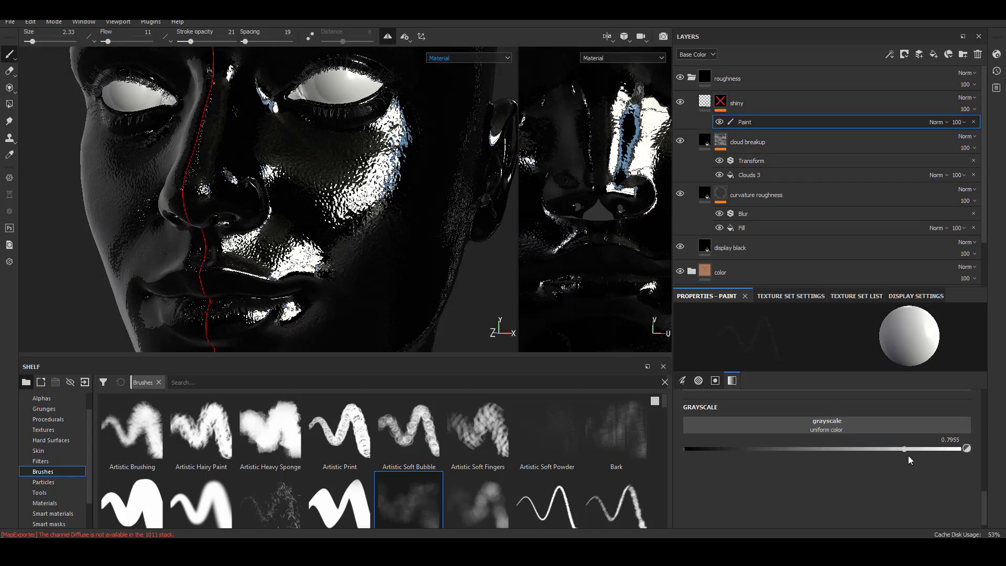
click(775, 103)
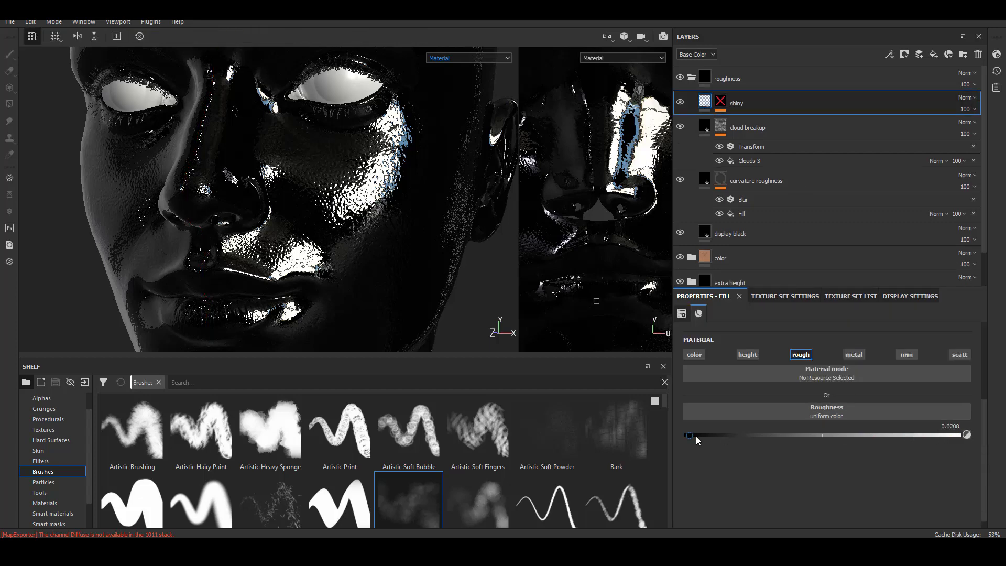
mouse_move(696, 436)
mouse_down()
mouse_move(731, 440)
mouse_move(686, 438)
mouse_move(725, 440)
mouse_up()
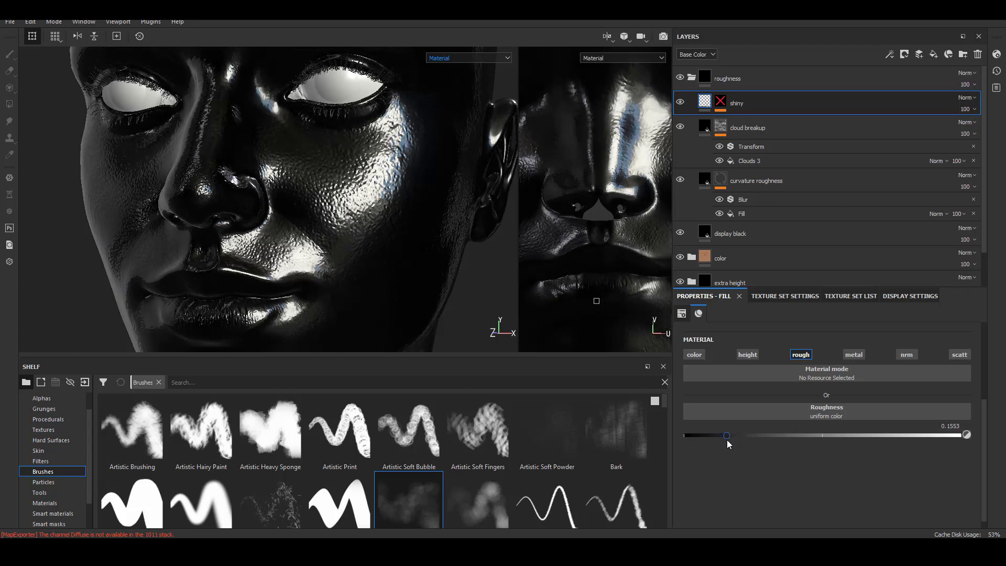
shift+click(721, 103)
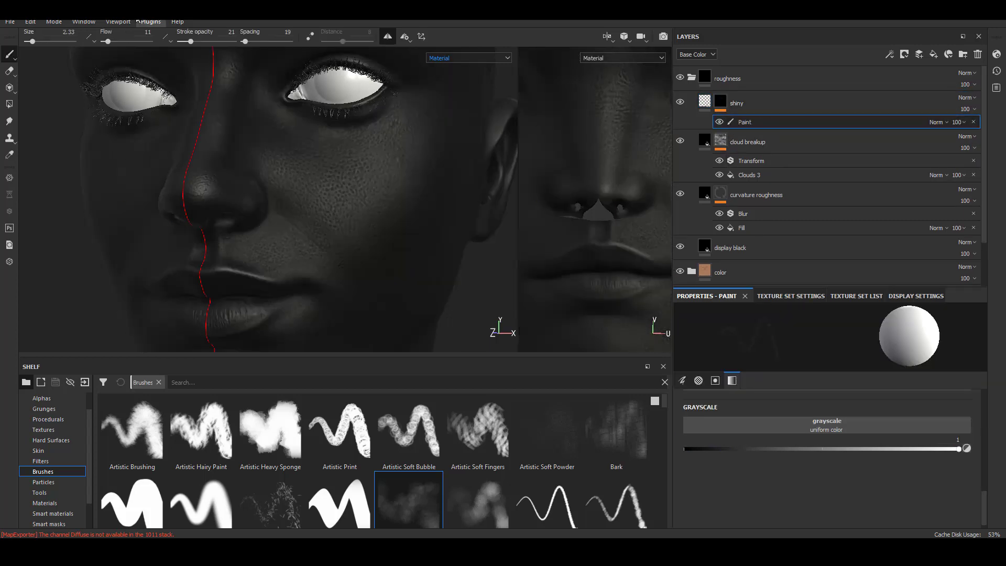
- Paint the nose tip and nostril wing into the shiny mask with a 4.78 brush and display the Roughness channel
drag(32, 41, 35, 41)
alt+middle_drag(241, 202, 296, 247)
alt+right_drag(296, 247, 424, 266)
alt+drag(263, 217, 310, 244)
shift+right_drag(348, 243, 306, 243)
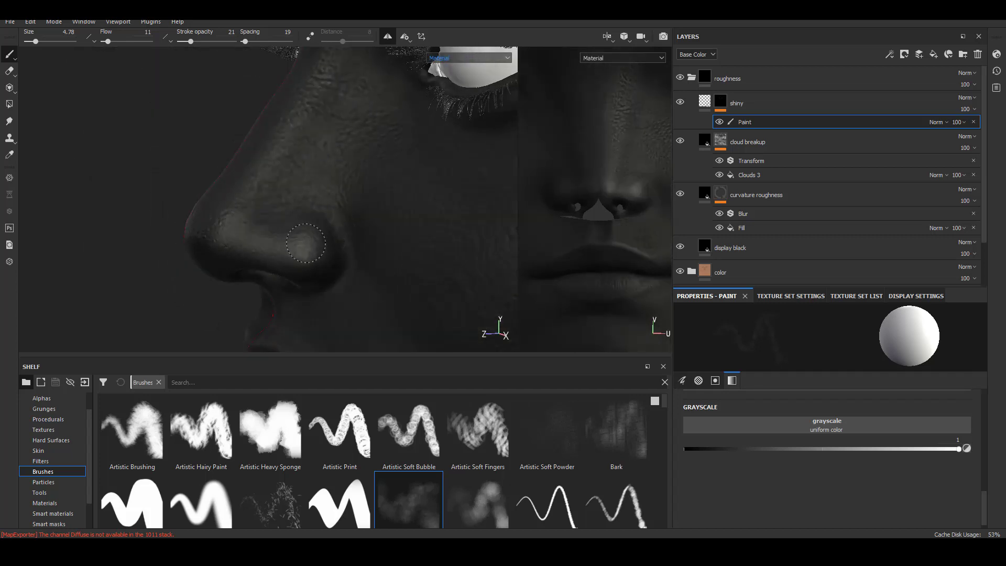
alt+drag(307, 254, 297, 252)
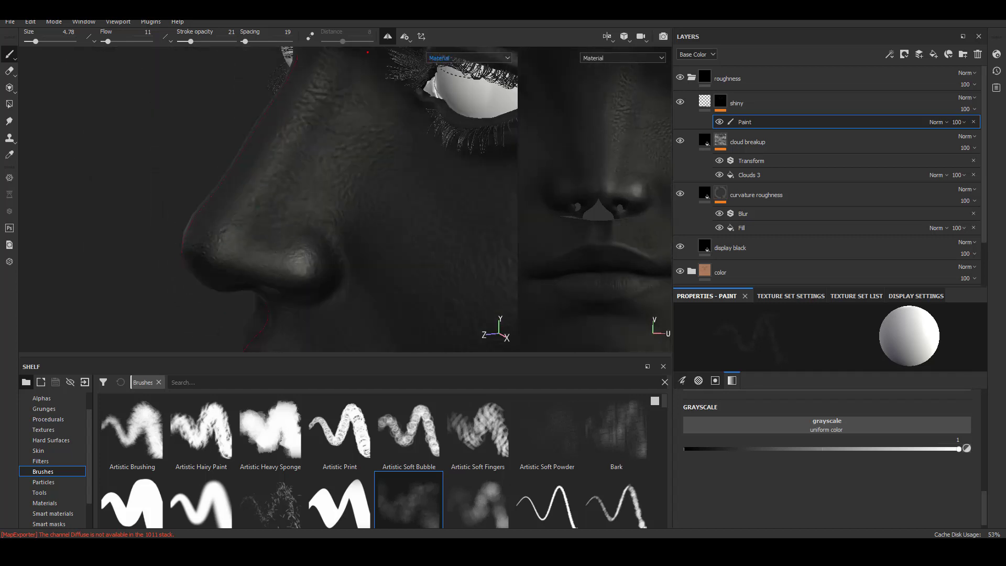
click(469, 57)
click(450, 93)
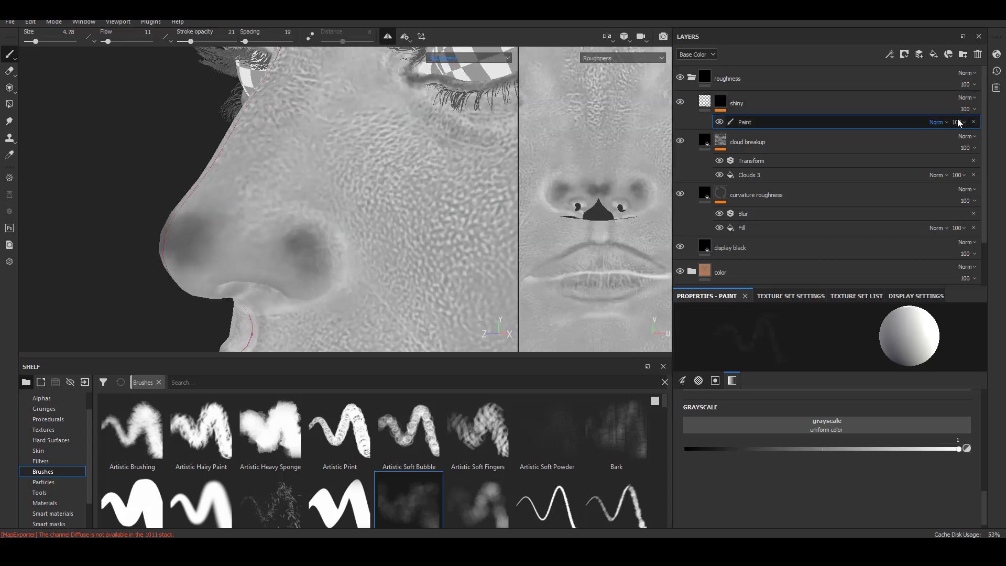
- Try another blend mode on the shiny layer and restore it to Normal
click(967, 98)
click(942, 148)
click(967, 98)
click(941, 108)
alt+drag(367, 233, 341, 225)
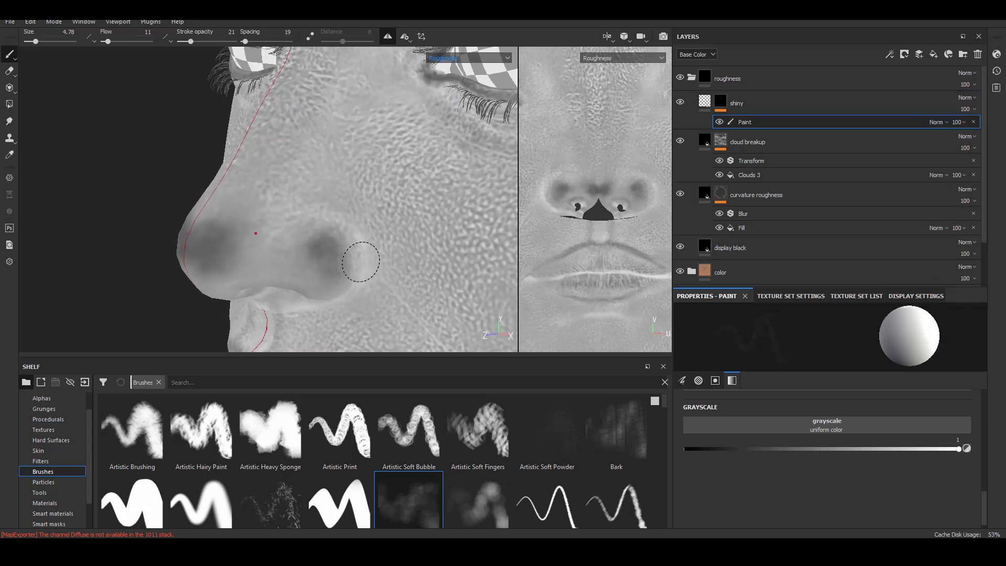
- Add a fill effect to the shiny layer's mask and assign it the Curvature 1011 map
right_click(722, 102)
click(744, 308)
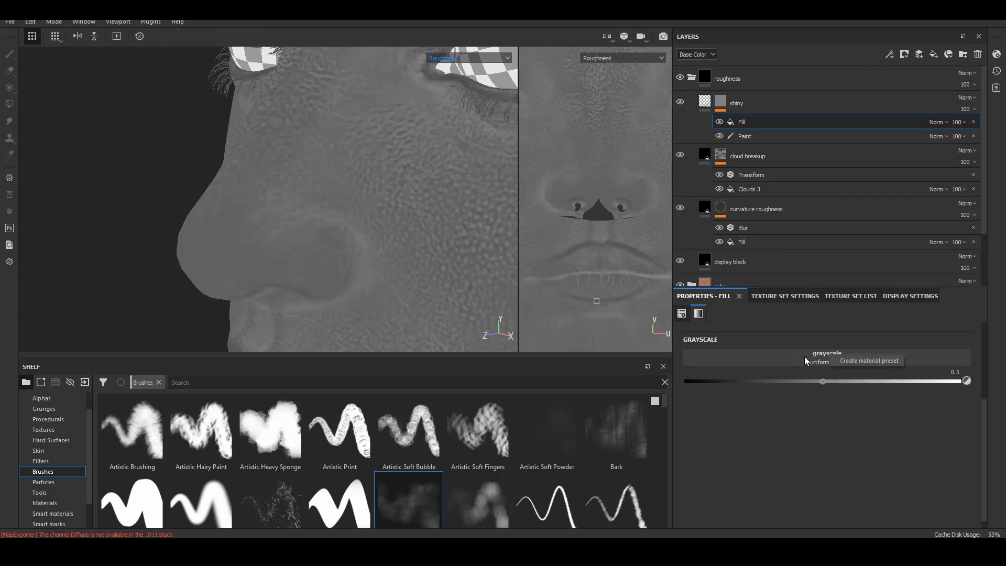
click(828, 359)
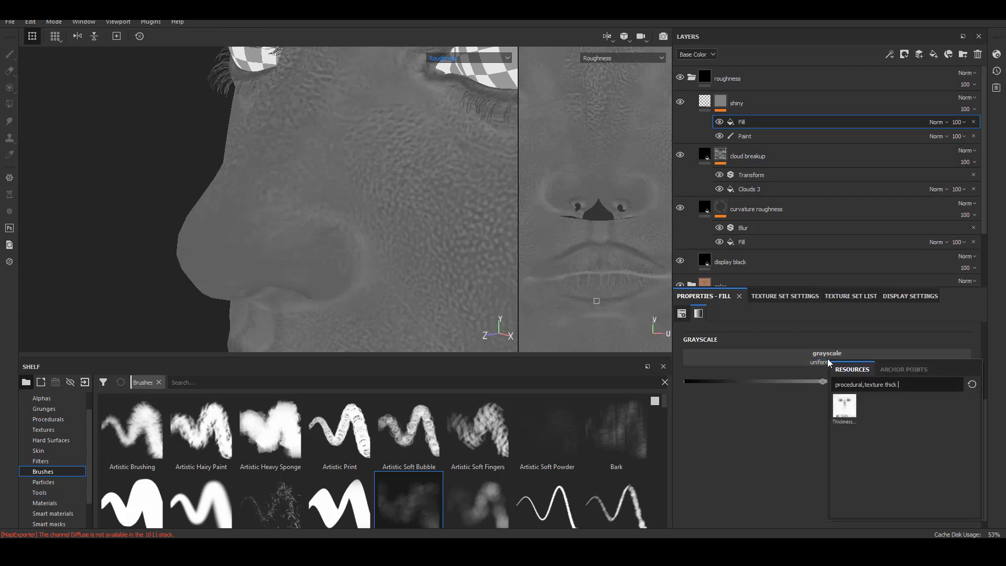
key(BackSpace)
key(BackSpace)
key(BackSpace)
key(BackSpace)
key(BackSpace)
text(curv)
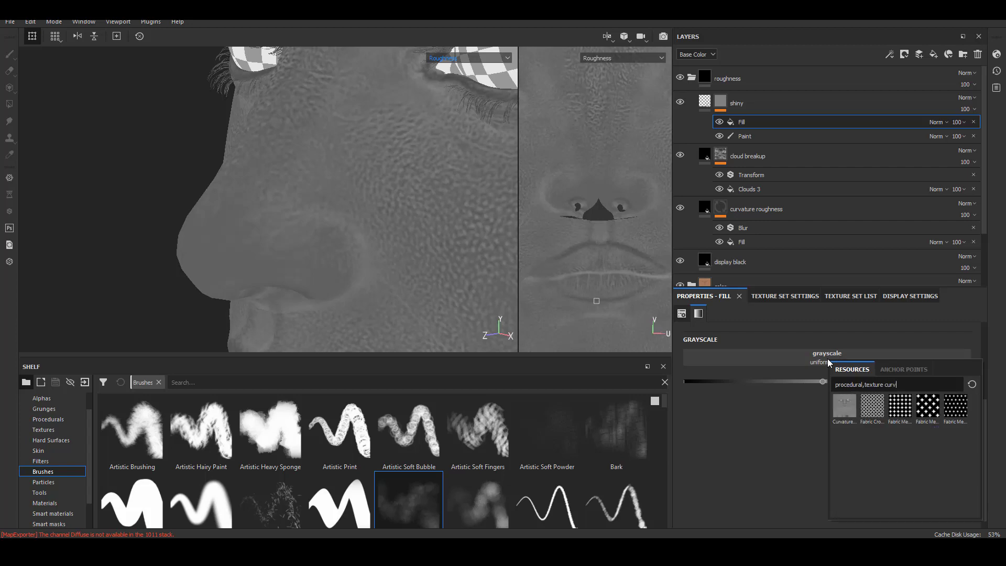
click(845, 408)
alt+drag(322, 320, 375, 324)
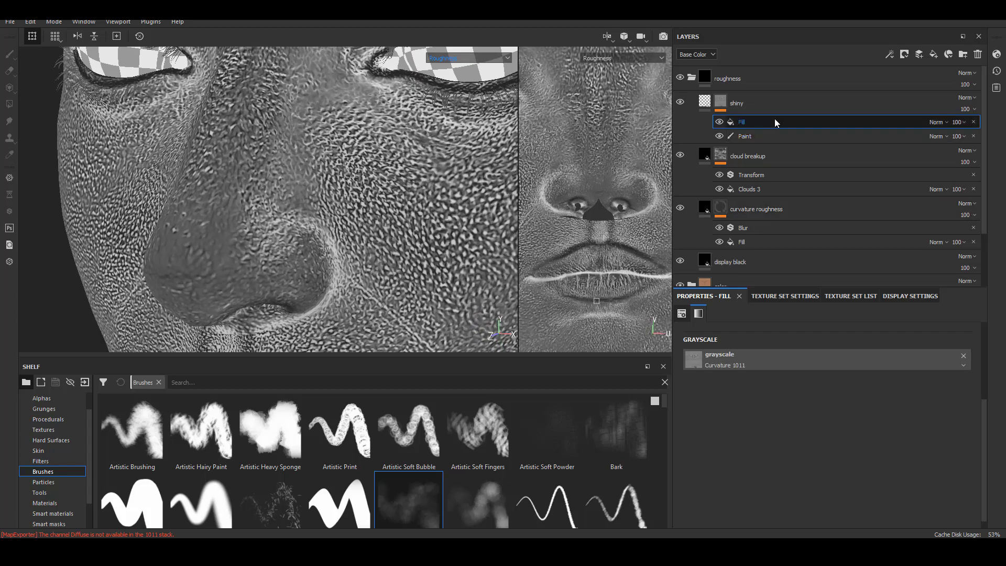
- Set the curvature fill's blend mode to Screen and select the Paint effect beneath it in the shiny mask
click(936, 123)
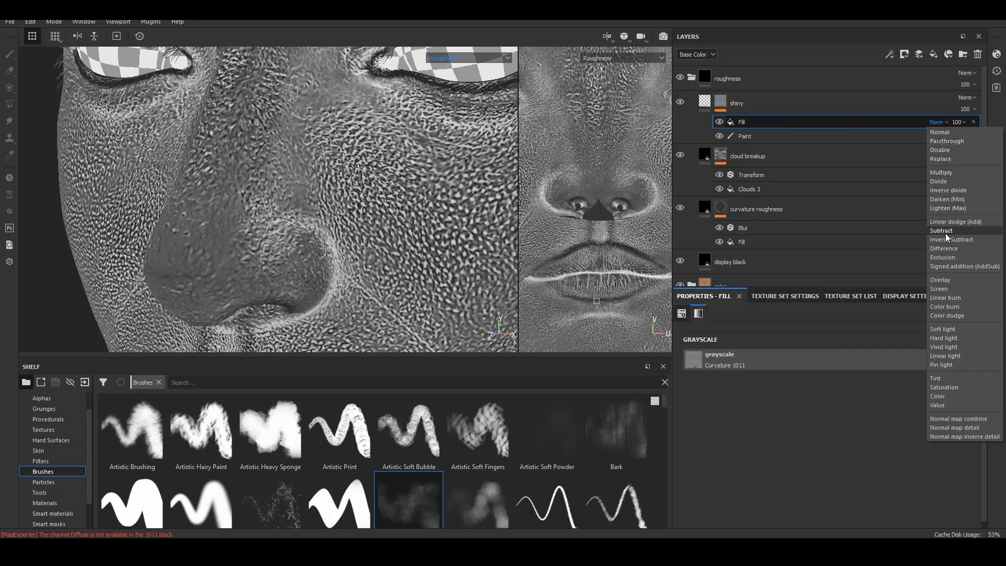
click(939, 288)
alt+drag(201, 276, 406, 292)
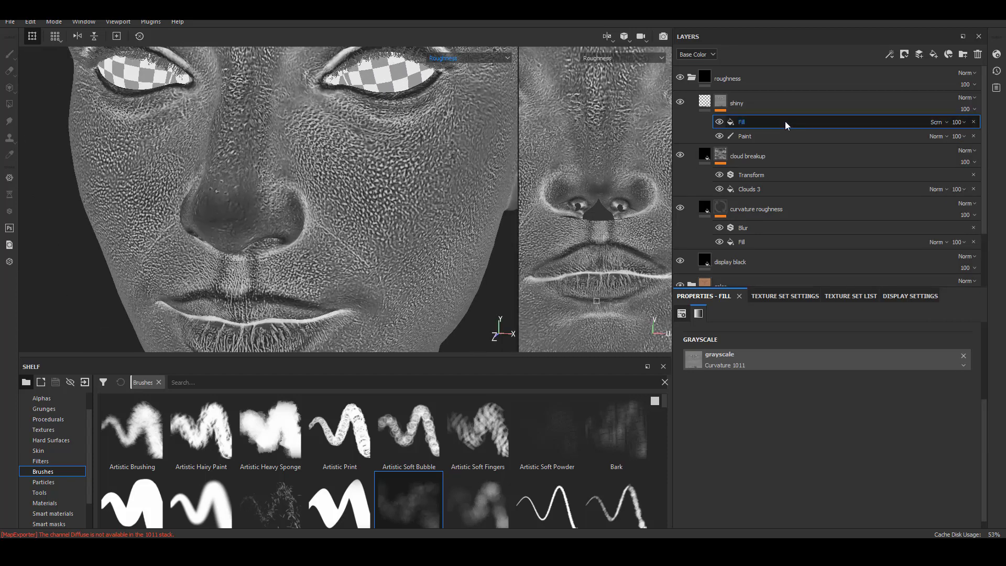
click(775, 138)
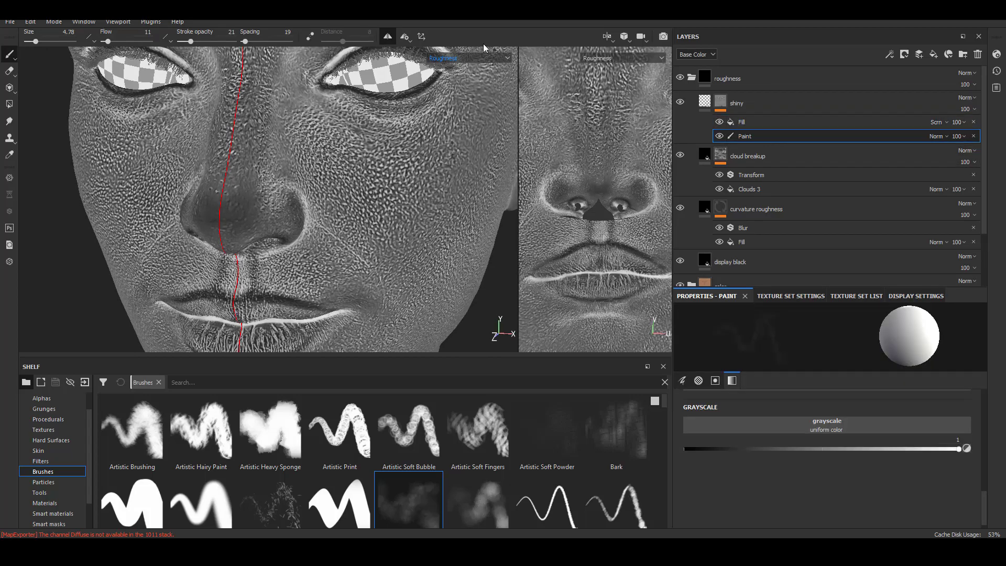
- Examine the roughness detail around the nose, cheek and eye in the Roughness channel
alt+middle_drag(445, 94, 372, 225)
mouse_move(372, 225)
alt+mouse_down()
mouse_move(393, 261)
mouse_move(361, 254)
alt+mouse_up()
mouse_move(362, 254)
alt+right_down()
mouse_move(273, 225)
mouse_move(361, 251)
mouse_move(293, 235)
alt+right_up()
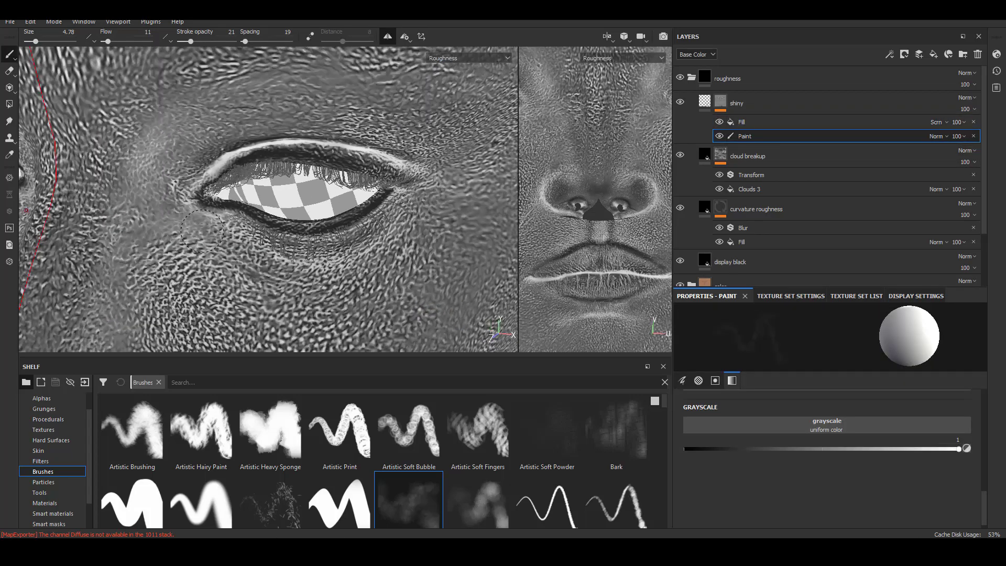
alt+right_drag(281, 286, 209, 261)
alt+drag(210, 262, 186, 264)
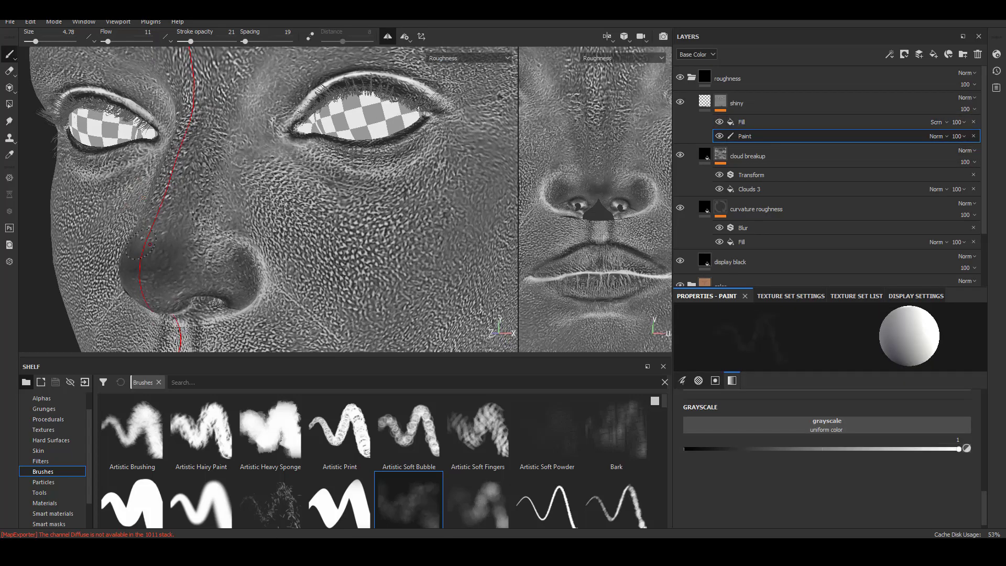
alt+middle_drag(160, 273, 89, 325)
alt+drag(293, 230, 314, 239)
alt+right_drag(340, 231, 351, 210)
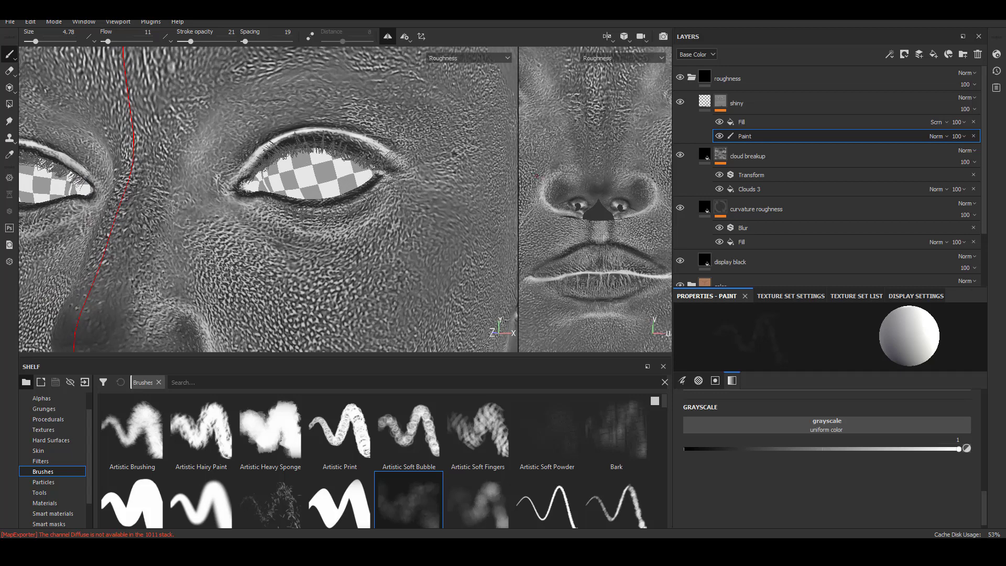
- Delete the shiny layer from the roughness folder
click(787, 102)
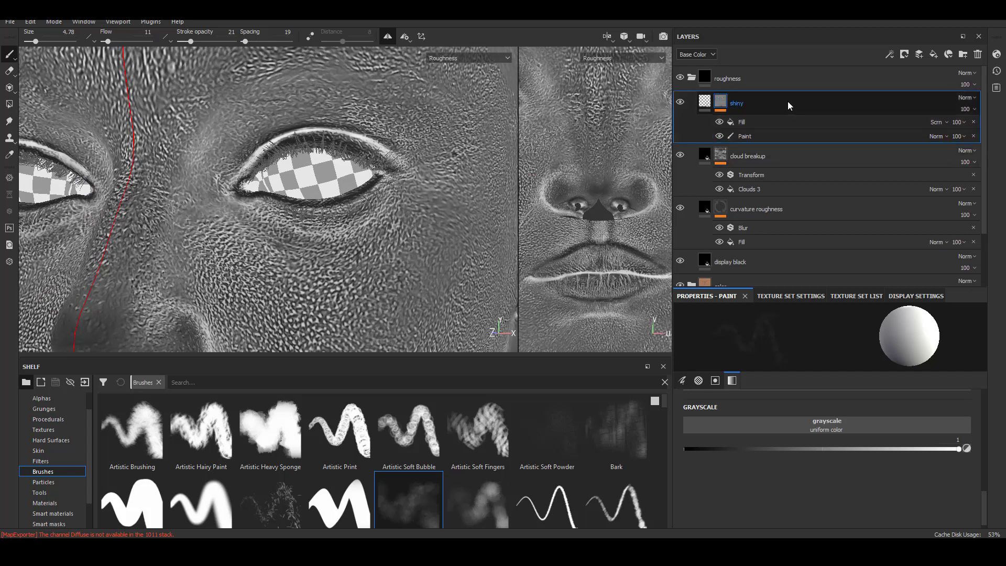
key(Delete)
click(812, 156)
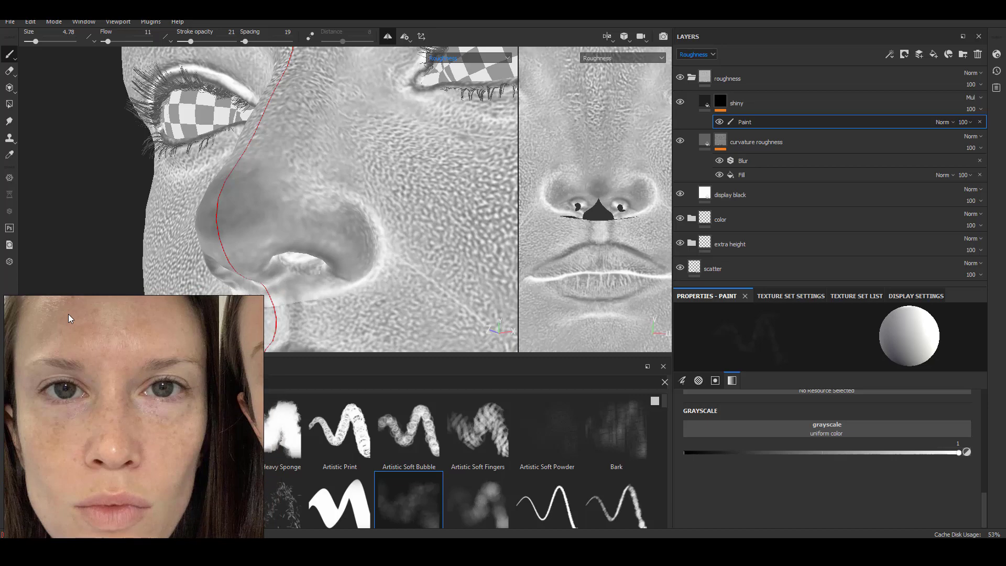
- Paint shine around the inner eye corner into the shiny layer's mask with the 4.78 brush
alt+drag(314, 210, 348, 231)
mouse_move(348, 231)
alt+right_down()
mouse_move(351, 242)
mouse_move(332, 200)
alt+right_up()
mouse_move(332, 200)
mouse_down()
mouse_move(338, 216)
mouse_move(367, 213)
mouse_move(344, 233)
mouse_up()
alt+drag(343, 233, 361, 230)
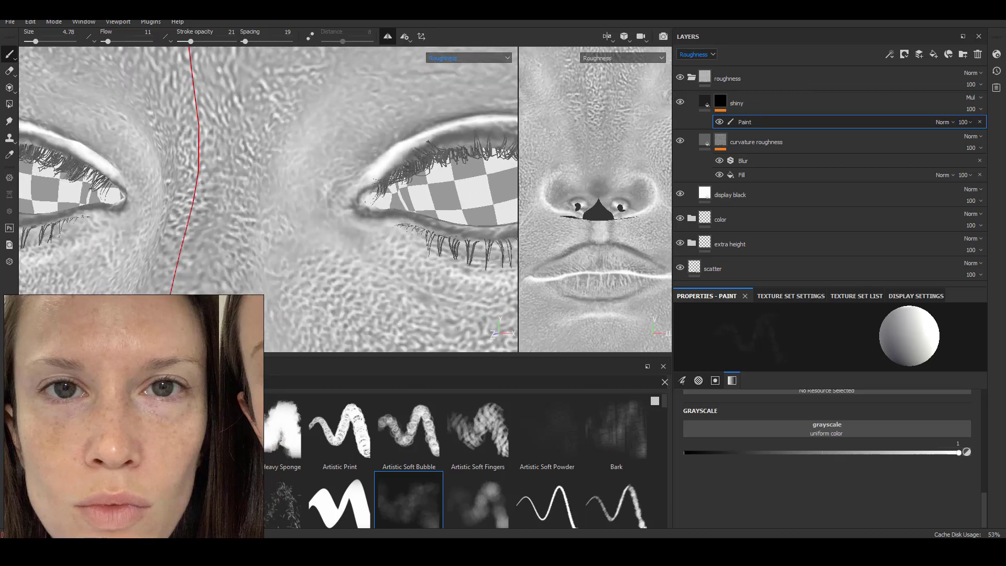
alt+right_drag(361, 230, 335, 220)
drag(369, 241, 404, 265)
mouse_move(404, 265)
alt+mouse_down()
mouse_move(419, 253)
mouse_move(379, 255)
alt+mouse_up()
mouse_move(380, 256)
alt+mouse_down()
mouse_move(339, 227)
mouse_move(320, 233)
alt+mouse_up()
- Continue the shiny mask under the lower eyelid and up around the eye with soft strokes
drag(320, 235, 405, 232)
mouse_move(330, 231)
alt+mouse_down()
mouse_move(317, 229)
mouse_move(379, 229)
alt+mouse_up()
mouse_move(361, 229)
alt+mouse_down()
mouse_move(339, 236)
mouse_move(299, 220)
alt+mouse_up()
mouse_move(298, 220)
alt+mouse_down()
mouse_move(321, 222)
mouse_move(293, 200)
alt+mouse_up()
alt+middle_drag(293, 200, 312, 213)
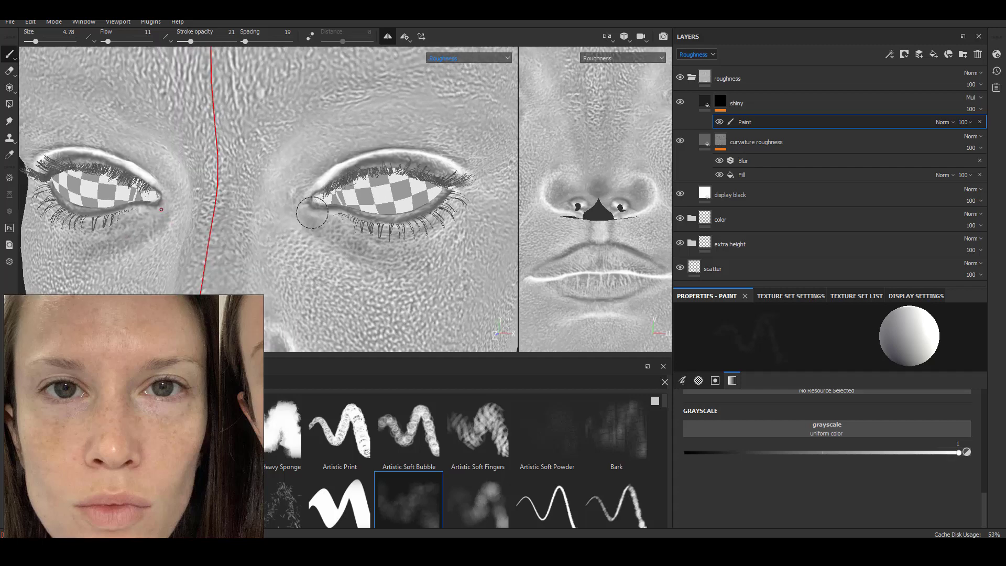
alt+drag(312, 212, 335, 224)
mouse_move(334, 225)
mouse_down()
mouse_move(354, 238)
mouse_move(362, 137)
mouse_up()
alt+right_drag(362, 137, 382, 124)
alt+middle_drag(362, 160, 316, 219)
drag(315, 219, 297, 231)
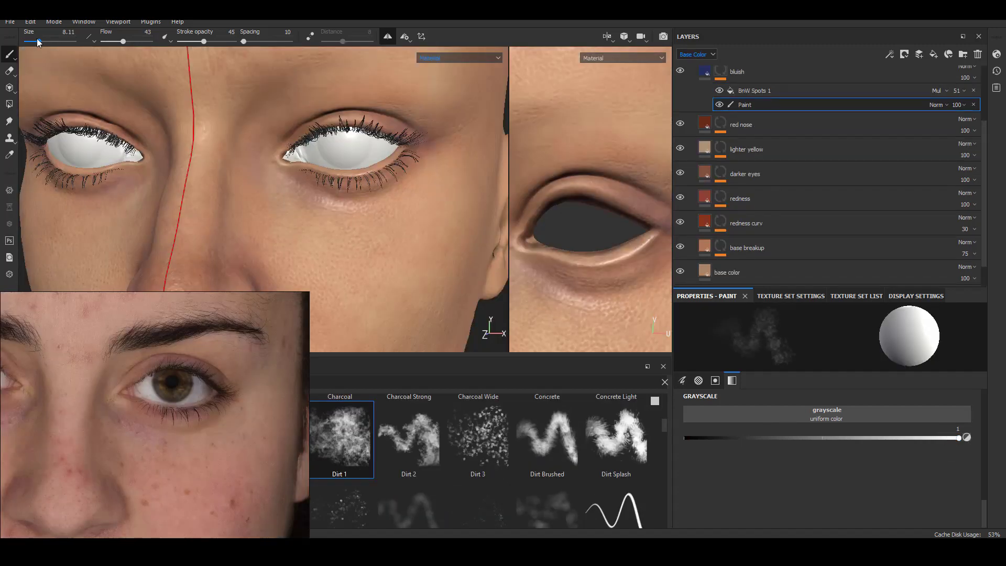
- Paint the bluish mask below the inner eye corner with brush size 4.78 and stroke opacity 37
drag(38, 42, 34, 43)
alt+right_drag(288, 212, 305, 224)
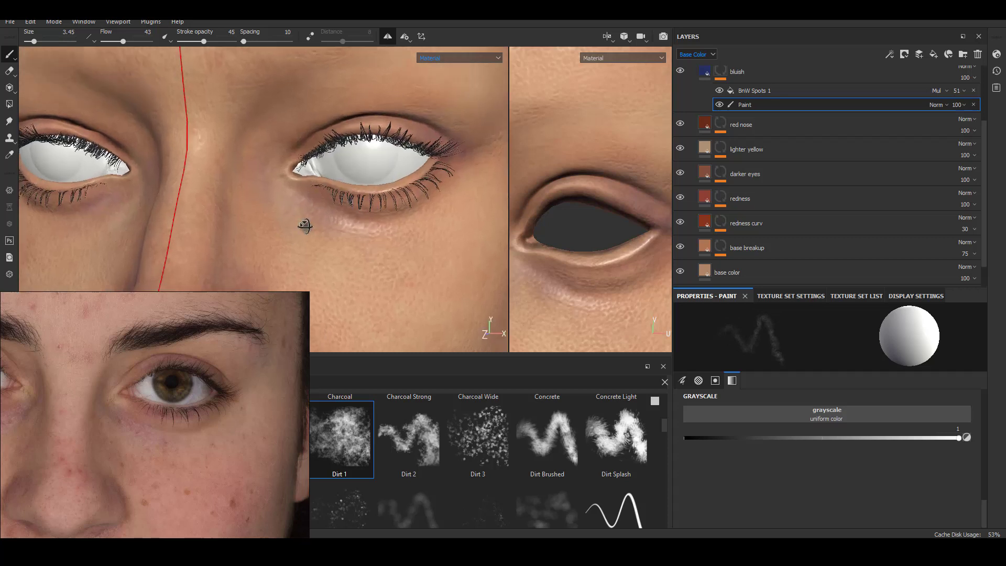
alt+drag(305, 225, 283, 222)
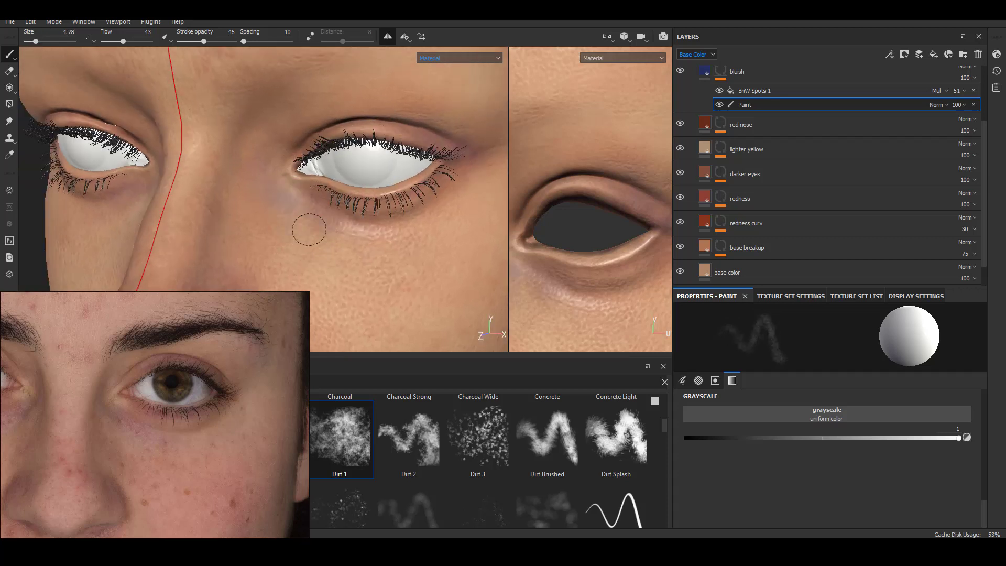
drag(208, 43, 204, 43)
alt+drag(322, 256, 364, 257)
alt+middle_drag(386, 220, 368, 220)
- Paint the bluish mask over the upper eyelid in the 2D view and set the brush grayscale to 0
alt+middle_drag(561, 196, 544, 196)
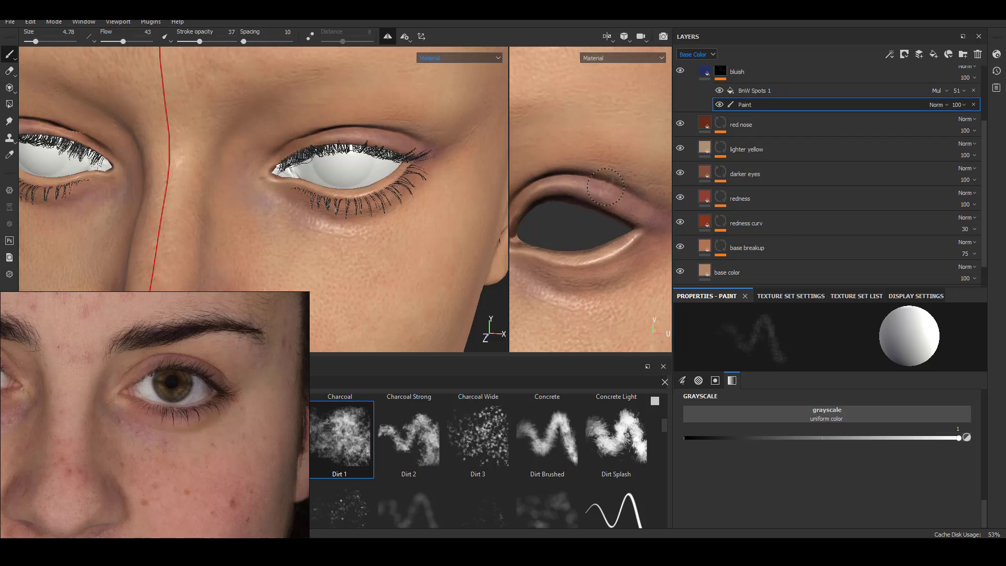
mouse_move(620, 207)
alt+middle_down()
mouse_move(636, 196)
mouse_move(626, 193)
alt+middle_up()
drag(807, 438, 682, 438)
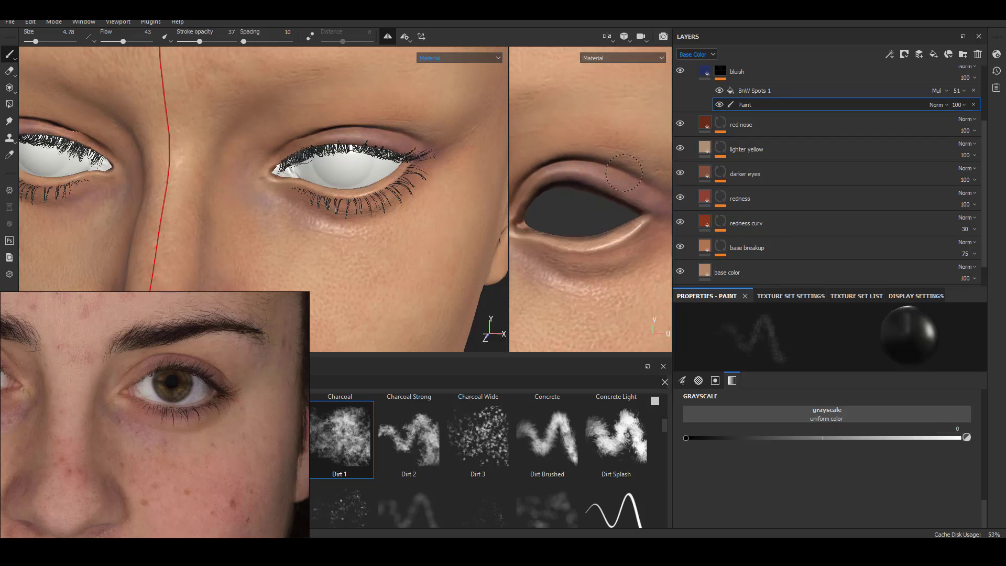
- Paint the redness mask around the upper and lower eyelids in the 2D view at grayscale 1, reducing the brush to 2.68
click(721, 199)
click(761, 232)
drag(924, 438, 999, 445)
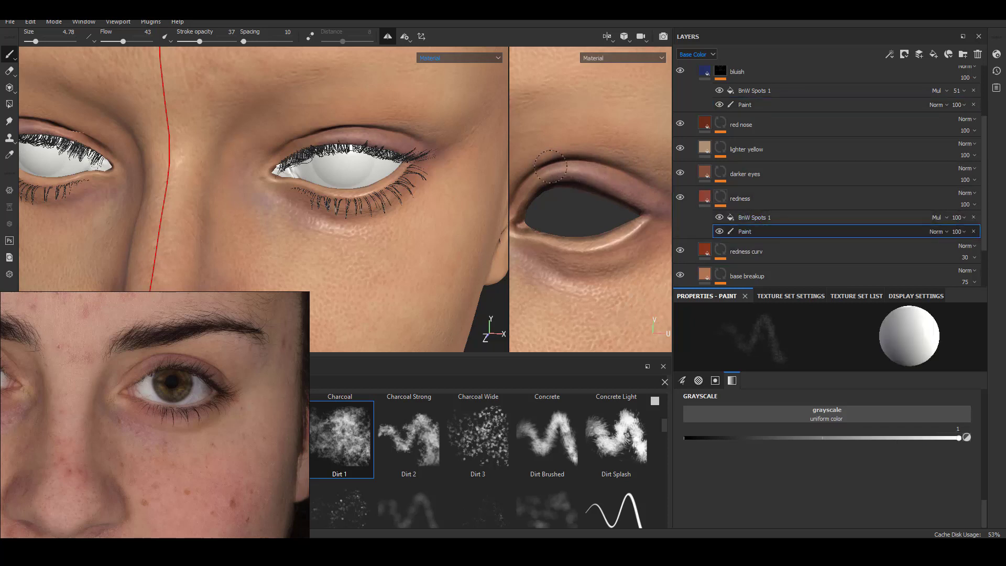
mouse_move(634, 178)
alt+middle_down()
mouse_move(602, 188)
mouse_move(644, 180)
alt+middle_up()
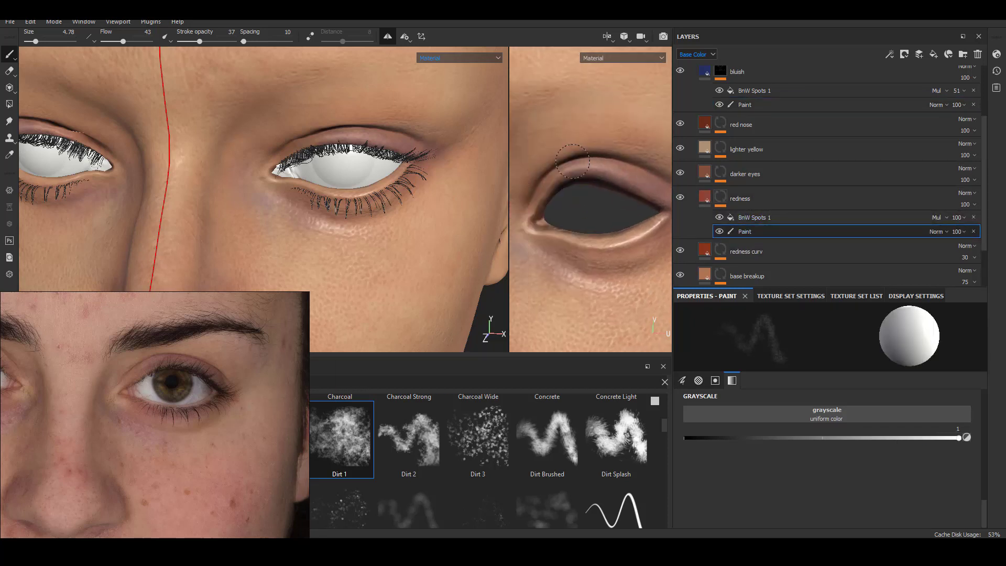
alt+middle_drag(642, 244, 621, 226)
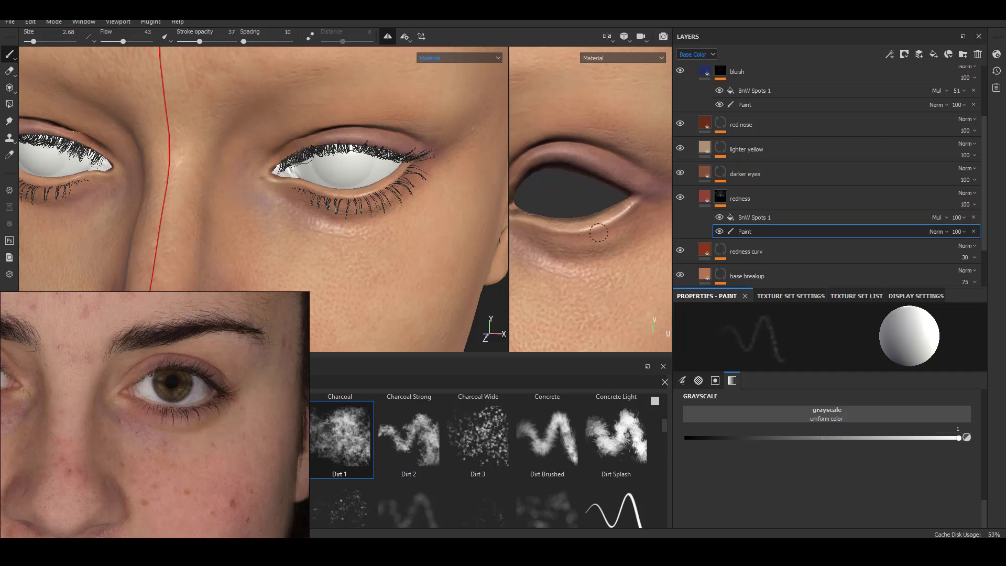
mouse_move(584, 249)
alt+middle_down()
mouse_move(614, 209)
mouse_move(591, 208)
alt+middle_up()
- Paint the lighter yellow mask around the inner eye corner and eyelids in the 2D and 3D views with the 2.68 brush
click(720, 149)
click(746, 182)
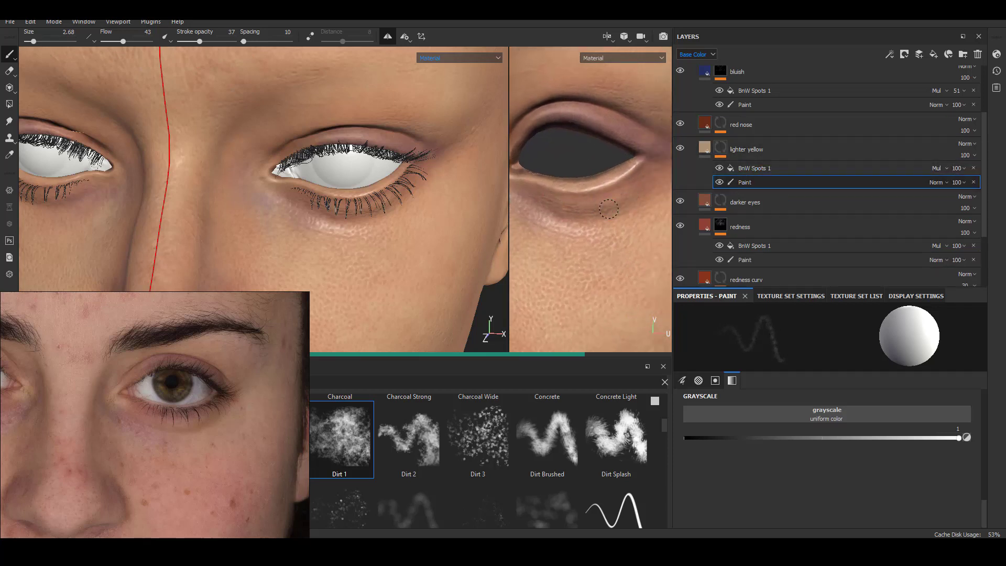
alt+middle_drag(565, 198, 620, 221)
alt+right_drag(620, 221, 563, 183)
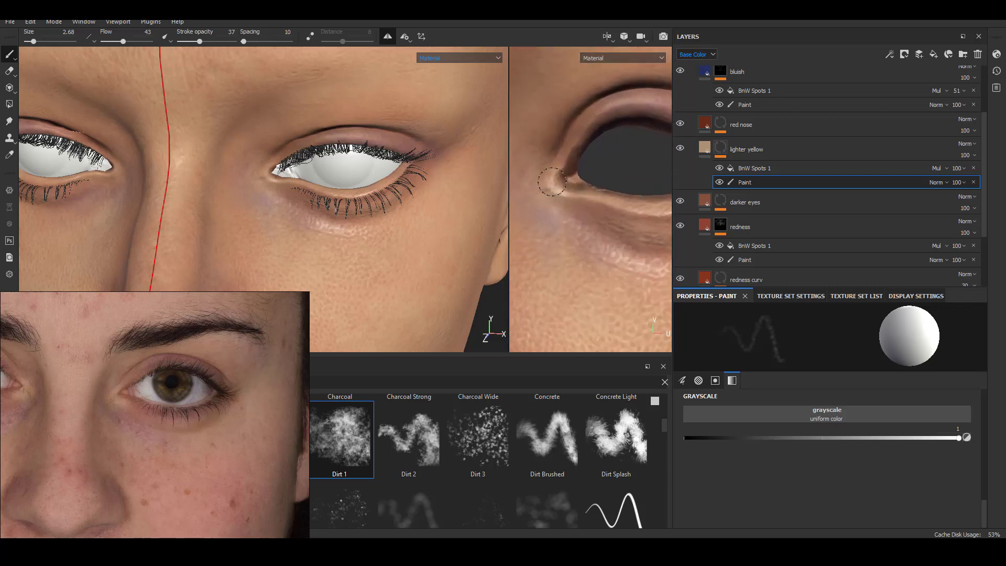
alt+drag(388, 220, 375, 197)
alt+right_drag(375, 197, 325, 223)
mouse_move(321, 224)
alt+mouse_down()
mouse_move(268, 199)
mouse_move(384, 241)
mouse_move(393, 202)
mouse_move(409, 186)
alt+mouse_up()
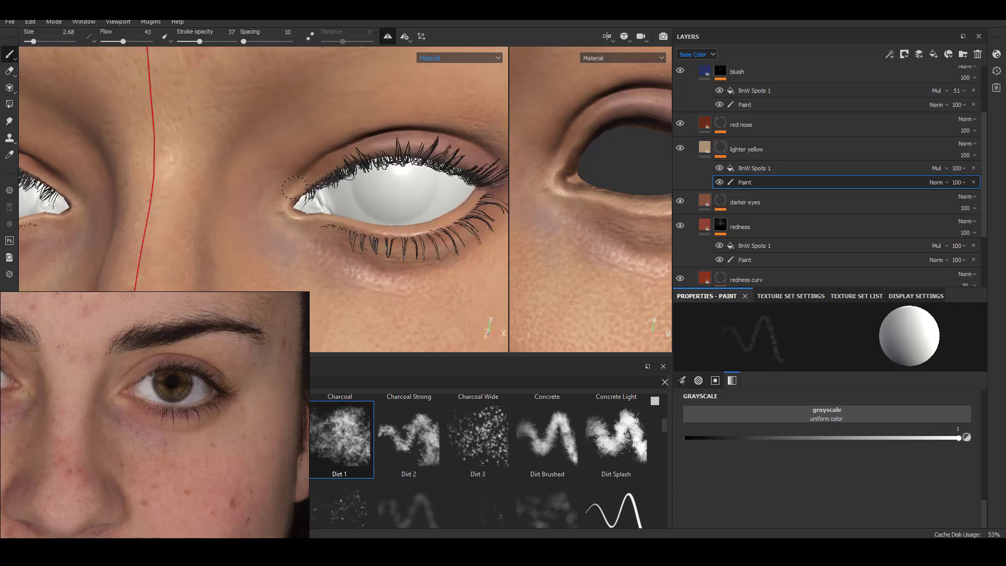
alt+right_drag(409, 186, 335, 186)
mouse_move(294, 188)
alt+mouse_down()
mouse_move(440, 243)
mouse_move(348, 212)
alt+mouse_up()
drag(33, 42, 37, 41)
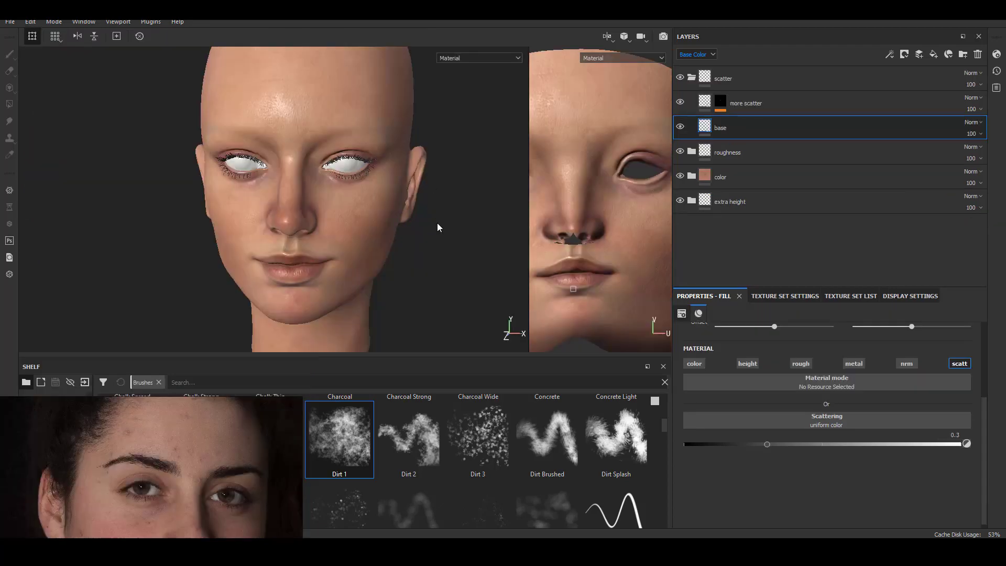
- Check the whole head in the Iray render and return to the painting view
alt+drag(438, 224, 447, 198)
key(F10)
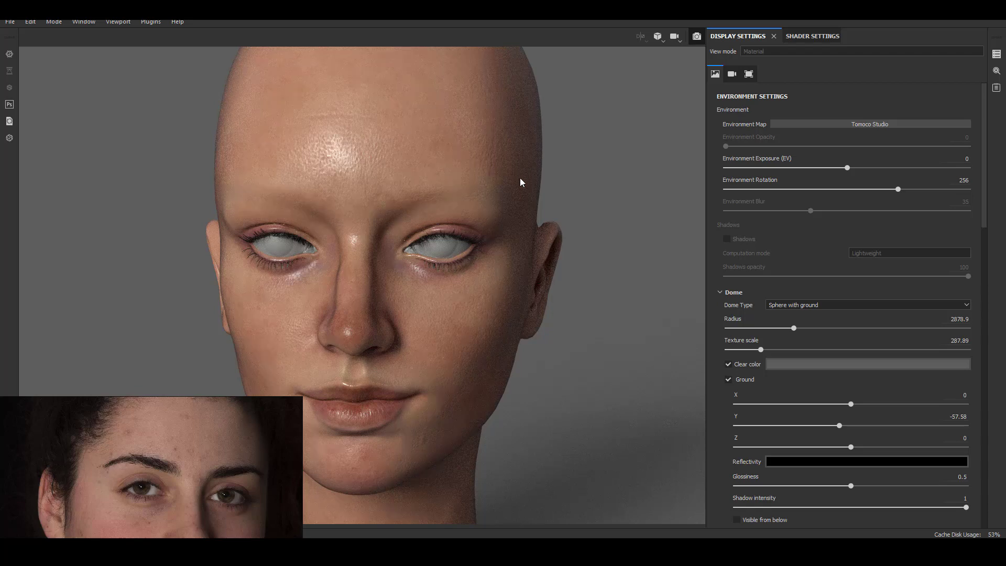
key(F10)
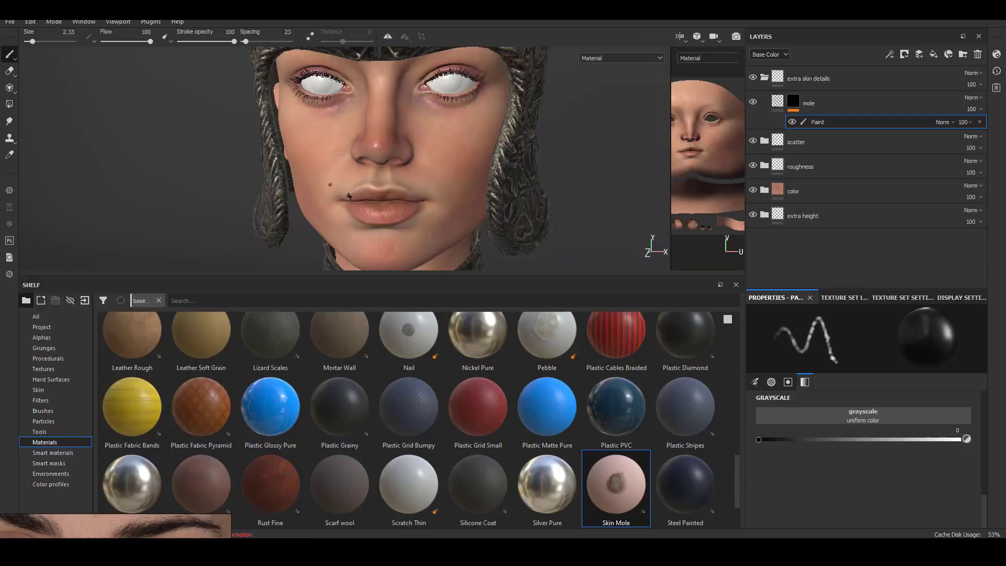
- Browse the Skin Micro Details collection on the Substance Source website
alt+right_drag(521, 199, 520, 225)
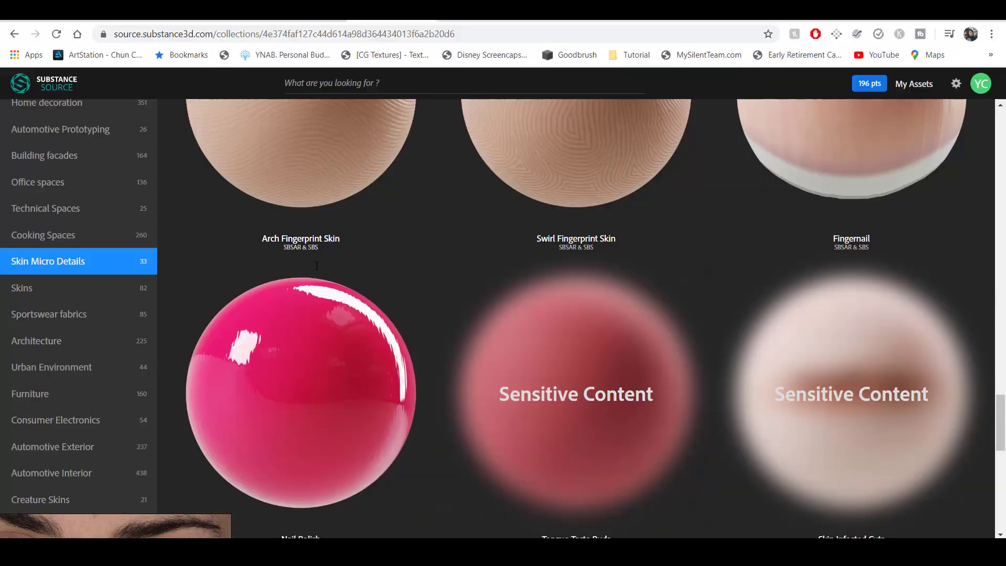
scroll(1001, 415, up, 1)
scroll(1001, 415, down, 5)
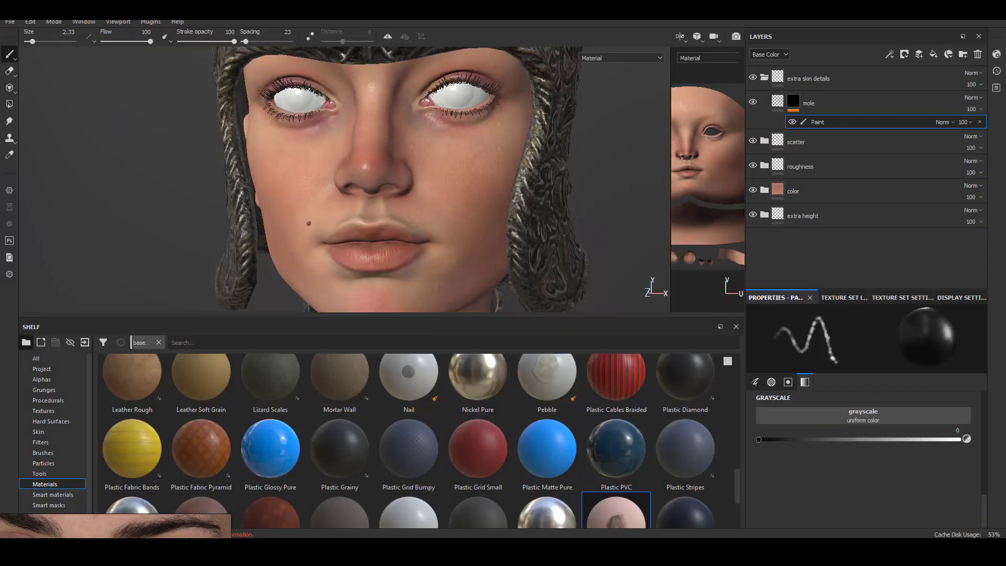
- Import skin_freckles.sbsar into the shelf with its usage set to basematerial
key(alt+Tab)
drag(725, 36, 788, 41)
drag(633, 256, 377, 398)
click(385, 367)
click(648, 171)
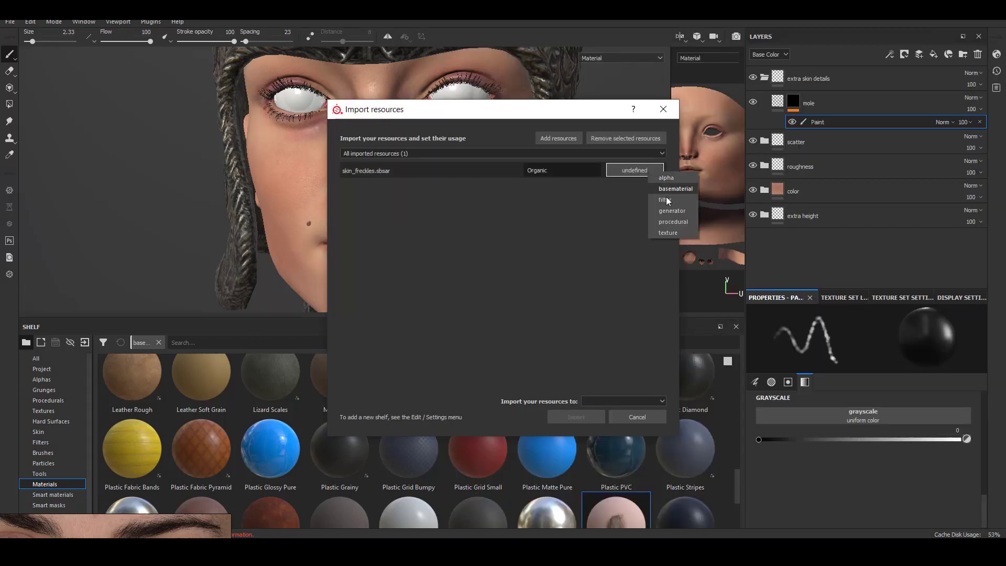
click(674, 189)
click(623, 401)
click(615, 431)
click(577, 417)
- Add a fill layer above the mole layer and name it freckles
click(859, 104)
click(934, 55)
double_click(807, 103)
text(fr)
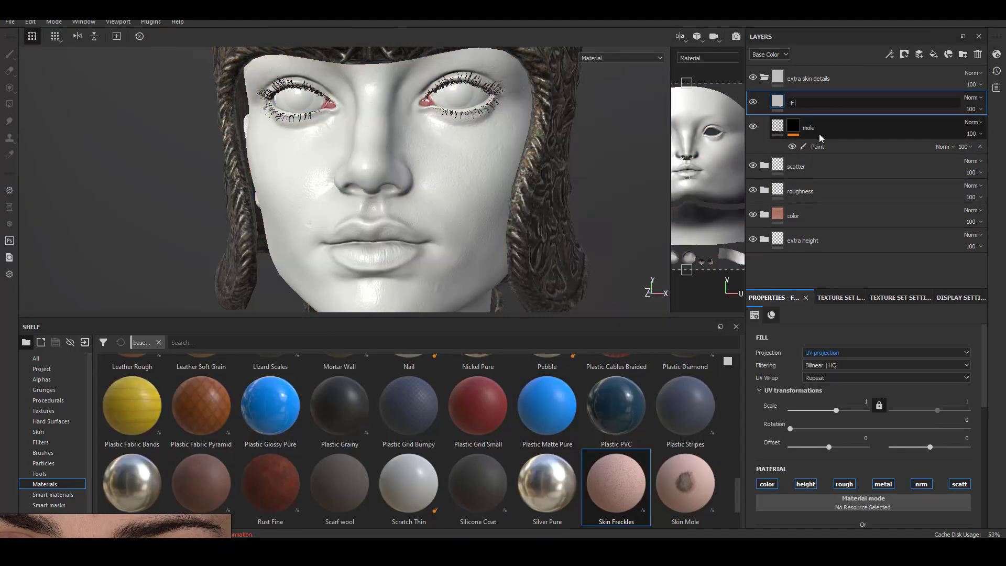
text(eckles)
key(Return)
- Apply the Skin Freckles material to the freckles layer with Add Skin and Brush Mode off
click(624, 481)
scroll(866, 460, down, 5)
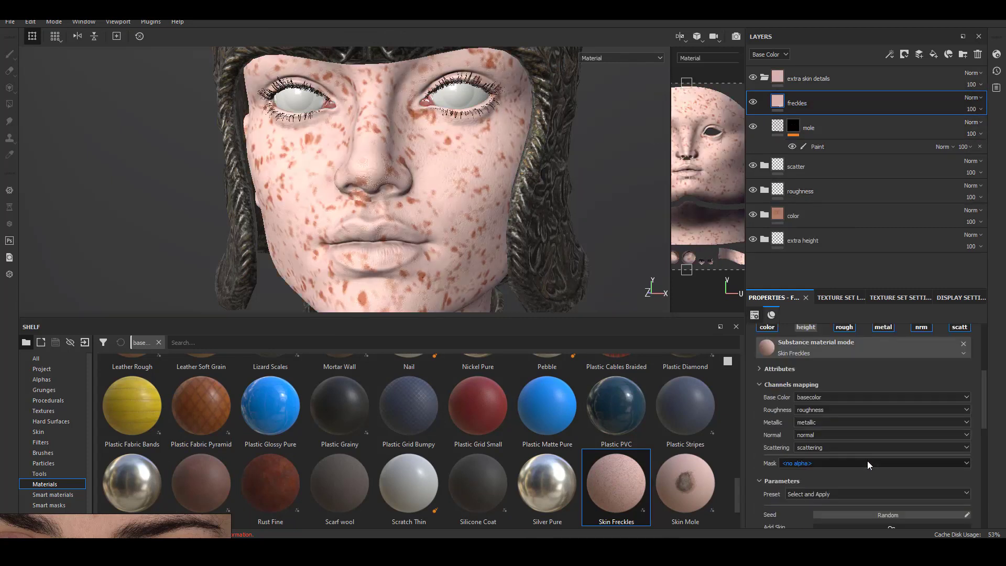
click(888, 467)
scroll(451, 220, up, 2)
click(822, 478)
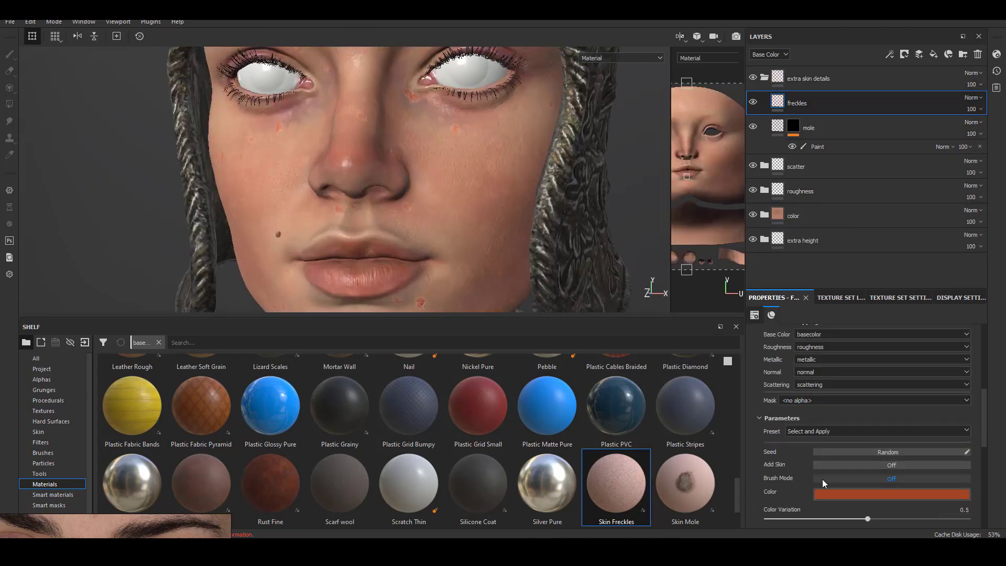
click(822, 479)
- Set the freckle color to a dark reddish brown based on the freckles in the reference photo
click(838, 494)
click(899, 447)
right_drag(109, 525, 144, 320)
scroll(157, 479, up, 3)
click(859, 494)
click(901, 426)
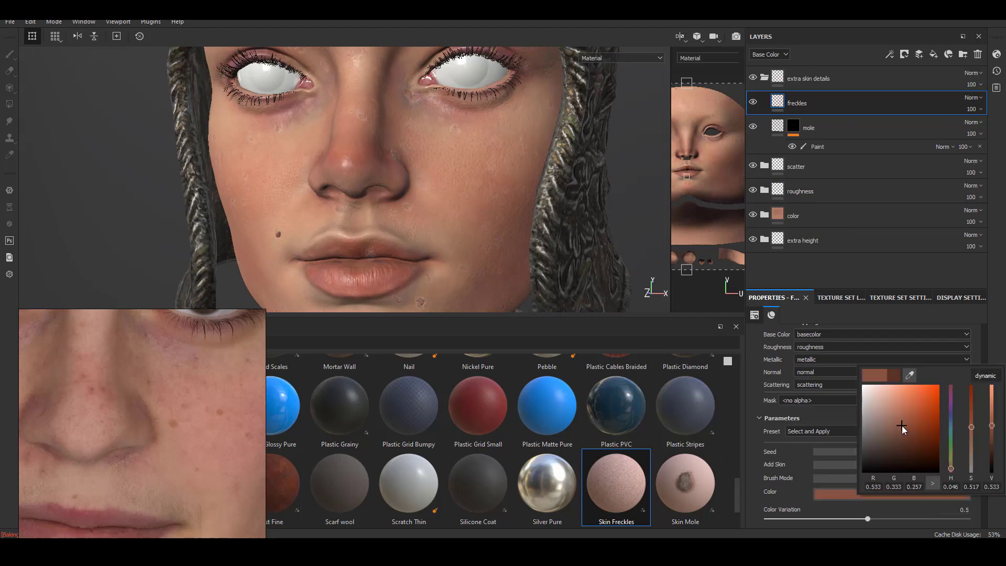
scroll(422, 224, up, 2)
alt+drag(452, 288, 440, 183)
click(872, 495)
mouse_move(909, 442)
mouse_down()
mouse_move(907, 432)
mouse_move(922, 433)
mouse_up()
- Keep UV projection on the freckles fill and increase its UV scale for a smaller, denser pattern
scroll(372, 159, down, 2)
alt+drag(372, 160, 309, 202)
drag(984, 426, 981, 358)
click(851, 332)
click(839, 342)
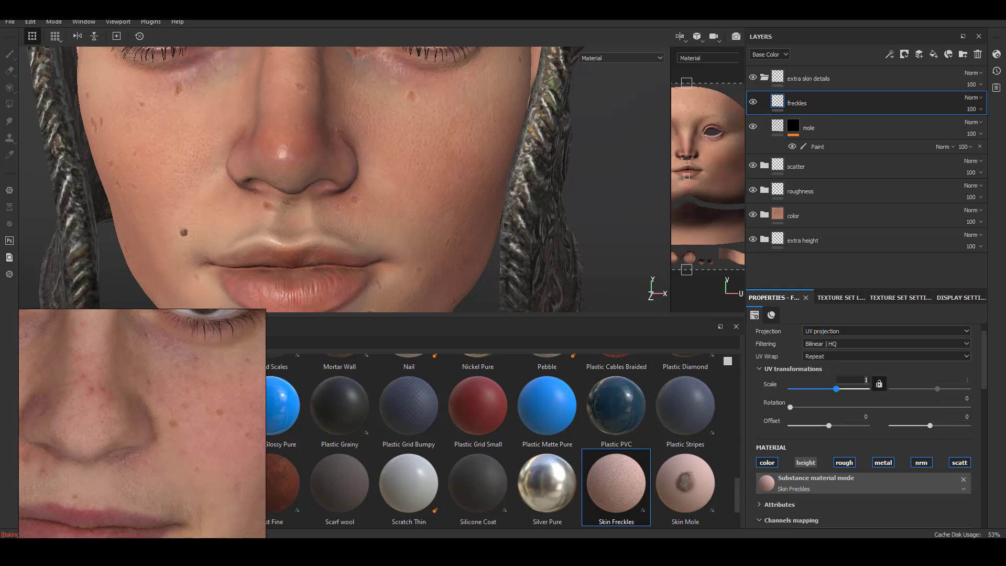
alt+drag(455, 157, 456, 235)
- Disable the rough, metal and scatt channels on the freckles layer
drag(985, 362, 987, 413)
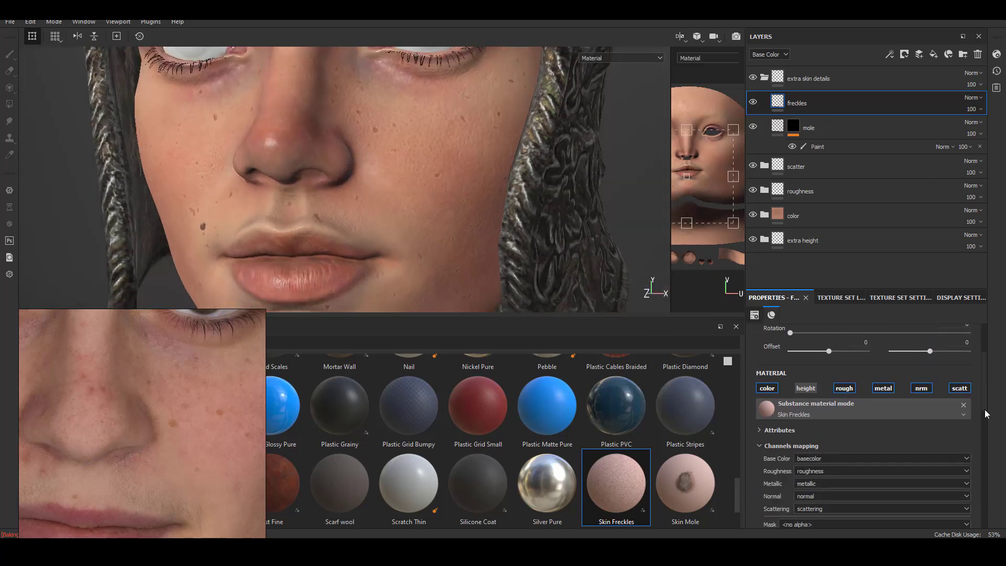
click(844, 387)
click(883, 387)
click(959, 387)
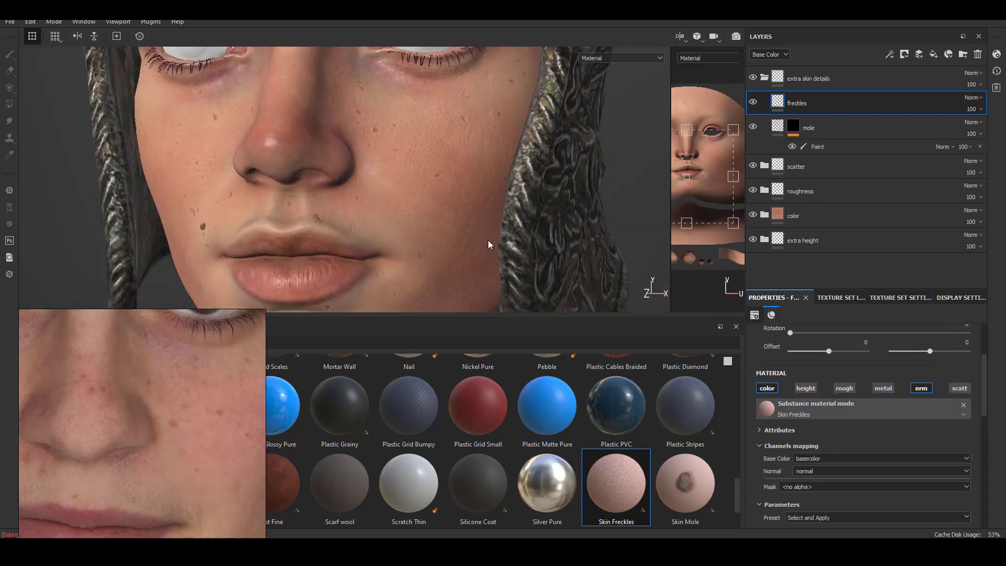
- Set the freckles' density to 0.7 and, after trying 0.6, their size to 0.55
alt+drag(490, 245, 419, 225)
drag(983, 411, 985, 475)
drag(907, 365, 979, 374)
text(0.7)
key(Return)
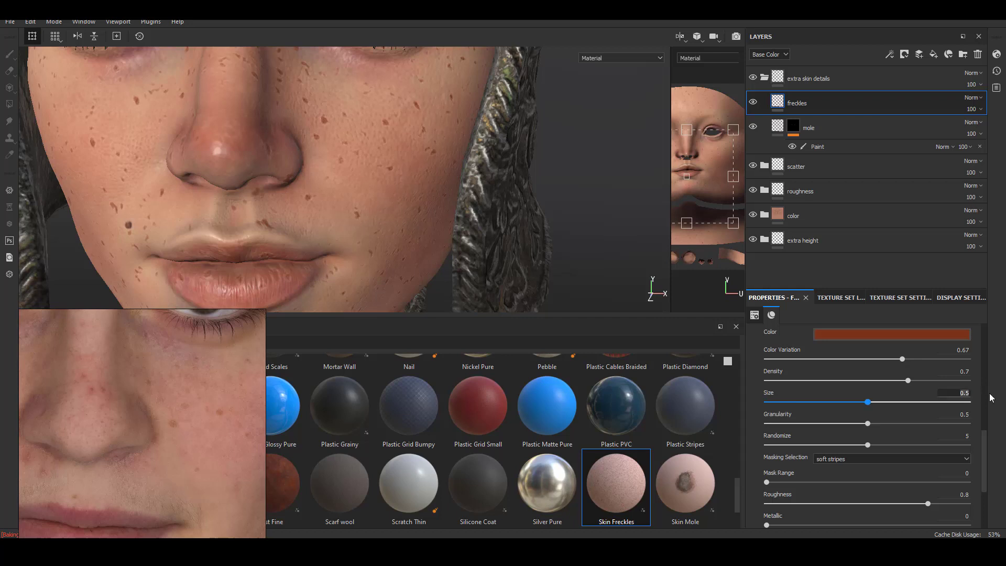
text(0.6)
key(Return)
drag(956, 394, 979, 436)
text(0.55)
key(Return)
- Set the freckles' granularity to 0.5, randomize to 6 and density to 0.6
text(0.5)
key(Return)
text(6)
key(Return)
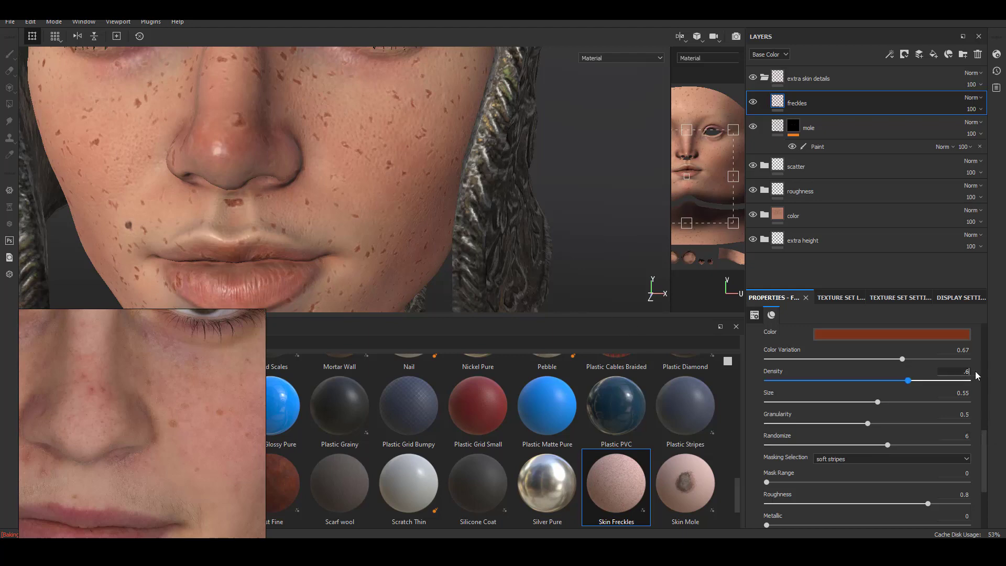
- Try a mask range of 0.27 on the freckles and reset it to 0
scroll(980, 376, down, 3)
drag(766, 371, 824, 377)
alt+right_drag(403, 252, 401, 225)
alt+drag(401, 225, 366, 227)
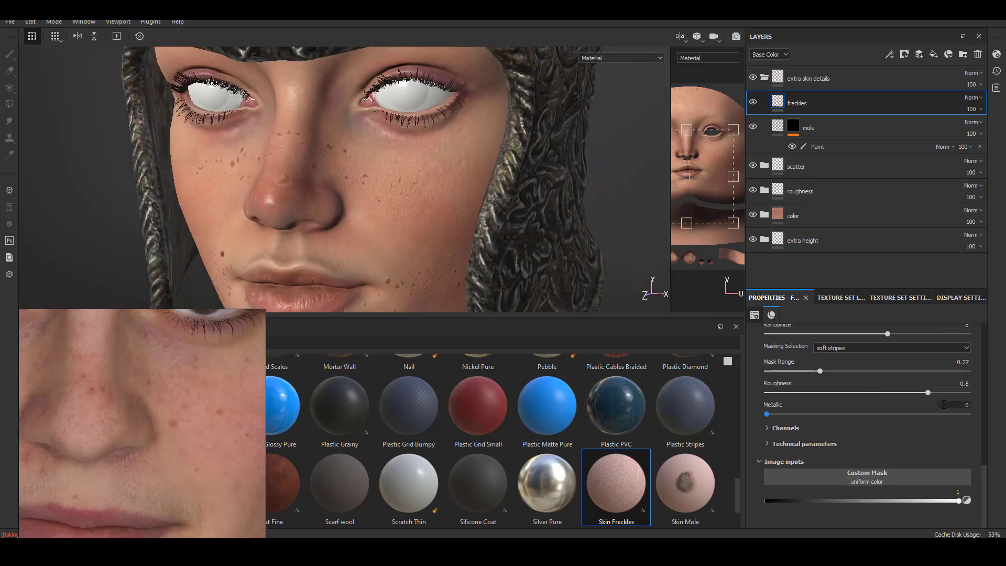
drag(819, 372, 765, 372)
mouse_move(401, 262)
alt+mouse_down()
mouse_move(446, 277)
mouse_move(414, 262)
alt+mouse_up()
alt+right_drag(414, 262, 449, 266)
- Try a freckle size of 0.5 and set it back to 0.55
scroll(978, 421, up, 8)
scroll(978, 421, down, 4)
click(968, 422)
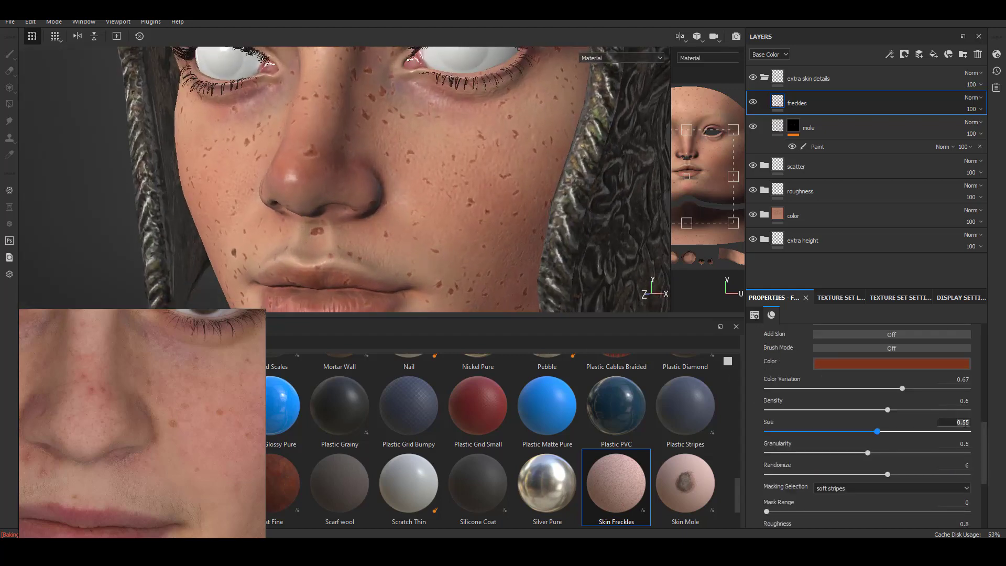
text(0.5)
key(Return)
click(969, 422)
text(0.55)
key(Return)
- Try out several presets on the freckles material and undo them
drag(985, 441, 985, 406)
click(820, 414)
click(819, 423)
key(ctrl+z)
click(814, 415)
click(811, 429)
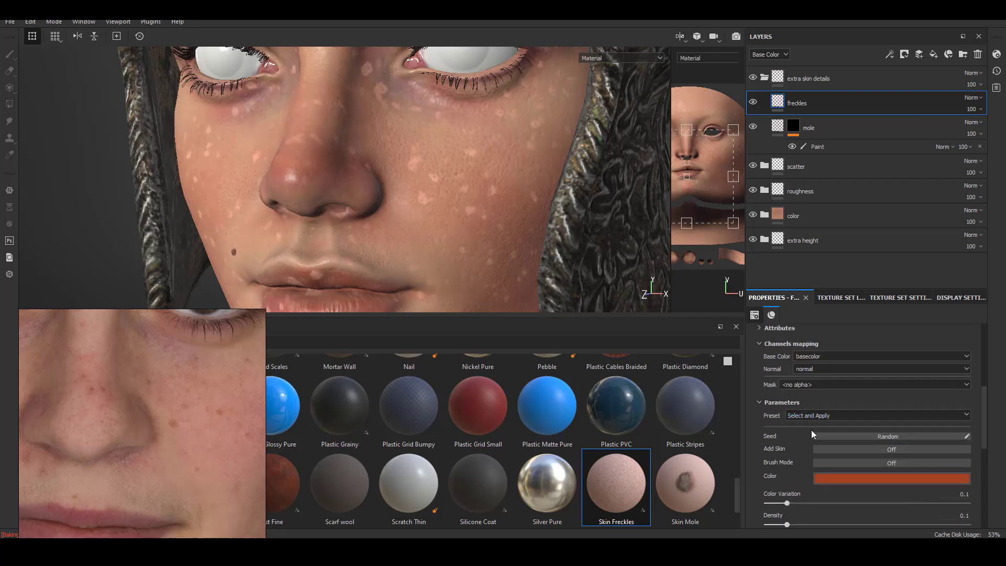
key(ctrl+z)
click(812, 415)
click(813, 438)
- In the freckles' technical parameters, set luminosity to 0.51, hue shift to 0.01 and saturation to 0.5
drag(983, 414, 987, 525)
click(943, 443)
scroll(943, 441, down, 2)
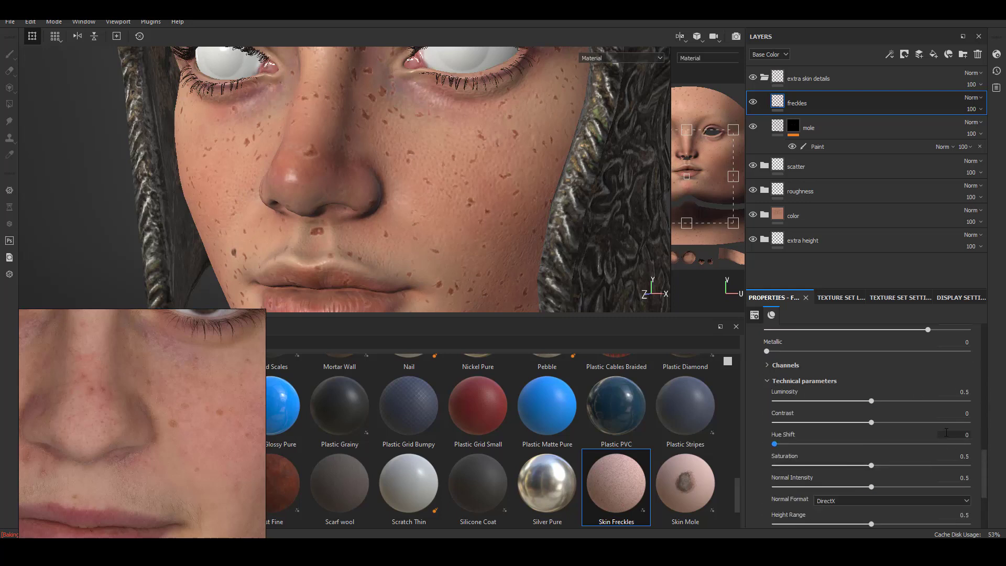
drag(858, 466, 861, 465)
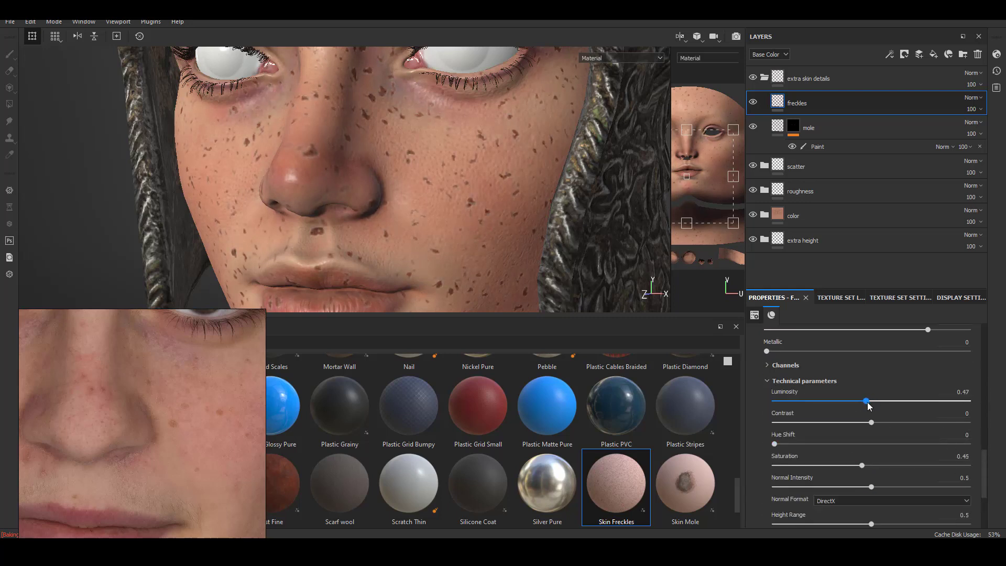
drag(870, 402, 870, 401)
drag(961, 449, 784, 444)
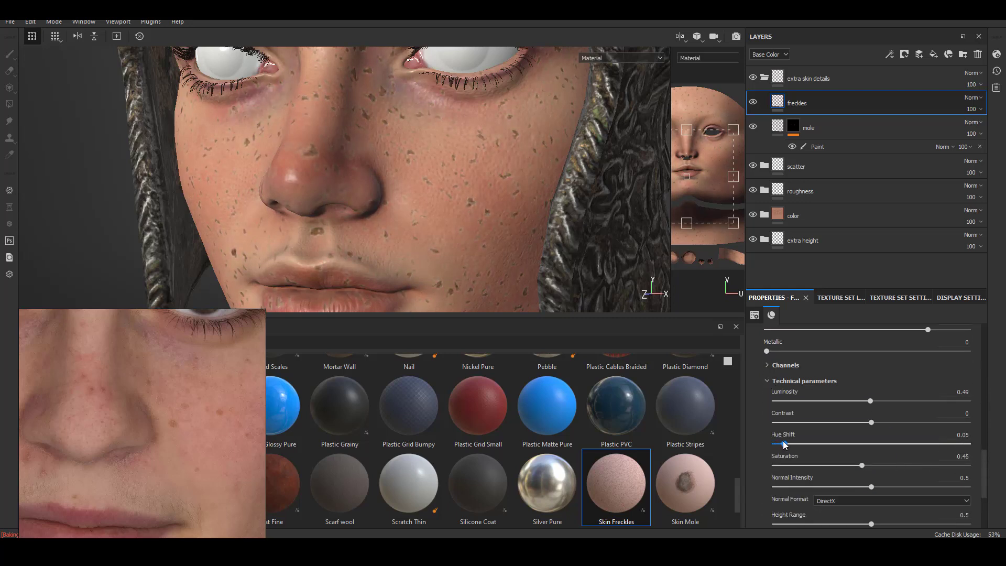
click(871, 465)
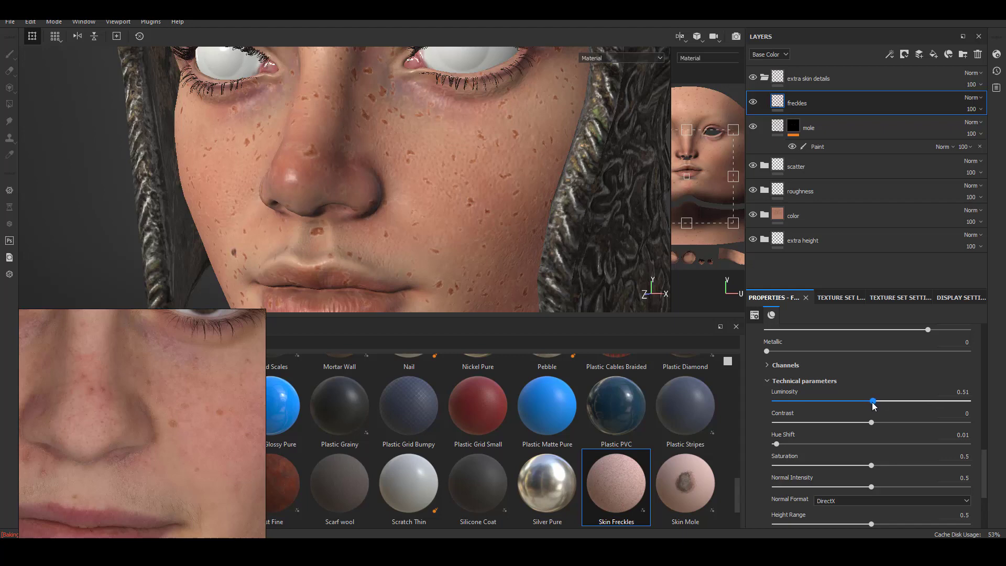
- Adjust the freckles' normal intensity and height range in the technical parameters
alt+drag(416, 248, 364, 164)
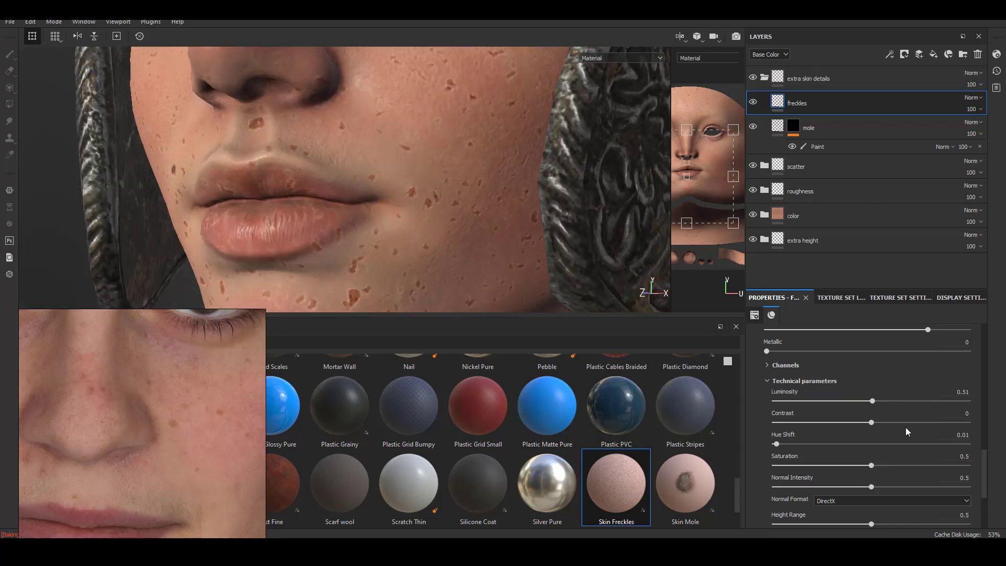
scroll(906, 430, down, 1)
drag(871, 456, 799, 457)
scroll(809, 457, down, 2)
drag(871, 430, 769, 433)
drag(871, 452, 770, 455)
drag(871, 473, 972, 478)
- Set the freckles' roughness to 0.93 and mask range to 0.07
scroll(768, 428, up, 3)
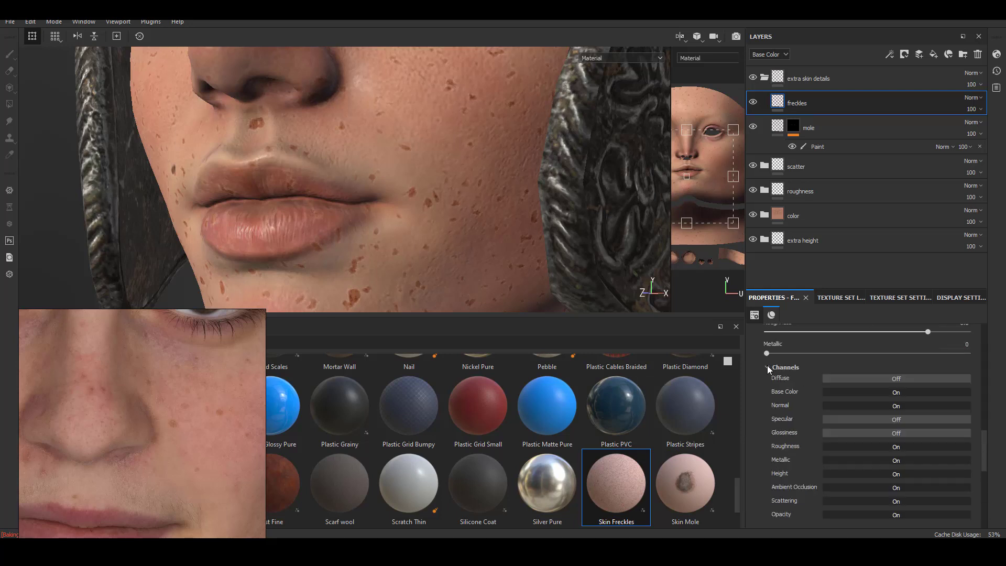
scroll(758, 396, up, 1)
drag(767, 447, 738, 447)
drag(927, 426, 953, 426)
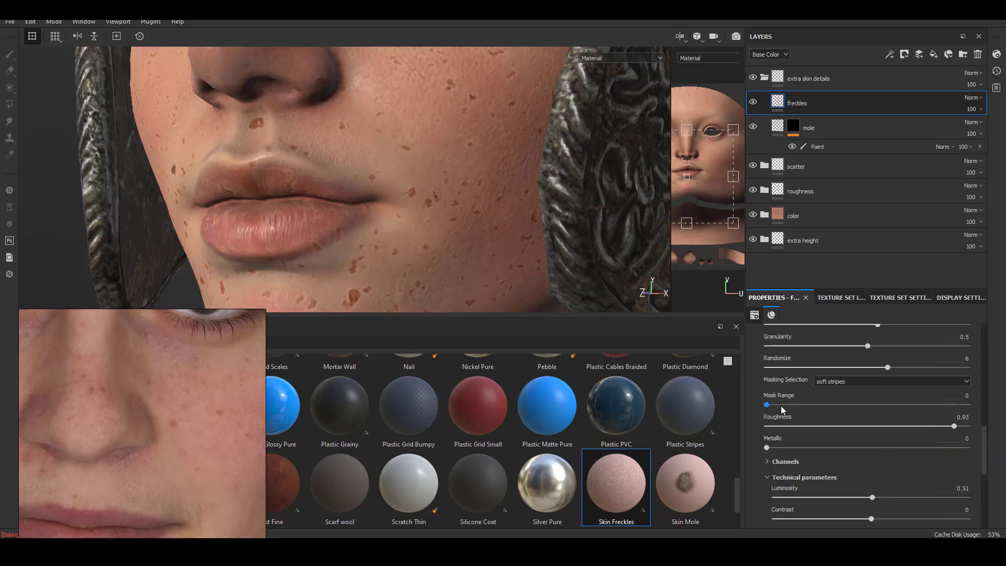
click(781, 405)
- Try the freckles layer at 72 opacity on the face and return it to 100
alt+drag(468, 215, 422, 160)
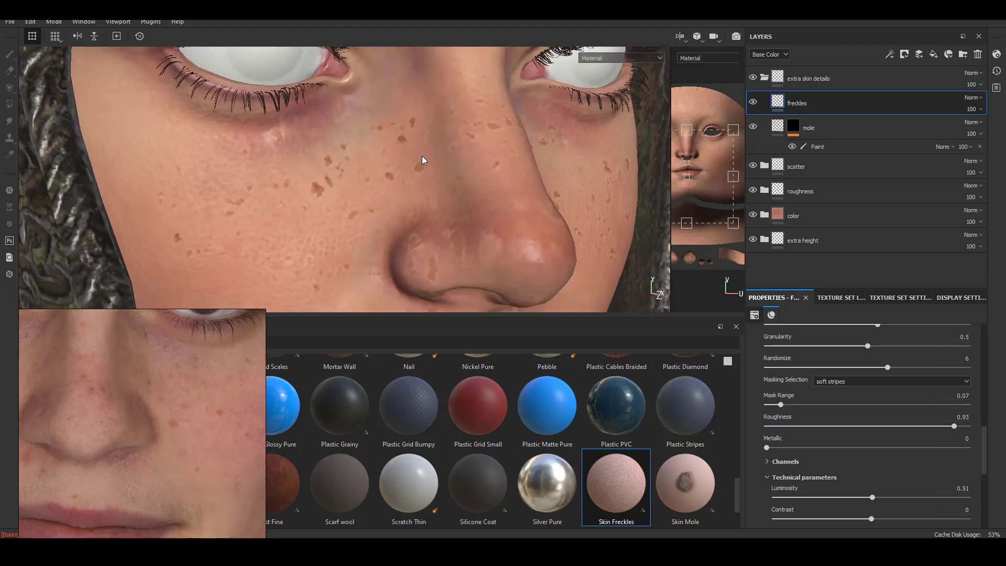
alt+right_drag(422, 159, 524, 121)
click(979, 109)
mouse_move(1002, 129)
mouse_down()
mouse_move(974, 132)
mouse_move(987, 131)
mouse_up()
alt+right_drag(487, 162, 398, 180)
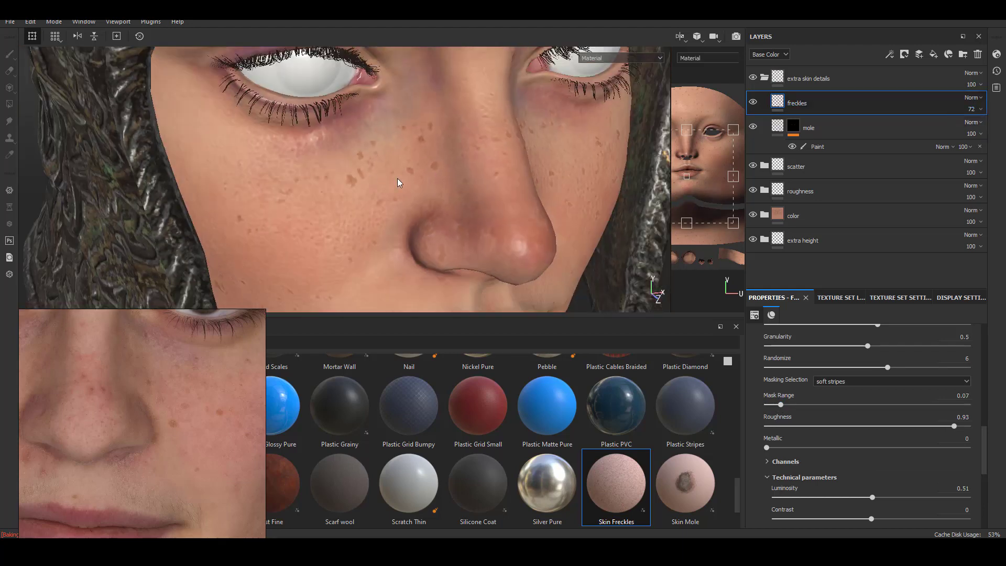
alt+drag(398, 179, 309, 181)
click(980, 110)
drag(987, 128, 1003, 129)
- Inspect the freckles on the cheeks, nose and mouth from several angles
right_click(779, 104)
alt+drag(398, 167, 524, 167)
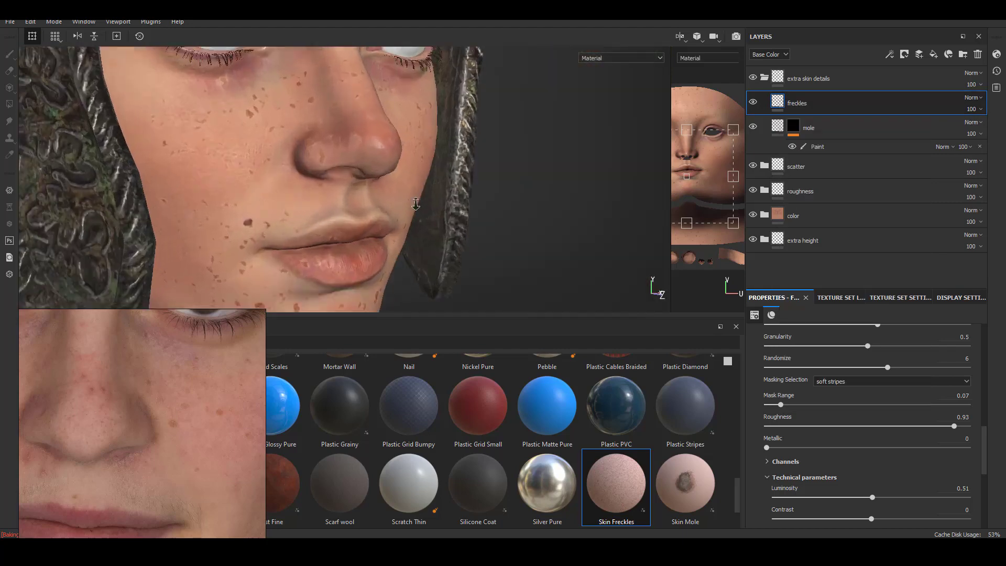
alt+right_drag(340, 189, 419, 178)
alt+drag(314, 189, 387, 176)
alt+right_drag(388, 176, 367, 136)
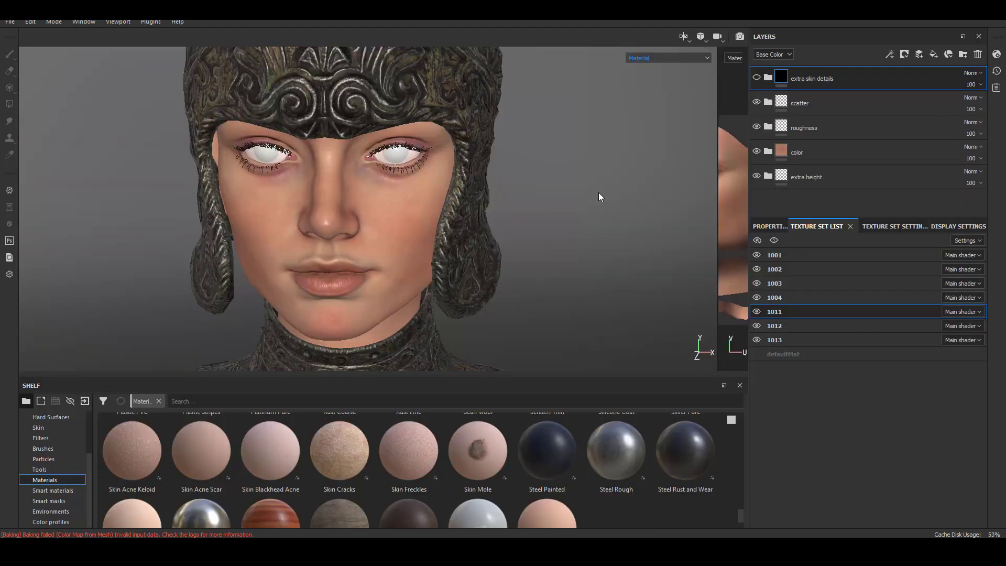
- Show and expand the extra skin details folder, leaving only its mole layer visible
alt+drag(597, 196, 602, 237)
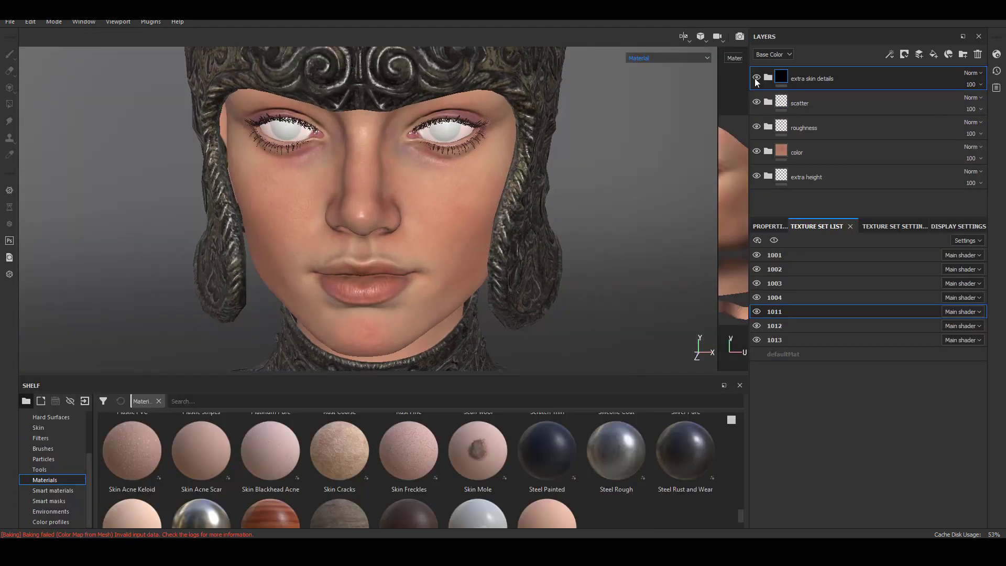
drag(860, 216, 860, 358)
drag(756, 103, 758, 263)
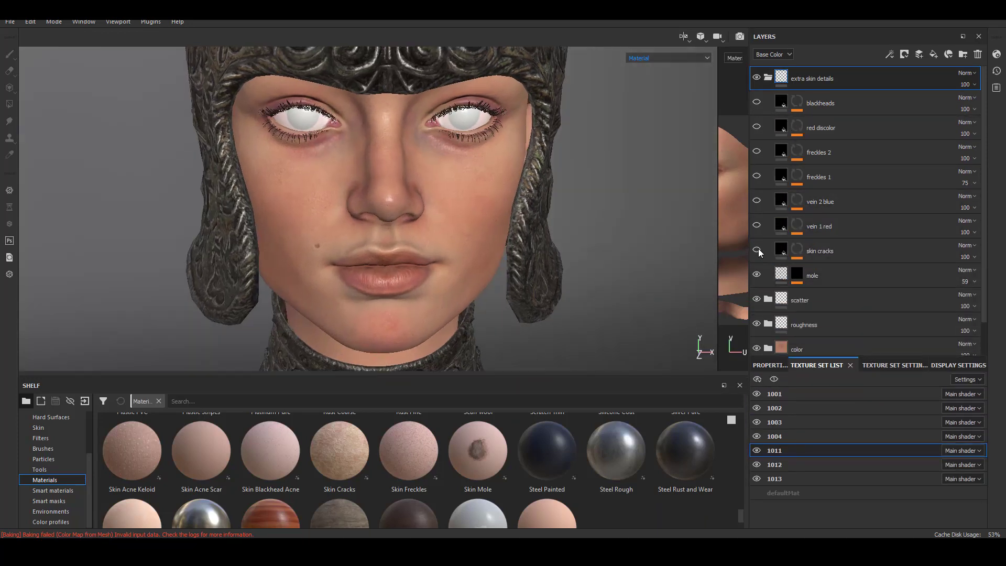
- Show the skin cracks layer and set its skin color's value to 0.754 and its dryness color's value to 0.695
click(758, 248)
click(780, 250)
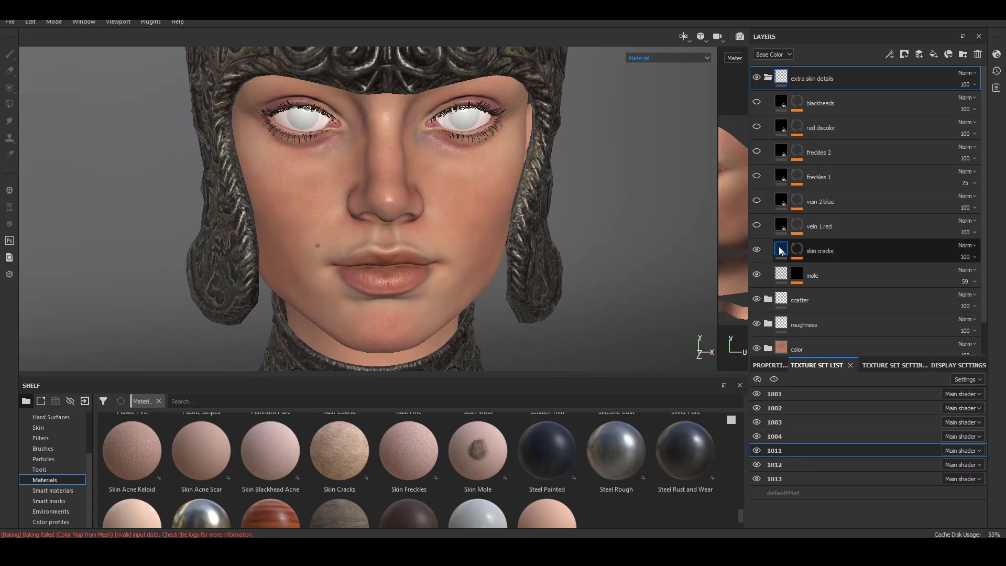
scroll(985, 290, down, 1)
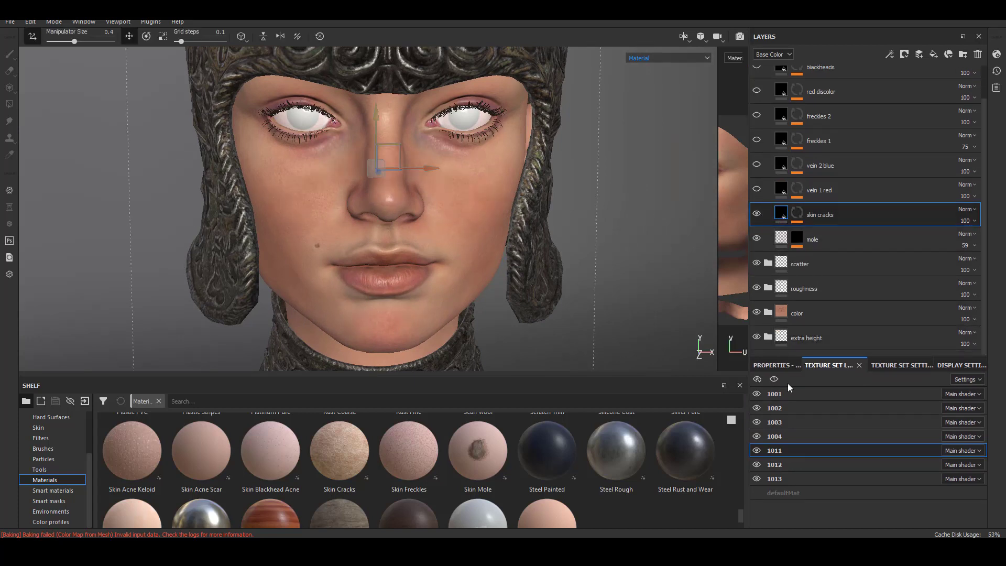
click(776, 365)
scroll(925, 440, down, 10)
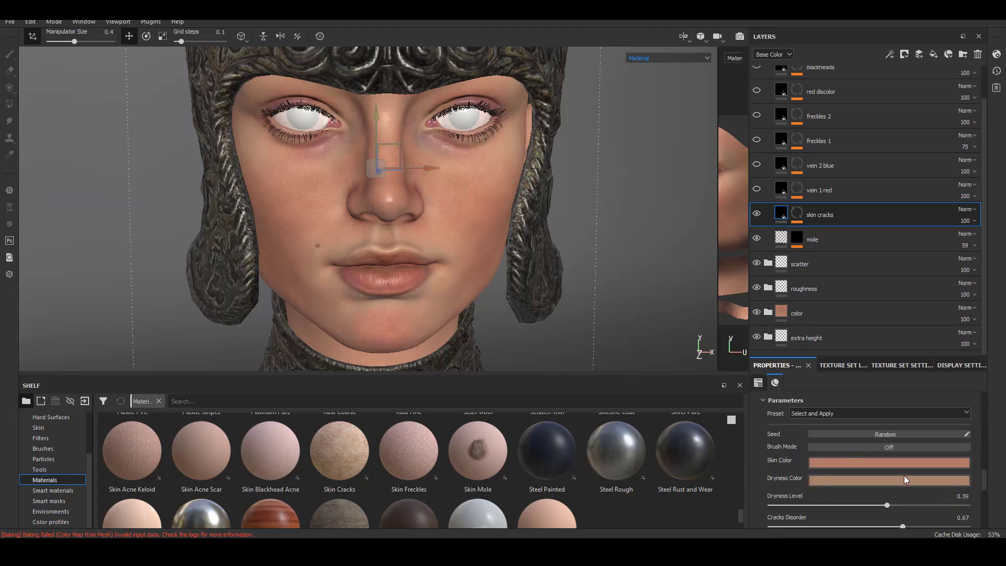
click(903, 462)
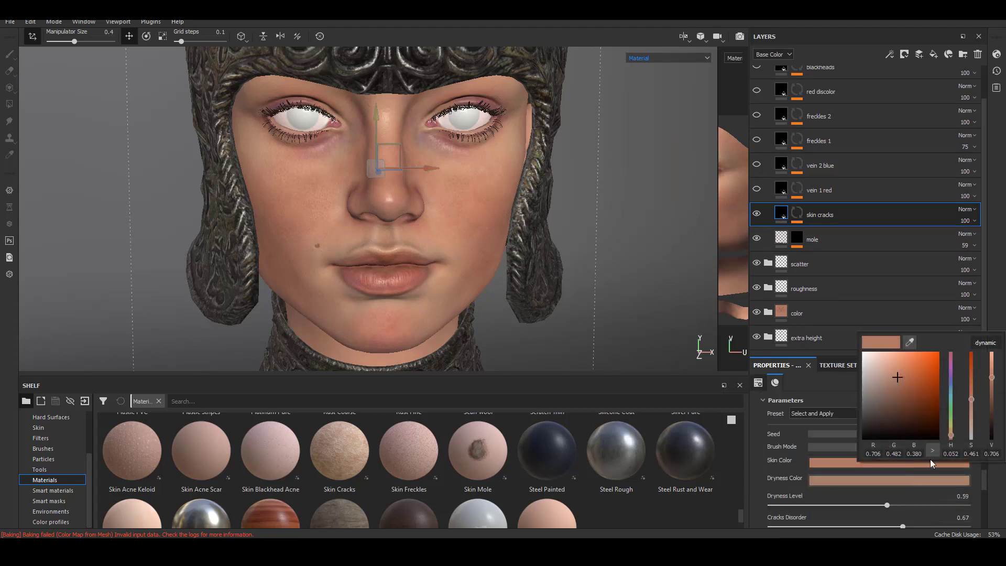
click(993, 375)
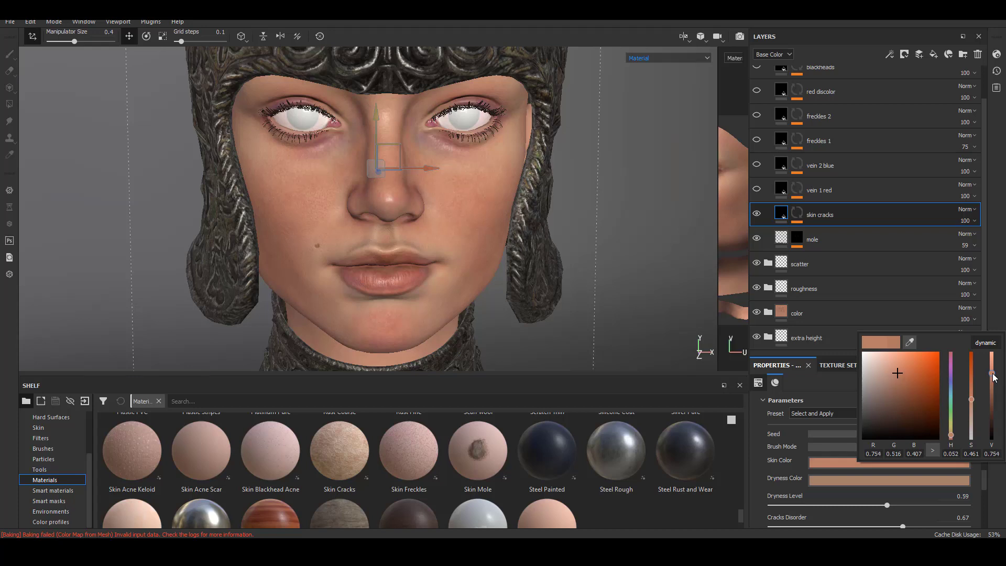
click(933, 482)
drag(991, 402, 992, 399)
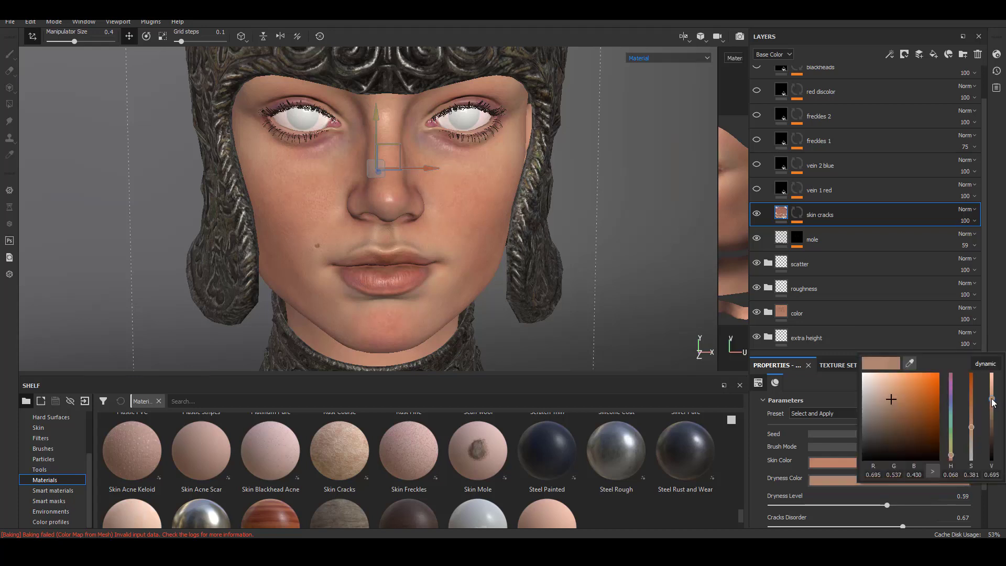
- Compare the cheek with and without the vein 1 red layer and leave the layer visible
alt+right_drag(393, 234, 424, 239)
mouse_move(425, 239)
alt+mouse_down()
mouse_move(496, 240)
mouse_move(418, 238)
alt+mouse_up()
click(758, 190)
click(758, 190)
click(758, 189)
click(758, 189)
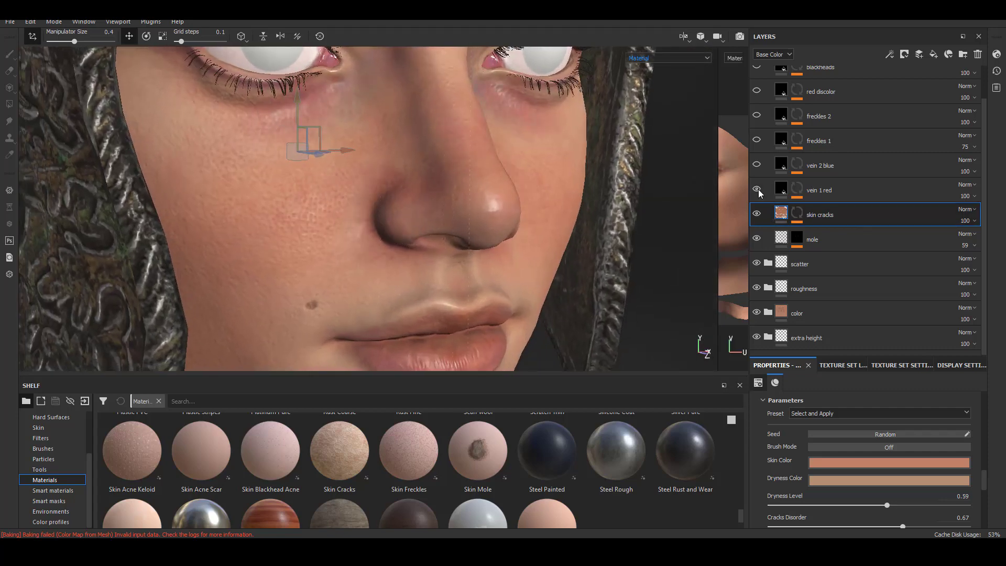
- Compare the face with and without vein 2 blue, then leave vein 2 blue and freckles 1 visible
alt+drag(448, 187, 472, 185)
click(755, 164)
click(755, 164)
click(755, 165)
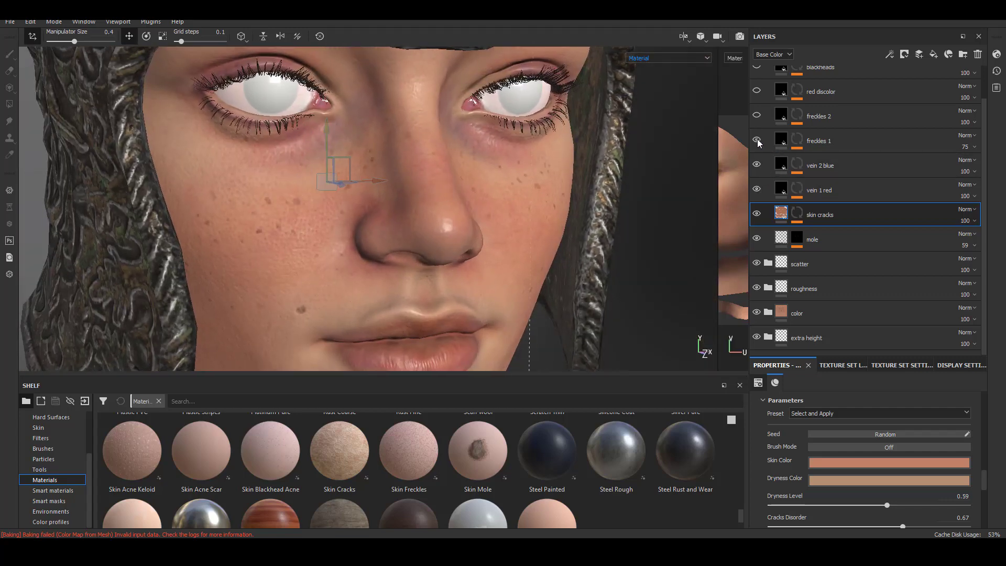
- Show the freckles 2 and red discolor layers and check the whole face from several angles
scroll(447, 265, down, 4)
alt+drag(447, 265, 398, 265)
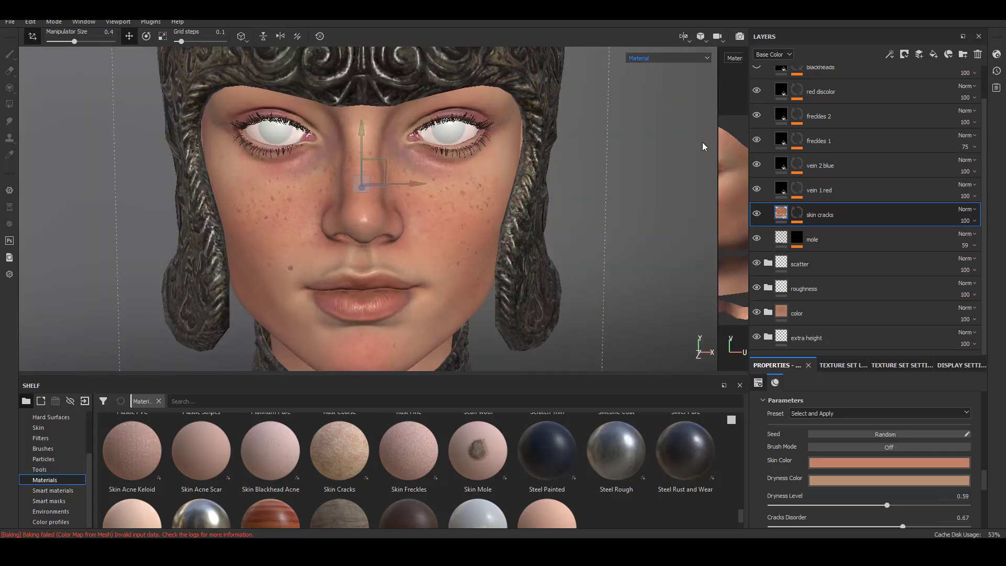
alt+drag(408, 256, 484, 261)
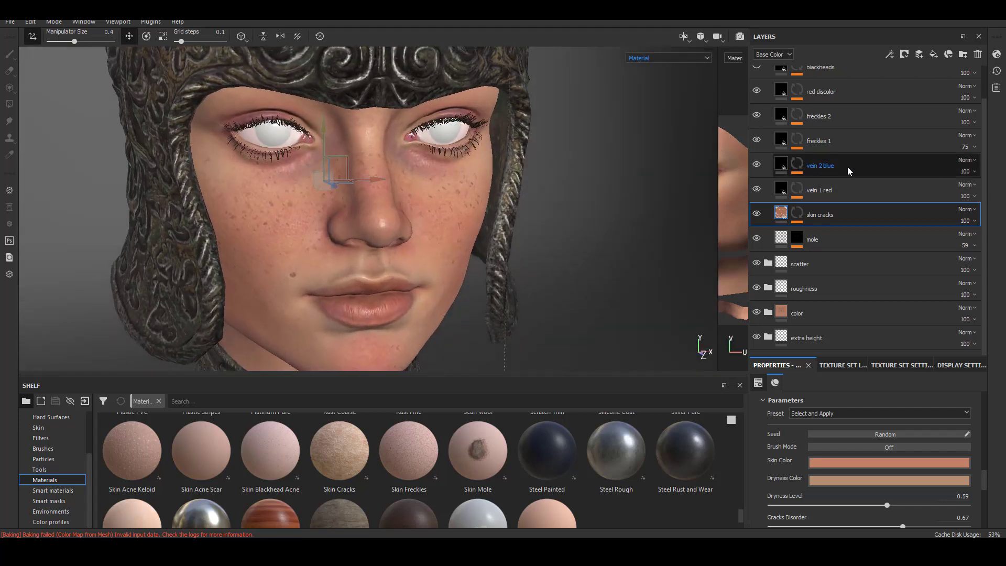
alt+drag(426, 221, 398, 261)
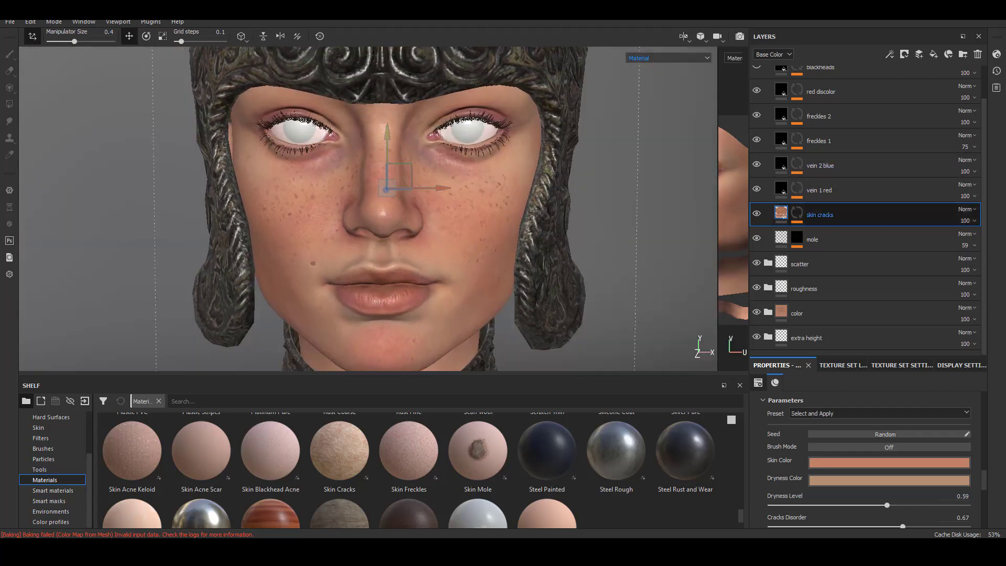
drag(987, 195, 985, 157)
scroll(335, 232, up, 4)
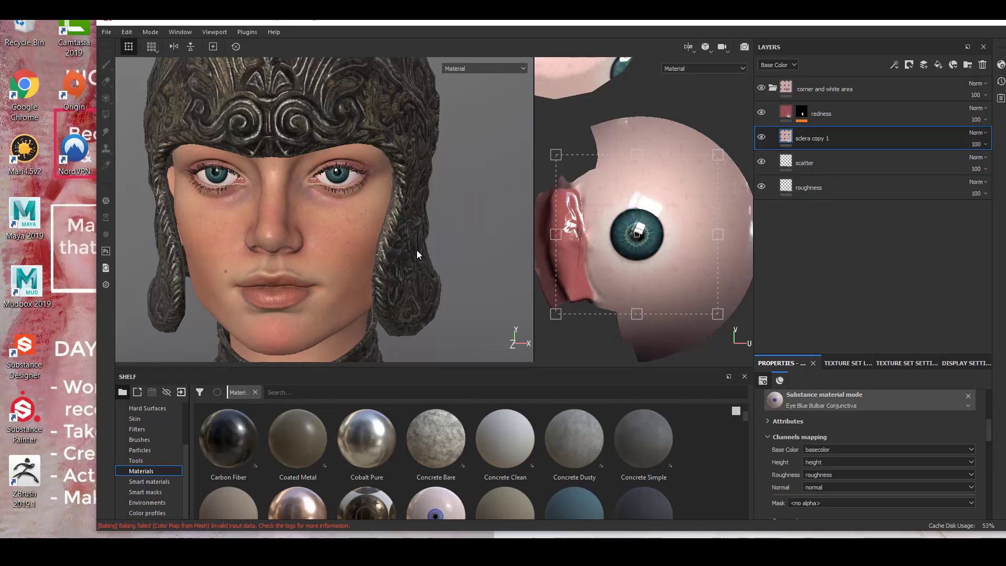
- Examine the Eye Blue Bulbar Conjunctiva material's basic and advanced parameters on the sclera copy 1 layer
scroll(417, 254, up, 4)
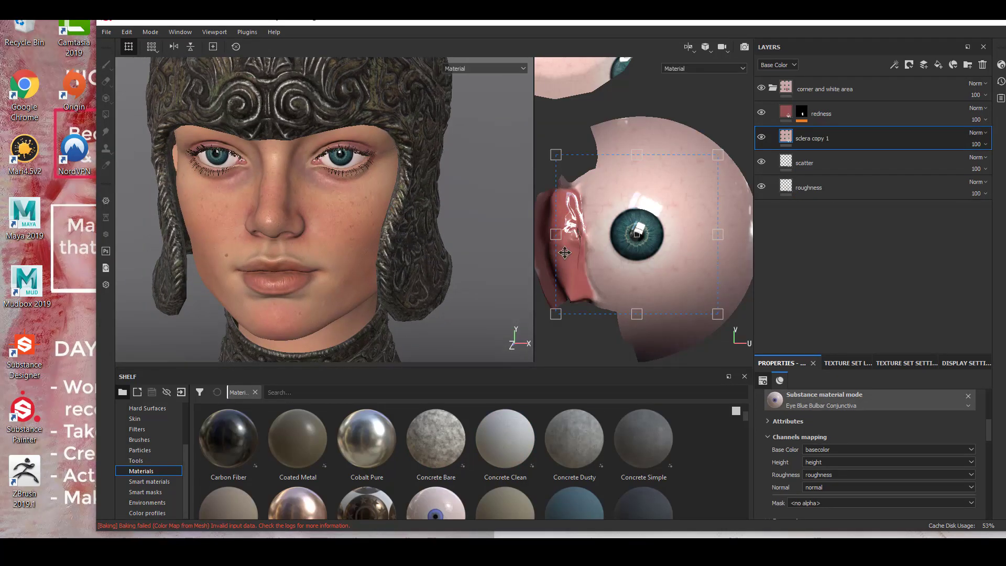
scroll(448, 495, down, 3)
scroll(448, 495, up, 3)
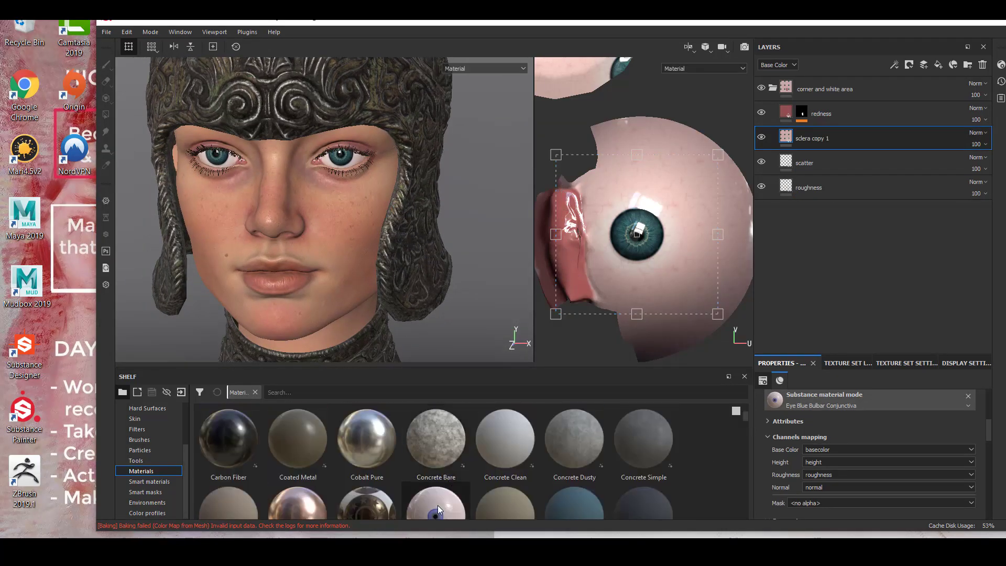
drag(864, 355, 864, 249)
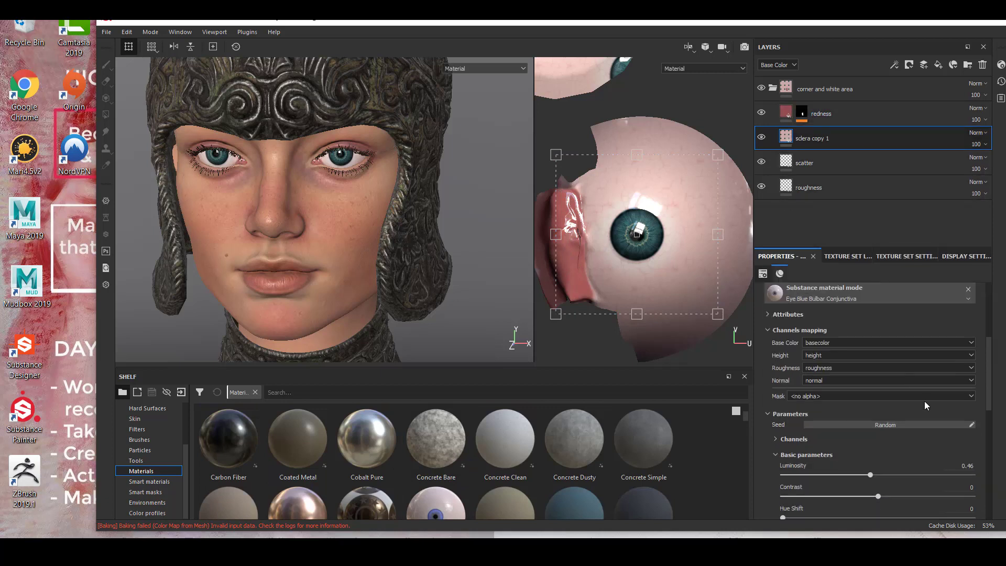
scroll(918, 443, down, 10)
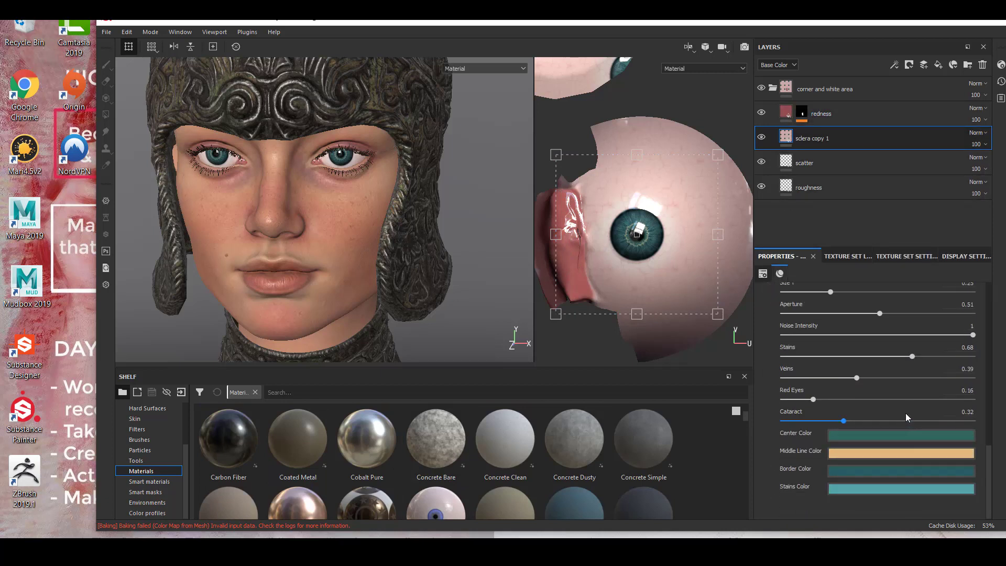
scroll(835, 391, up, 5)
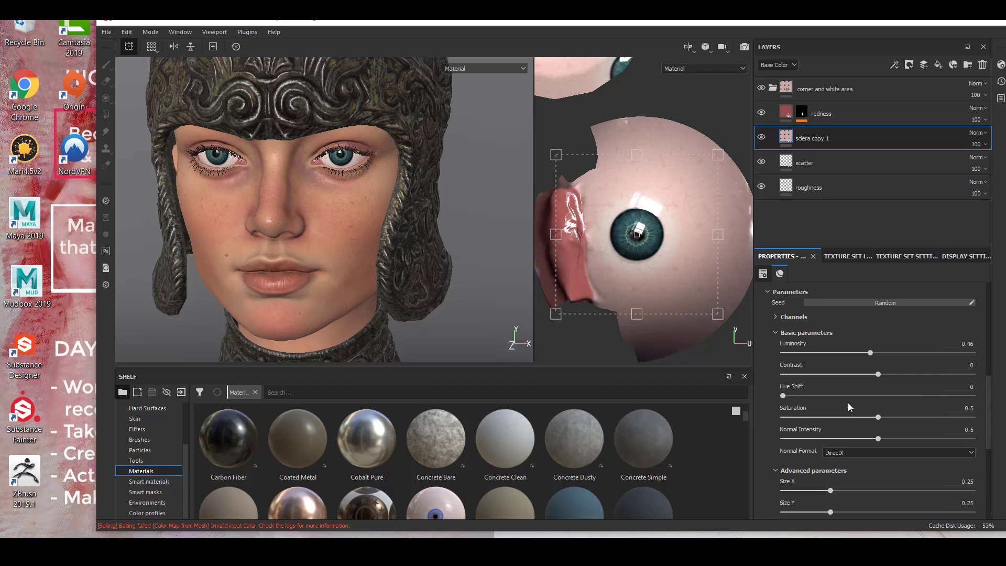
scroll(461, 230, down, 5)
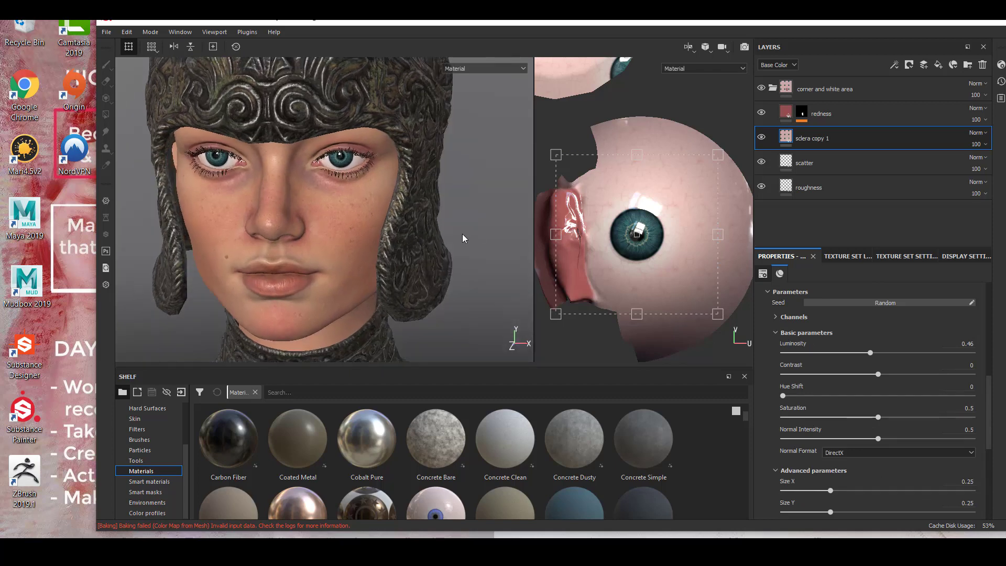